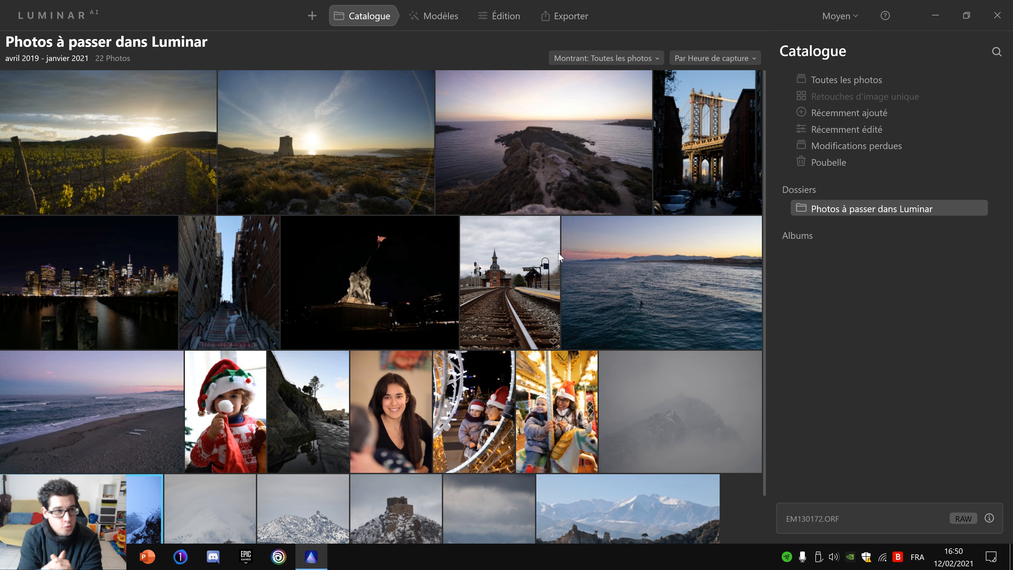
# - Check the installed Luminar AI version in the About information and close it
pyautogui.click(74, 15)
pyautogui.moveTo(79, 169)
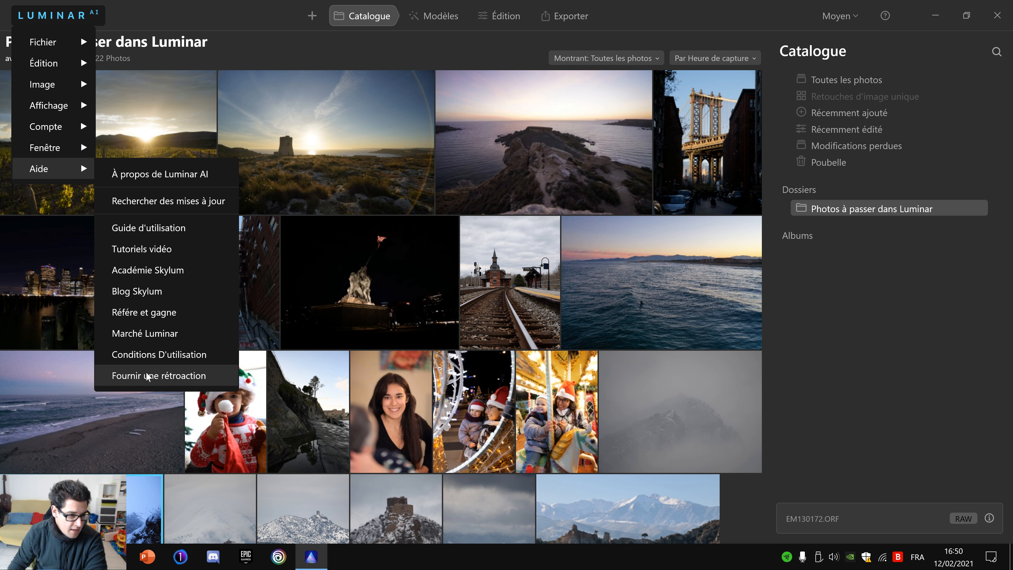
pyautogui.click(153, 174)
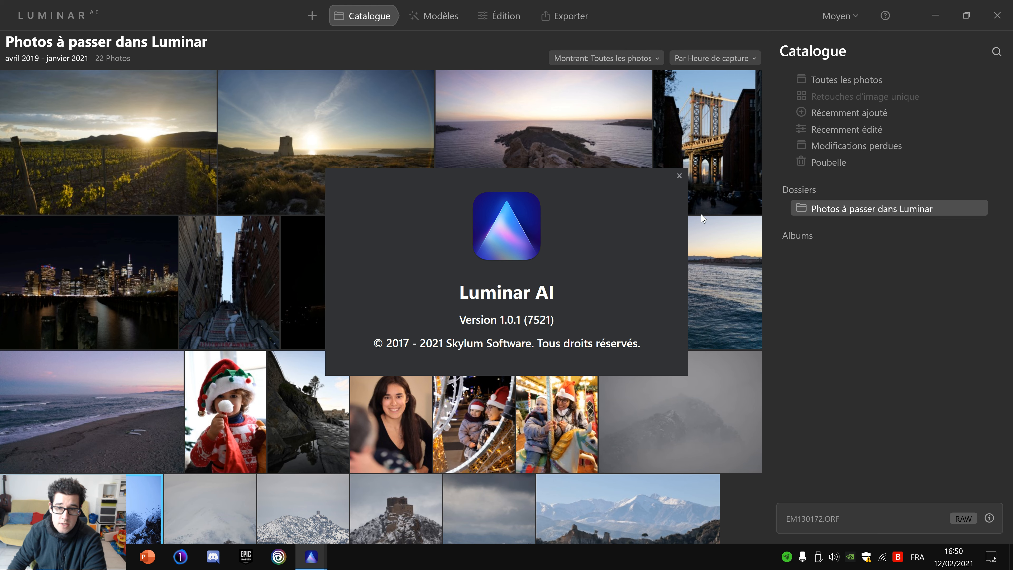
pyautogui.click(679, 176)
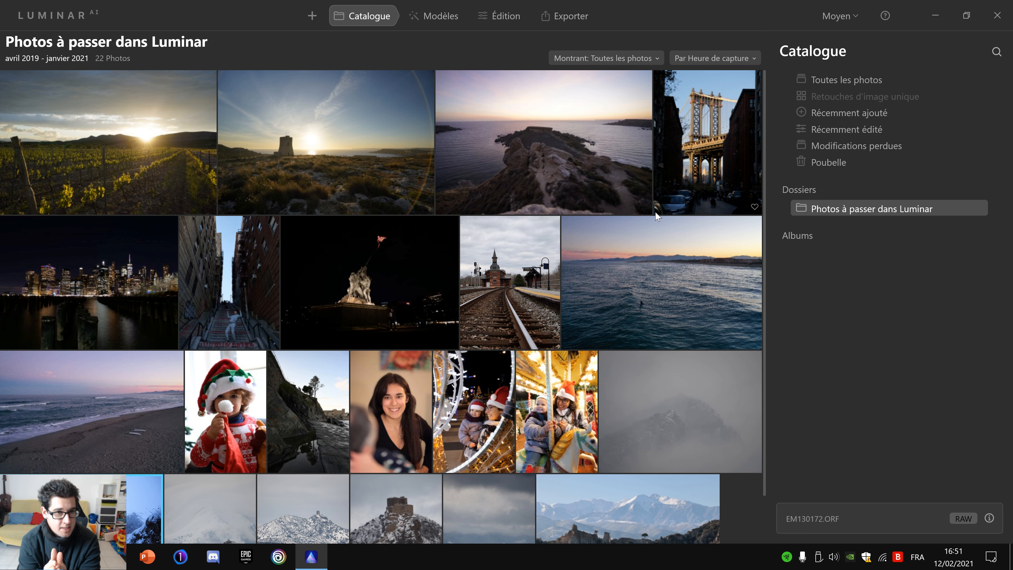
pyautogui.scroll(-2, 700, 225)
pyautogui.scroll(2, 699, 223)
pyautogui.scroll(-1, 700, 226)
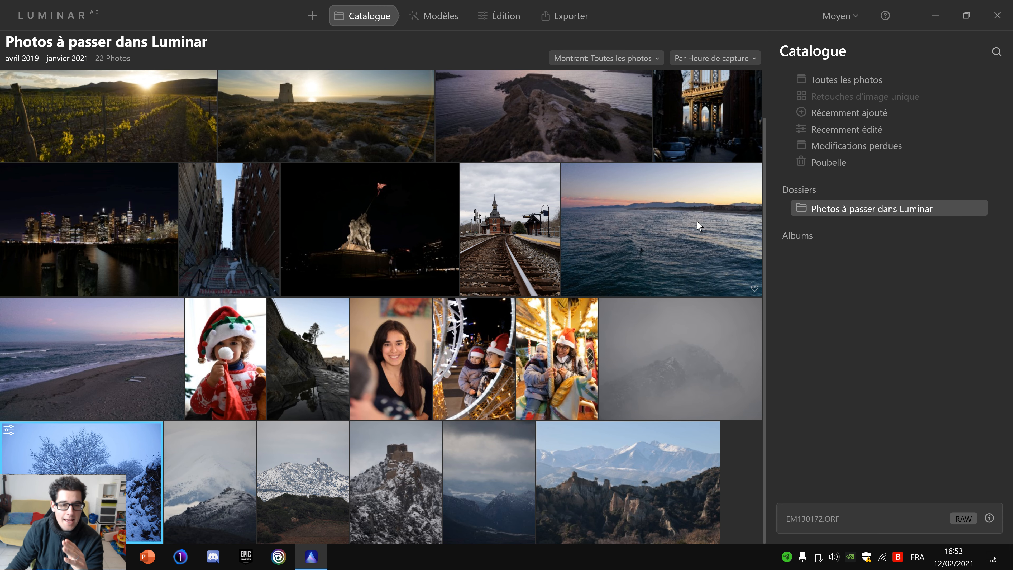
pyautogui.scroll(2, 698, 229)
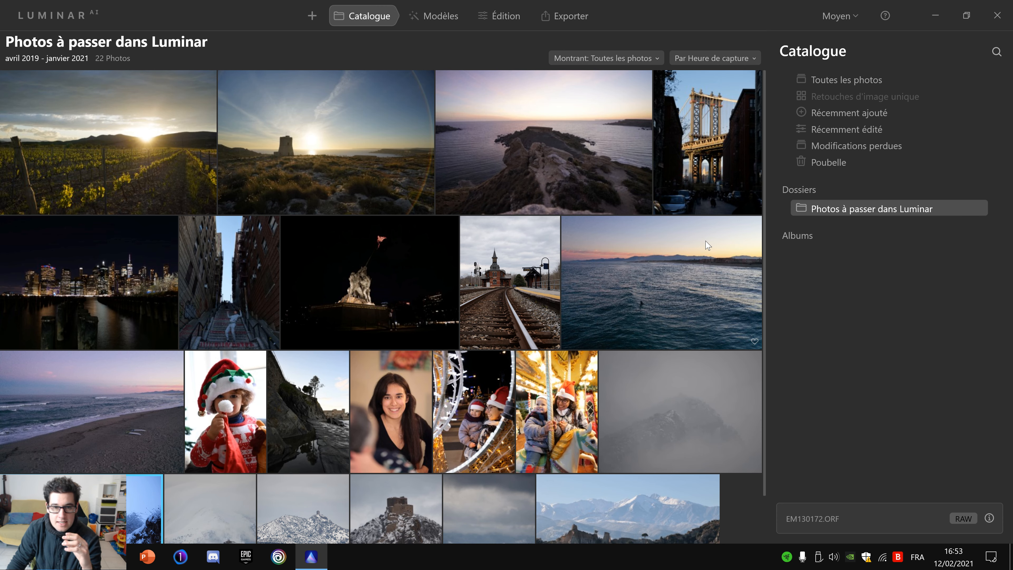
pyautogui.scroll(2, 706, 242)
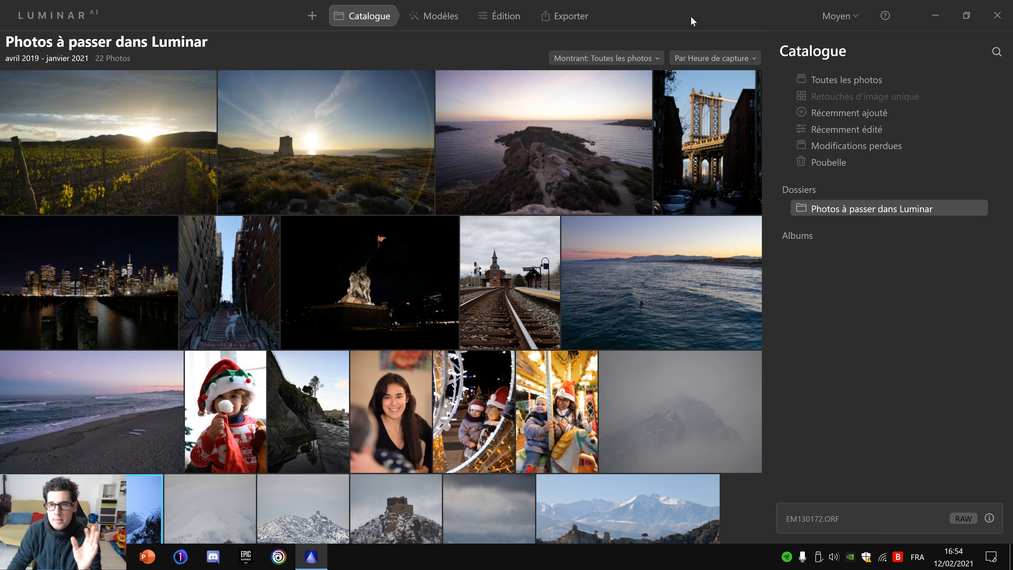
# - Try the Petits thumbnail size for the catalogue and return to Moyen
pyautogui.click(837, 17)
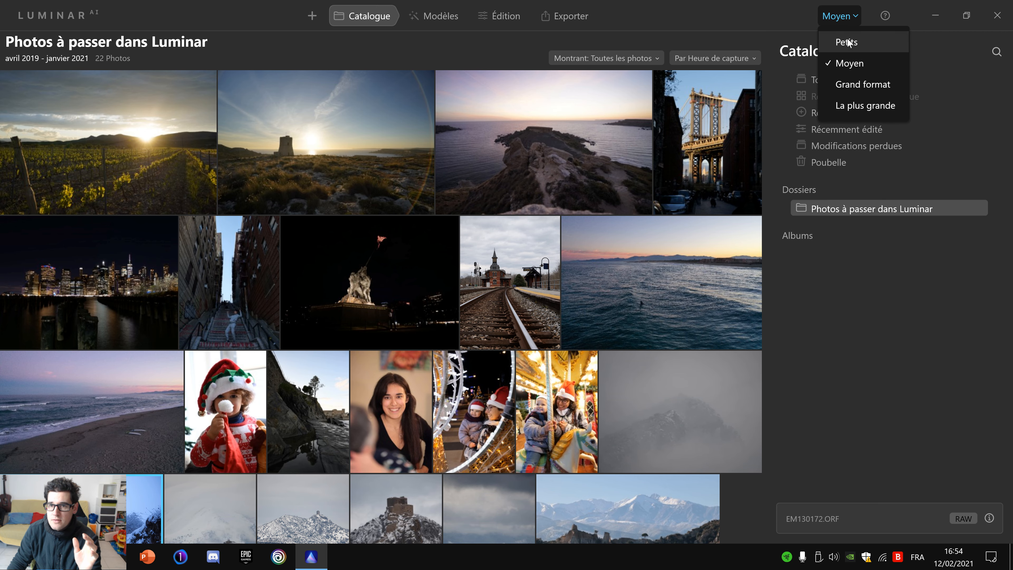
pyautogui.click(840, 38)
pyautogui.click(837, 18)
pyautogui.click(838, 60)
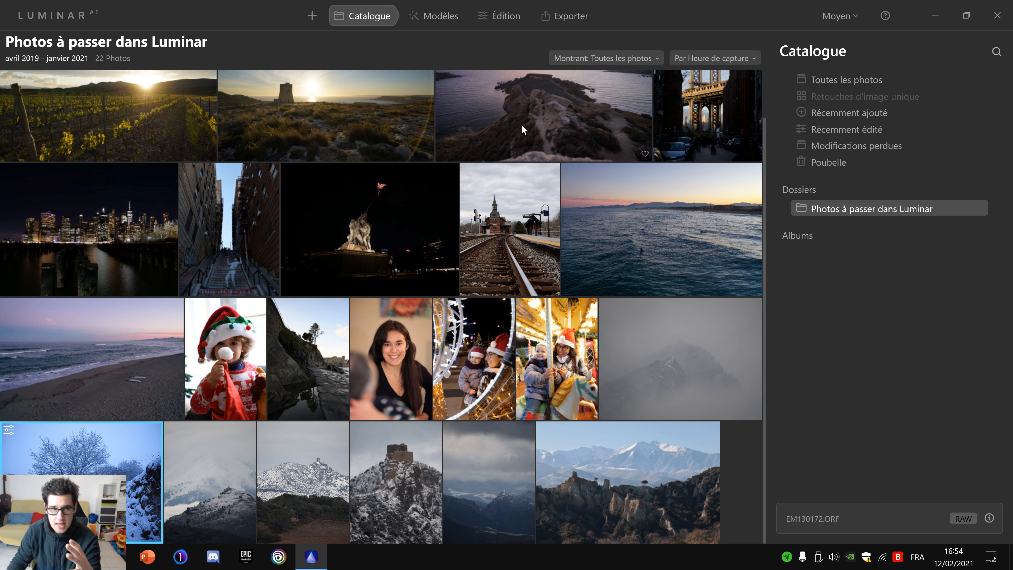
pyautogui.scroll(1, 623, 206)
pyautogui.scroll(-1, 622, 198)
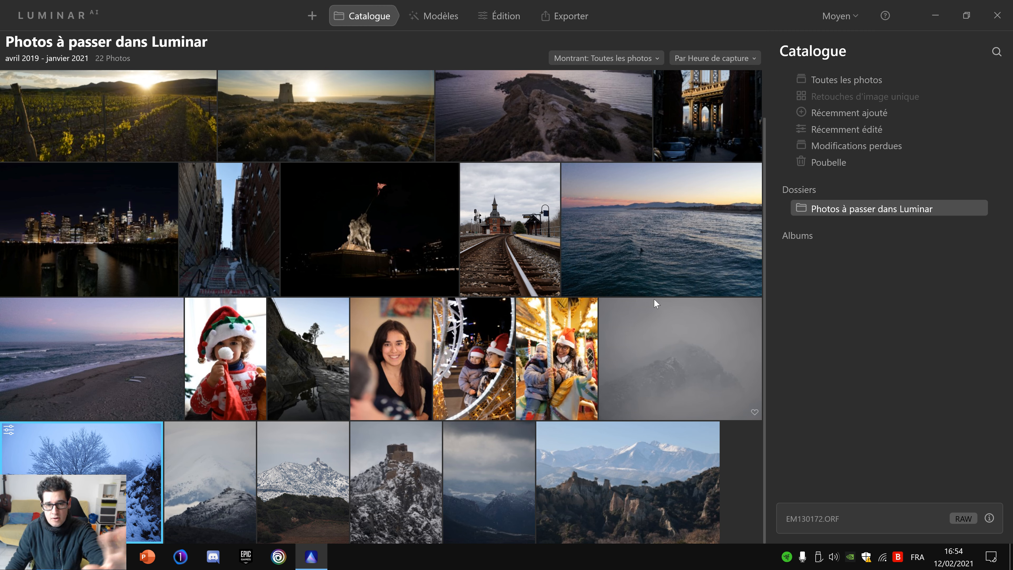
# - View the options for adding a folder or an image to the catalogue and dismiss them
pyautogui.click(312, 15)
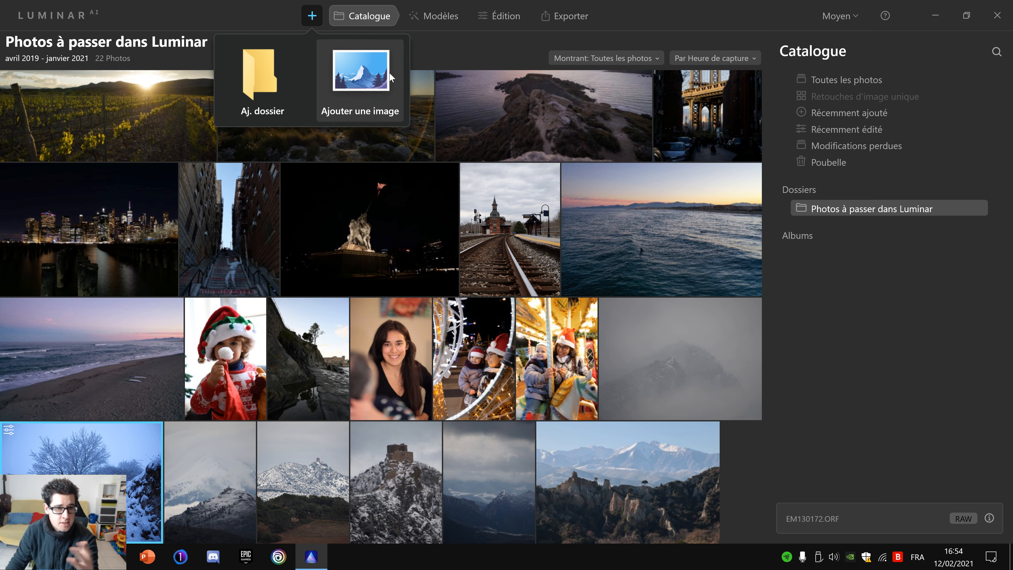
pyautogui.click(682, 25)
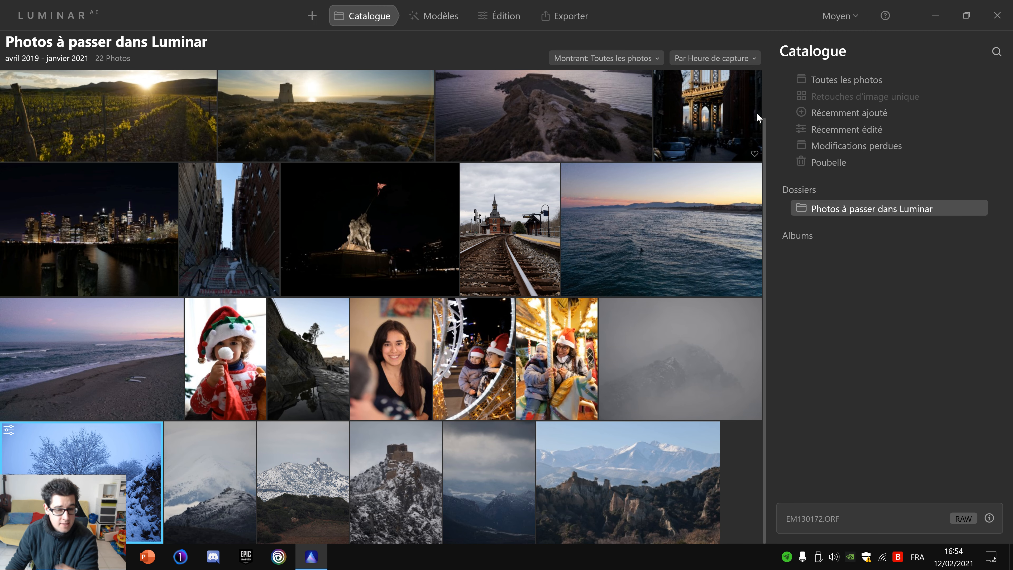
pyautogui.scroll(1, 725, 207)
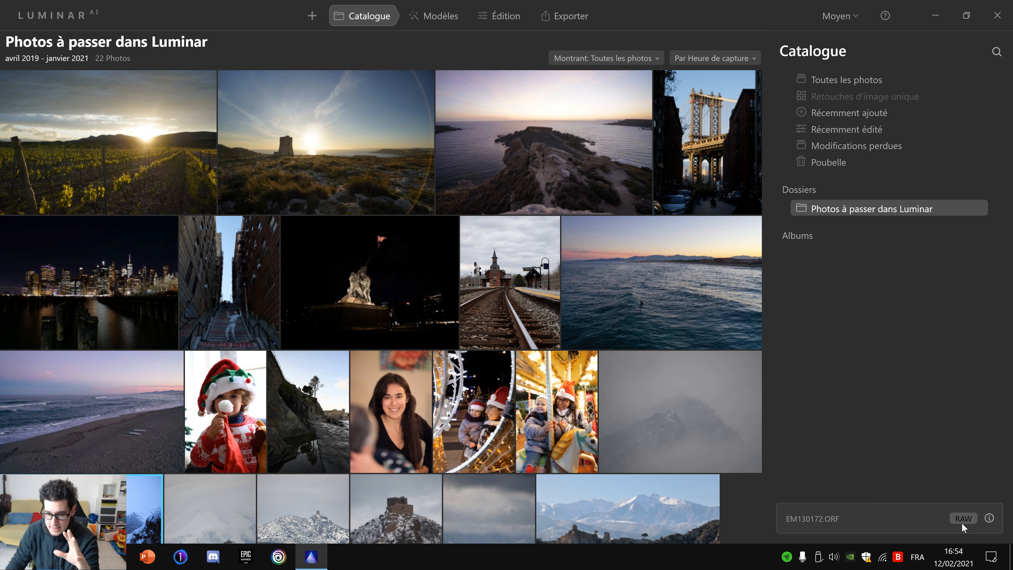
# - Check the file names and formats of photos in the first two rows, and expand the vineyard photo's shooting details
pyautogui.click(70, 129)
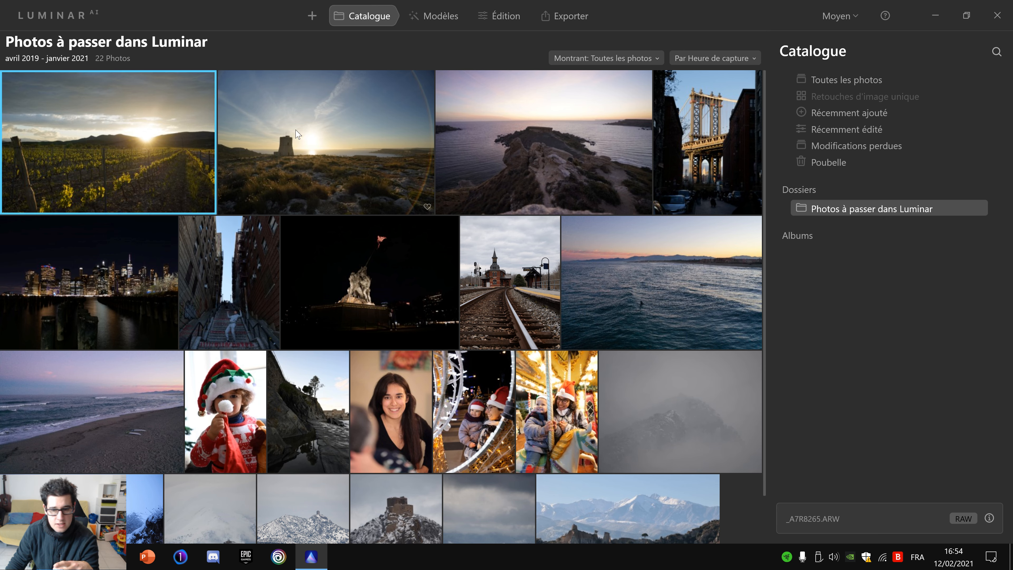
pyautogui.click(335, 138)
pyautogui.click(458, 191)
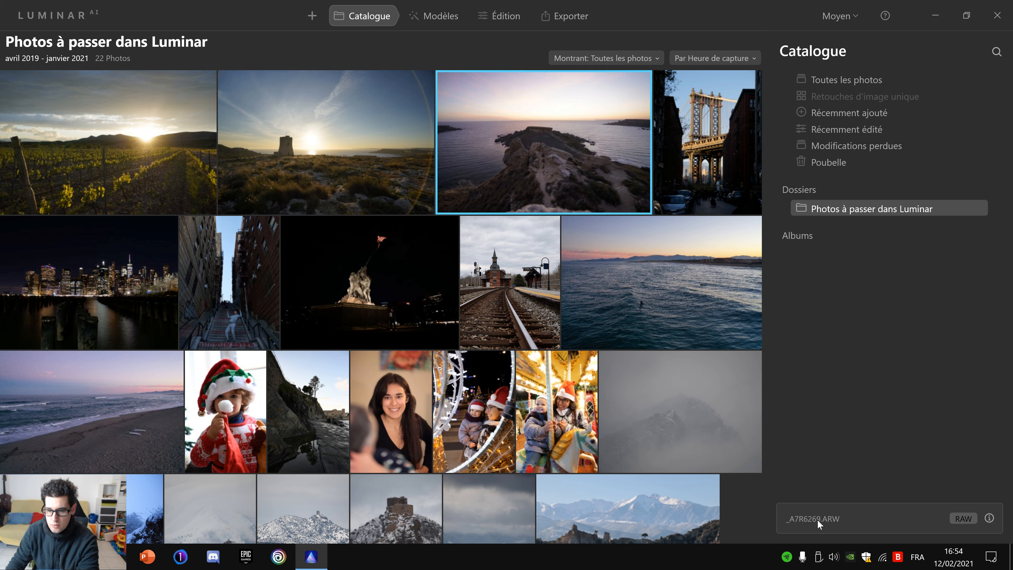
pyautogui.click(678, 121)
pyautogui.click(140, 275)
pyautogui.click(166, 190)
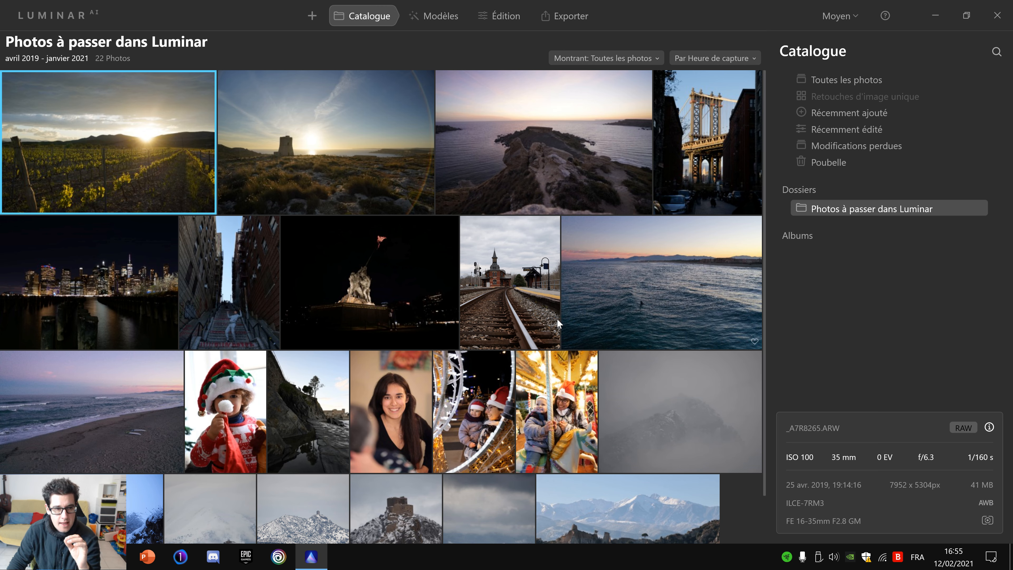
# - Examine the camera and exposure details of the tower, headland, bridge, night monument, railway and open-sea photos
pyautogui.click(336, 159)
pyautogui.click(563, 172)
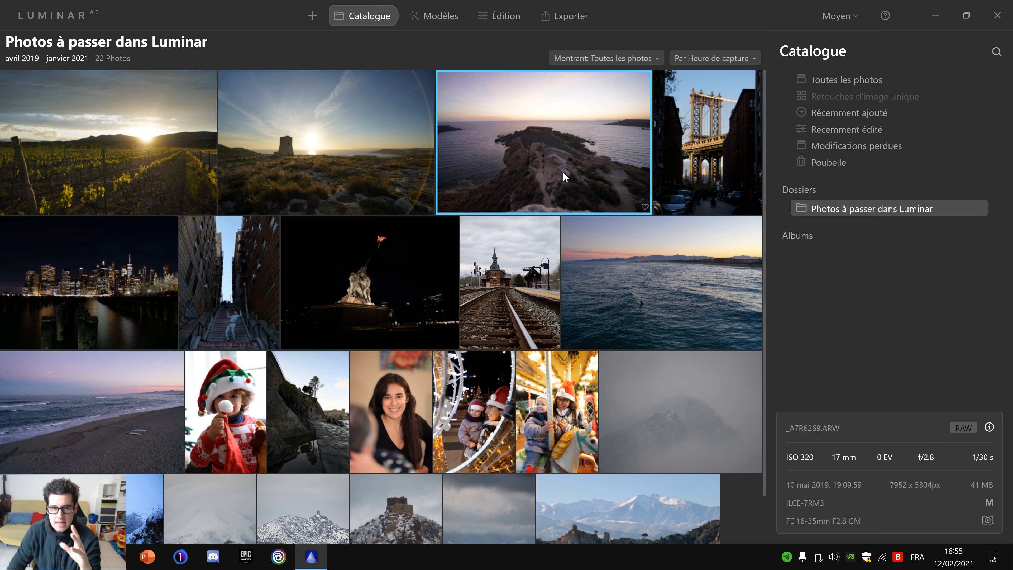
pyautogui.click(717, 174)
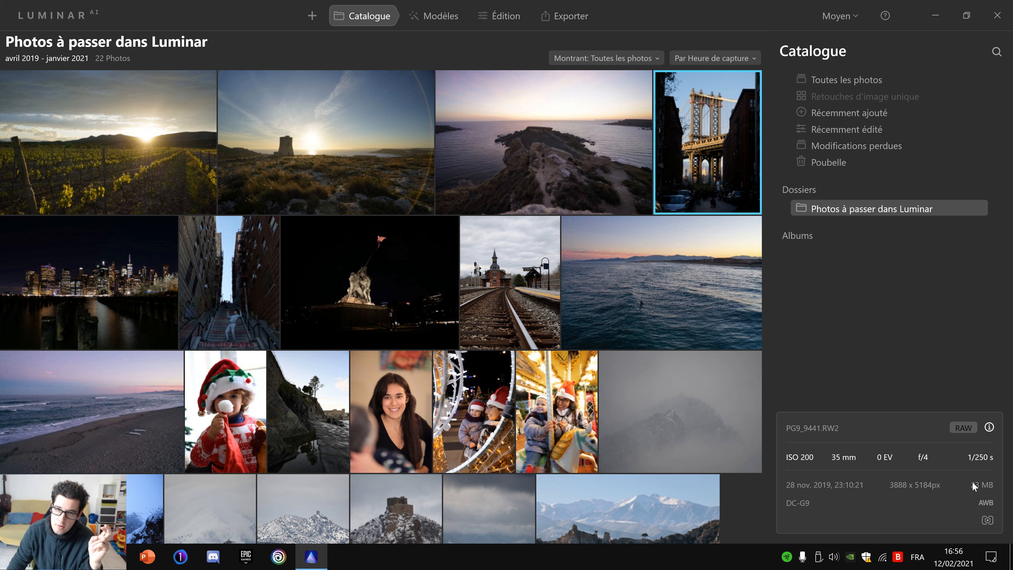
pyautogui.click(430, 316)
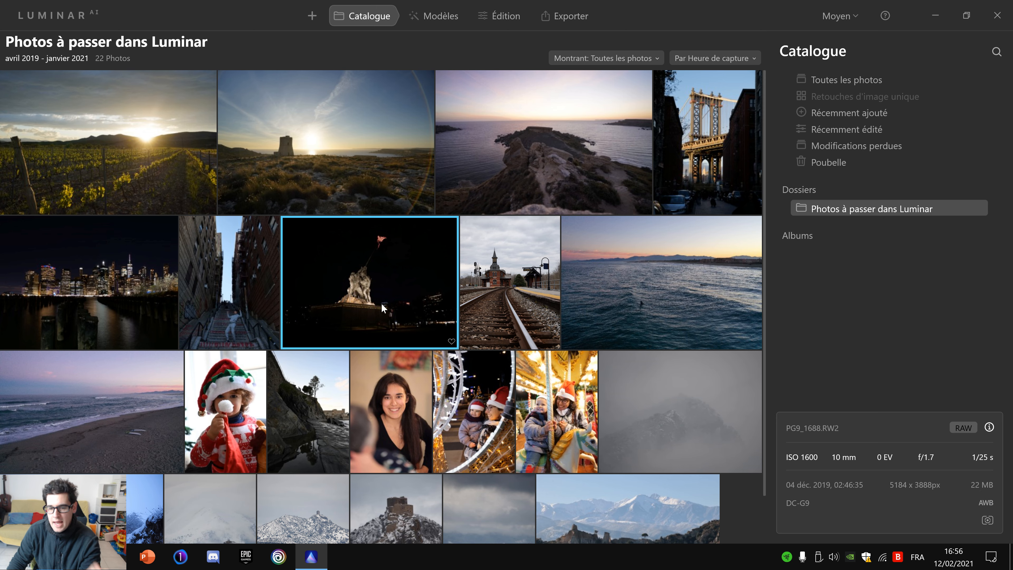
pyautogui.click(532, 312)
pyautogui.click(658, 305)
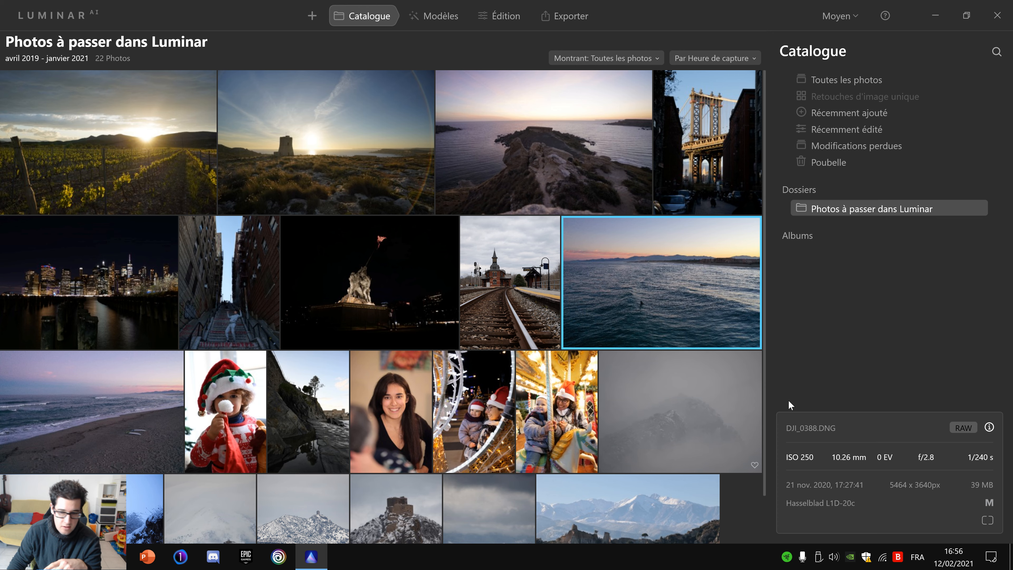
# - Compare the camera models and RAW formats of the third-row photos, from the beach to the carousel
pyautogui.click(146, 415)
pyautogui.click(249, 411)
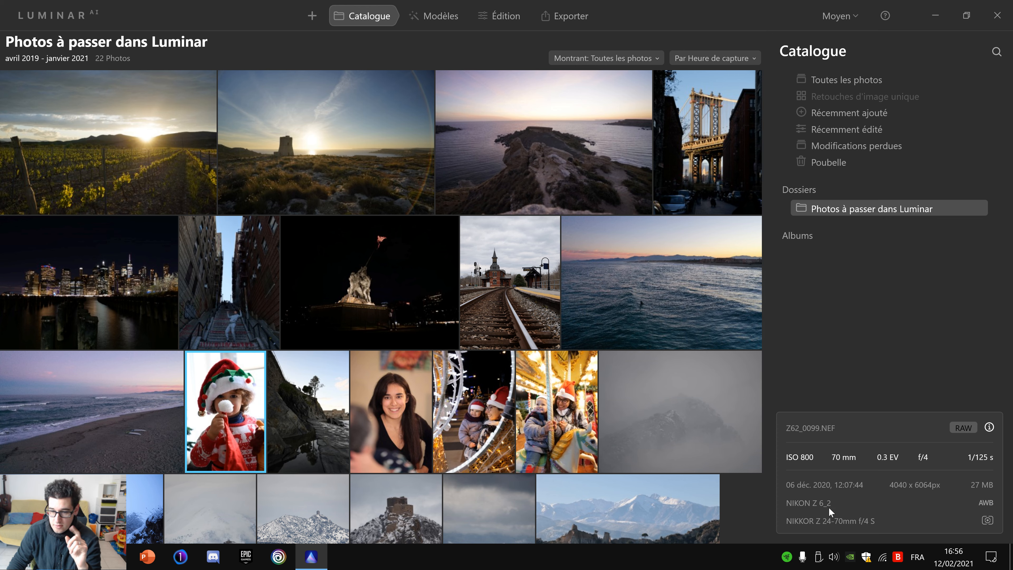
pyautogui.click(306, 403)
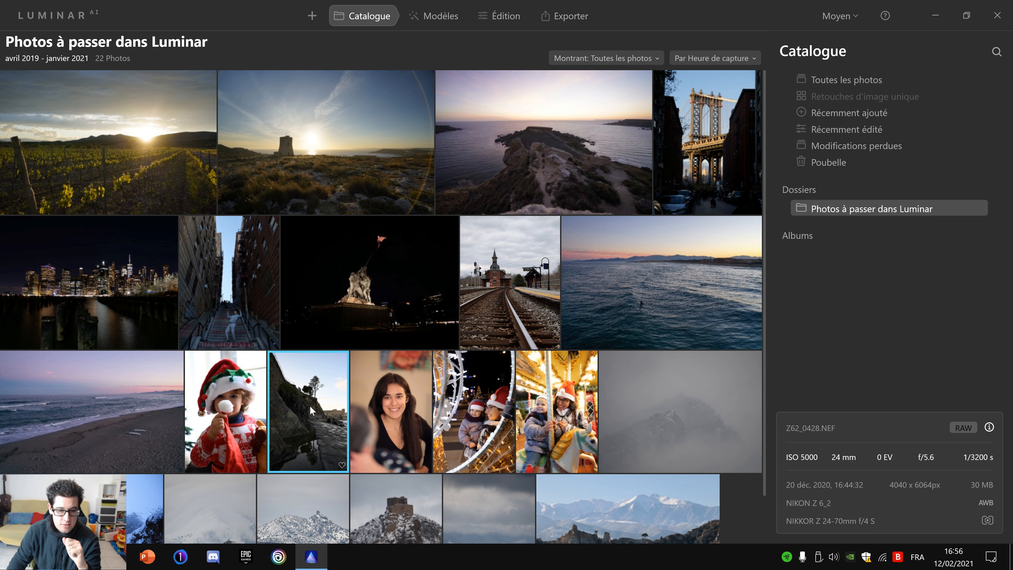
pyautogui.click(387, 409)
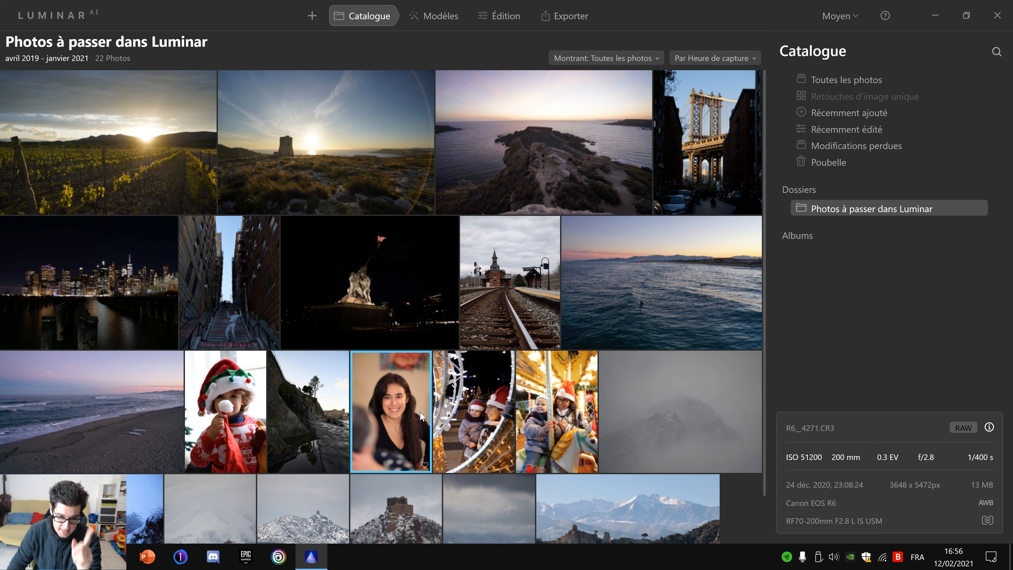
pyautogui.click(481, 411)
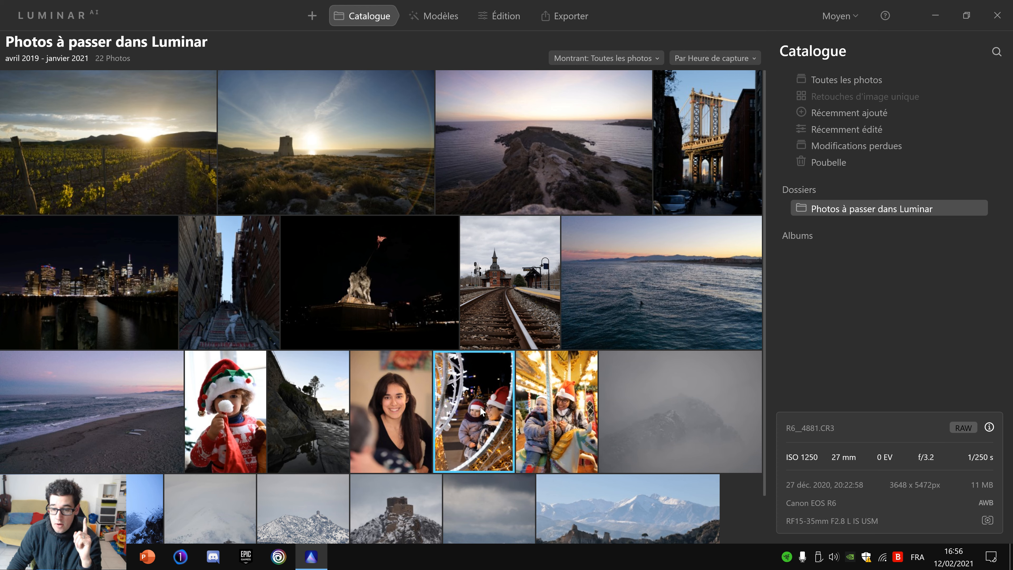
pyautogui.click(568, 425)
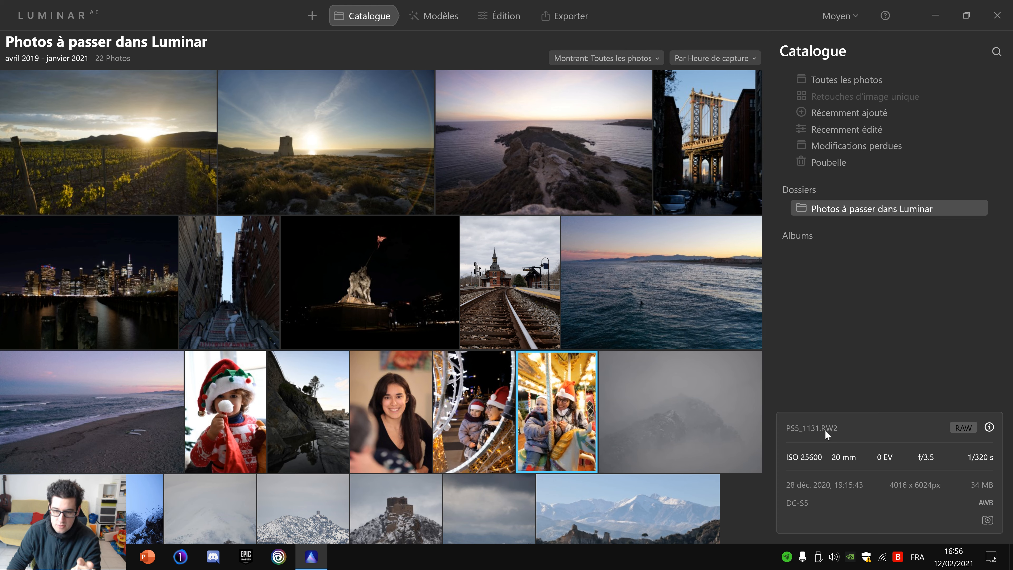
pyautogui.click(385, 411)
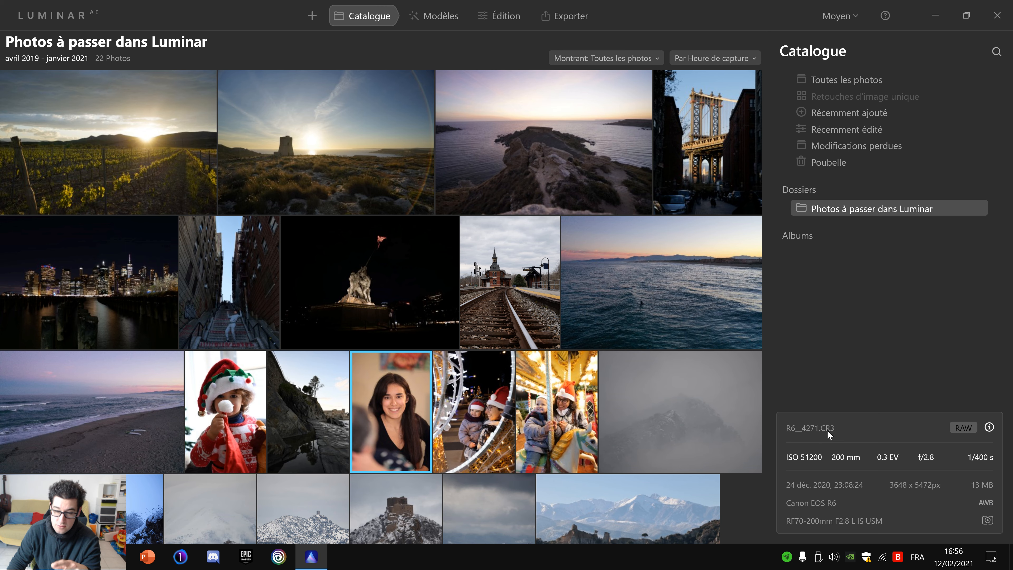
pyautogui.click(239, 399)
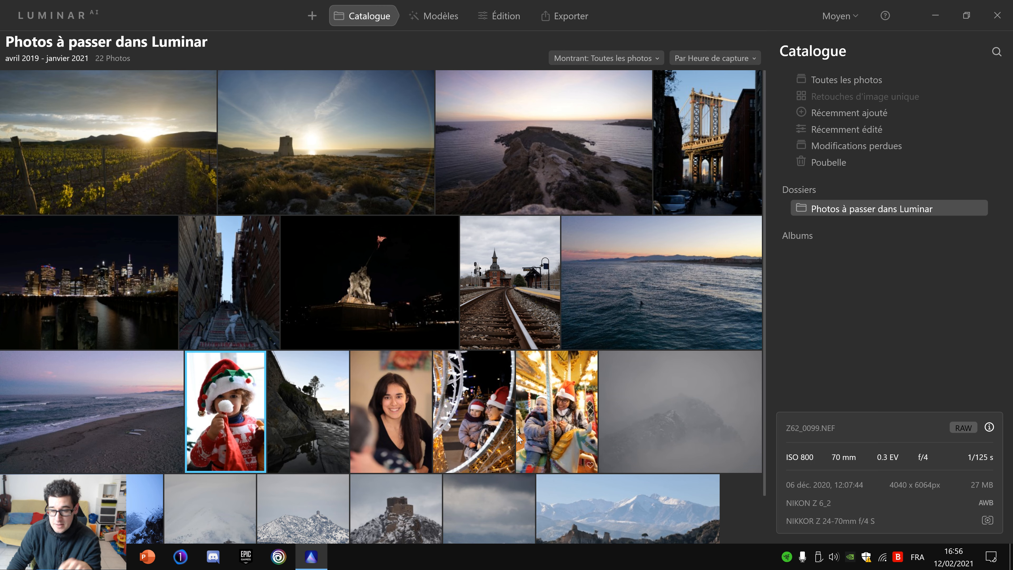
# - Examine the shooting details of the misty mountain photo and of each photo in the last row
pyautogui.click(619, 385)
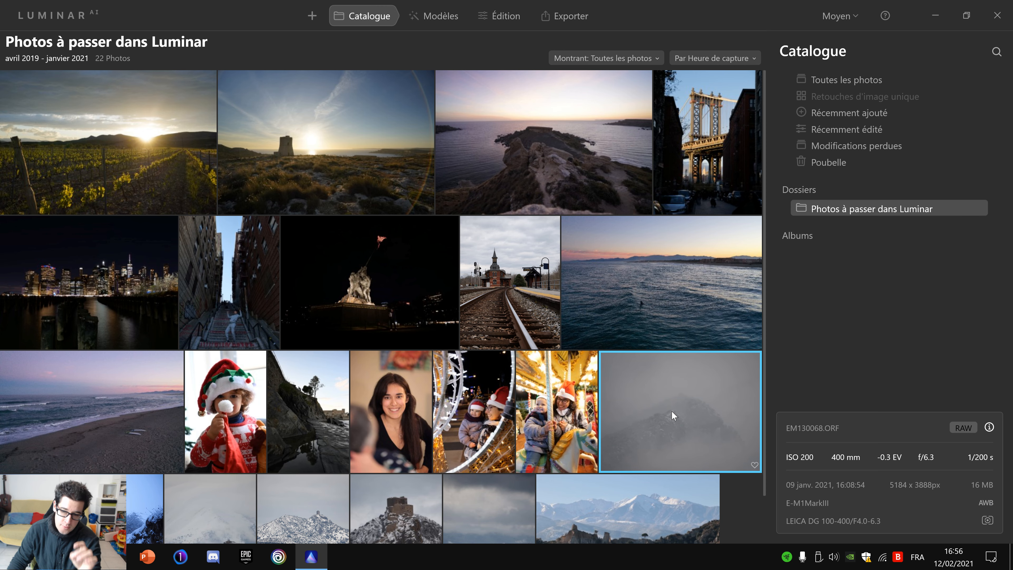
pyautogui.scroll(-1, 664, 405)
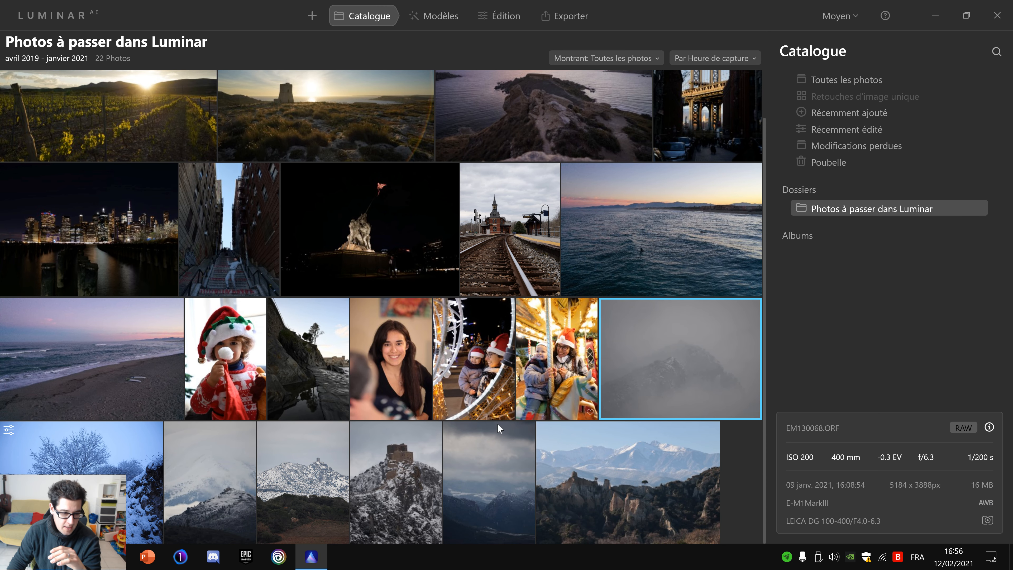
pyautogui.click(140, 450)
pyautogui.click(228, 462)
pyautogui.click(315, 472)
pyautogui.click(428, 477)
pyautogui.click(498, 482)
pyautogui.click(590, 468)
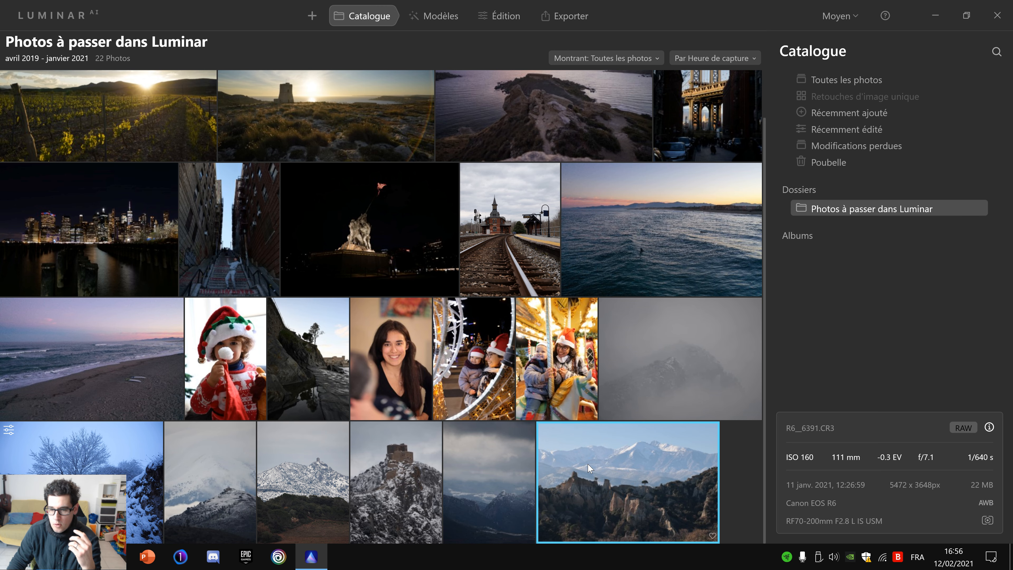
pyautogui.scroll(1, 658, 375)
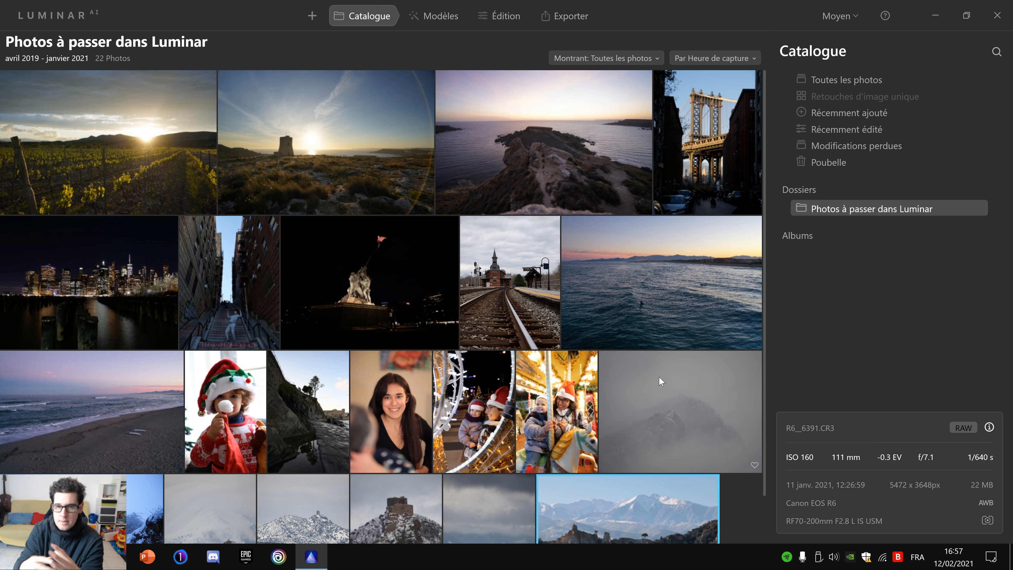
# - Examine the shooting details of the tower photo with the sun behind it
pyautogui.click(344, 170)
pyautogui.scroll(-1, 635, 264)
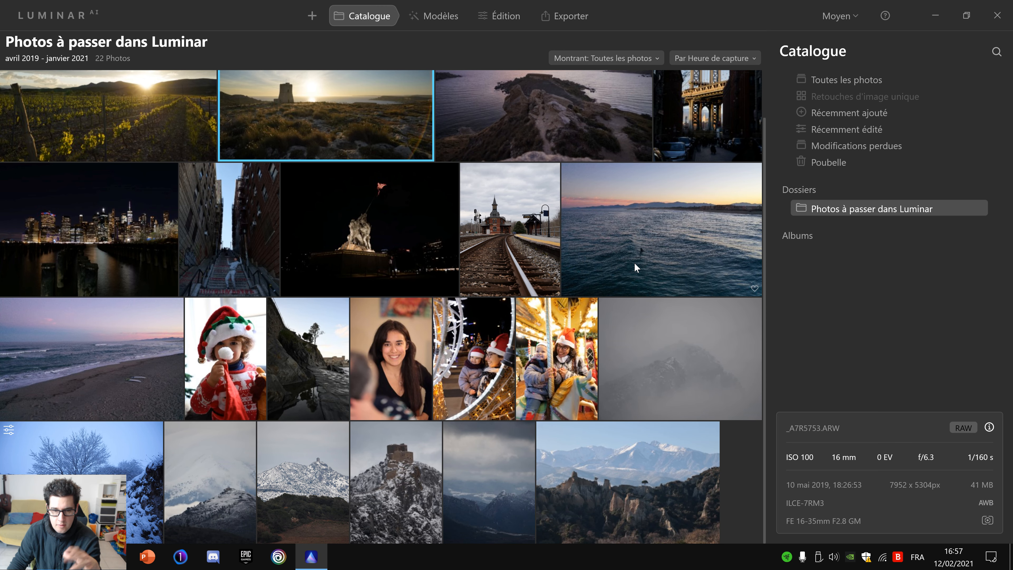
pyautogui.scroll(1, 744, 288)
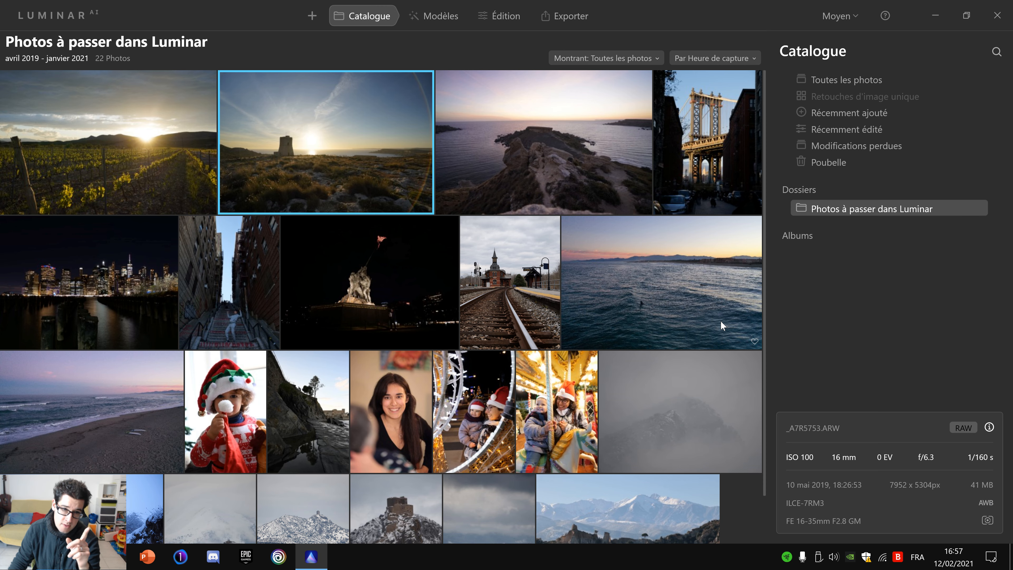
pyautogui.scroll(-1, 646, 303)
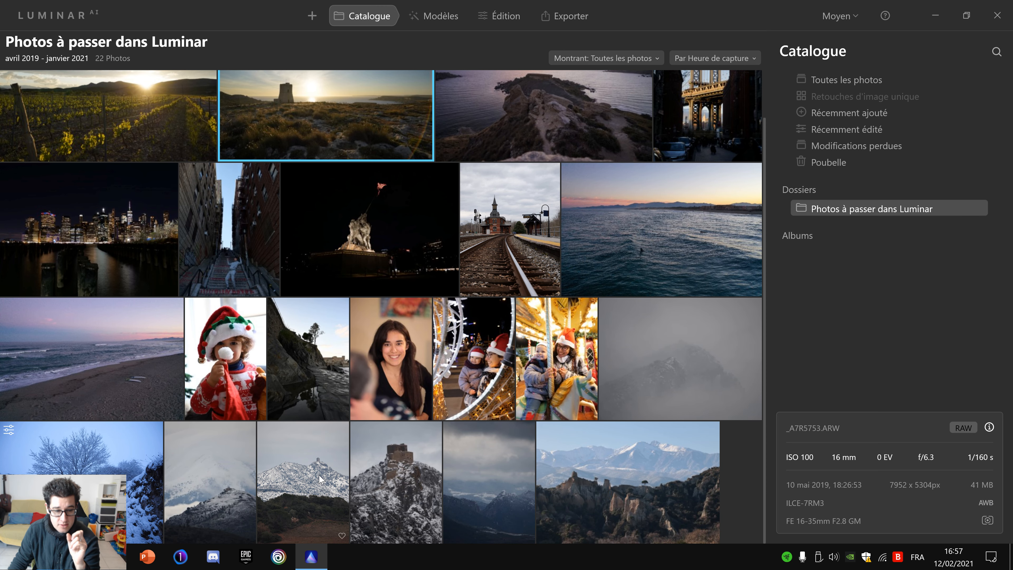
# - Select the rocky shoreline photo with the tree and open it in Modèles
pyautogui.click(494, 459)
pyautogui.scroll(1, 627, 257)
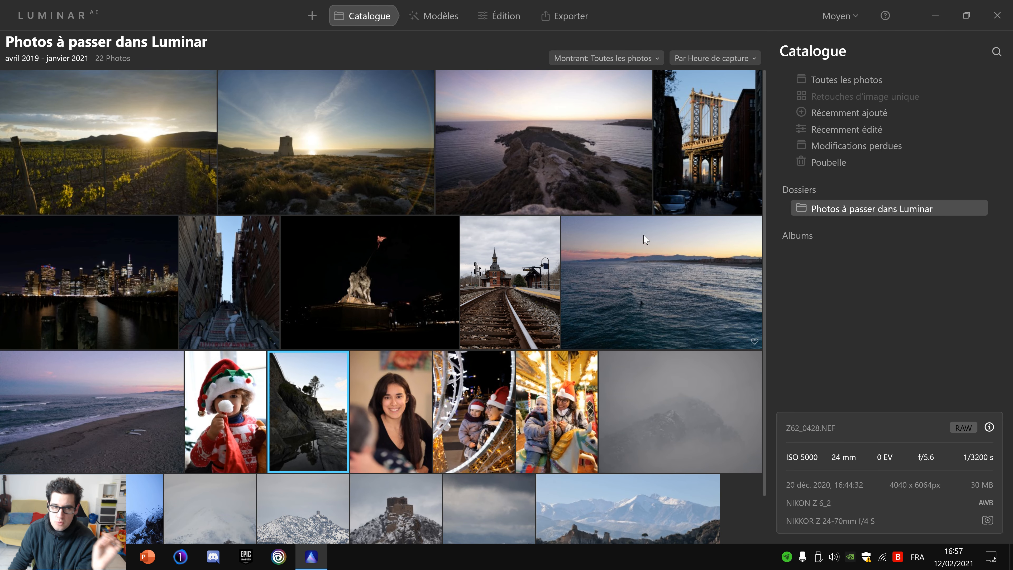
pyautogui.click(435, 16)
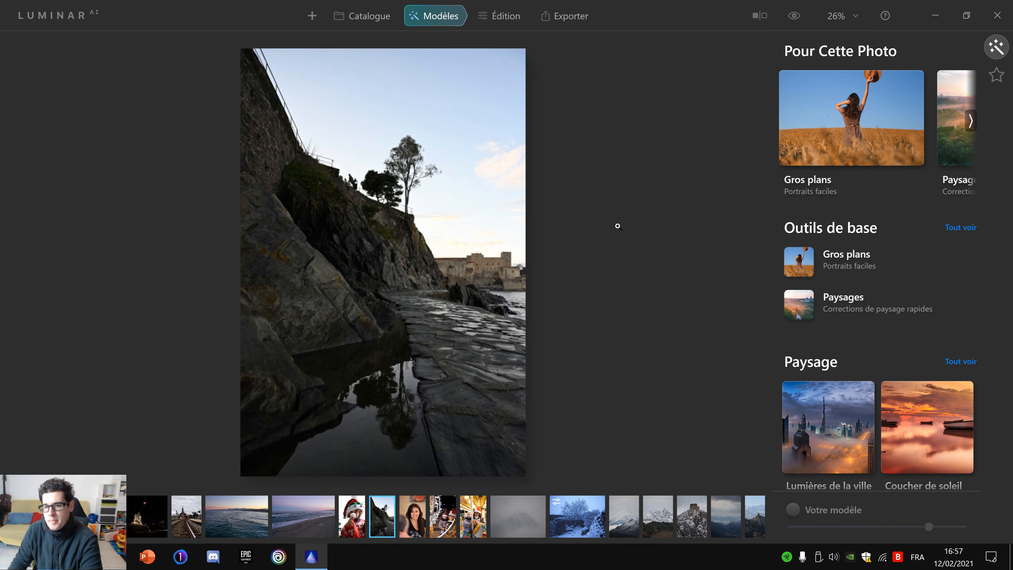
# - Browse the template categories for the shoreline photo and open the Savane collection under Mère nature
pyautogui.scroll(-6, 917, 224)
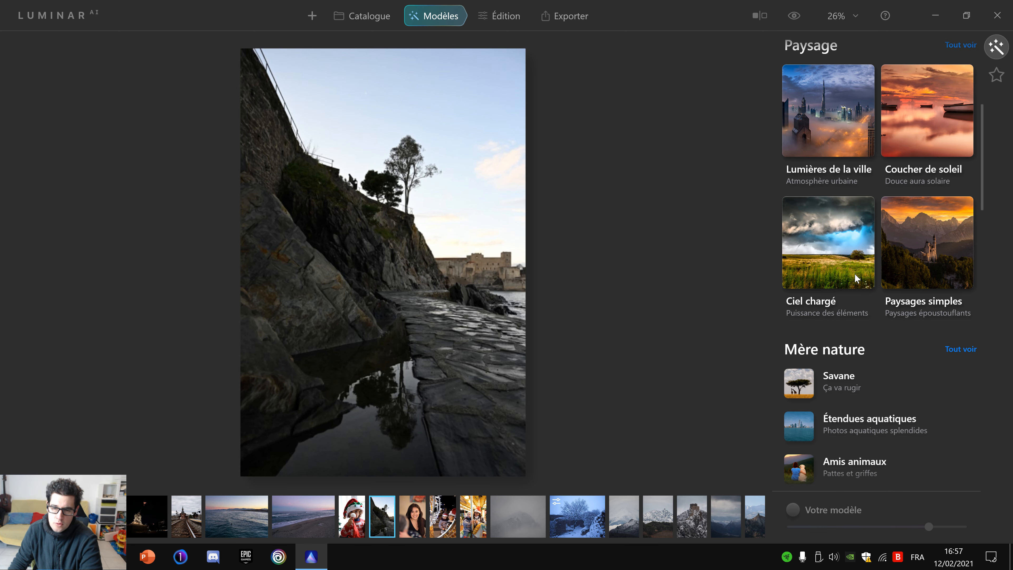
pyautogui.scroll(-2, 880, 335)
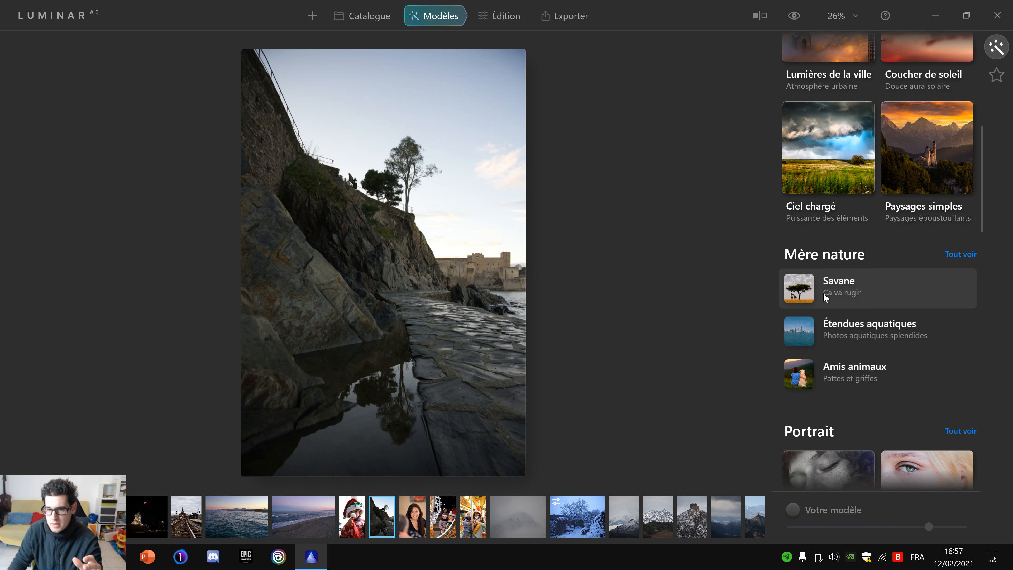
pyautogui.click(857, 289)
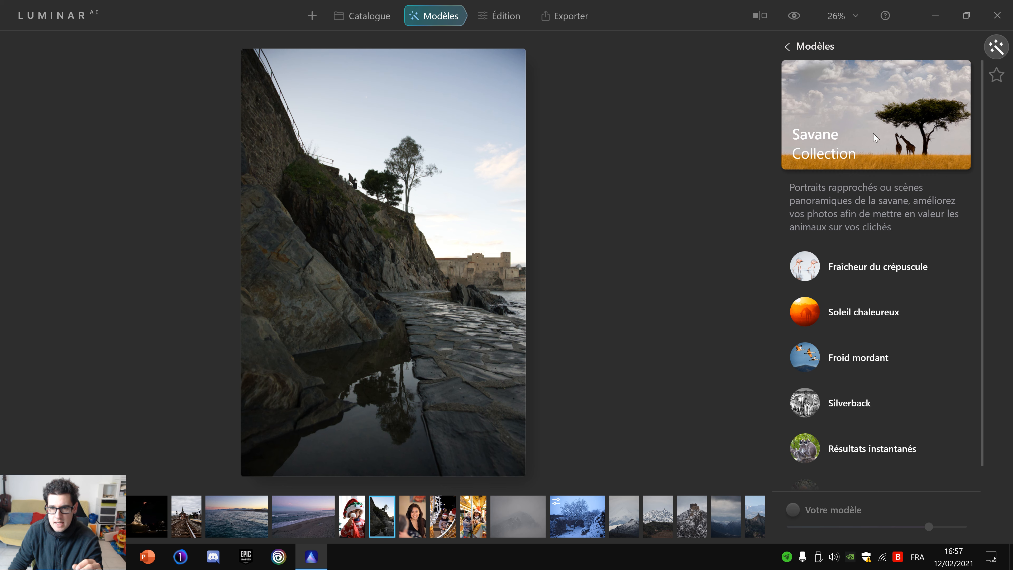
# - Try the Savane templates from Fraîcheur du crépuscule through Résultats instantanés on the shoreline photo, finishing with Fraîcheur du crépuscule
pyautogui.click(832, 271)
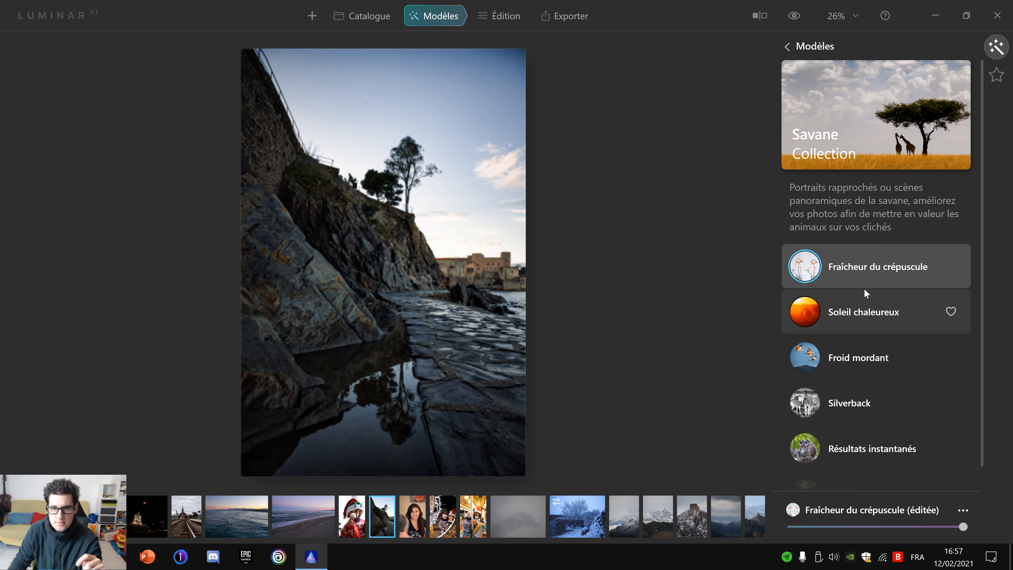
pyautogui.click(883, 318)
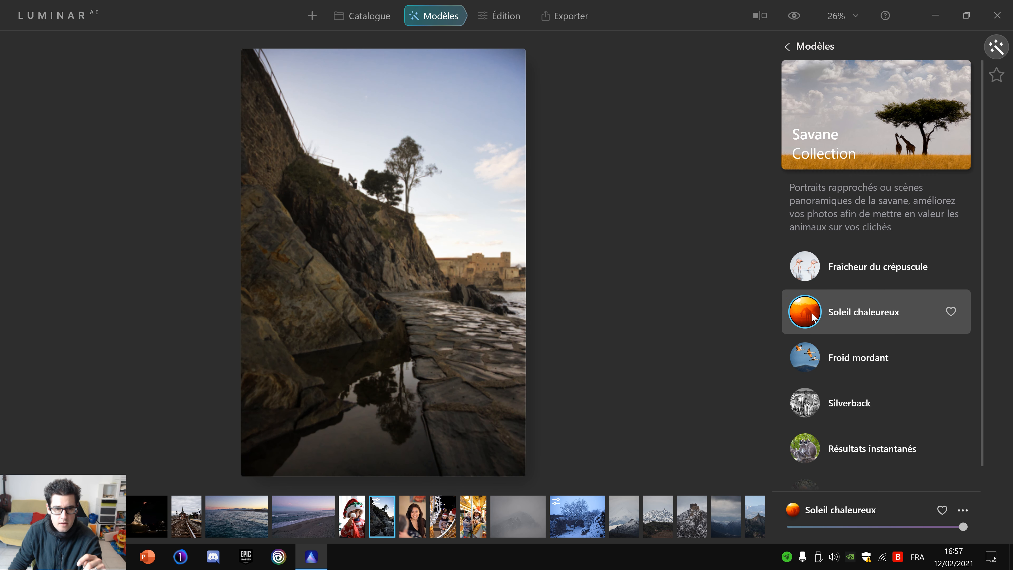
pyautogui.click(817, 359)
pyautogui.click(808, 414)
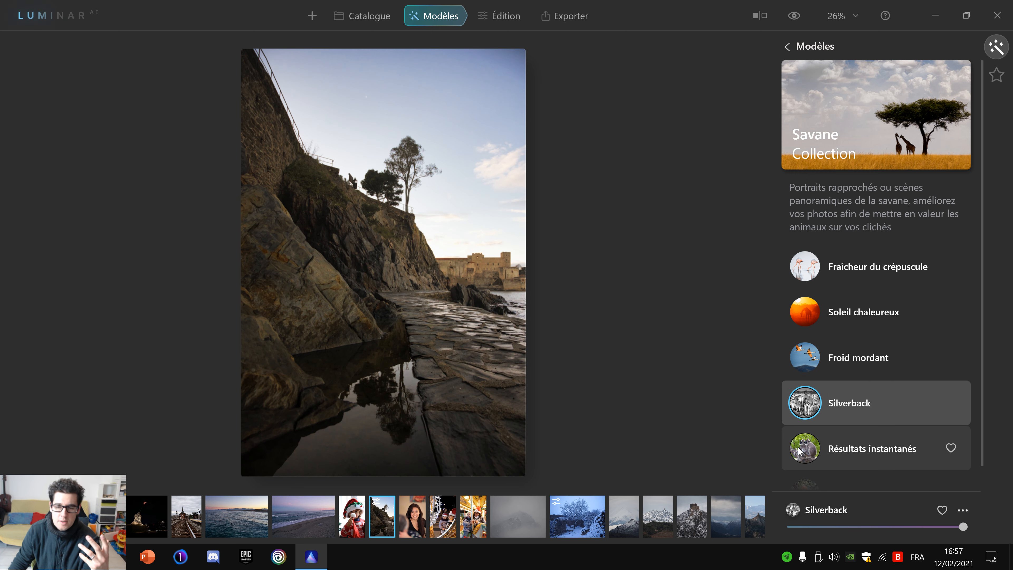
pyautogui.click(814, 449)
pyautogui.click(823, 279)
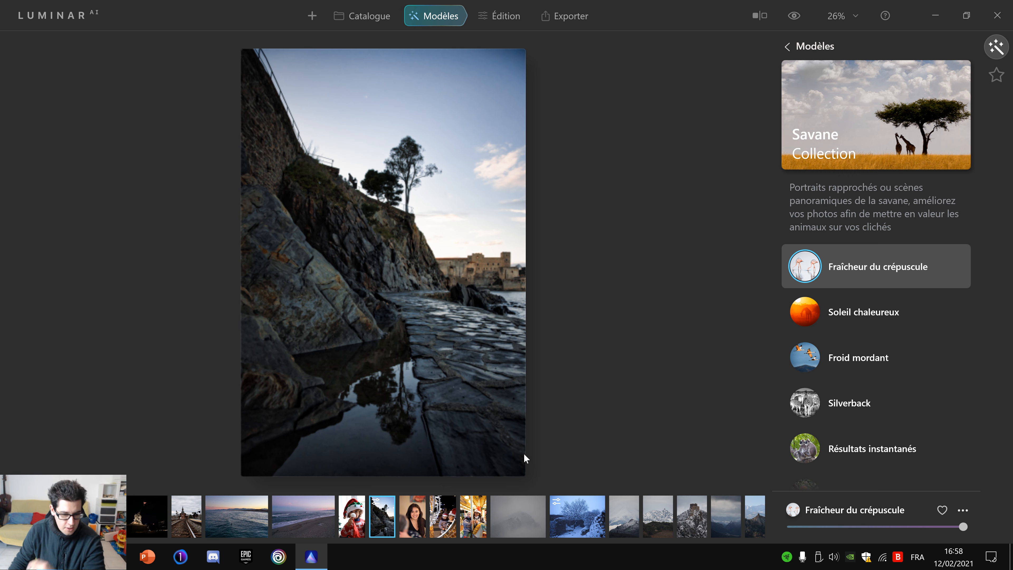
# - Restore the original version of the rocky shoreline photo through its Ajustements options
pyautogui.moveTo(413, 541); pyautogui.dragTo(574, 538)
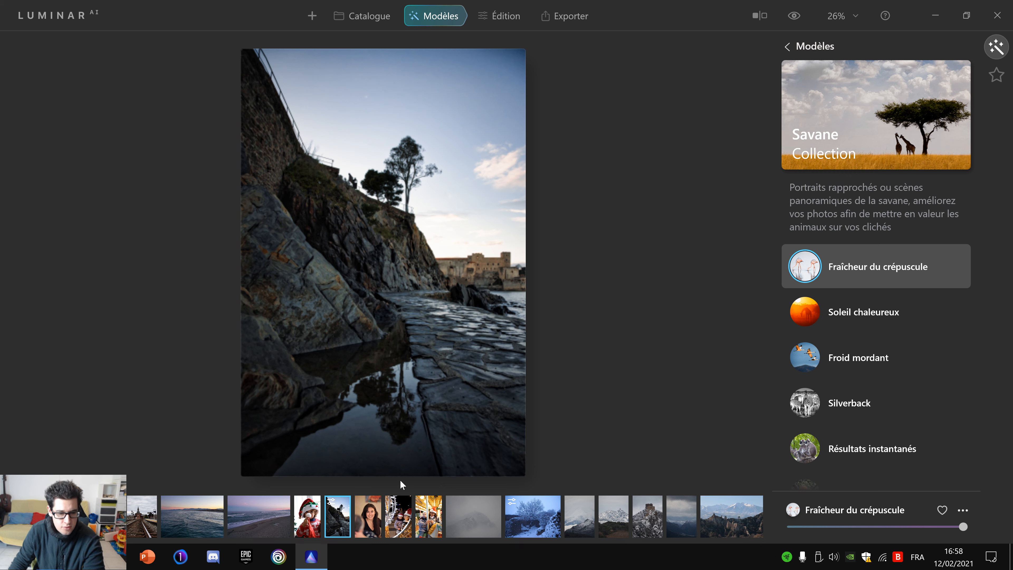
pyautogui.rightClick(344, 511)
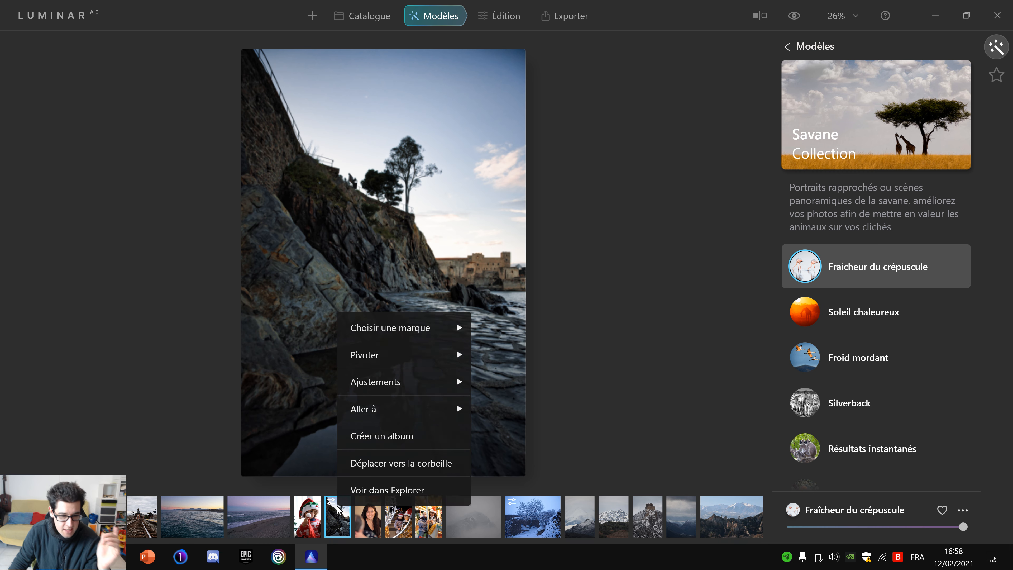
pyautogui.moveTo(412, 393)
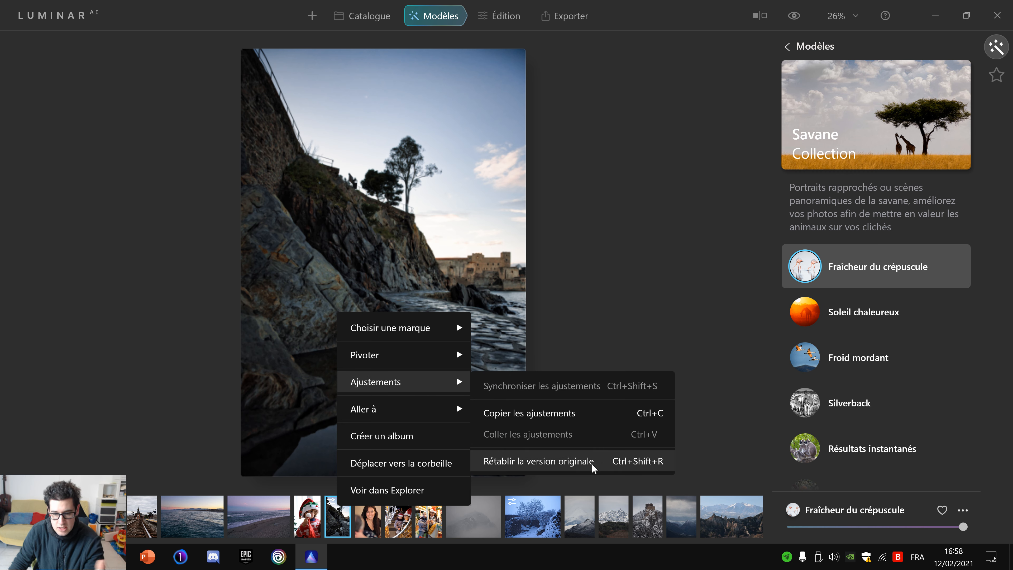
pyautogui.click(639, 465)
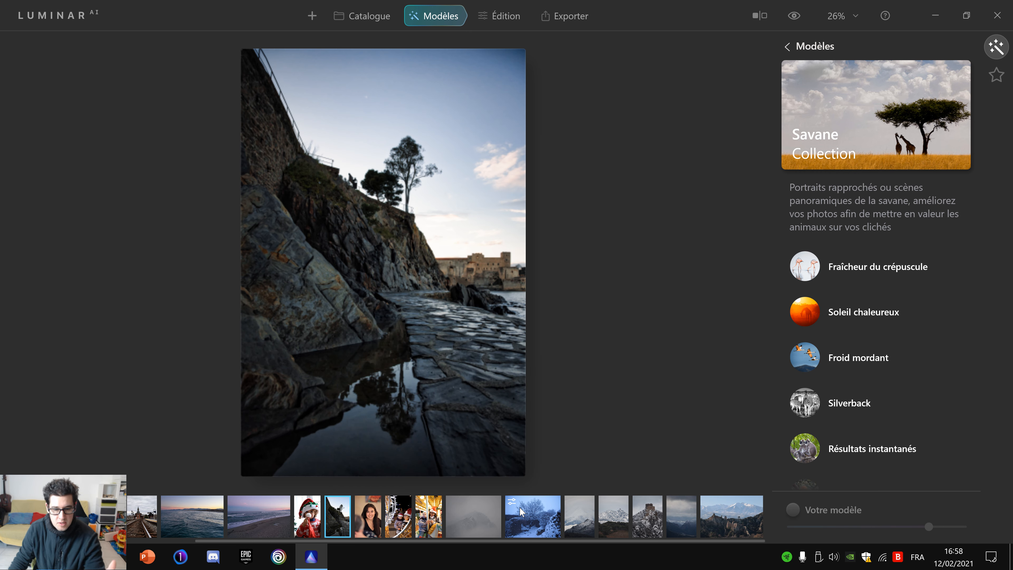
# - Switch between the misty mountain photo and the rocky shoreline photo, finishing on the shoreline photo
pyautogui.click(520, 512)
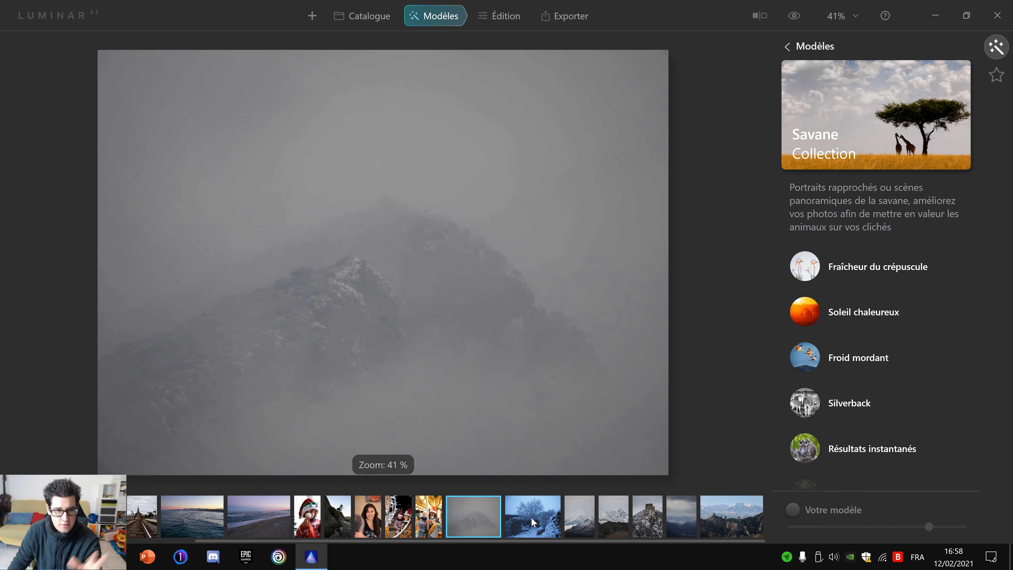
pyautogui.click(339, 525)
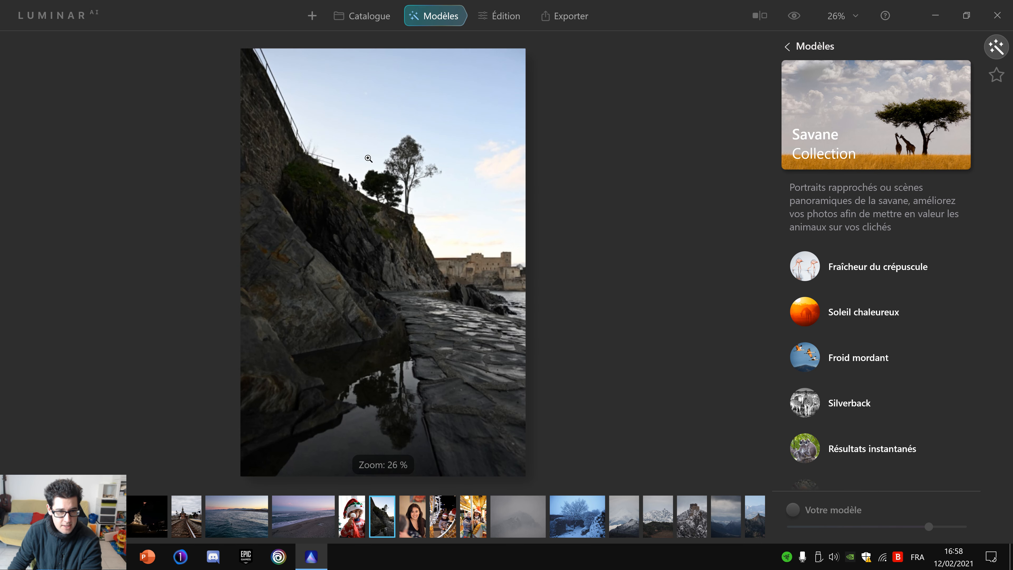
pyautogui.click(533, 513)
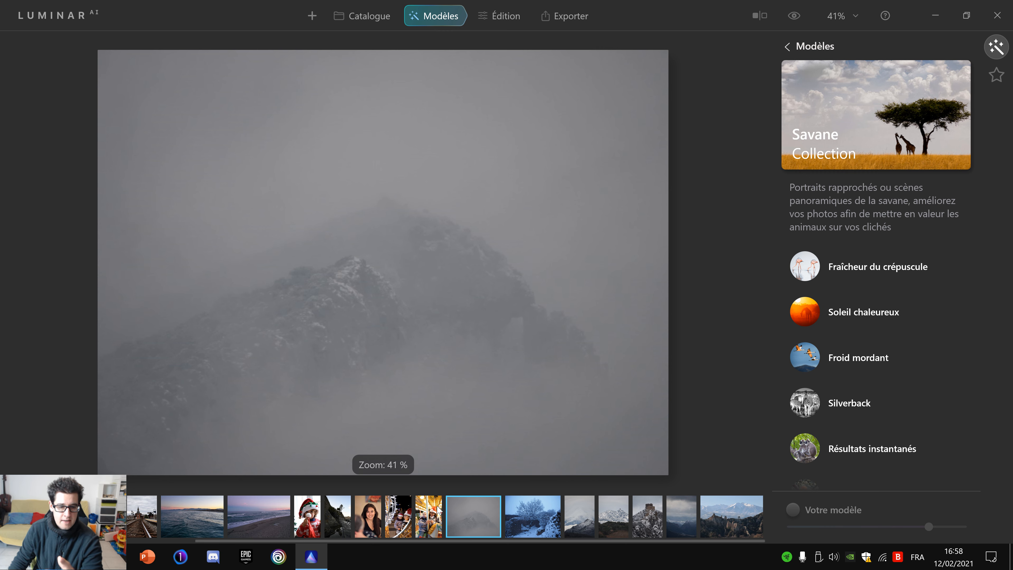
pyautogui.click(433, 513)
pyautogui.click(475, 513)
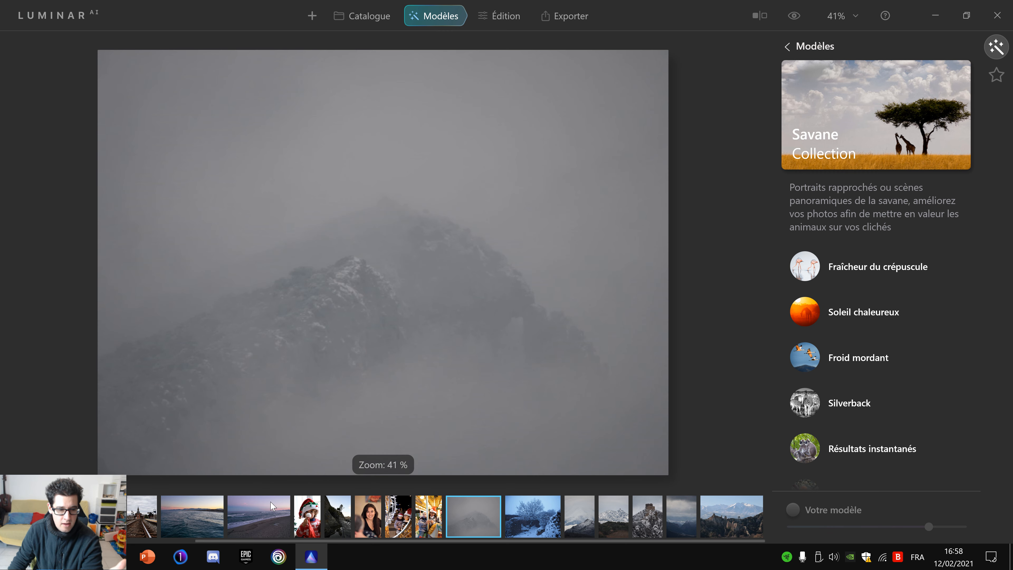
pyautogui.click(343, 514)
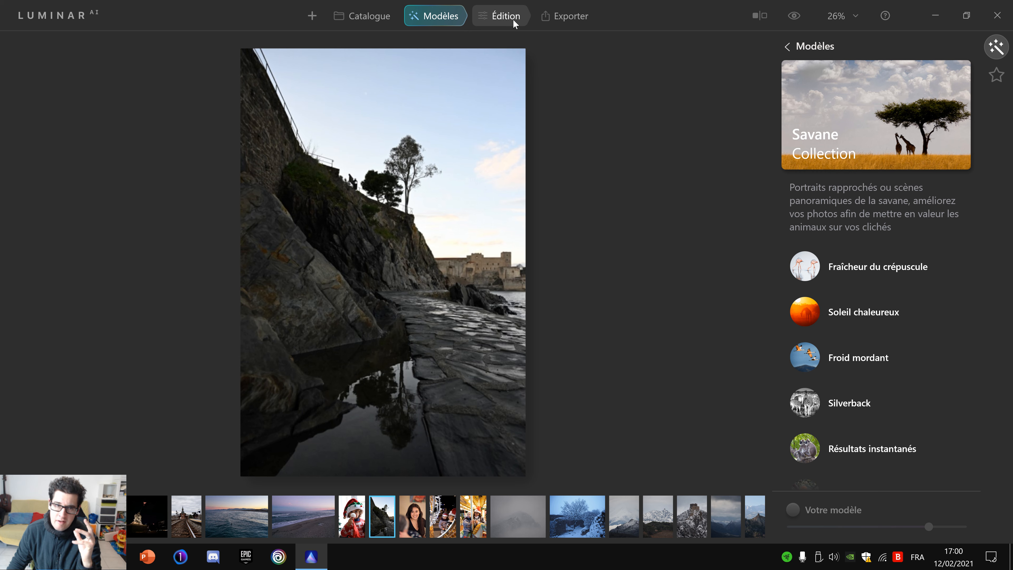
# - Open the shoreline photo in Édition and review the basic tools, from Enhance to Vignetage
pyautogui.click(513, 21)
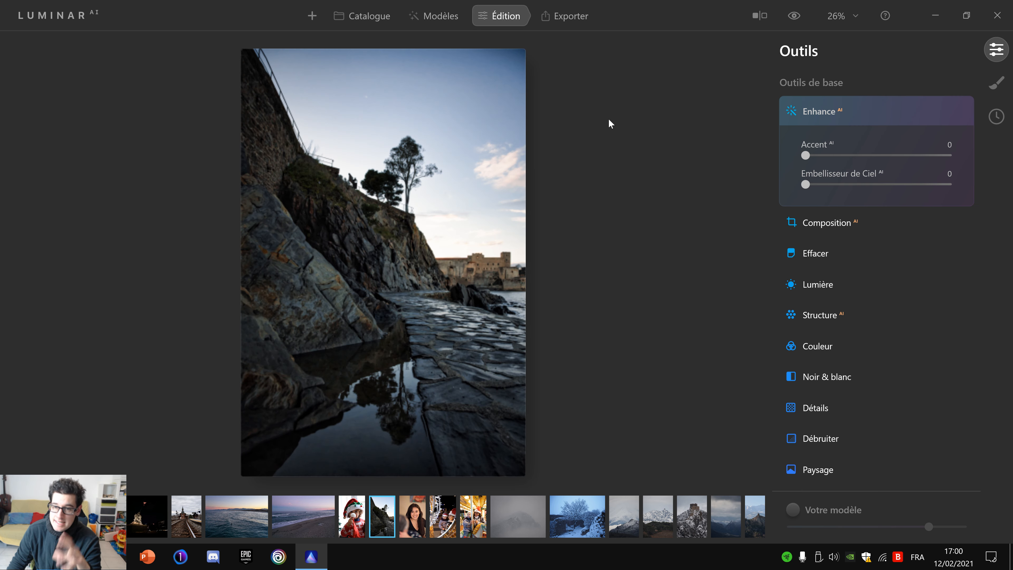
pyautogui.scroll(-10, 903, 176)
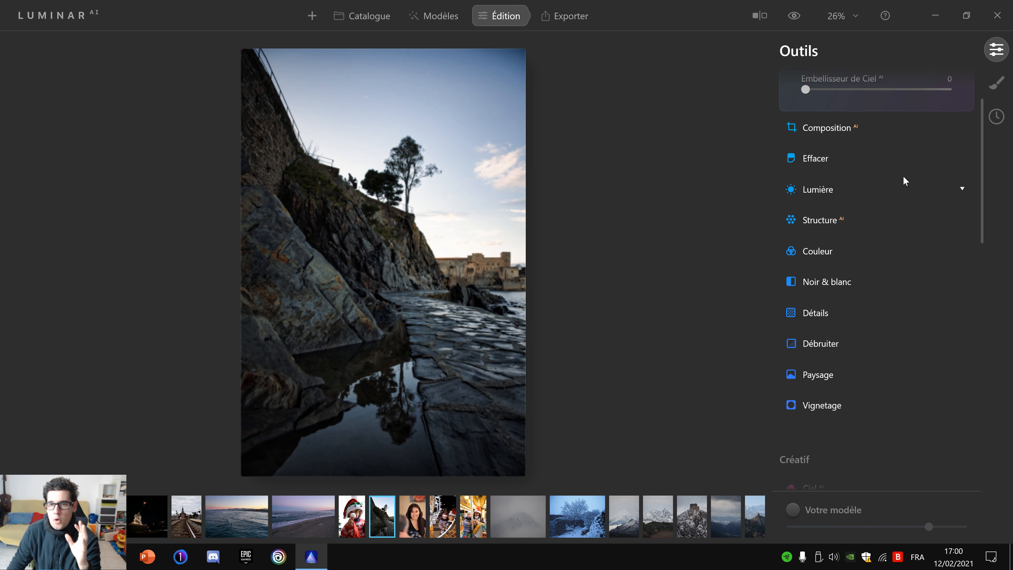
pyautogui.scroll(10, 904, 176)
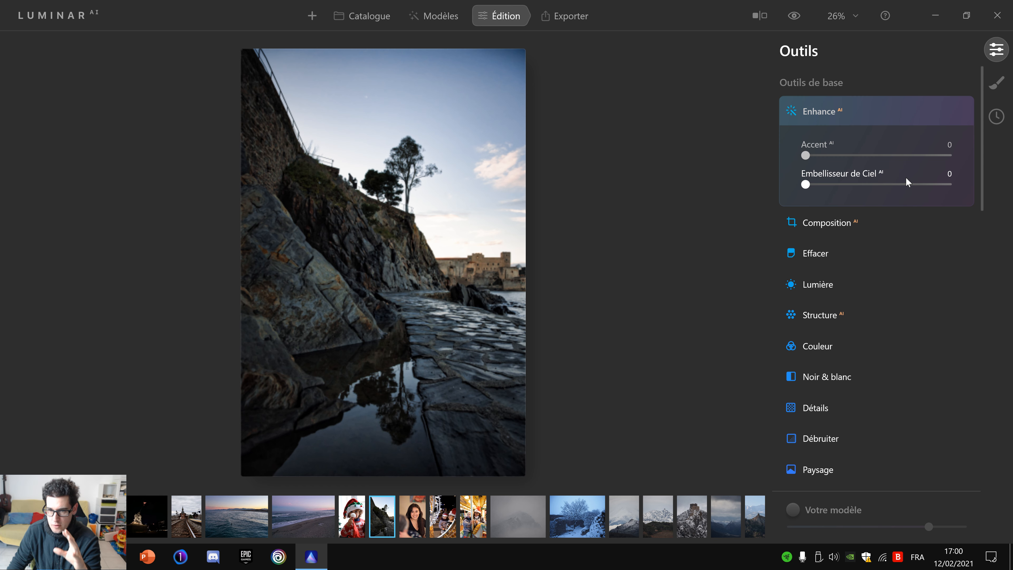
pyautogui.scroll(-4, 926, 228)
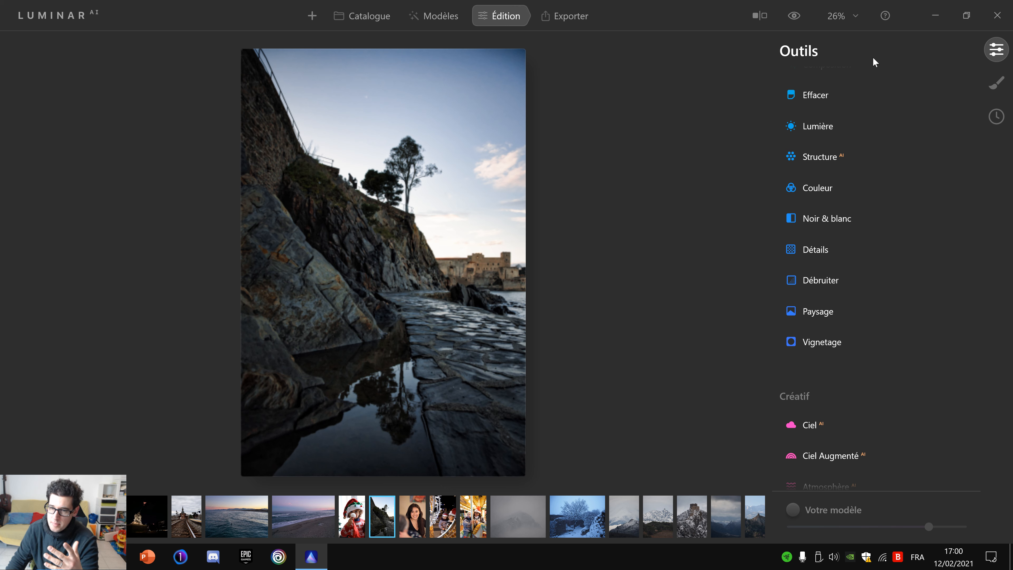
pyautogui.scroll(4, 873, 57)
pyautogui.scroll(-5, 952, 190)
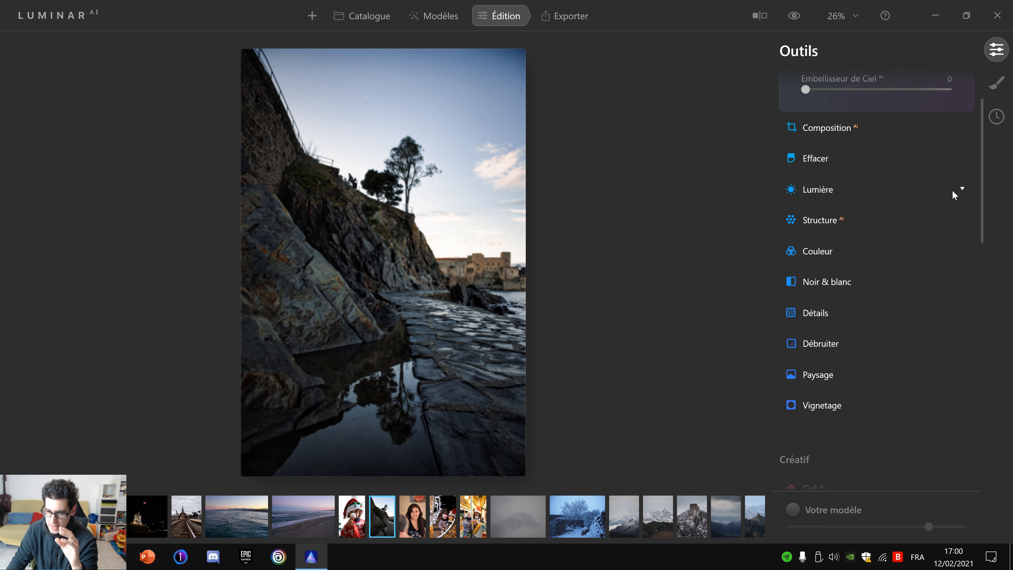
pyautogui.scroll(5, 958, 252)
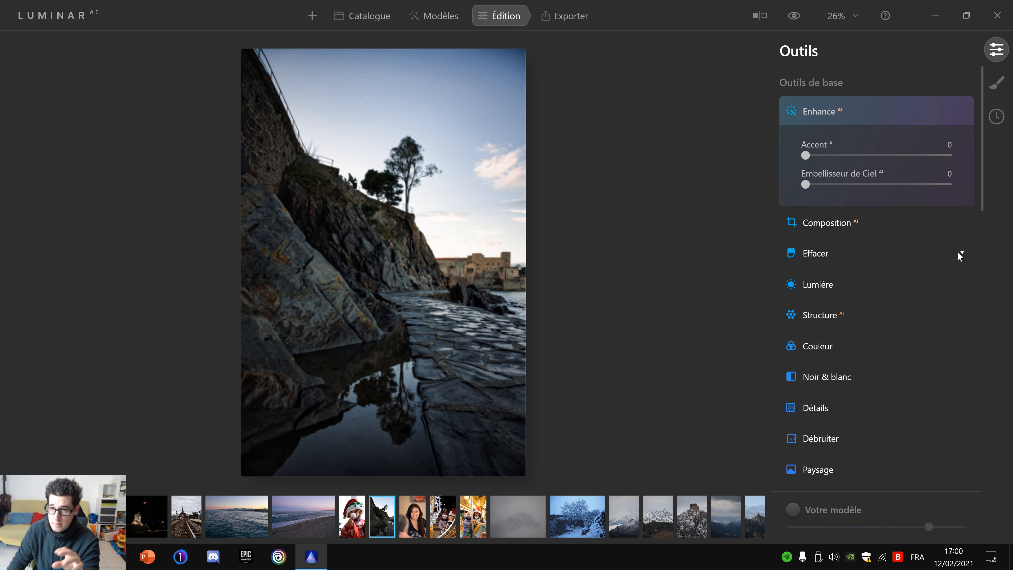
pyautogui.scroll(-2, 956, 249)
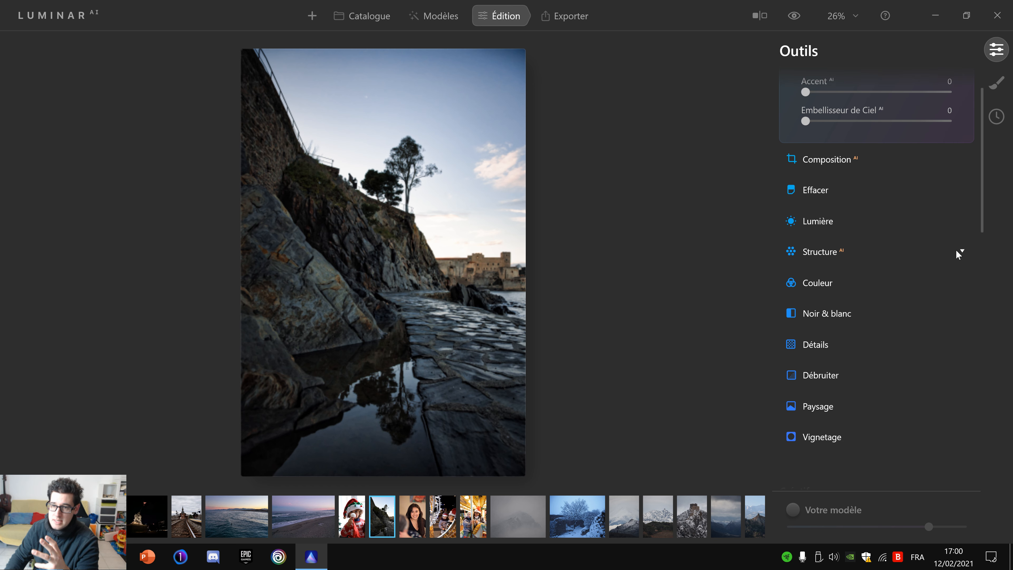
pyautogui.scroll(2, 957, 248)
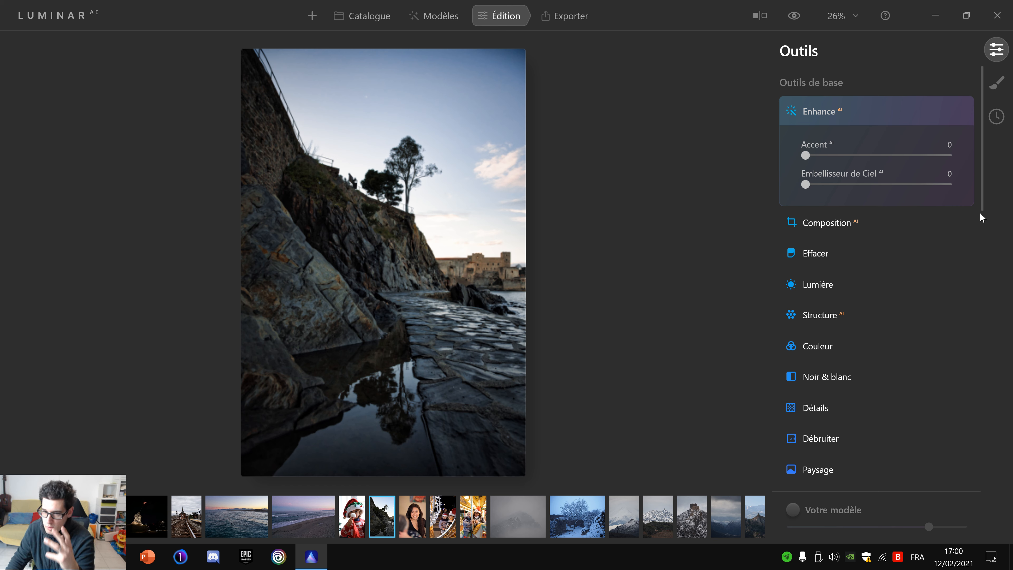
pyautogui.scroll(-5, 973, 208)
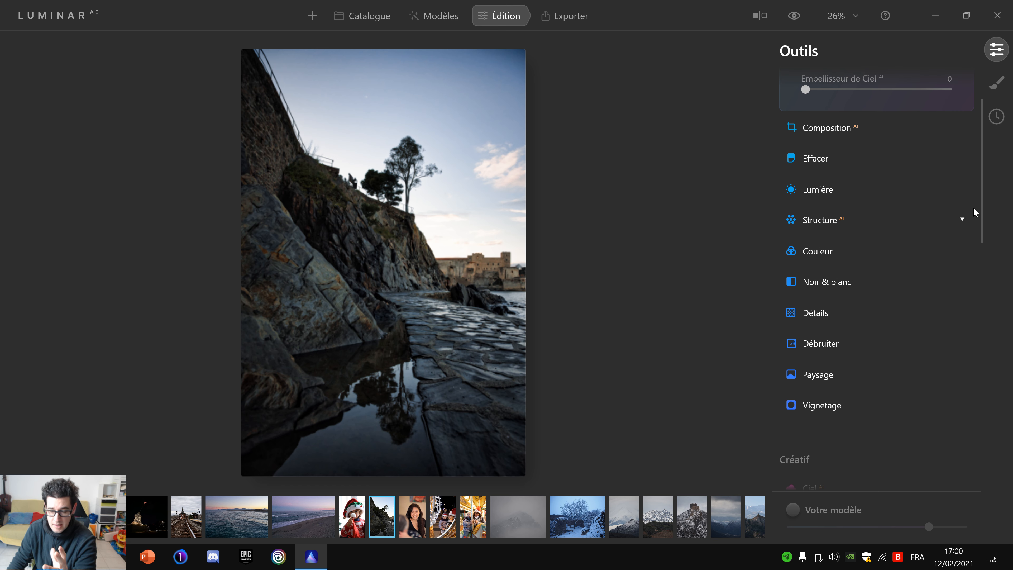
pyautogui.scroll(5, 973, 207)
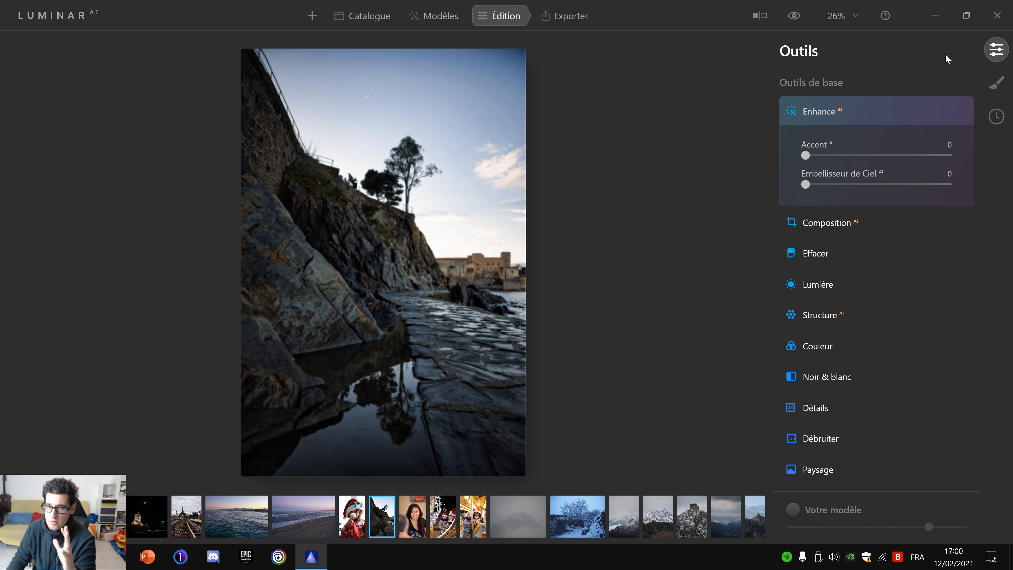
# - Open the photo's Historique and go back to the Soleil chaleureux state, then to Fraîcheur du crépuscule
pyautogui.click(997, 85)
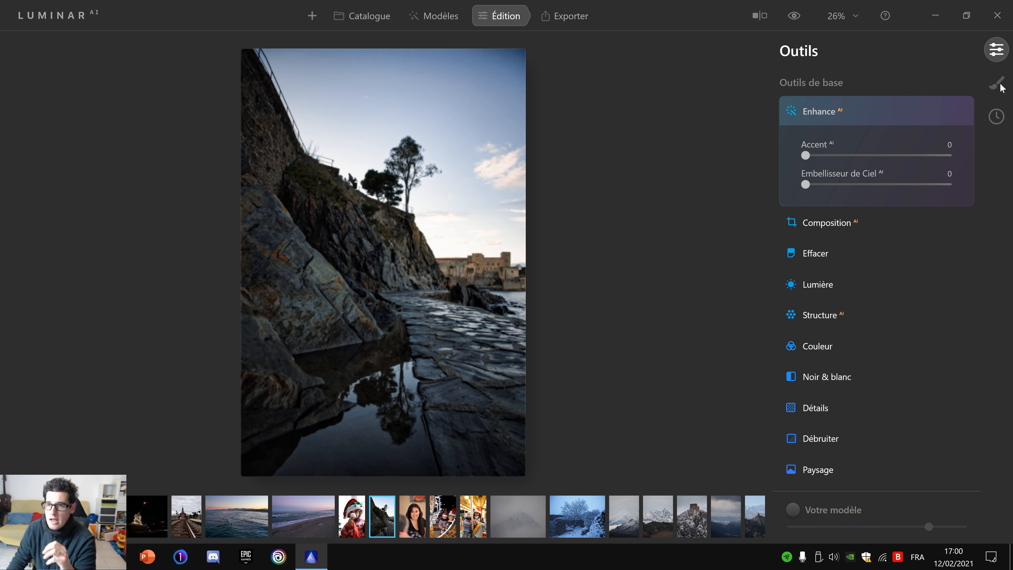
pyautogui.click(1001, 120)
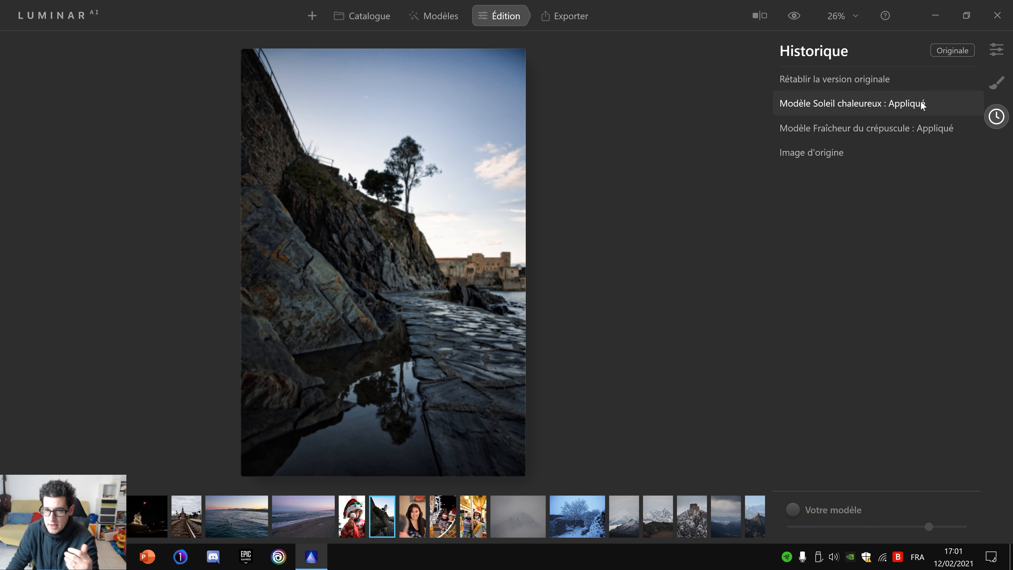
pyautogui.click(909, 105)
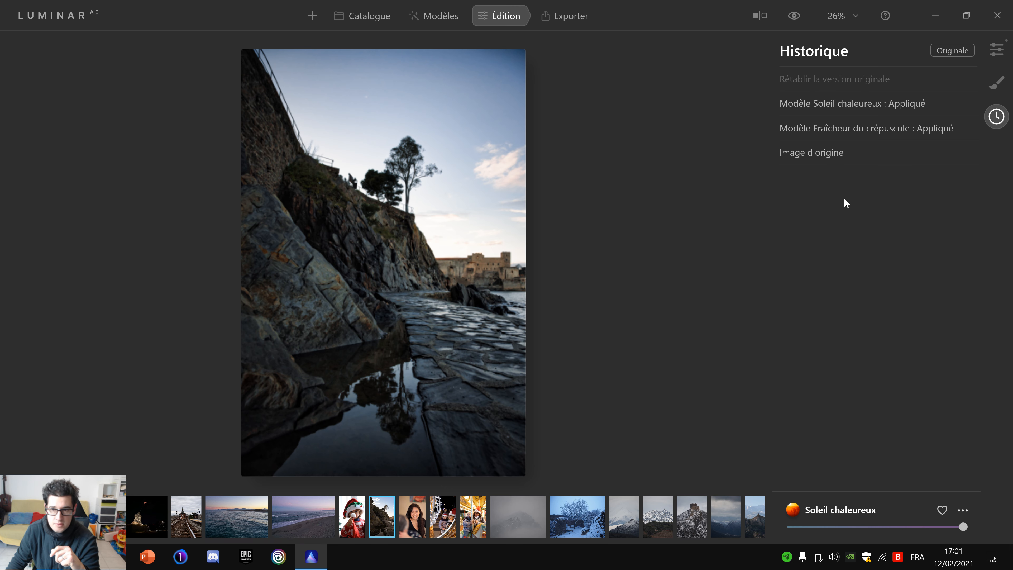
pyautogui.click(877, 134)
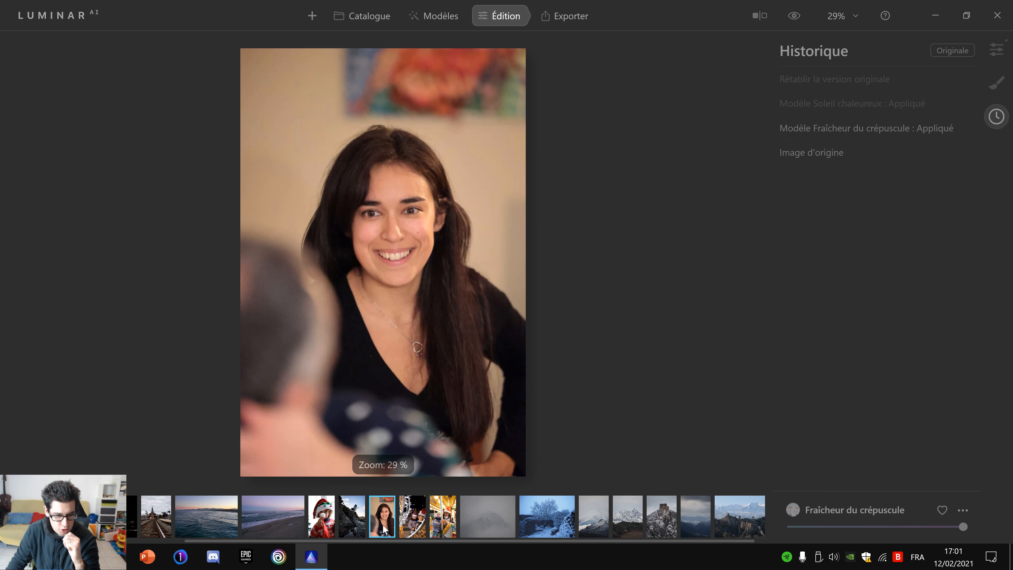
# - Reselect the shoreline photo and move its history forward to Soleil chaleureux, then to Rétablir la version originale
pyautogui.click(359, 523)
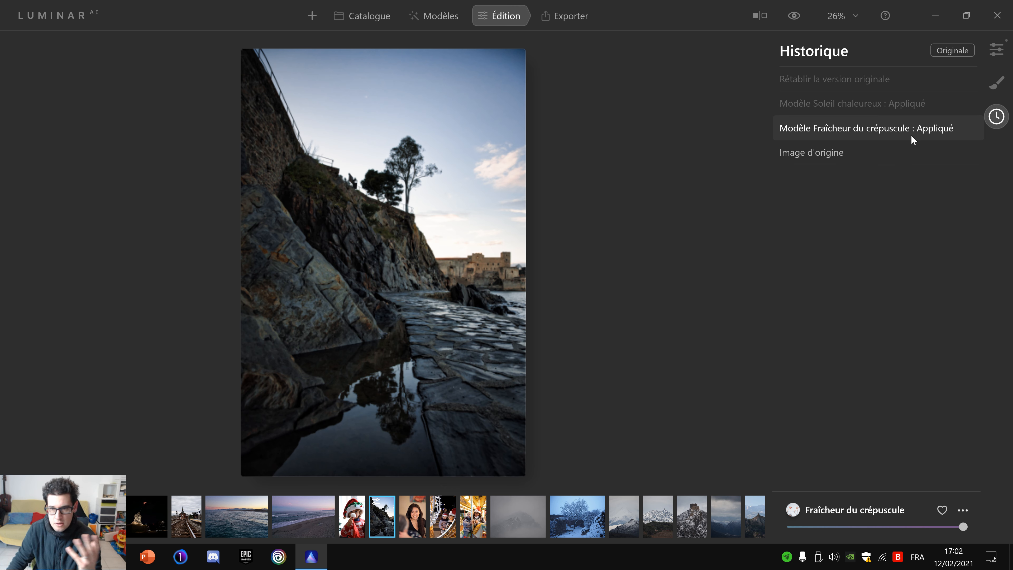
pyautogui.click(883, 100)
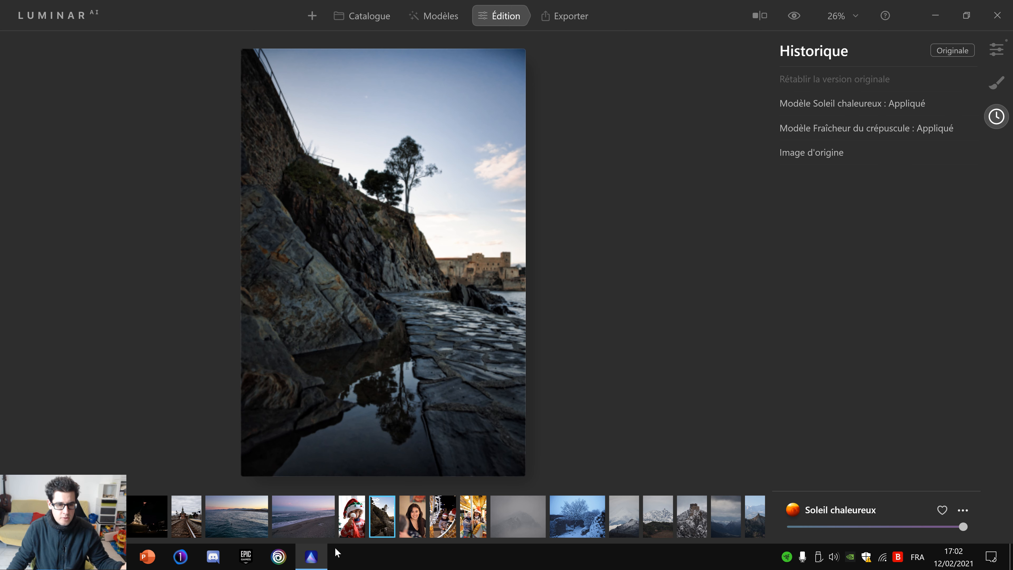
pyautogui.click(378, 519)
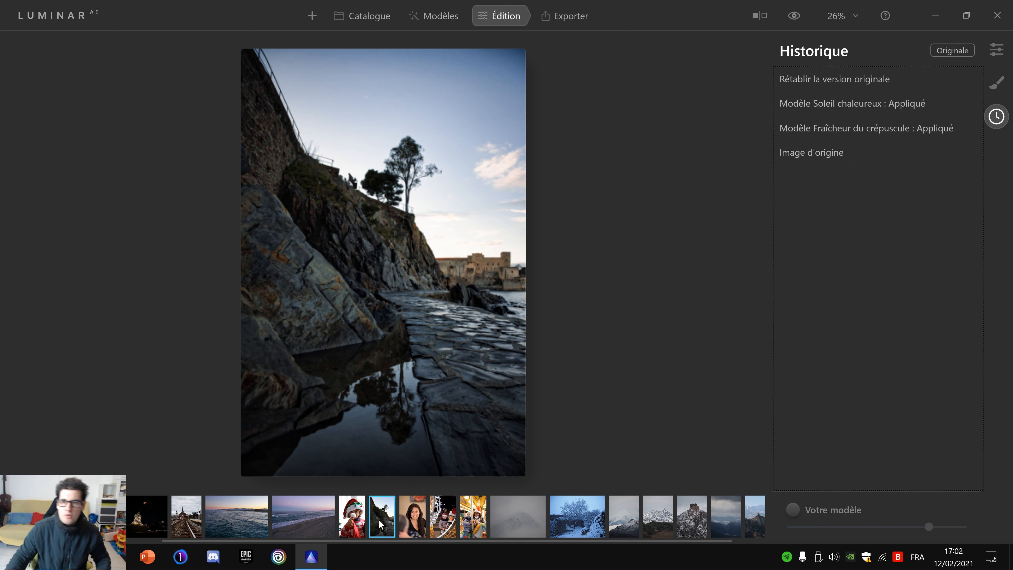
# - Return from the Historique to the editing tools and review the Créatif tools, from Ciel to Grain de film
pyautogui.click(997, 45)
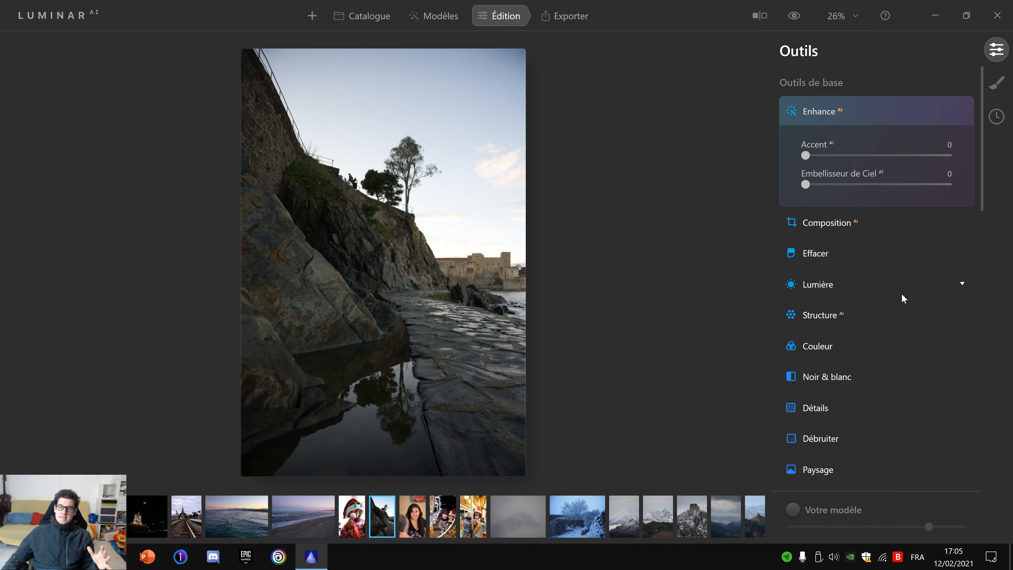
pyautogui.scroll(-10, 902, 294)
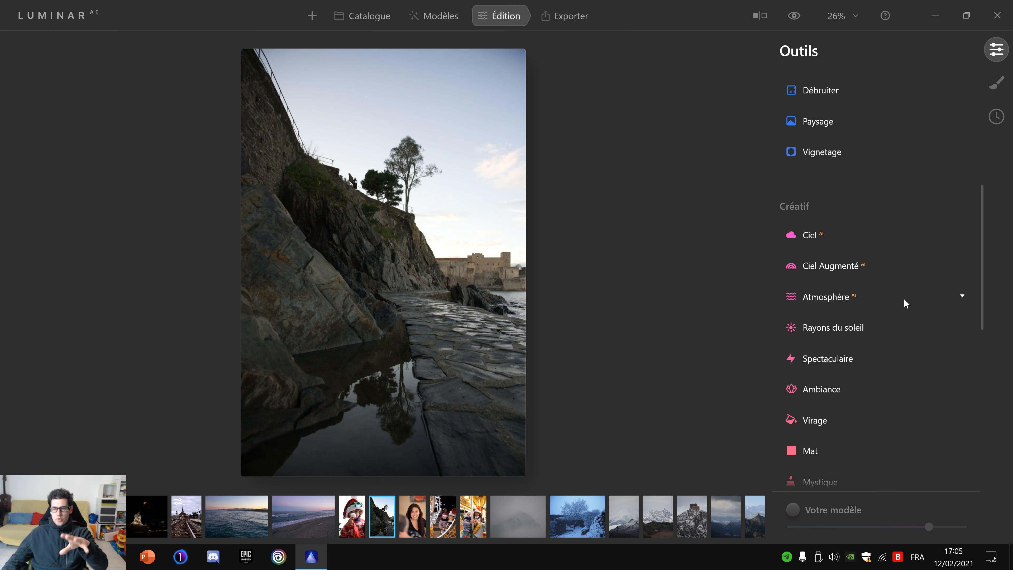
pyautogui.scroll(-2, 903, 300)
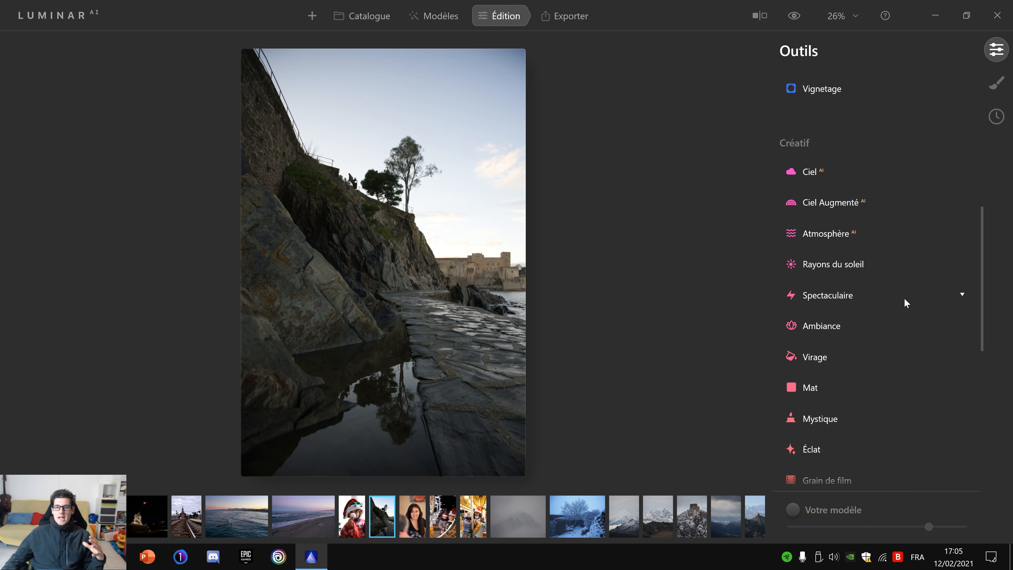
pyautogui.scroll(-1, 904, 298)
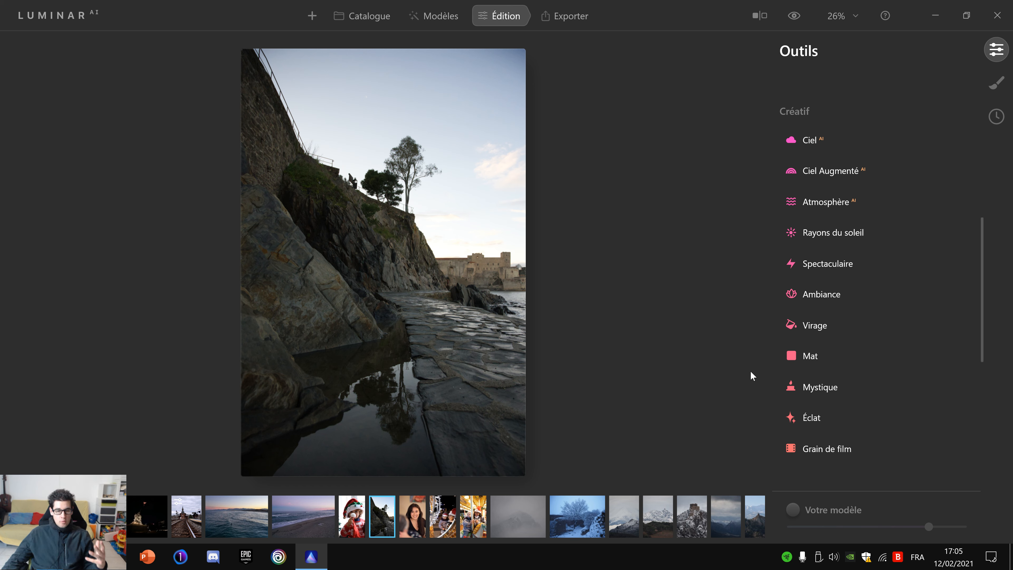
# - Select the railway station photo and replace its sky with Blue Sky 1 using the Ciel tool
pyautogui.moveTo(500, 539); pyautogui.dragTo(425, 541)
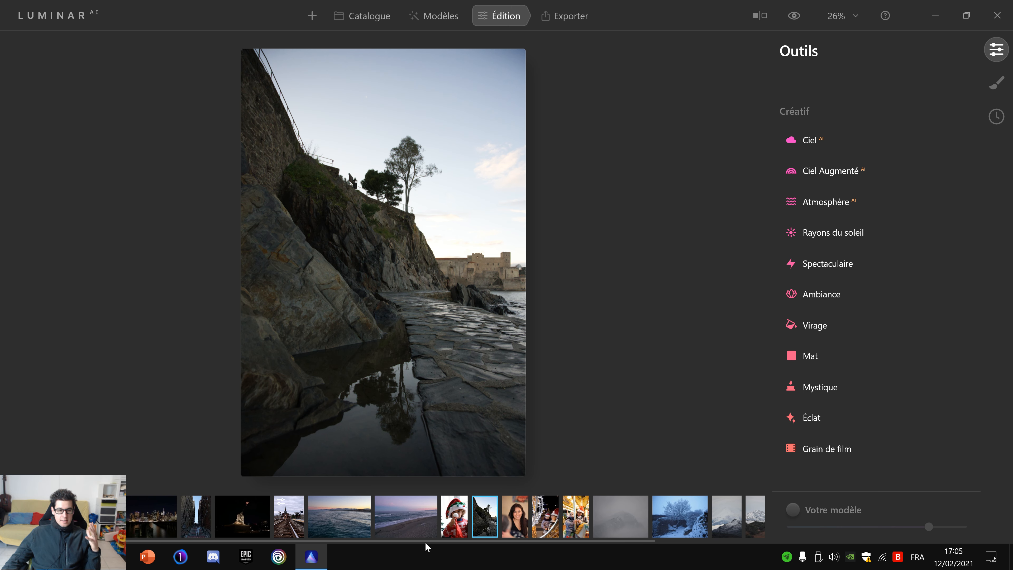
pyautogui.click(293, 517)
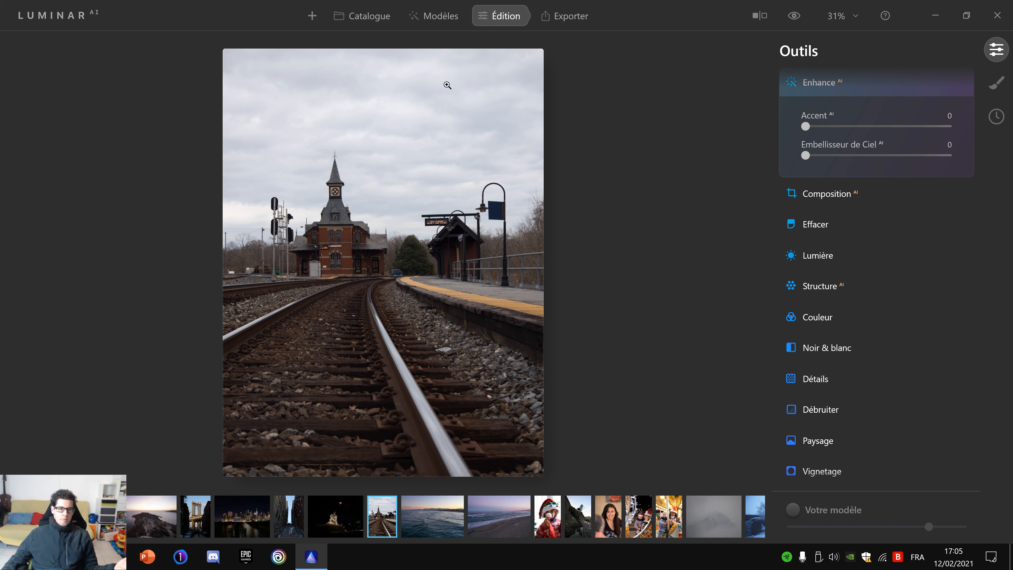
pyautogui.scroll(-1, 947, 298)
pyautogui.scroll(-5, 946, 296)
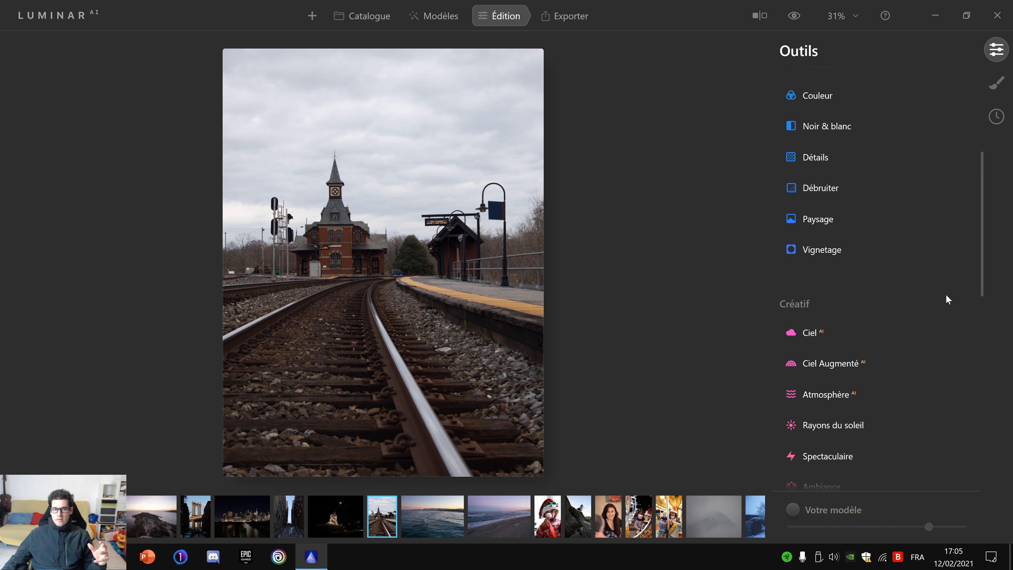
pyautogui.scroll(-2, 946, 299)
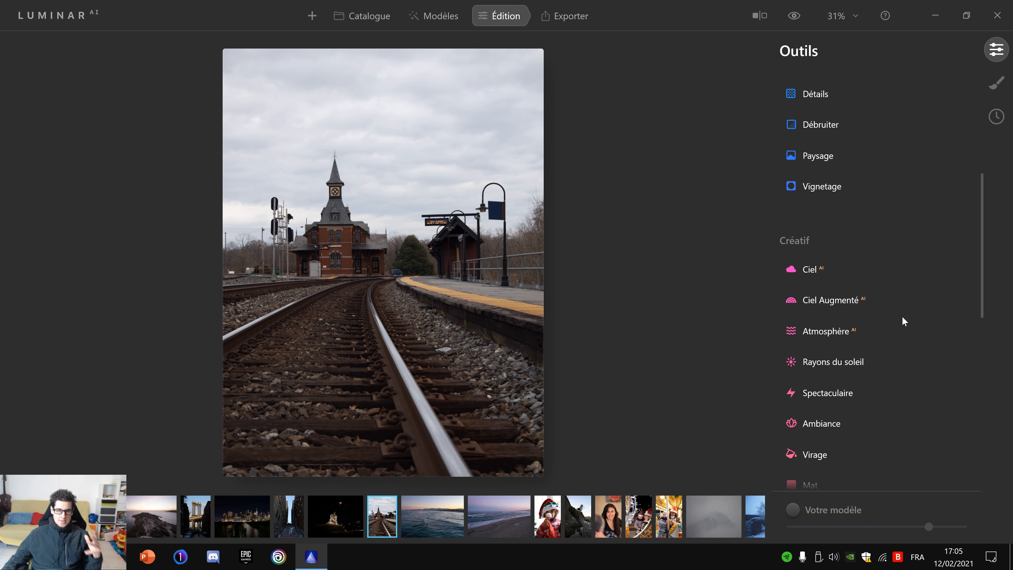
pyautogui.click(838, 273)
pyautogui.click(919, 220)
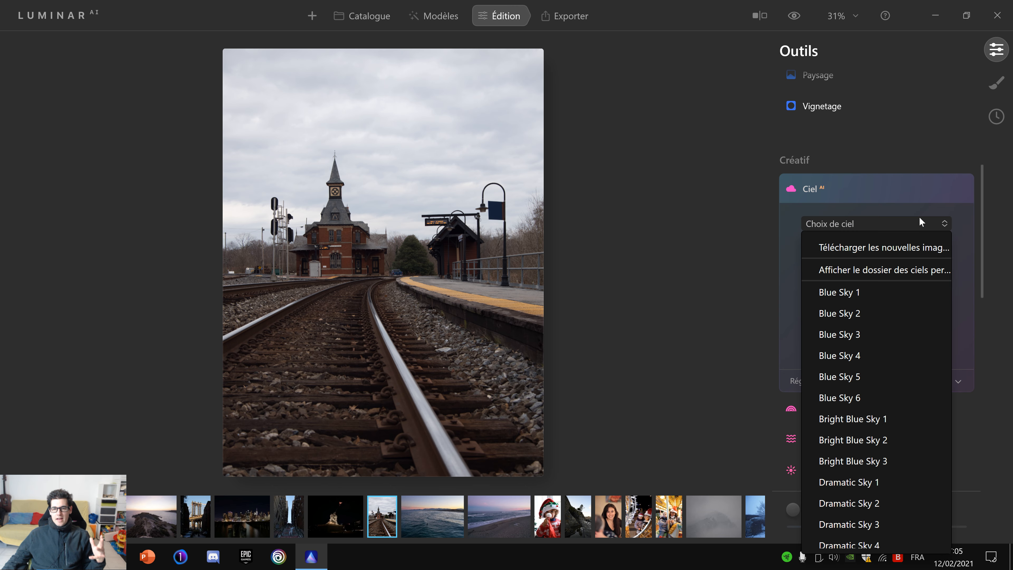
pyautogui.scroll(-10, 893, 343)
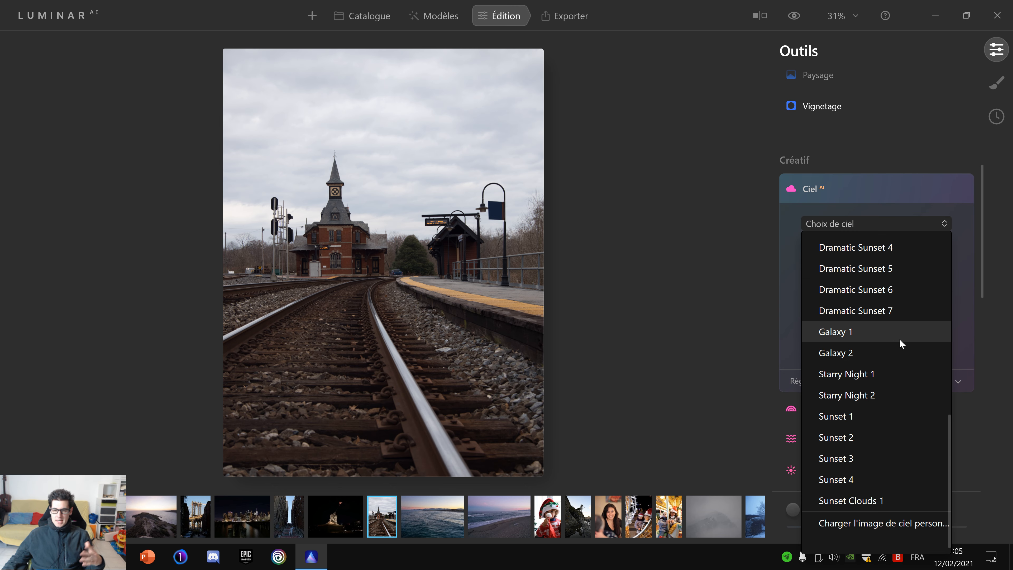
pyautogui.scroll(10, 908, 352)
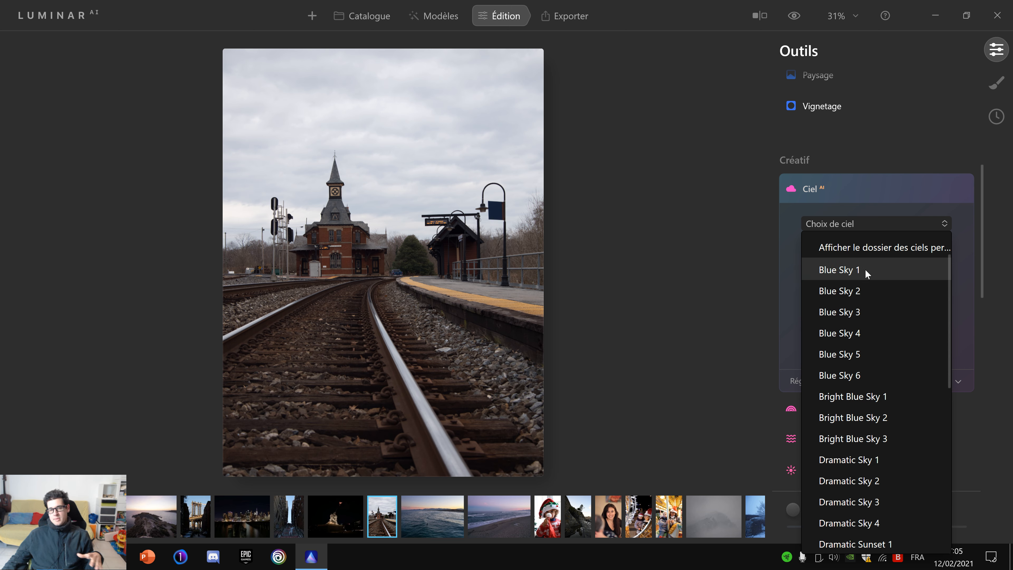
pyautogui.click(864, 269)
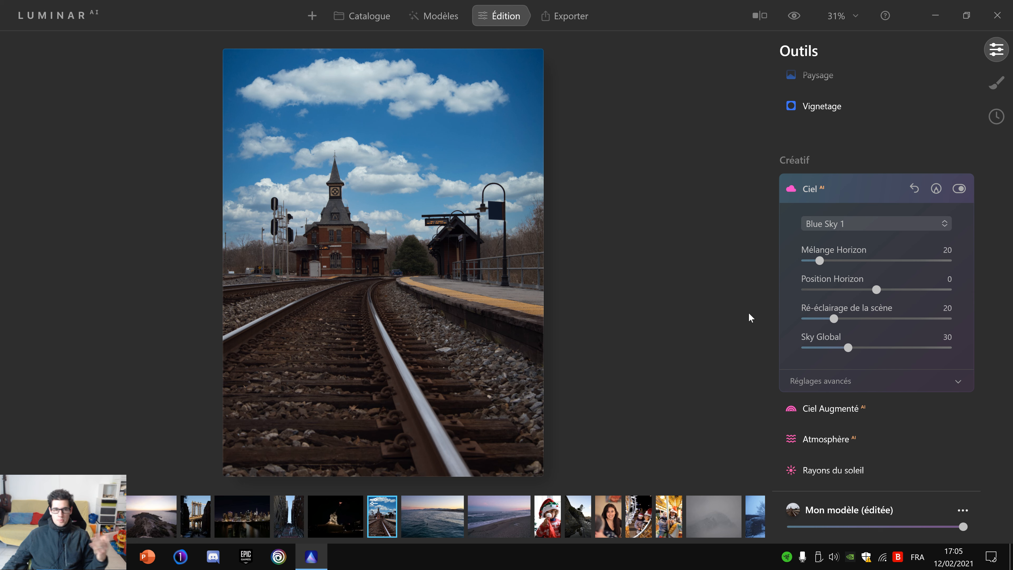
# - Try Dramatic Sky 1 and Dramatic Sky 2 as the replacement sky over the station
pyautogui.click(875, 220)
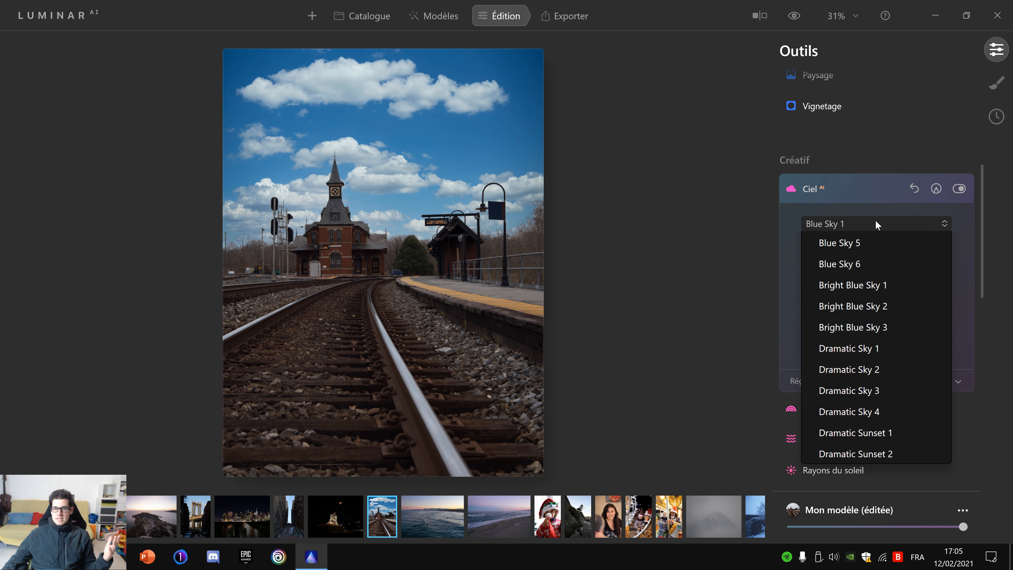
pyautogui.scroll(-1, 878, 362)
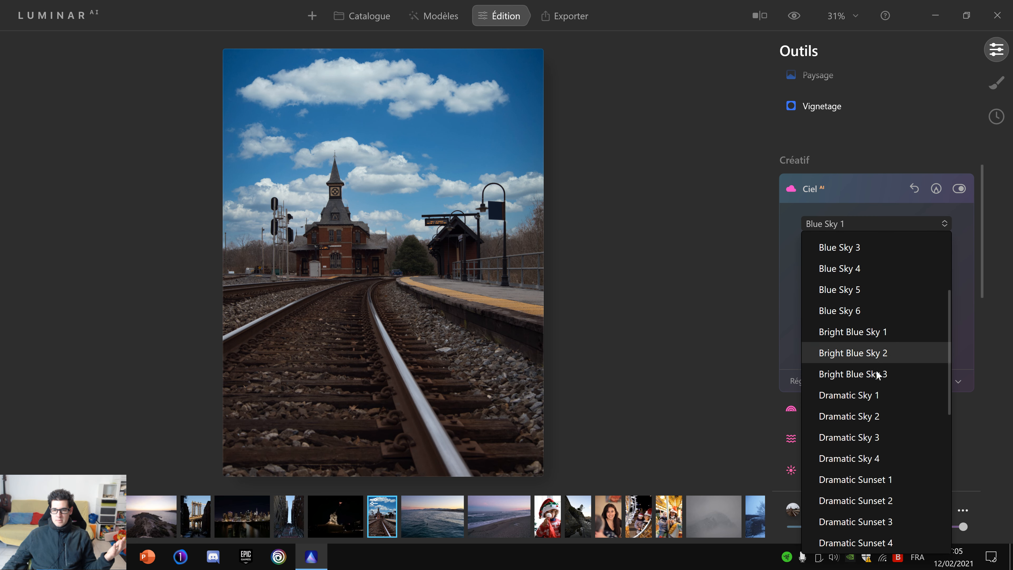
pyautogui.click(870, 393)
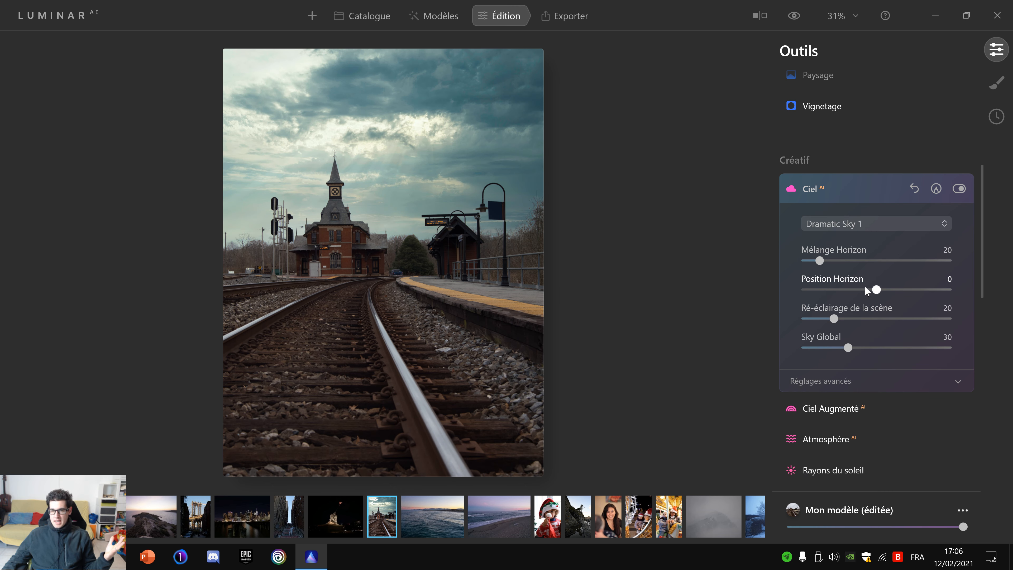
pyautogui.click(903, 227)
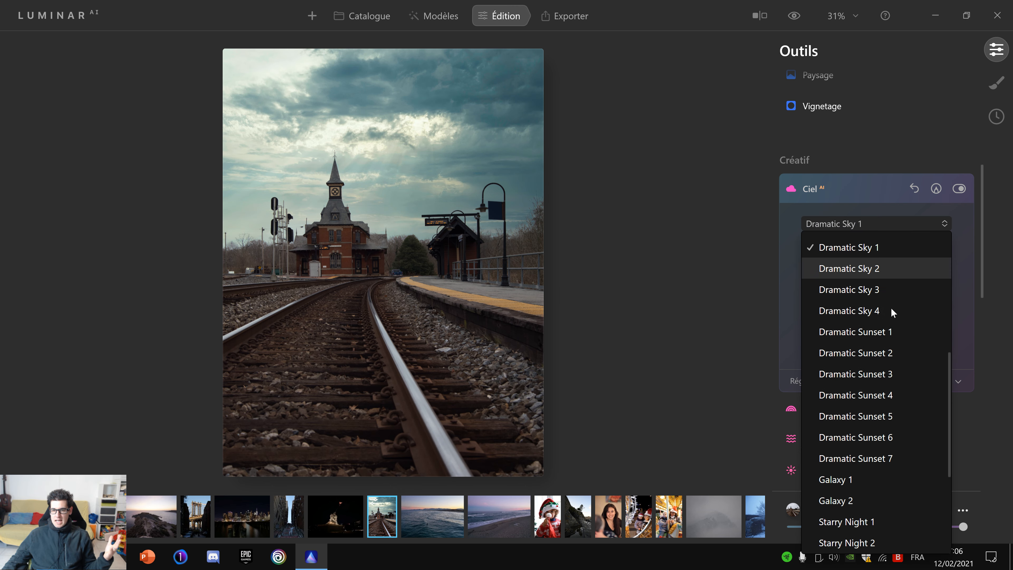
pyautogui.click(872, 268)
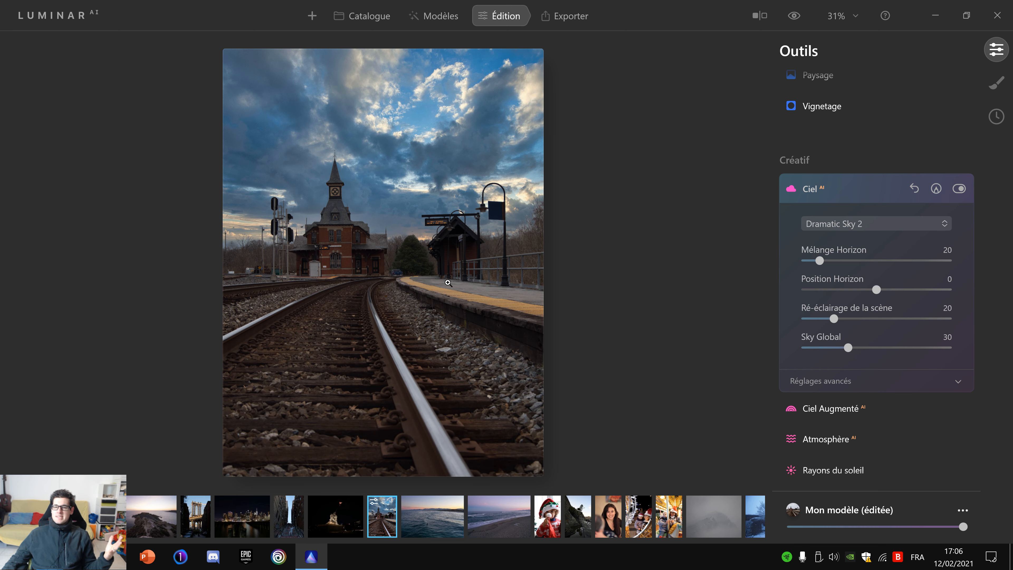
# - Try Dramatic Sky 3, Dramatic Sky 4 and Dramatic Sunset 1 as the station photo's sky
pyautogui.click(864, 222)
pyautogui.click(866, 268)
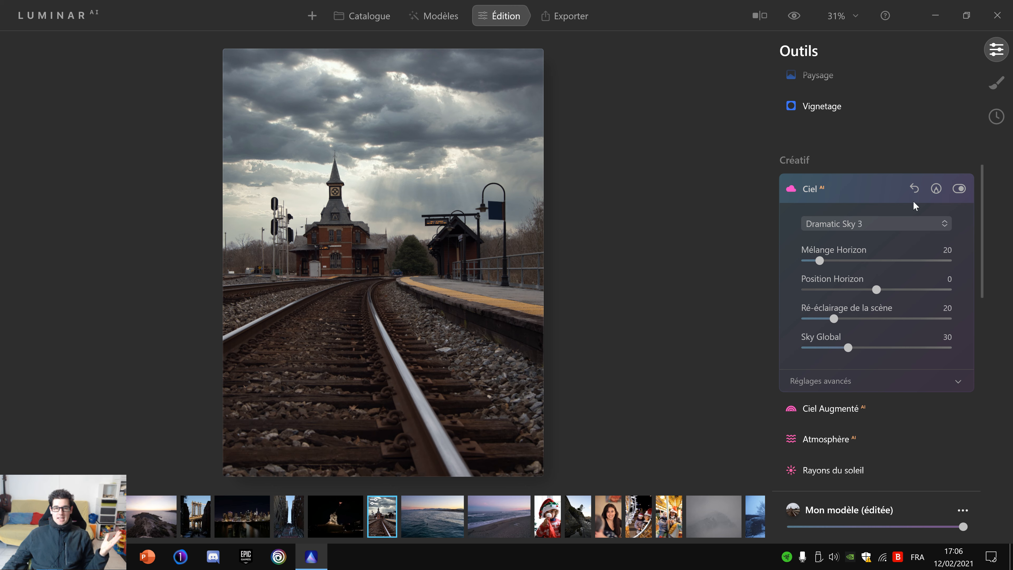
pyautogui.click(899, 224)
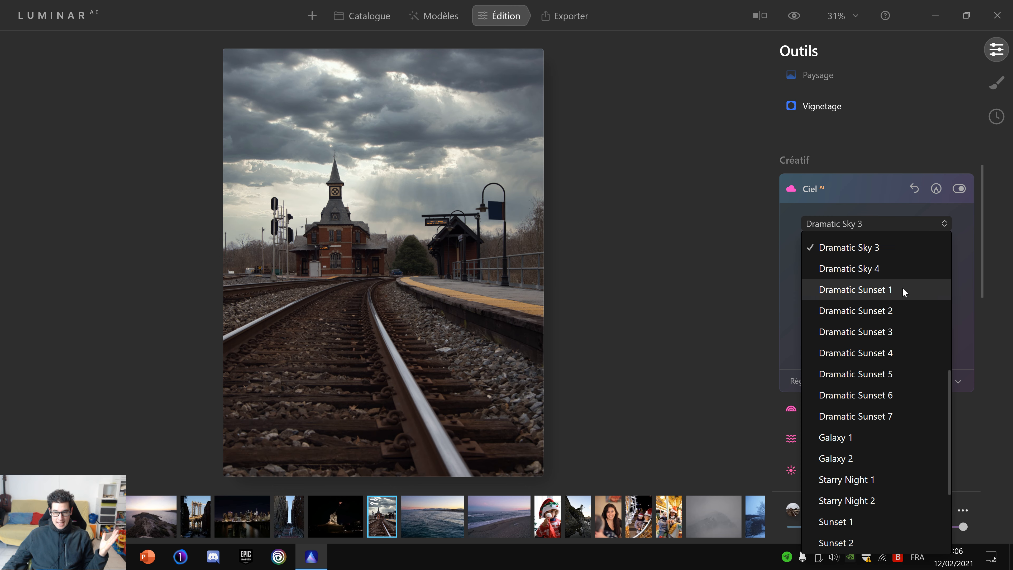
pyautogui.click(898, 270)
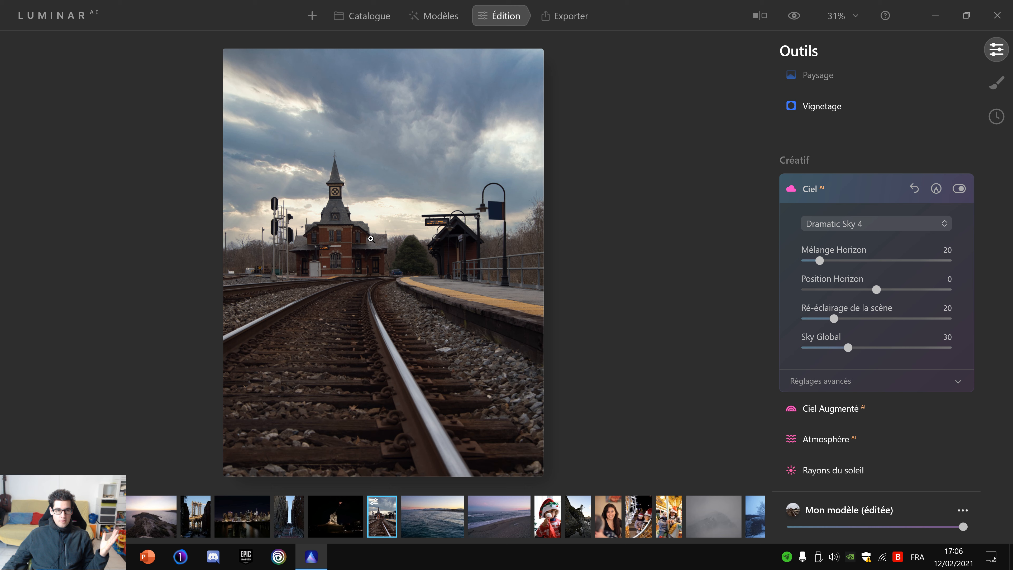
pyautogui.click(884, 223)
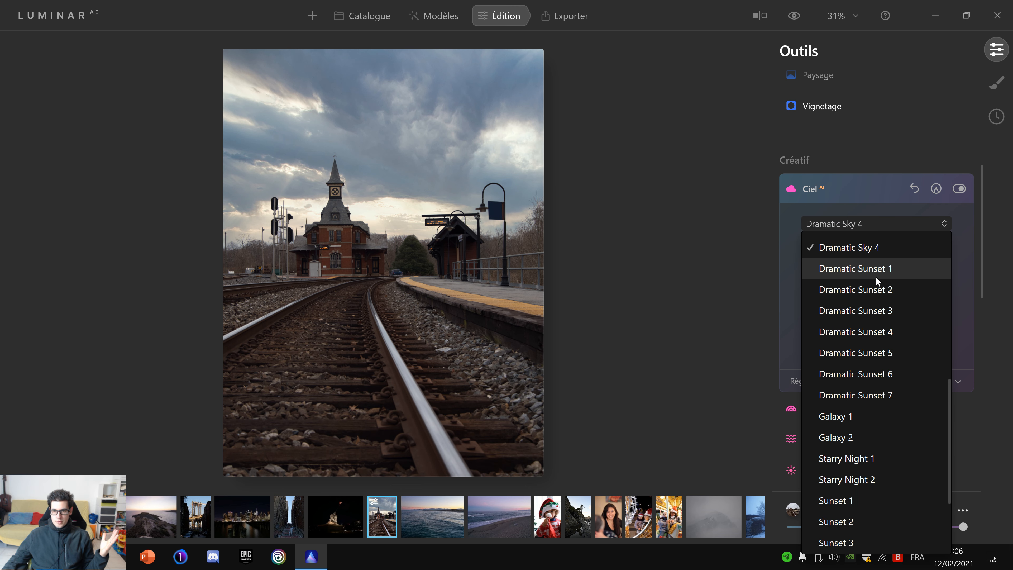
pyautogui.click(876, 271)
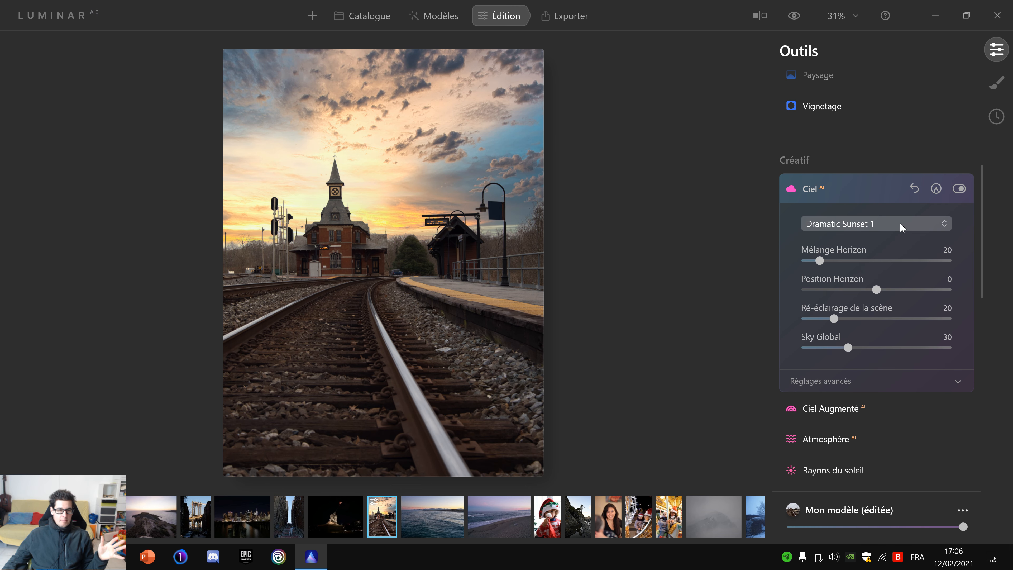
# - Change the sky back to Dramatic Sky 3 and compare it with Dramatic Sky 2
pyautogui.click(899, 224)
pyautogui.scroll(3, 898, 278)
pyautogui.click(873, 330)
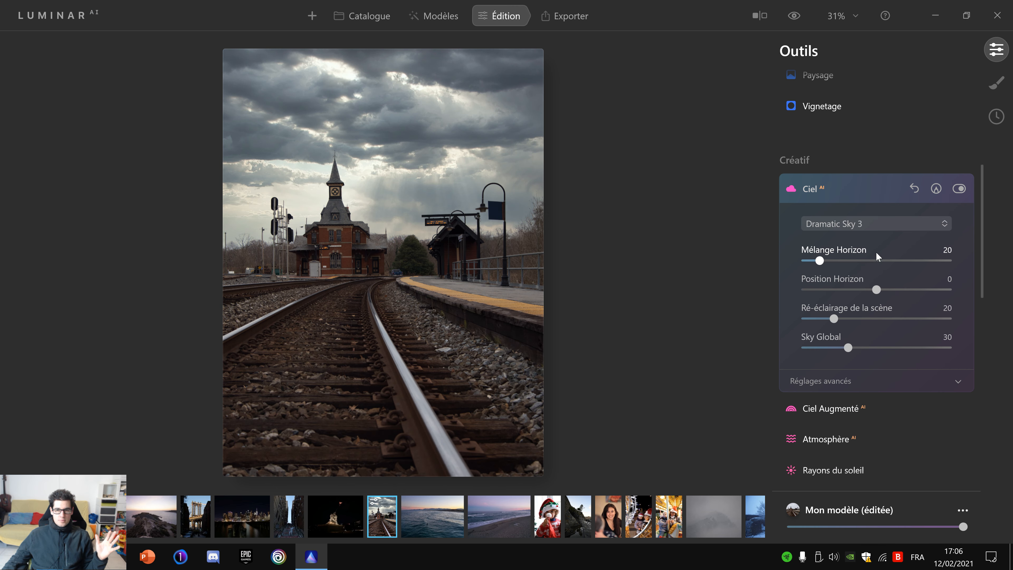
pyautogui.click(856, 226)
pyautogui.scroll(2, 875, 298)
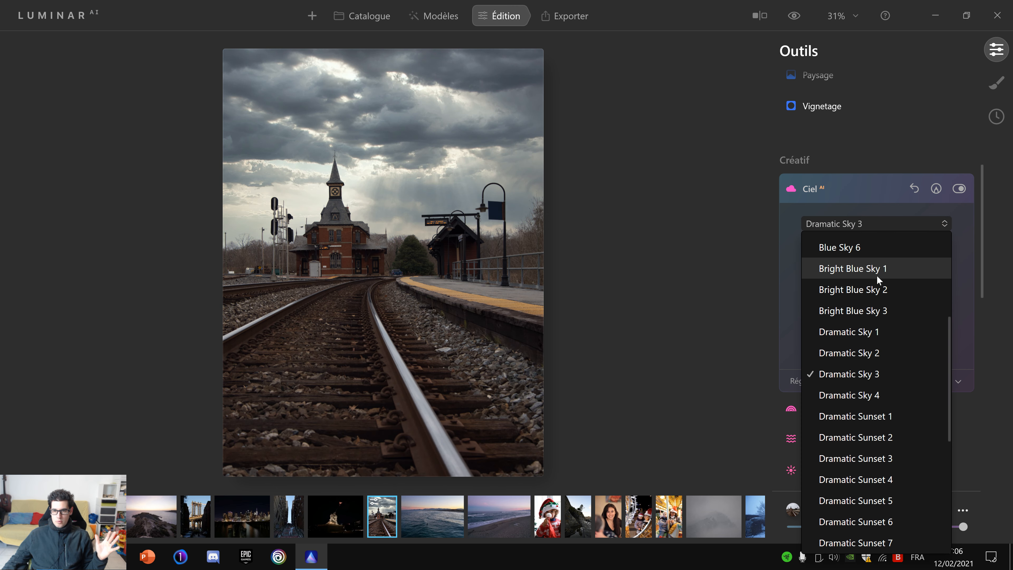
pyautogui.click(871, 353)
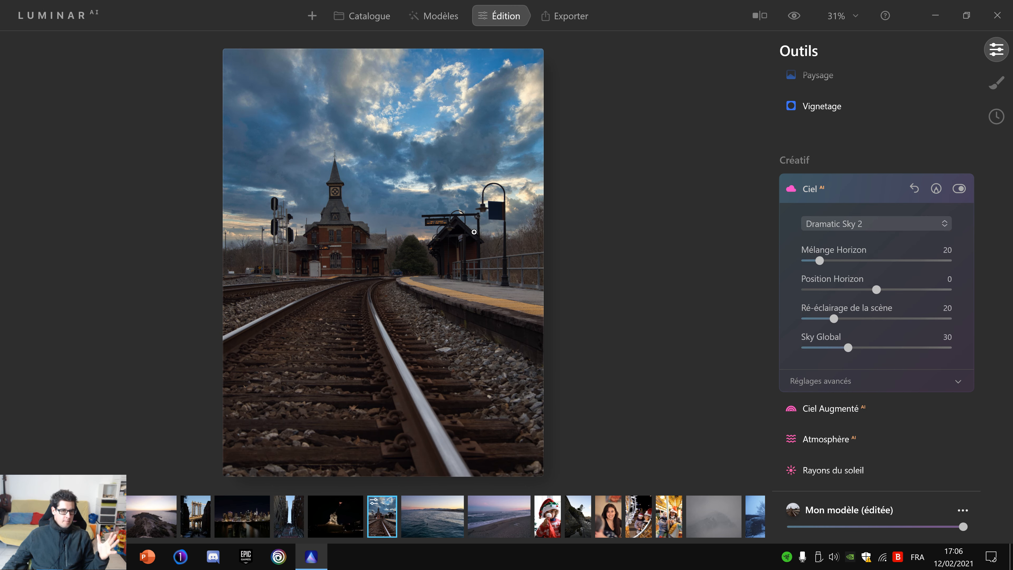
# - Set the sky to Dramatic Sky 3 and compare it with the original by turning the Ciel tool off and on
pyautogui.click(882, 230)
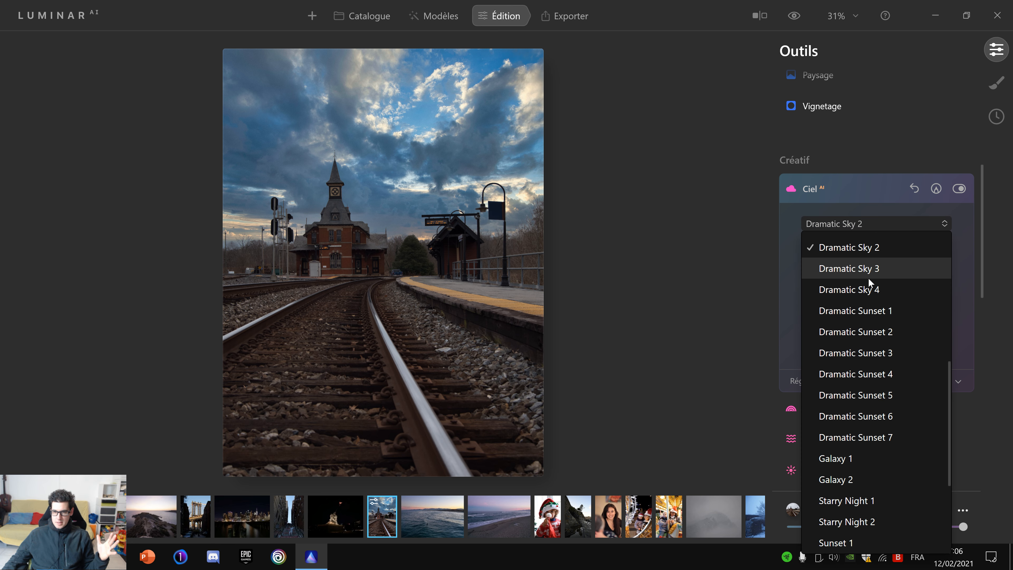
pyautogui.click(868, 276)
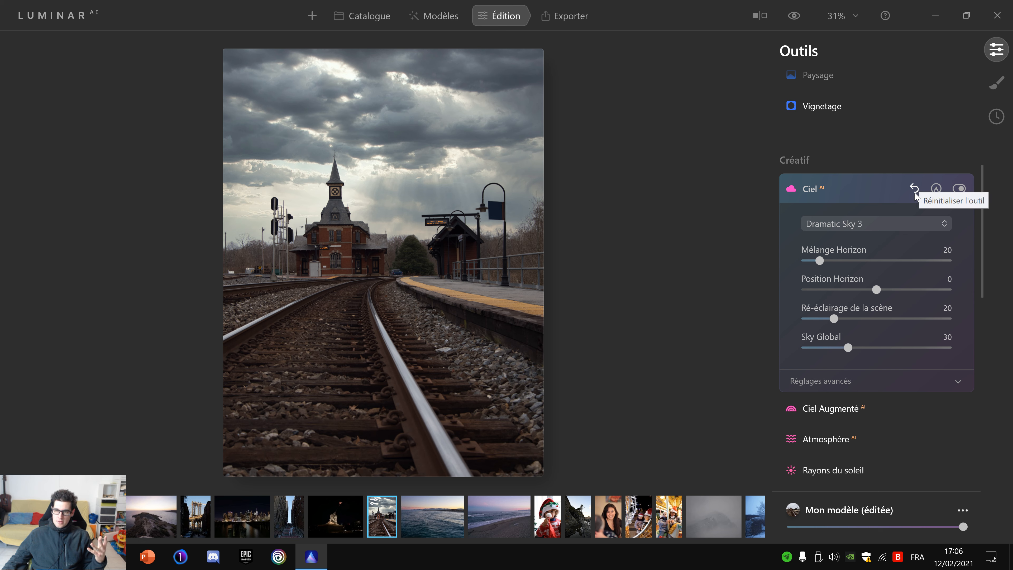
pyautogui.click(958, 189)
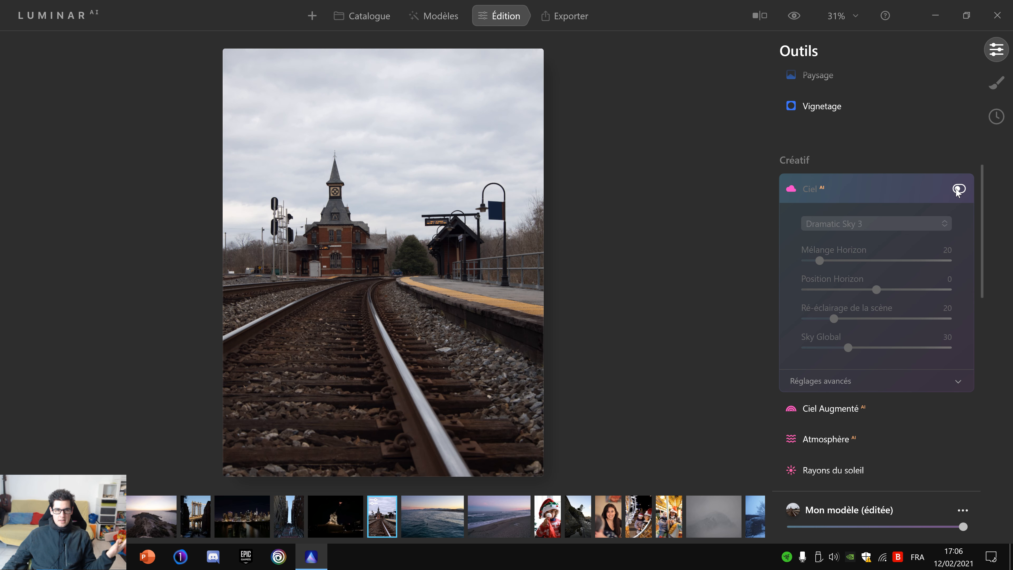
pyautogui.click(959, 189)
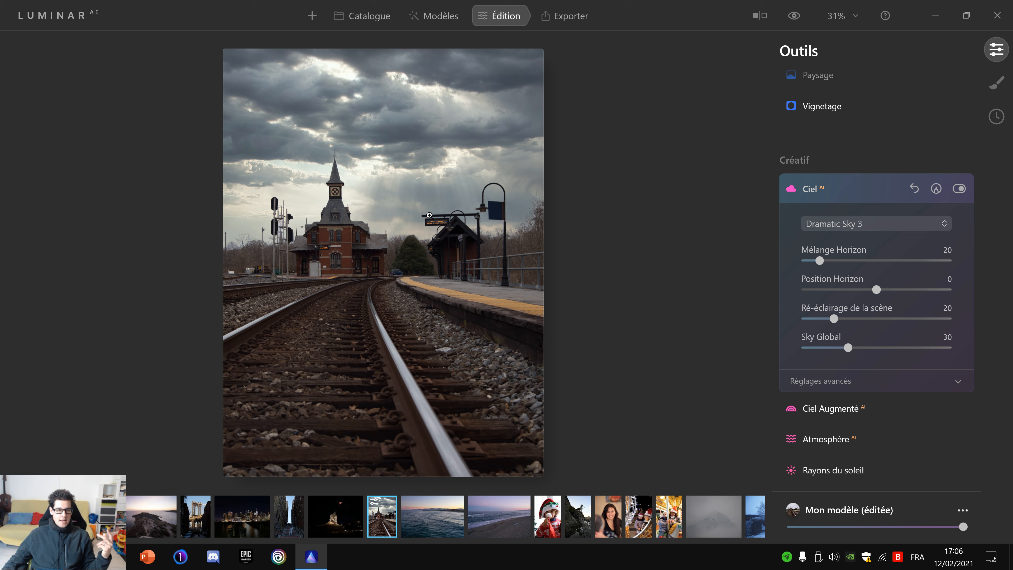
# - Examine the Dramatic Sky 3 masking around the trees, lamp post and platform sign up close, comparing it with the original sky
pyautogui.scroll(2, 446, 229)
pyautogui.moveTo(541, 209); pyautogui.dragTo(422, 305)
pyautogui.scroll(5, 511, 295)
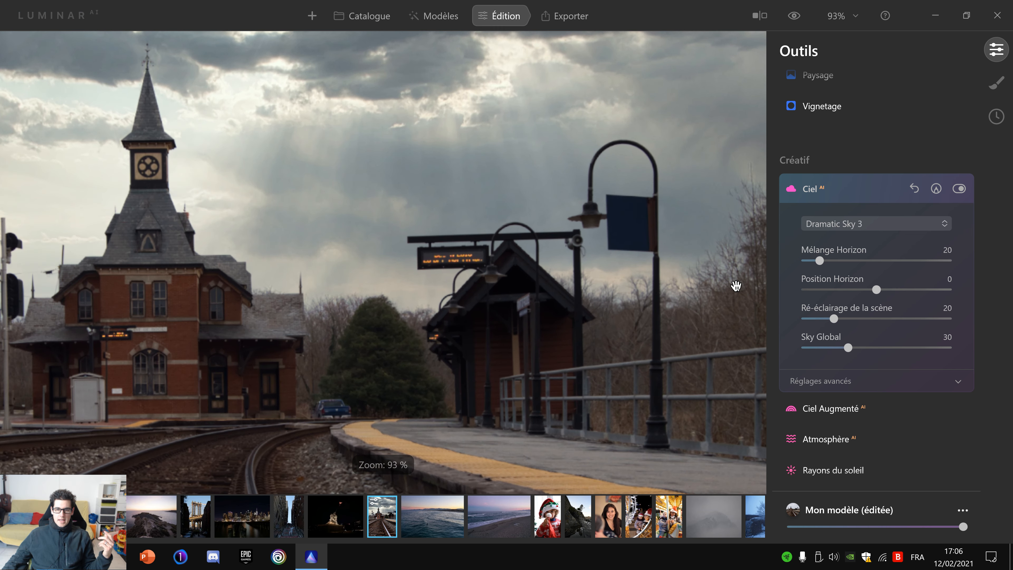
pyautogui.scroll(6, 735, 288)
pyautogui.moveTo(667, 328); pyautogui.dragTo(611, 306)
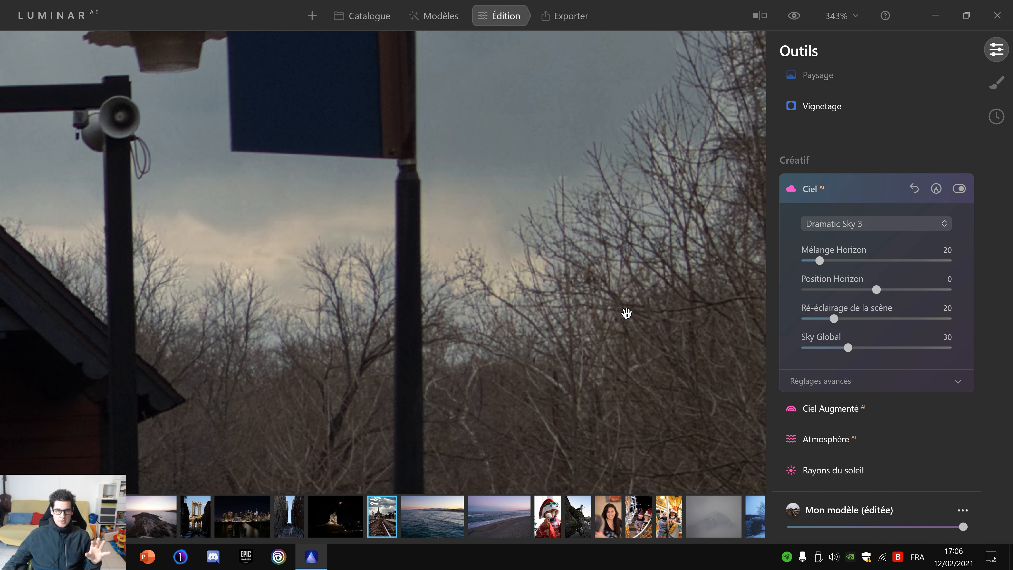
pyautogui.scroll(-1, 626, 312)
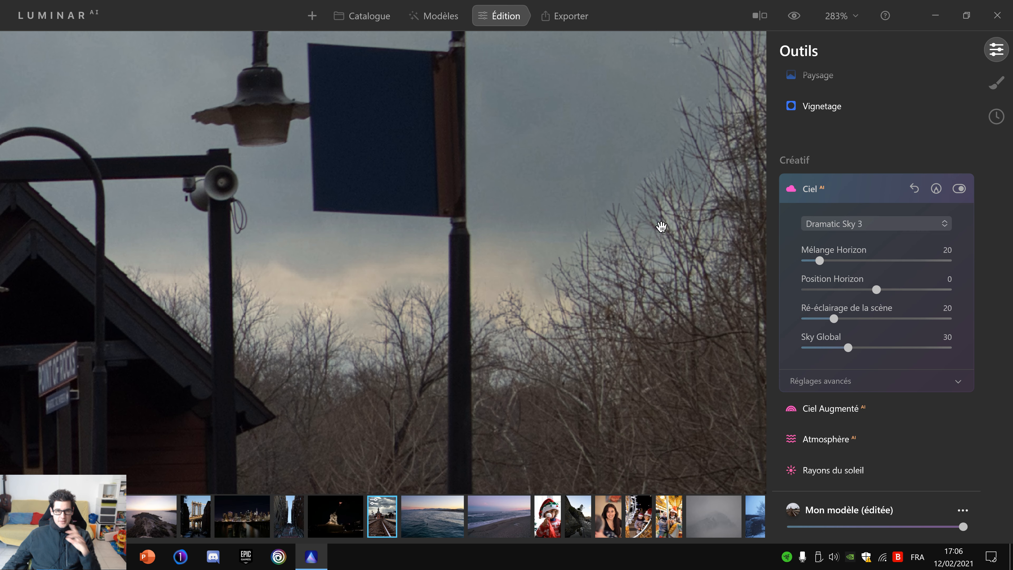
pyautogui.moveTo(418, 357); pyautogui.dragTo(532, 440)
pyautogui.scroll(5, 553, 351)
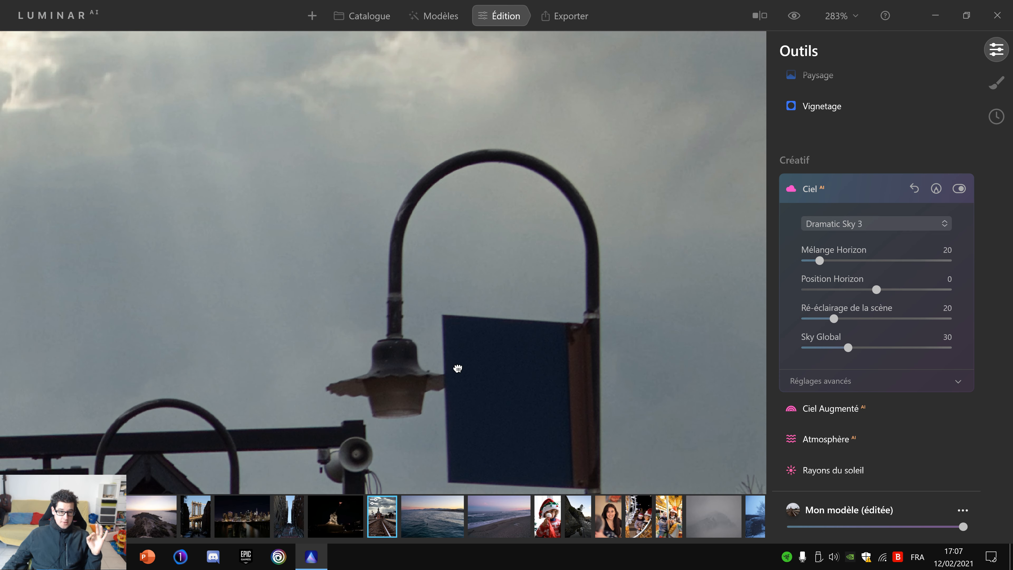
pyautogui.moveTo(445, 373); pyautogui.dragTo(545, 273)
pyautogui.moveTo(497, 336); pyautogui.dragTo(489, 276)
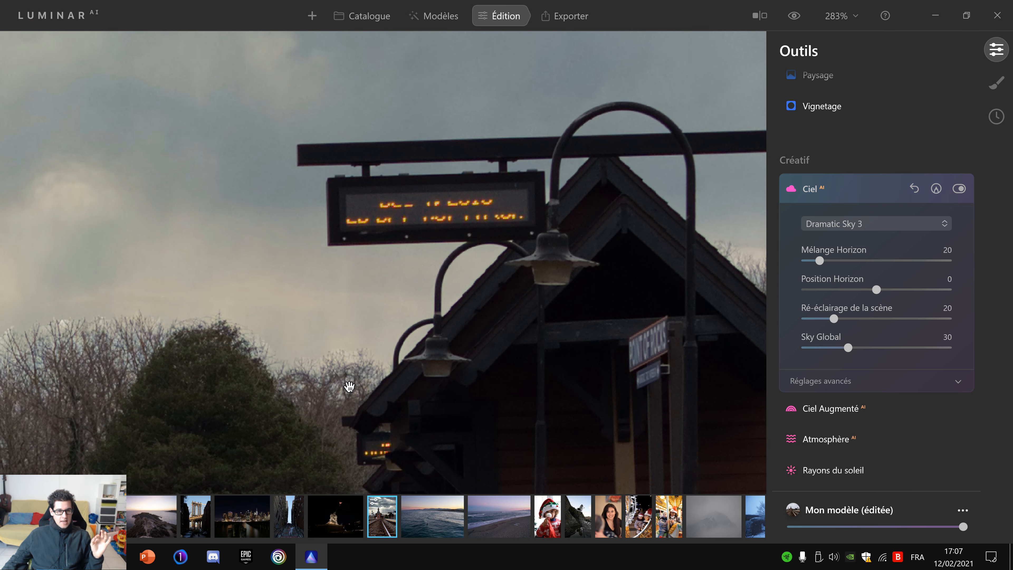
pyautogui.click(959, 188)
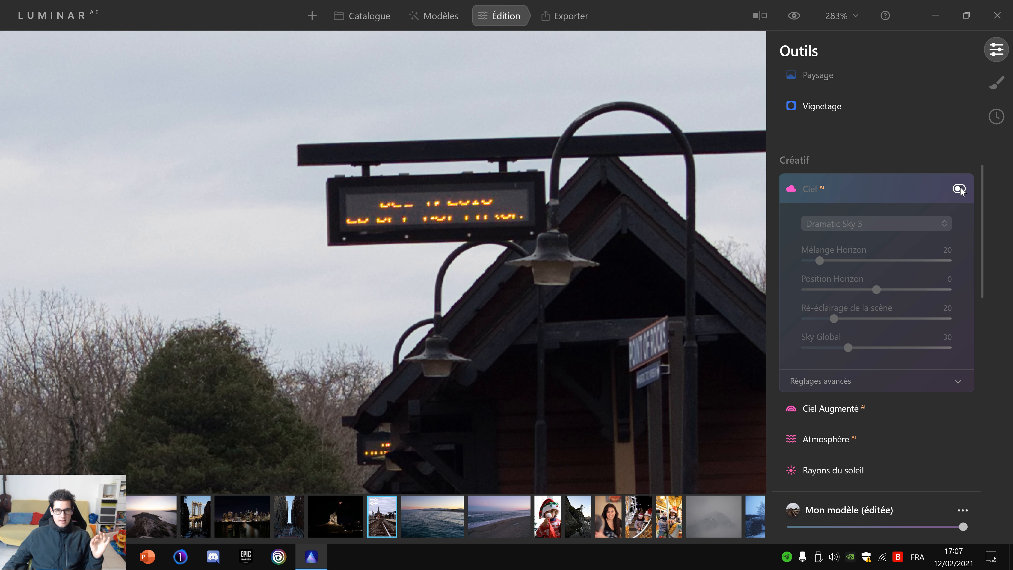
pyautogui.click(959, 188)
# - Replace the station photo's sky with Starry Night 1
pyautogui.click(893, 224)
pyautogui.scroll(5, 890, 303)
pyautogui.scroll(-5, 866, 473)
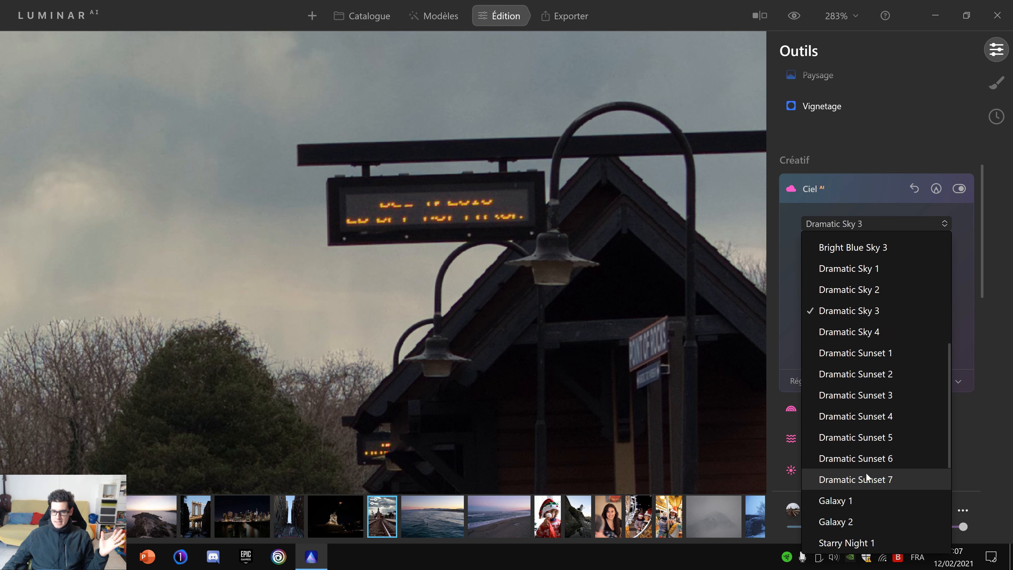
pyautogui.click(862, 480)
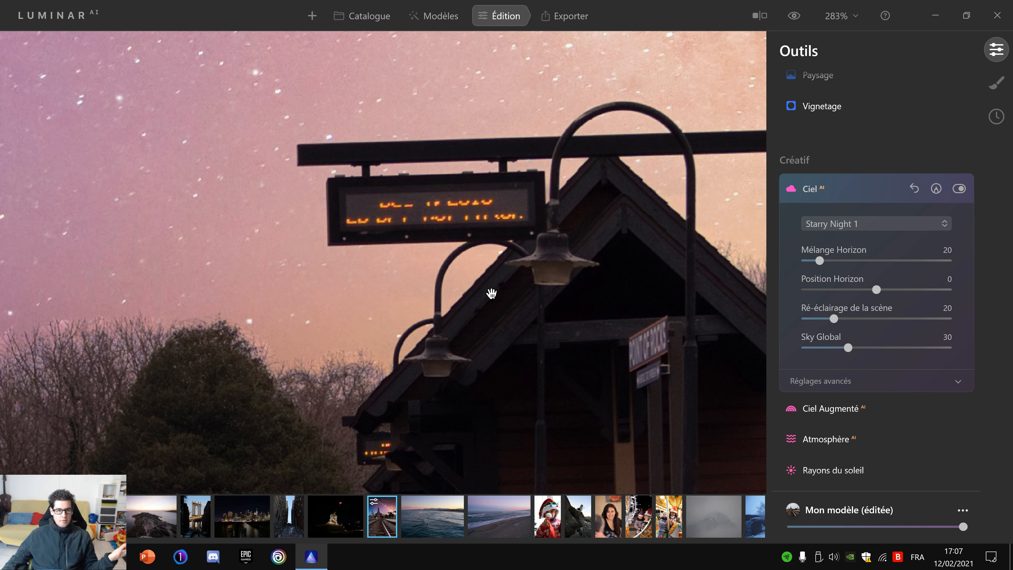
# - Examine the starry sky's edges along the station roofs and clock tower up close, ending with the whole photo
pyautogui.moveTo(376, 329); pyautogui.dragTo(570, 285)
pyautogui.moveTo(294, 249); pyautogui.dragTo(606, 310)
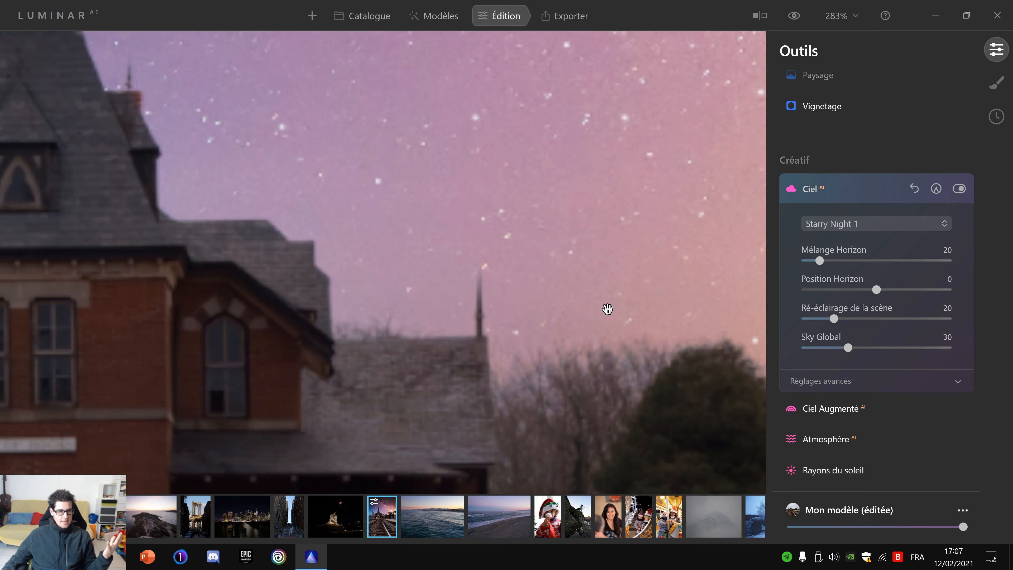
pyautogui.moveTo(346, 254); pyautogui.dragTo(594, 357)
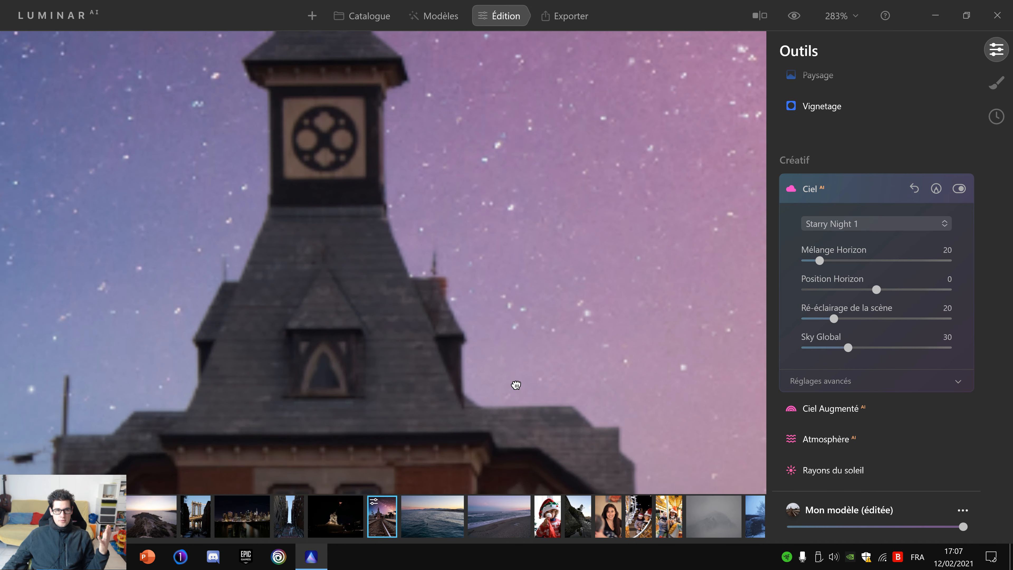
pyautogui.moveTo(331, 151); pyautogui.dragTo(470, 347)
pyautogui.moveTo(337, 206)
pyautogui.mouseDown()
pyautogui.moveTo(425, 294)
pyautogui.moveTo(565, 178)
pyautogui.mouseUp()
pyautogui.scroll(-5, 491, 238)
pyautogui.scroll(-4, 557, 217)
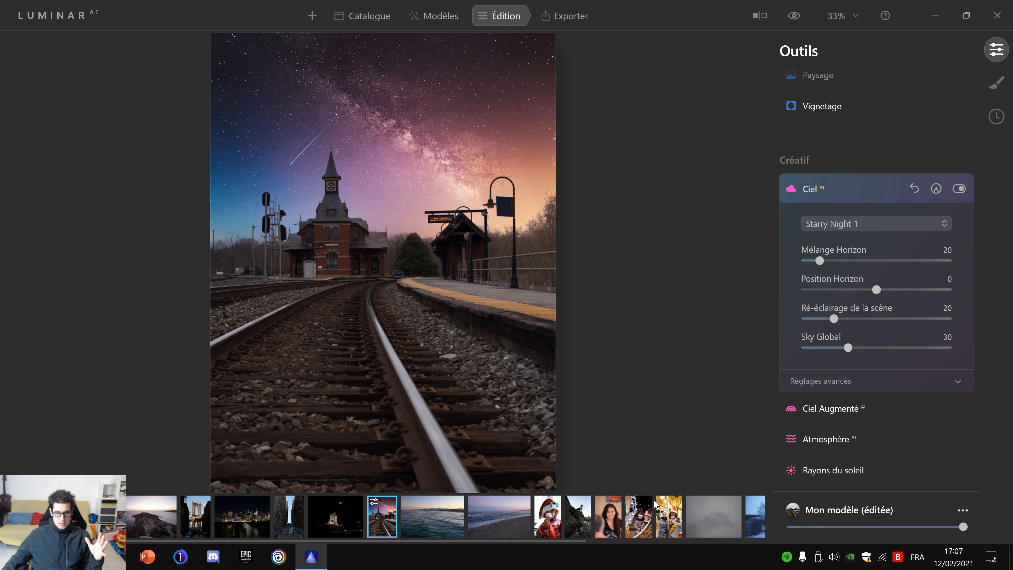
# - Open the photo of the snow-covered tree and ruins and replace its sky with Sunset 3
pyautogui.click(752, 521)
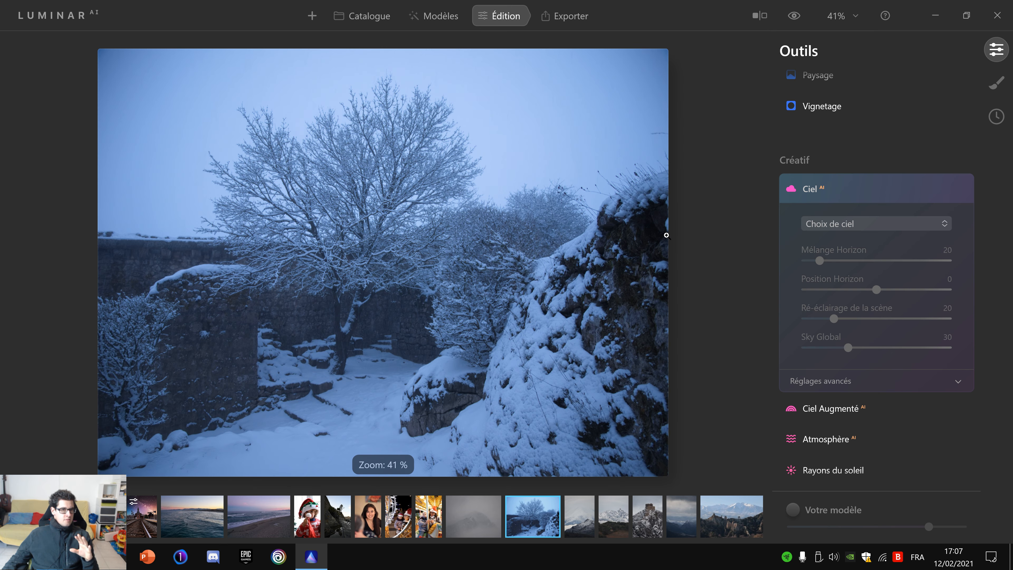
pyautogui.click(871, 221)
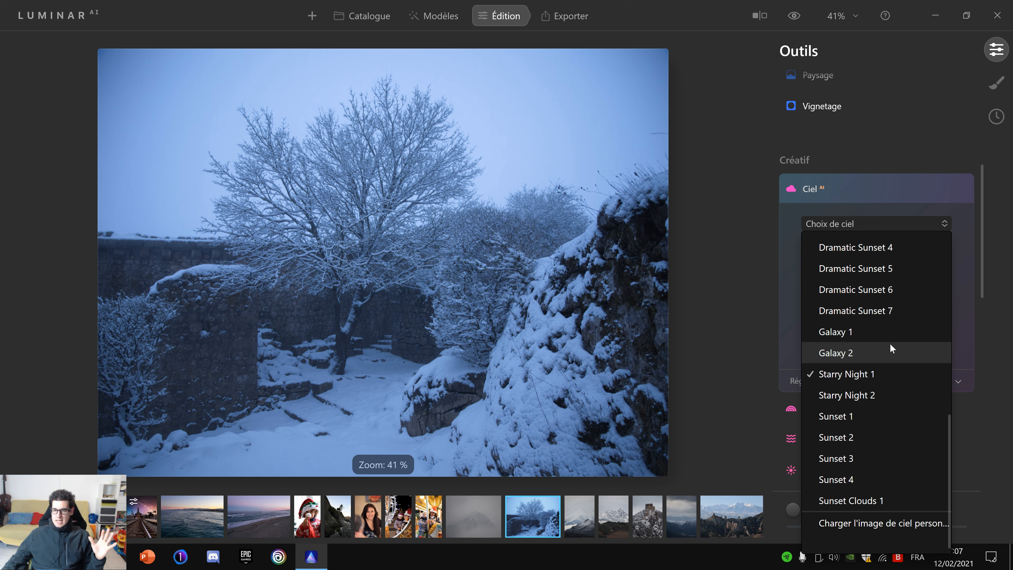
pyautogui.click(871, 459)
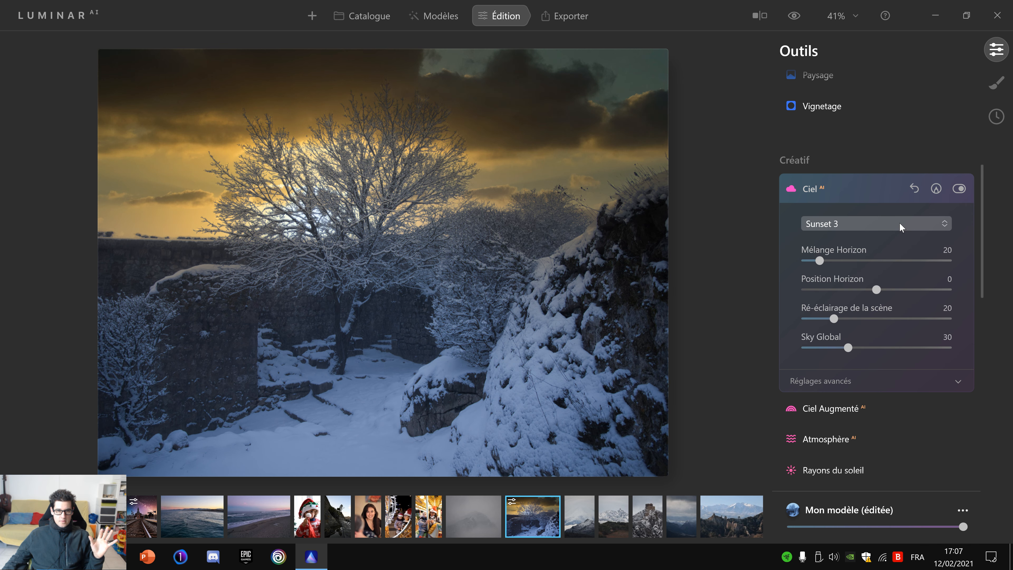
# - Try Dramatic Sky 3 and Blue Sky 4 as the snowy tree photo's sky
pyautogui.click(901, 226)
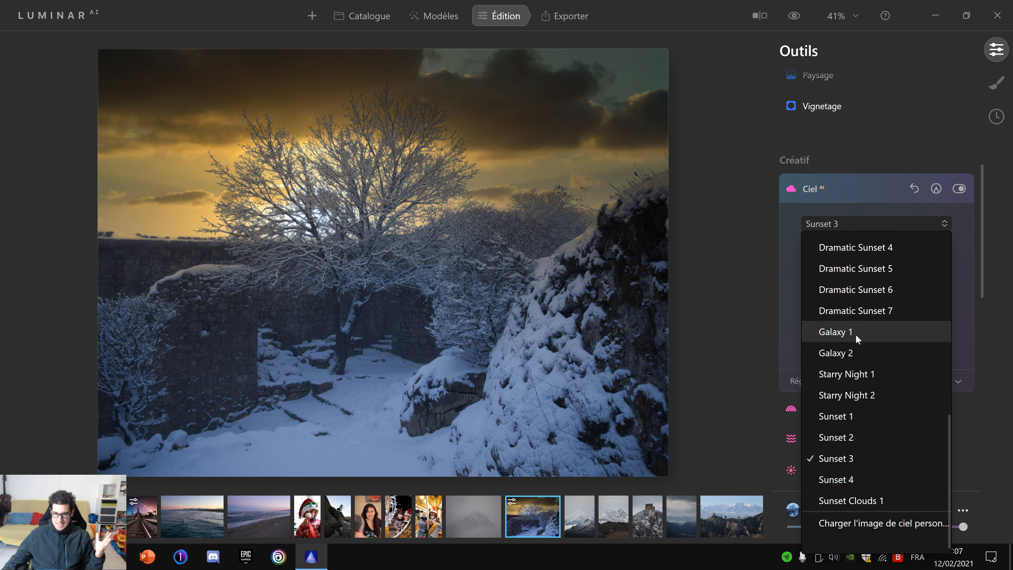
pyautogui.scroll(3, 861, 331)
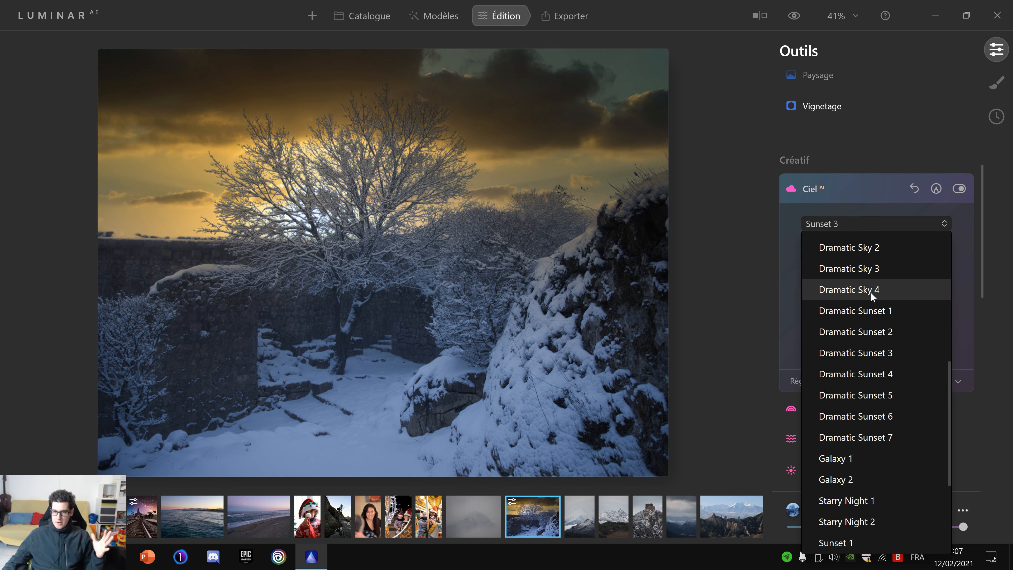
pyautogui.scroll(2, 871, 315)
pyautogui.click(858, 394)
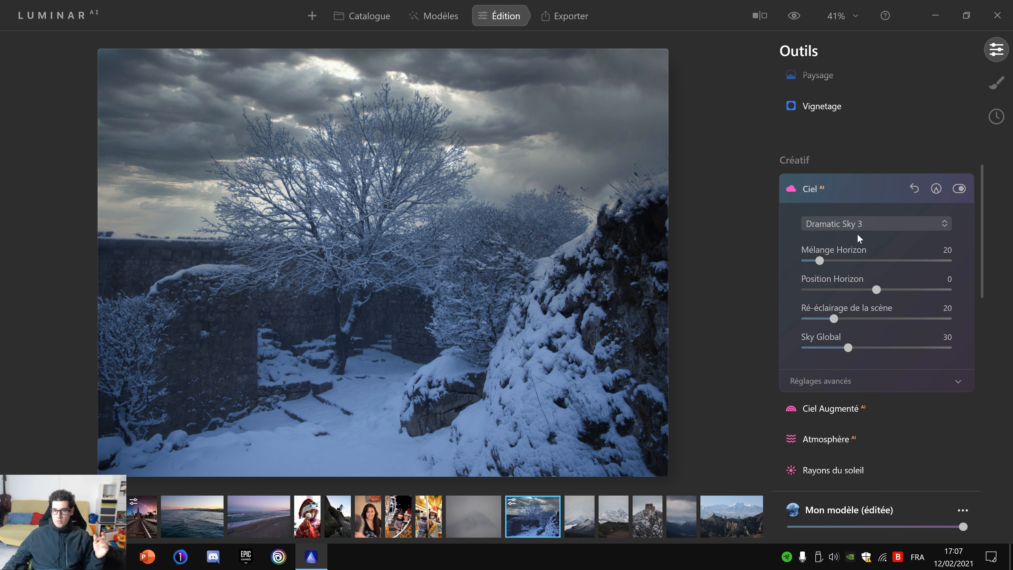
pyautogui.click(863, 224)
pyautogui.scroll(3, 877, 303)
pyautogui.click(886, 267)
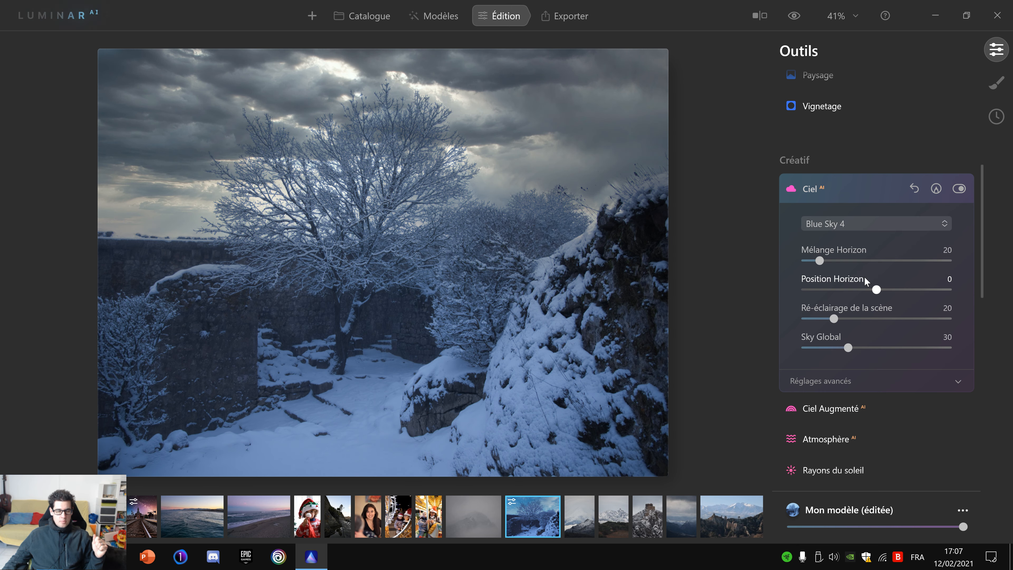
# - Try Blue Sky 1 on the snowy photo and inspect how the sky fills the gaps between the tree's branches
pyautogui.click(891, 223)
pyautogui.scroll(3, 858, 275)
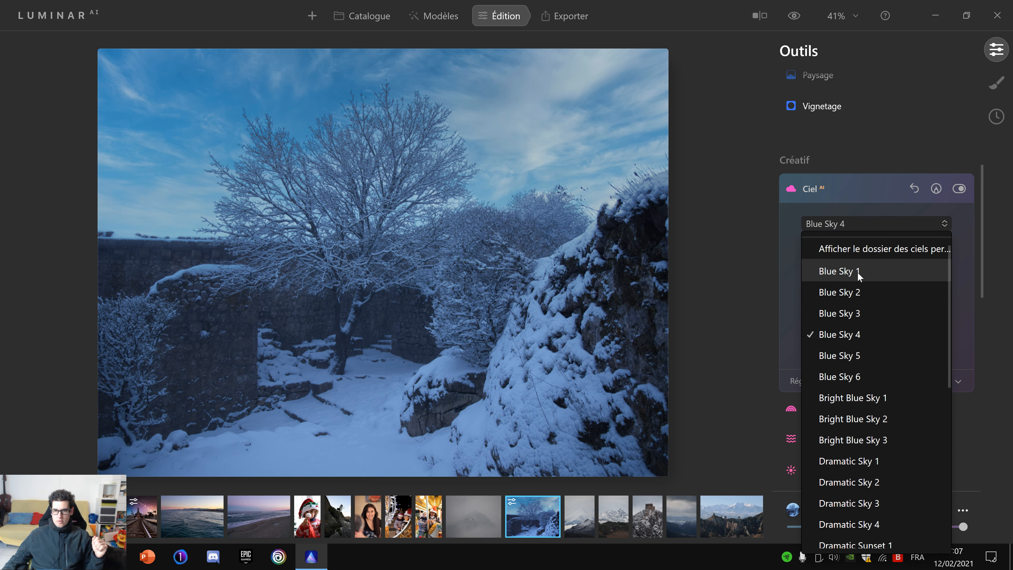
pyautogui.click(858, 272)
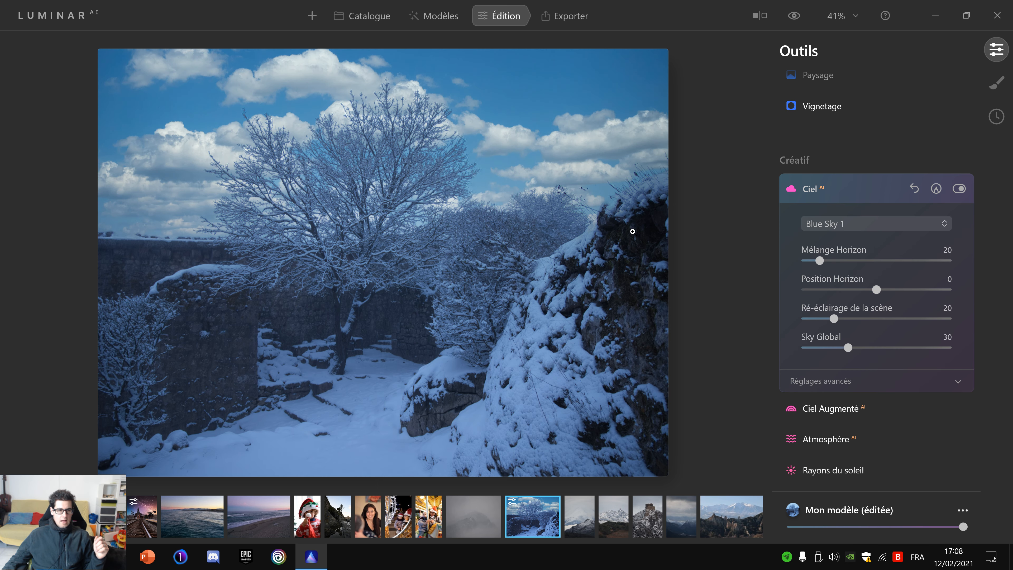
pyautogui.scroll(1, 481, 217)
pyautogui.scroll(3, 481, 216)
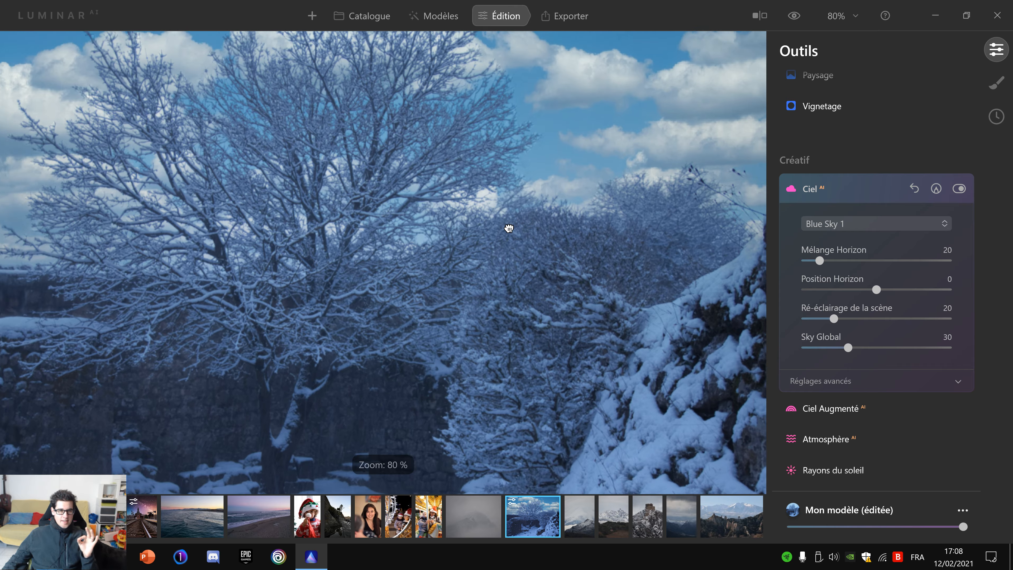
pyautogui.moveTo(509, 226); pyautogui.dragTo(576, 312)
pyautogui.scroll(4, 499, 256)
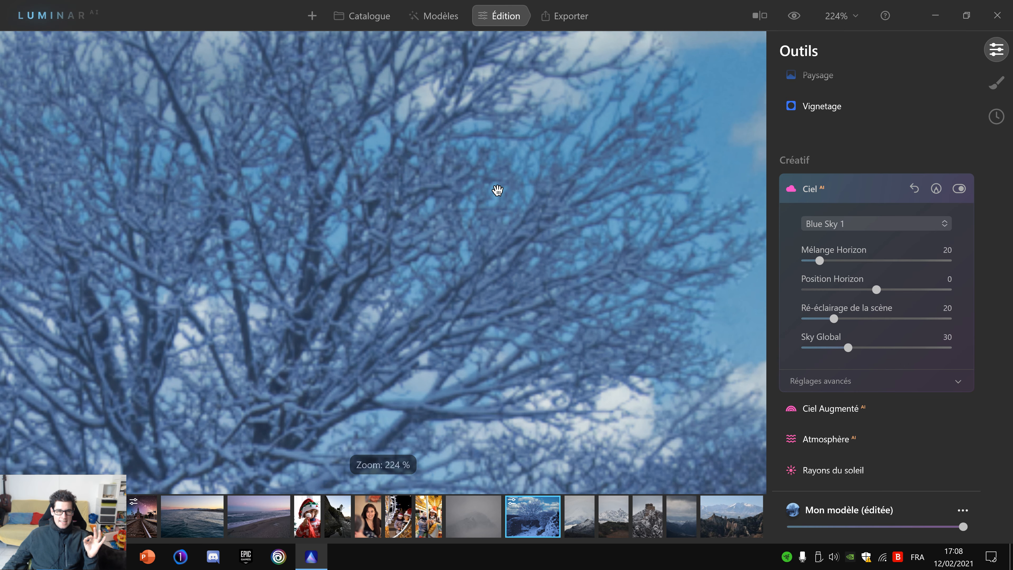
pyautogui.moveTo(516, 332); pyautogui.dragTo(615, 244)
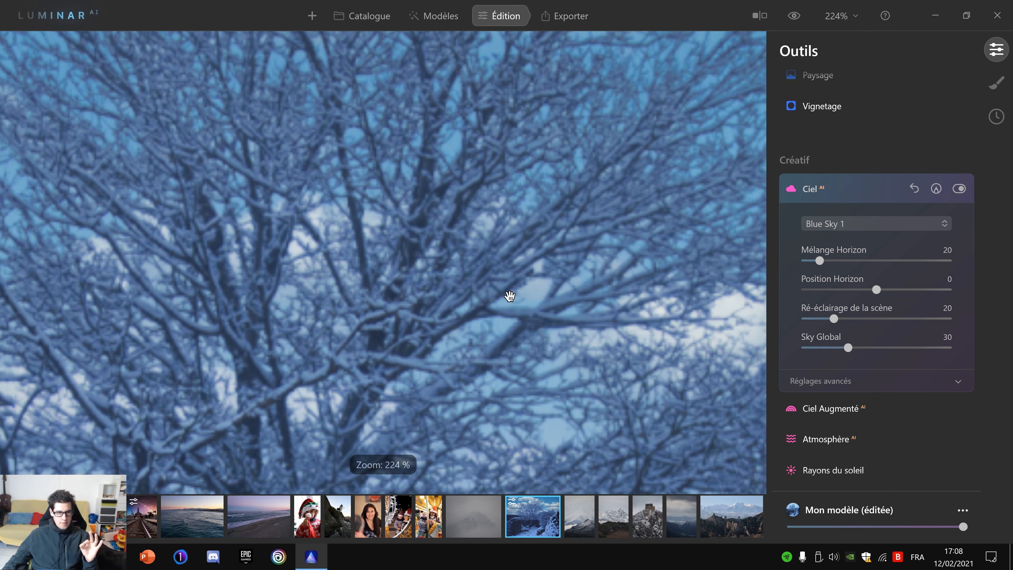
pyautogui.moveTo(463, 323); pyautogui.dragTo(600, 207)
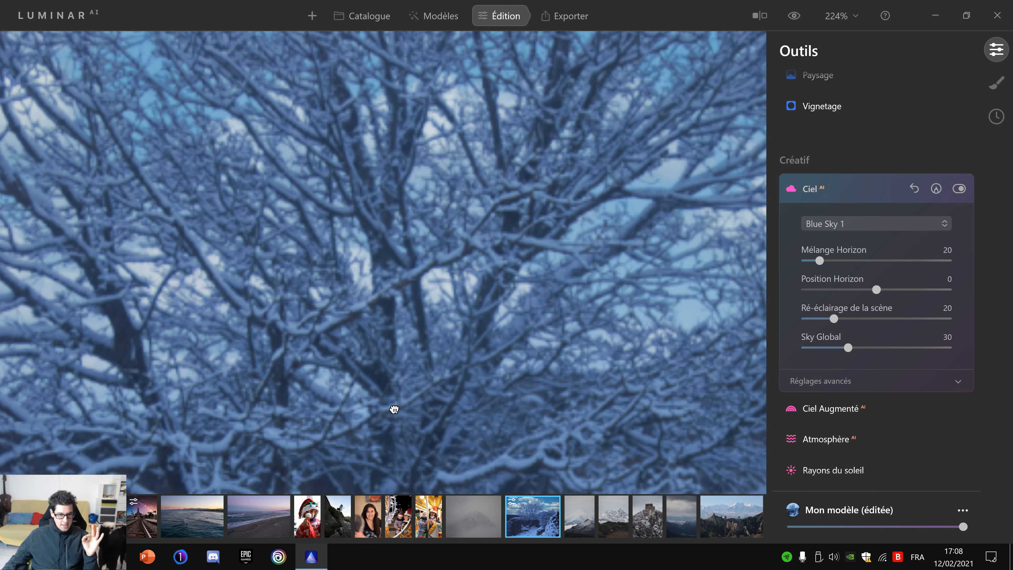
pyautogui.moveTo(394, 410); pyautogui.dragTo(344, 365)
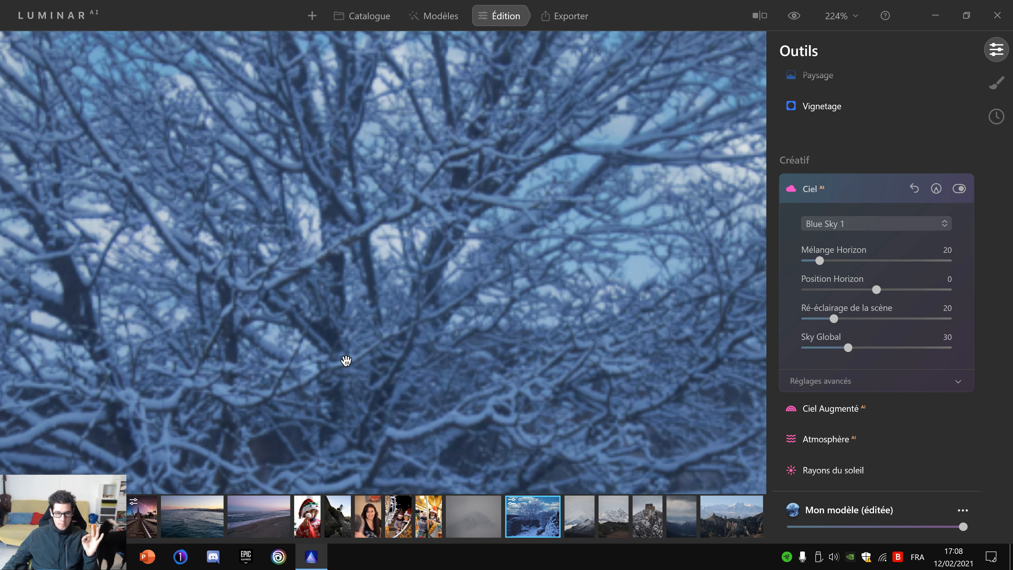
# - Try Starry Night 2 as the sky behind the snowy branches
pyautogui.click(868, 224)
pyautogui.scroll(-5, 885, 359)
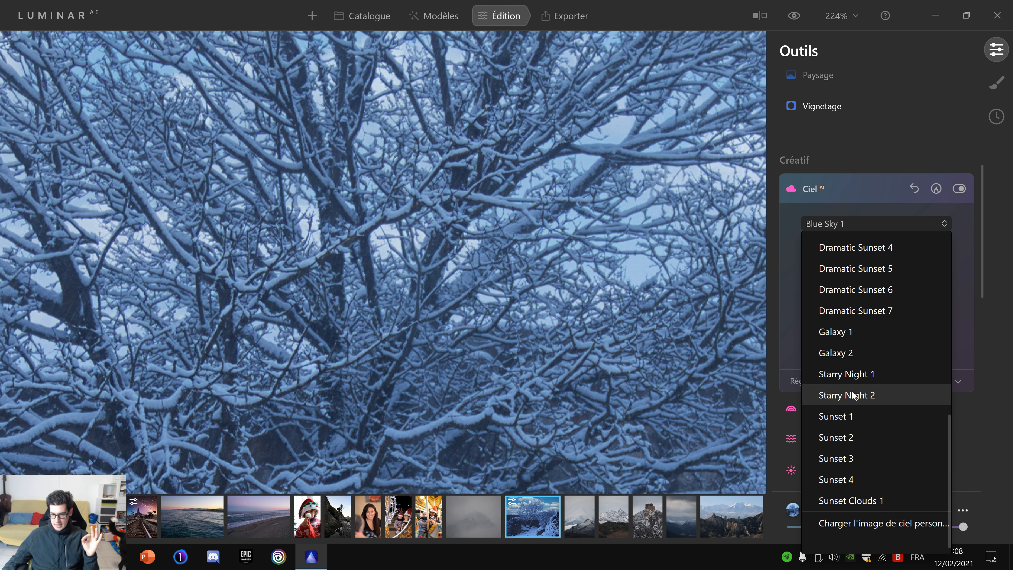
pyautogui.click(853, 395)
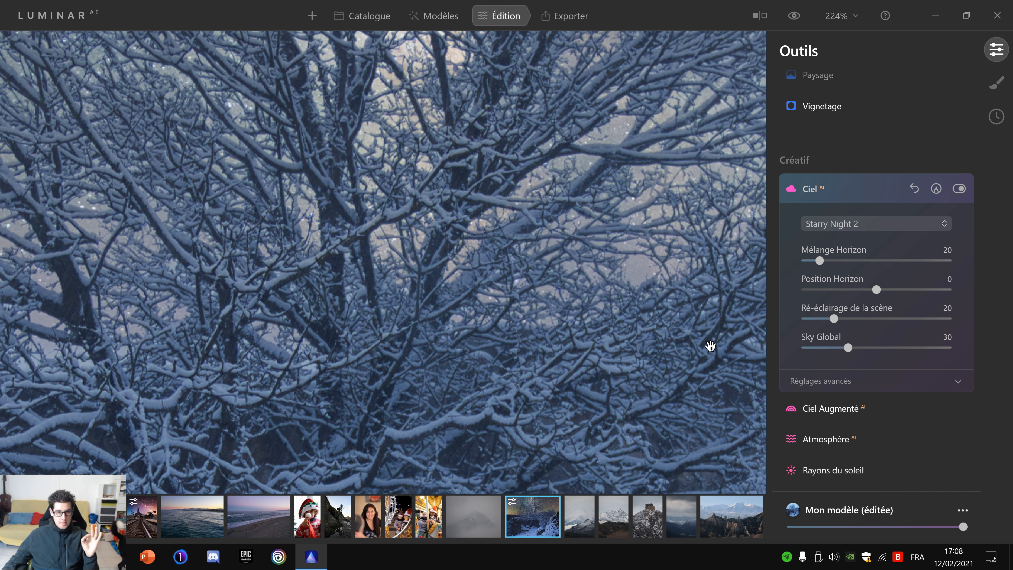
# - Try Starry Night 1 behind the snowy tree, inspecting the branches up close and the whole photo
pyautogui.click(877, 224)
pyautogui.click(882, 379)
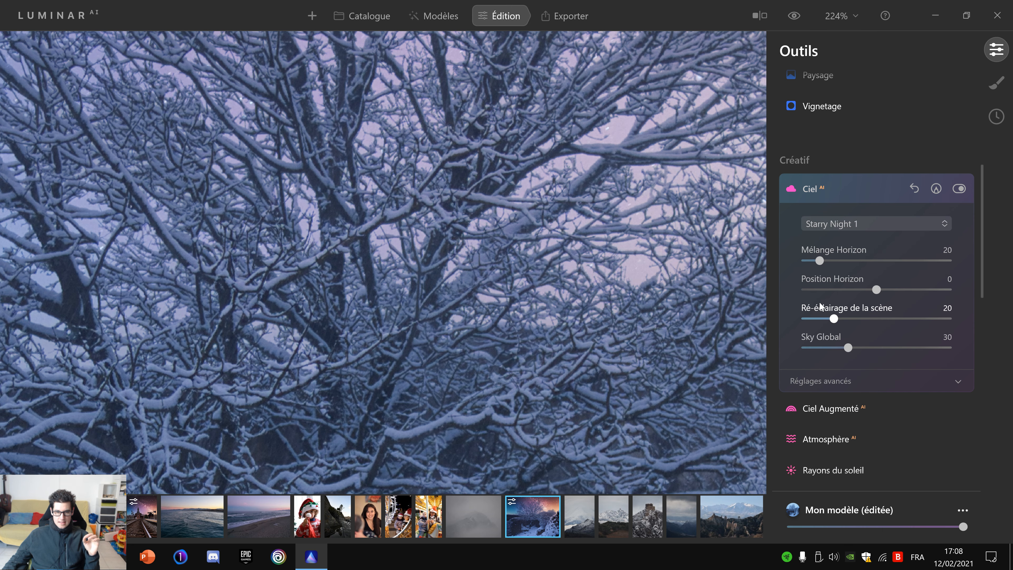
pyautogui.moveTo(355, 384); pyautogui.dragTo(489, 347)
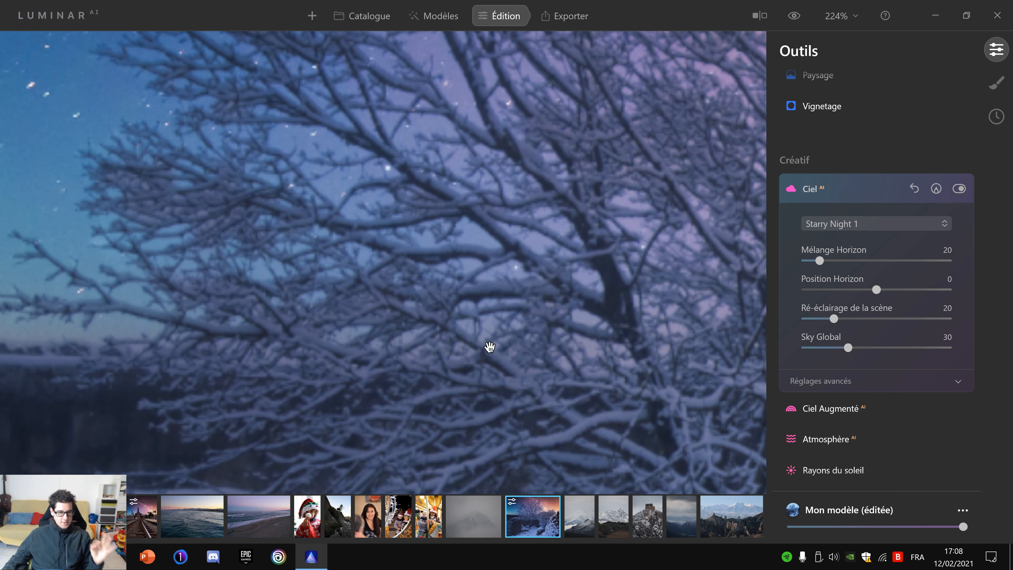
pyautogui.moveTo(493, 193); pyautogui.dragTo(513, 317)
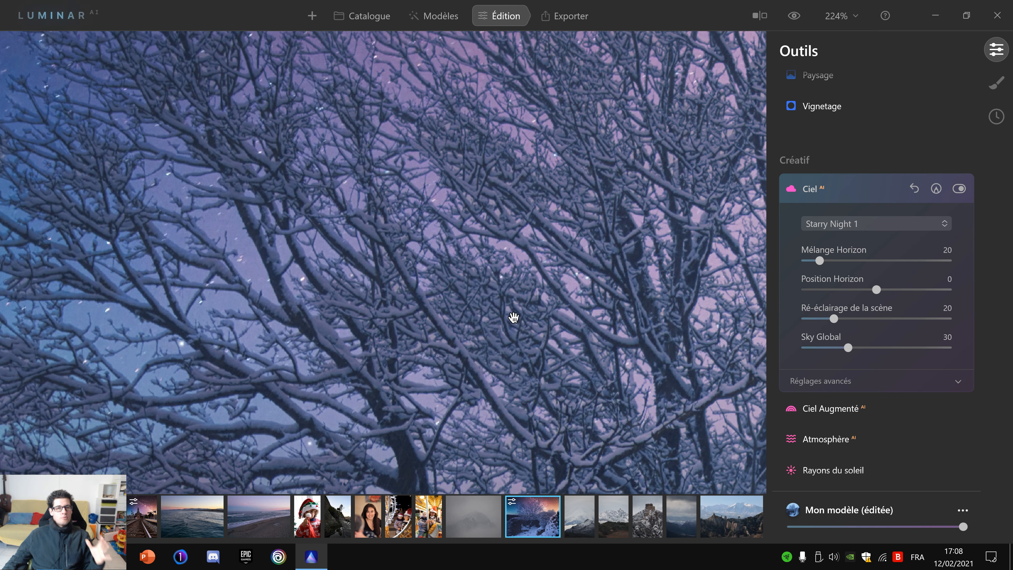
pyautogui.moveTo(398, 114); pyautogui.dragTo(323, 227)
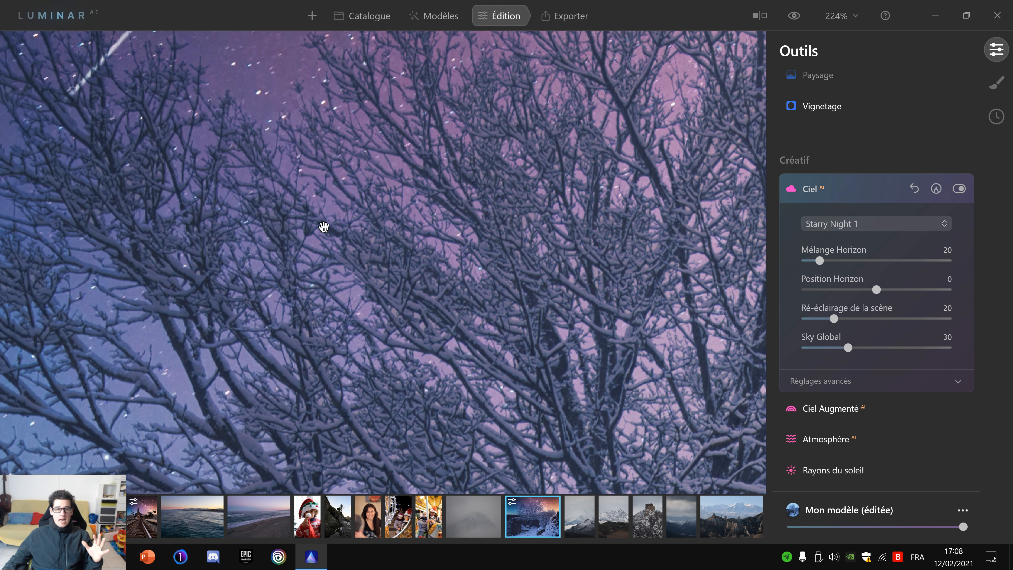
pyautogui.moveTo(493, 158); pyautogui.dragTo(662, 324)
pyautogui.click(563, 260)
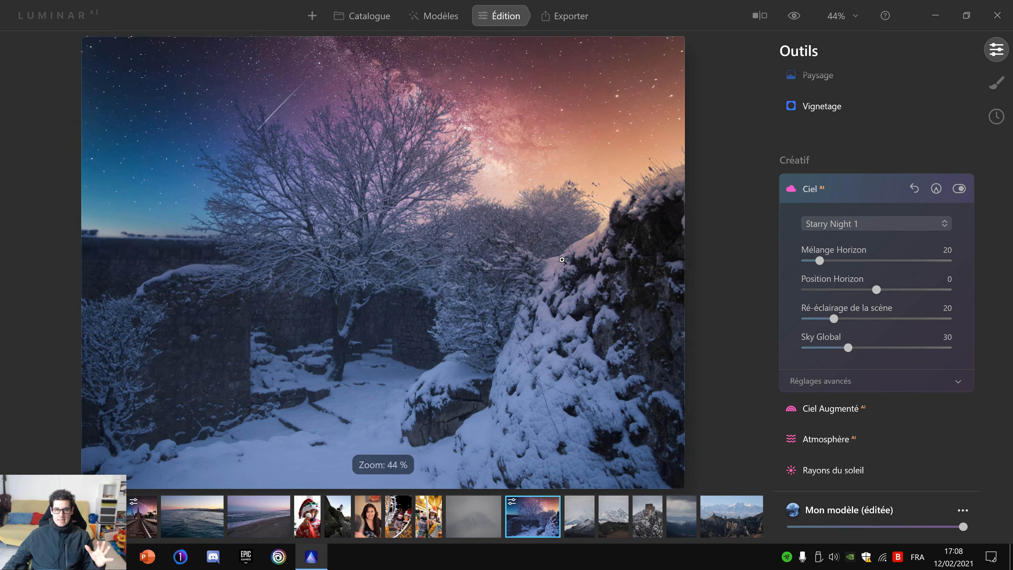
# - Set the snowy tree photo's sky to Sunset 4 and view the tree closer
pyautogui.click(852, 232)
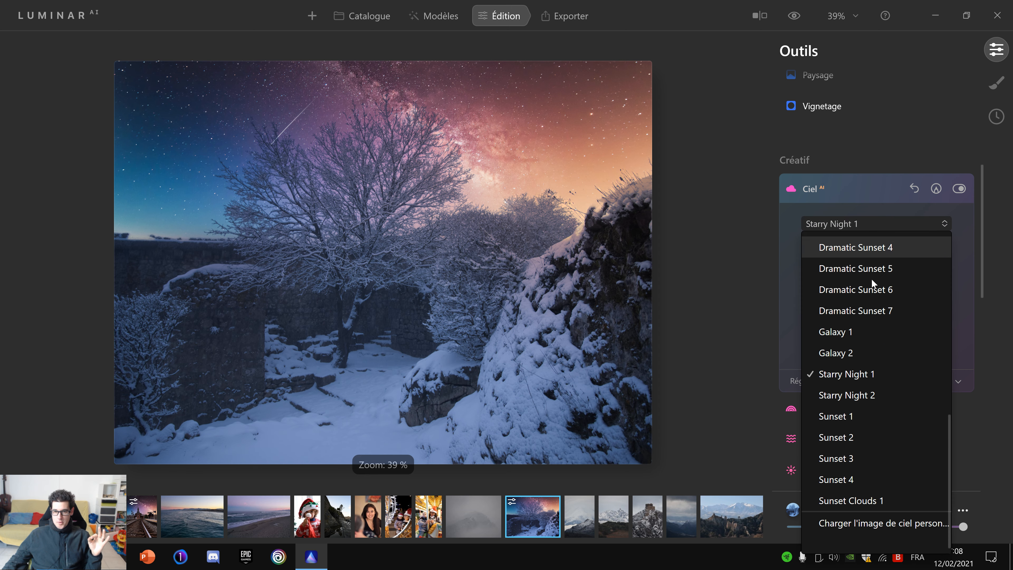
pyautogui.click(862, 481)
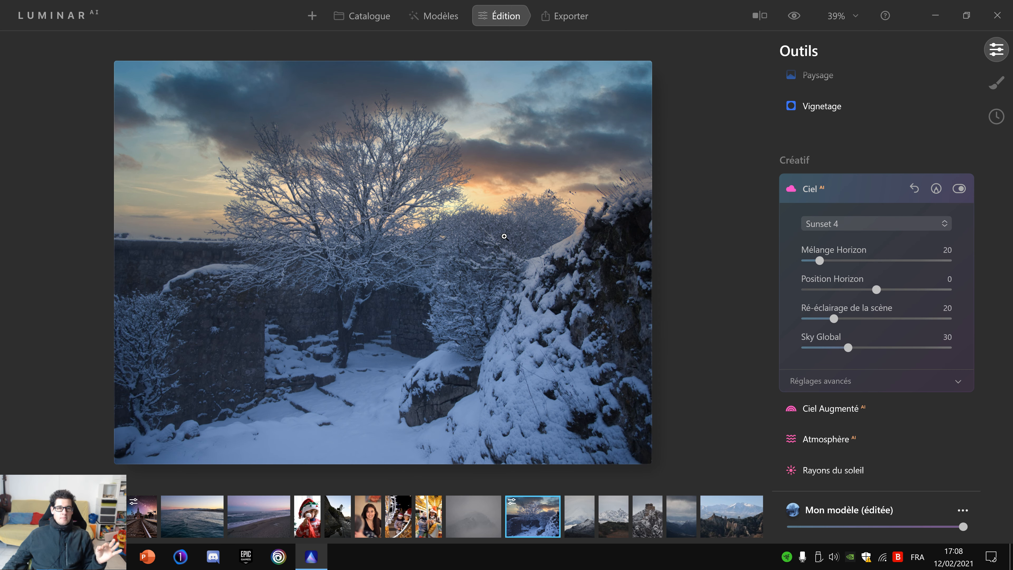
pyautogui.scroll(4, 459, 223)
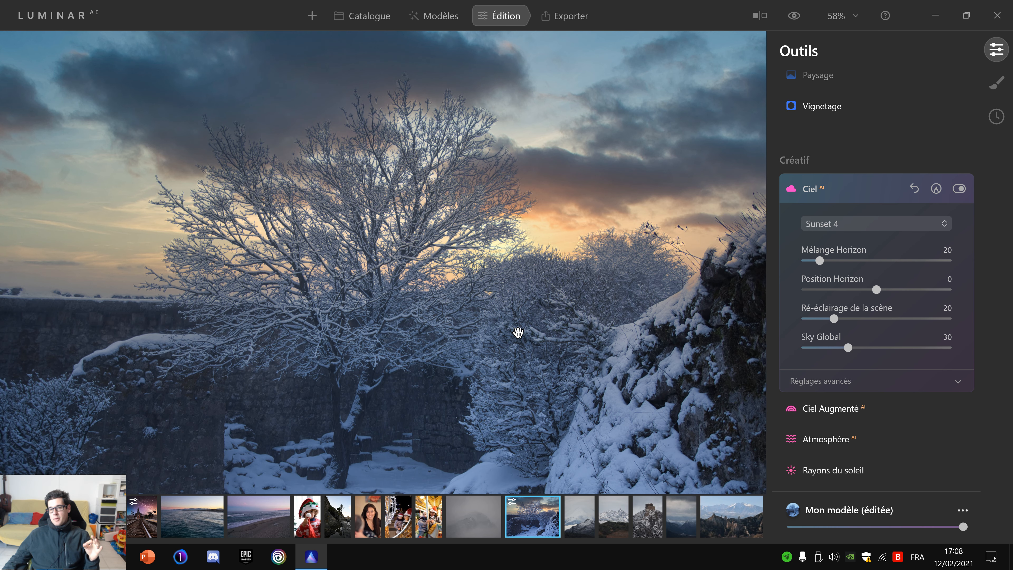
# - Inspect the Sunset 4 sky through the snowy tree's branches up close and review the list of available sky presets
pyautogui.scroll(3, 616, 273)
pyautogui.moveTo(644, 273); pyautogui.dragTo(533, 372)
pyautogui.moveTo(382, 329); pyautogui.dragTo(749, 313)
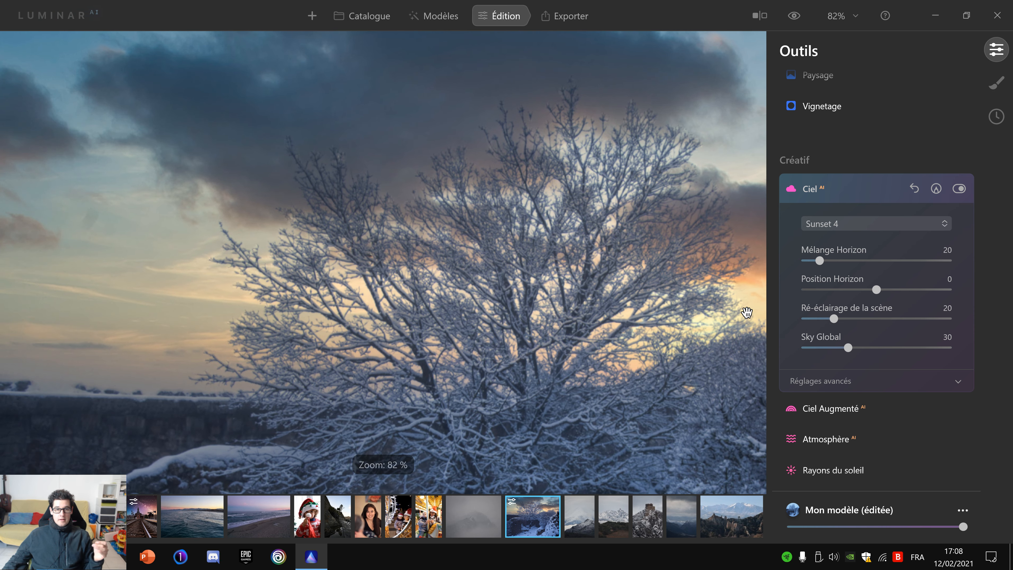
pyautogui.scroll(-2, 582, 284)
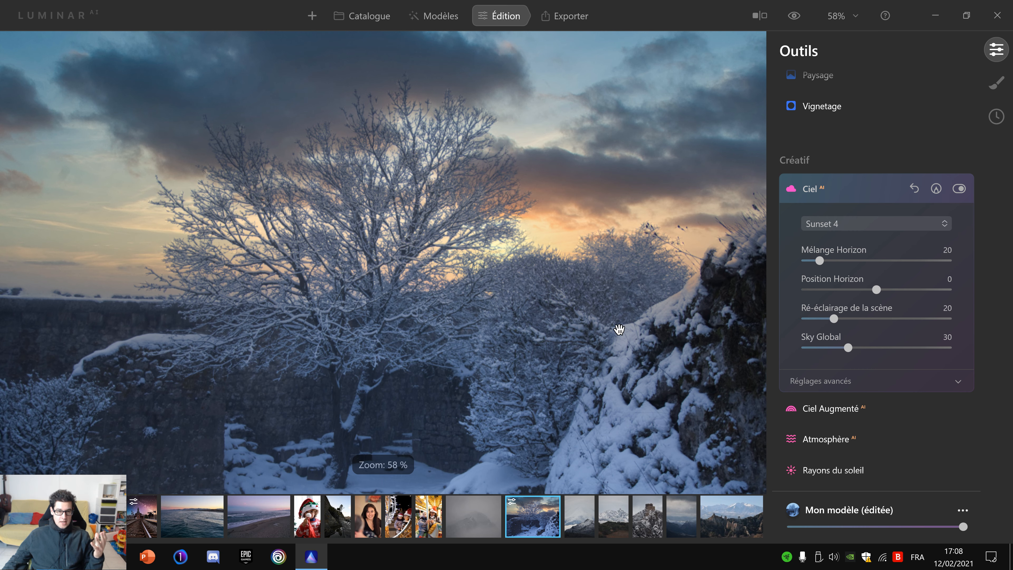
pyautogui.click(843, 223)
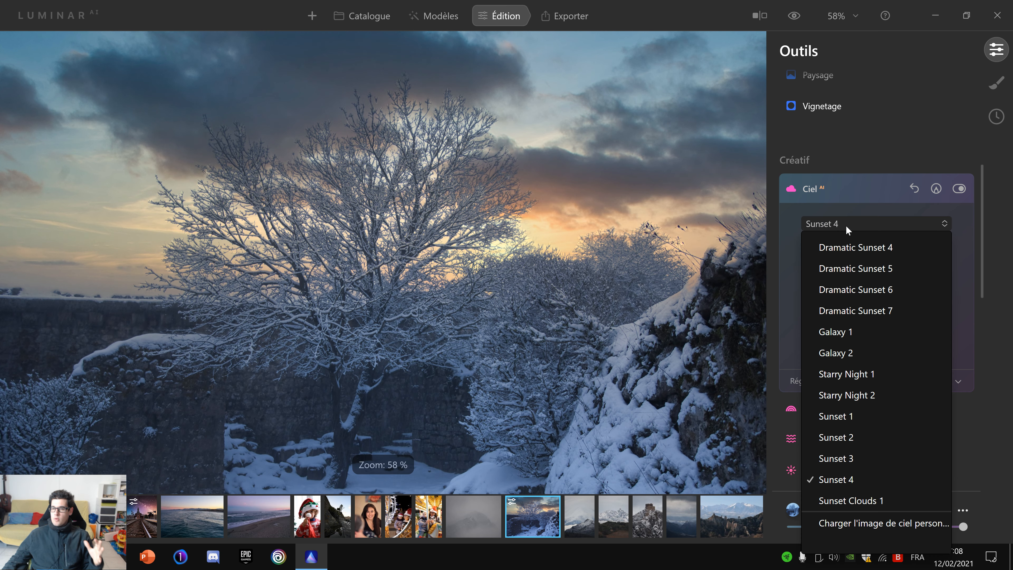
pyautogui.scroll(5, 876, 361)
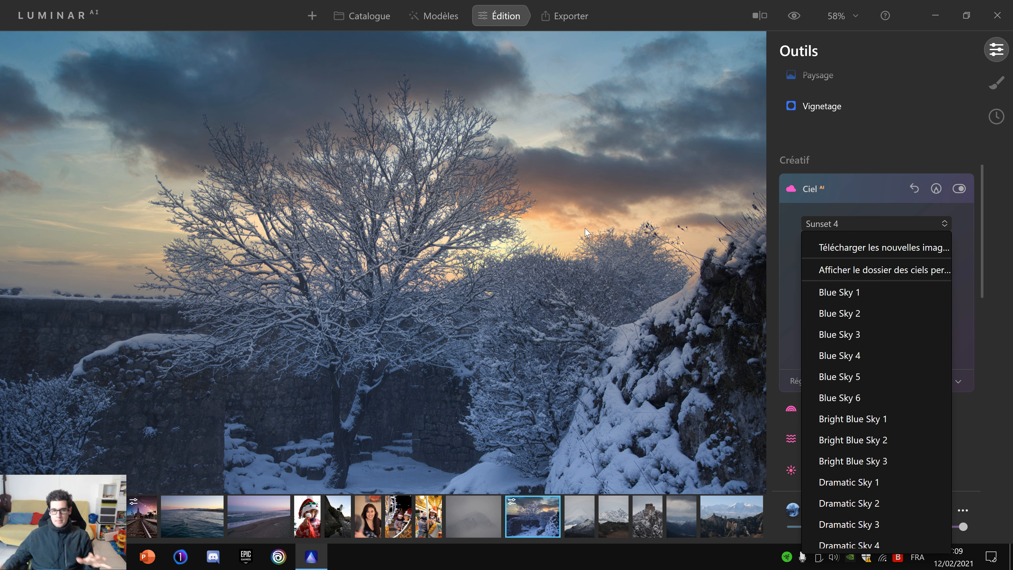
pyautogui.click(435, 258)
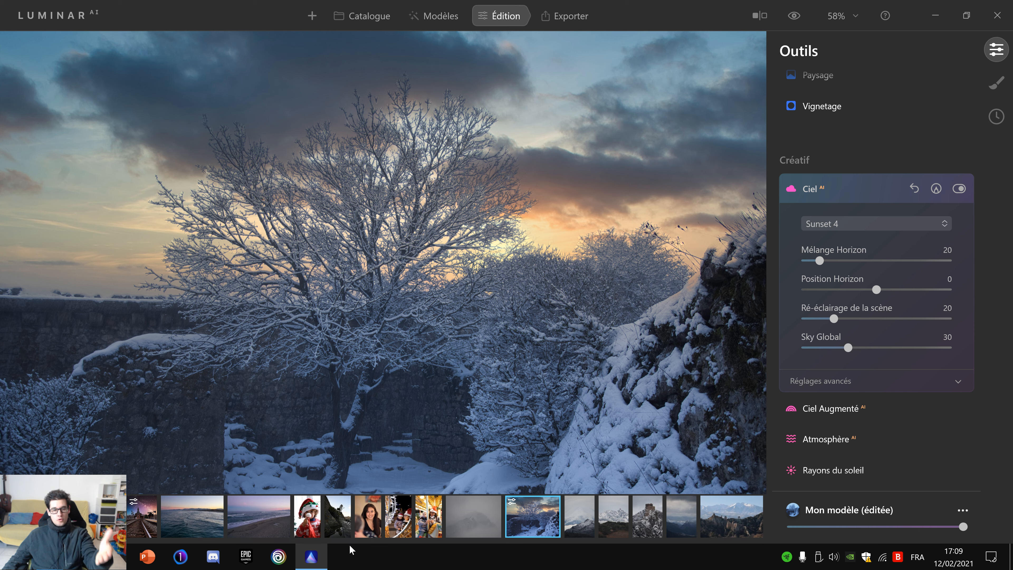
# - Reset Ciel AI on the snowy tree photo and open the night photo of the flag-raising statue
pyautogui.moveTo(353, 539); pyautogui.dragTo(225, 545)
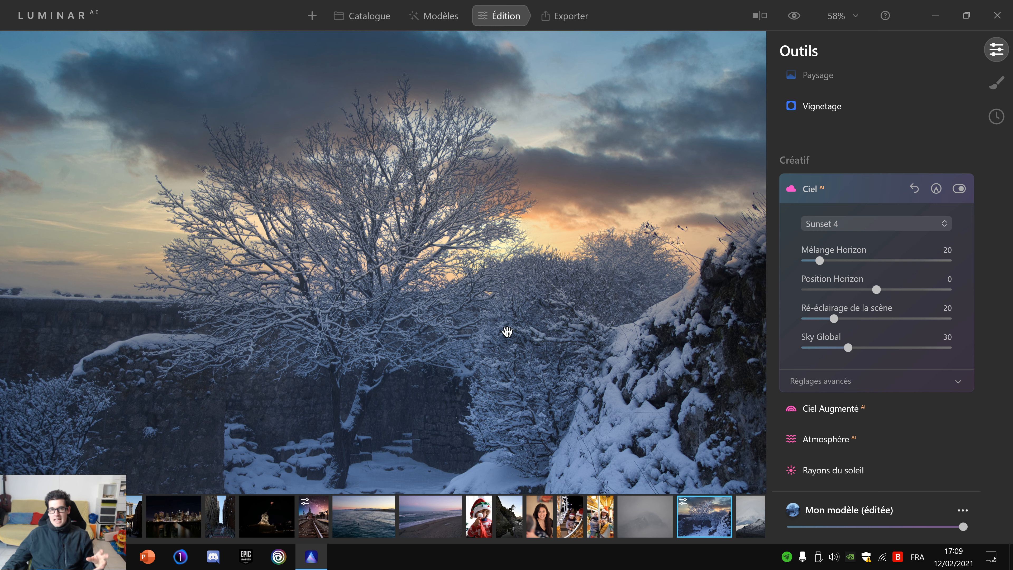
pyautogui.click(913, 189)
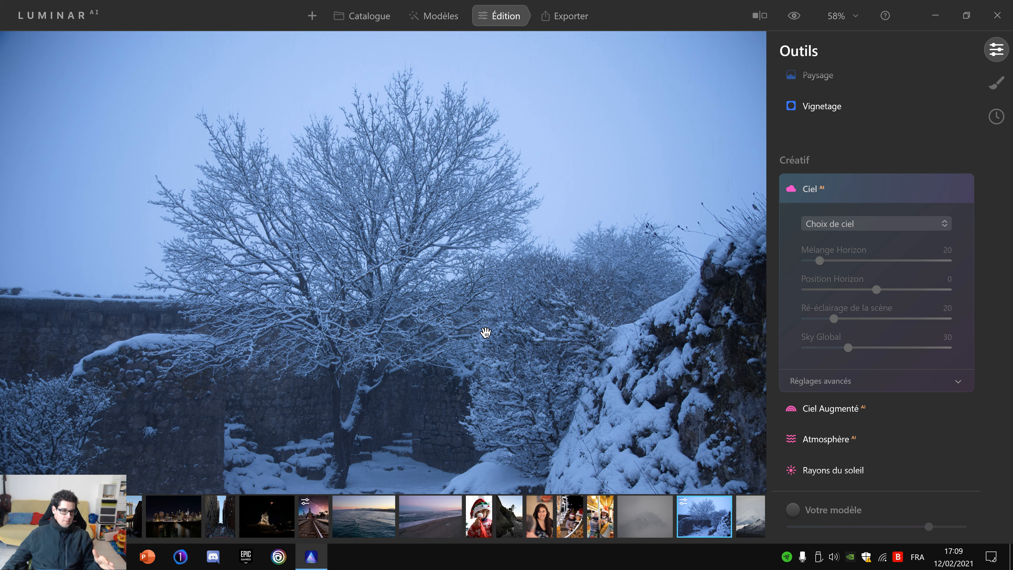
pyautogui.moveTo(361, 540); pyautogui.dragTo(267, 542)
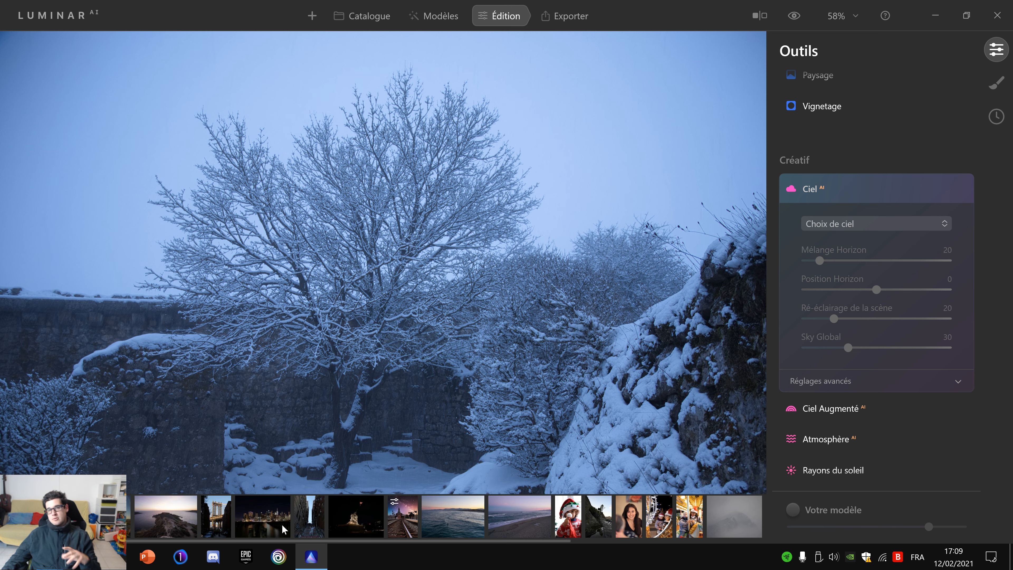
pyautogui.click(370, 518)
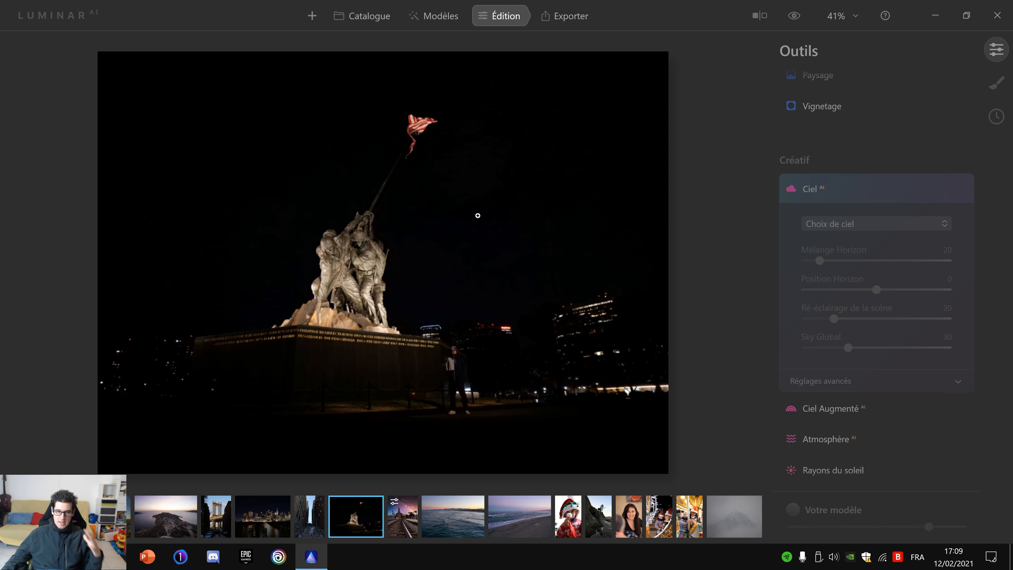
# - Try the Dramatic Sunset 6 and Starry Night 1 skies on the statue photo, and reset Ciel AI
pyautogui.click(883, 223)
pyautogui.click(880, 291)
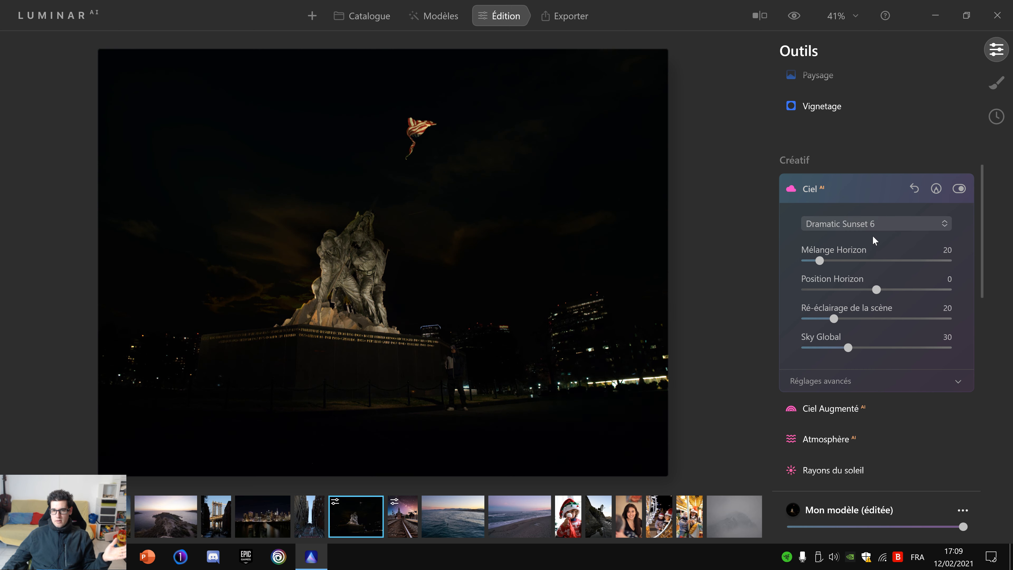
pyautogui.click(873, 223)
pyautogui.click(871, 379)
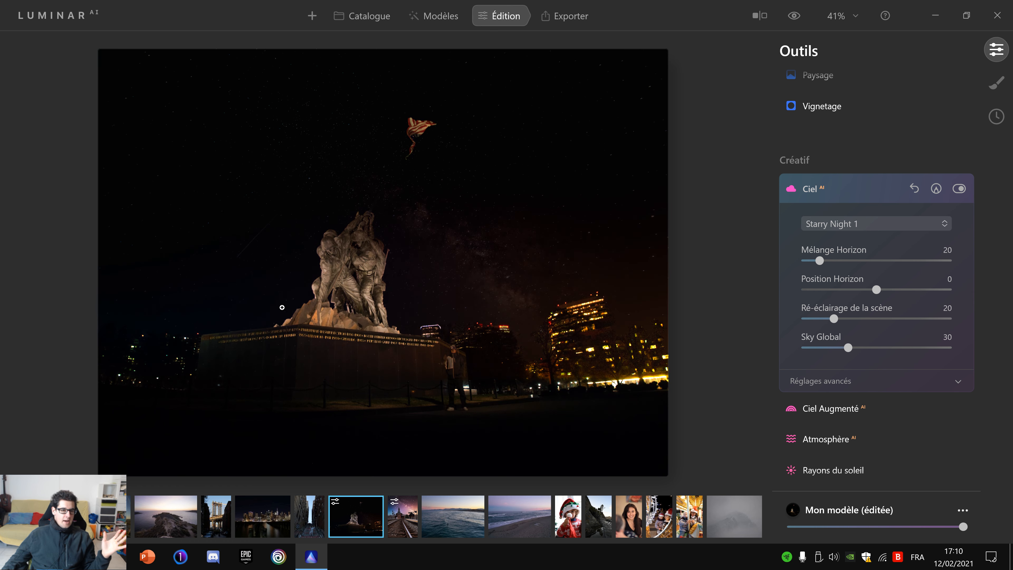
pyautogui.click(914, 189)
# - Try adding the Moon 1 object to the night sky behind the statue with Ciel Augmenté AI
pyautogui.scroll(-1, 941, 353)
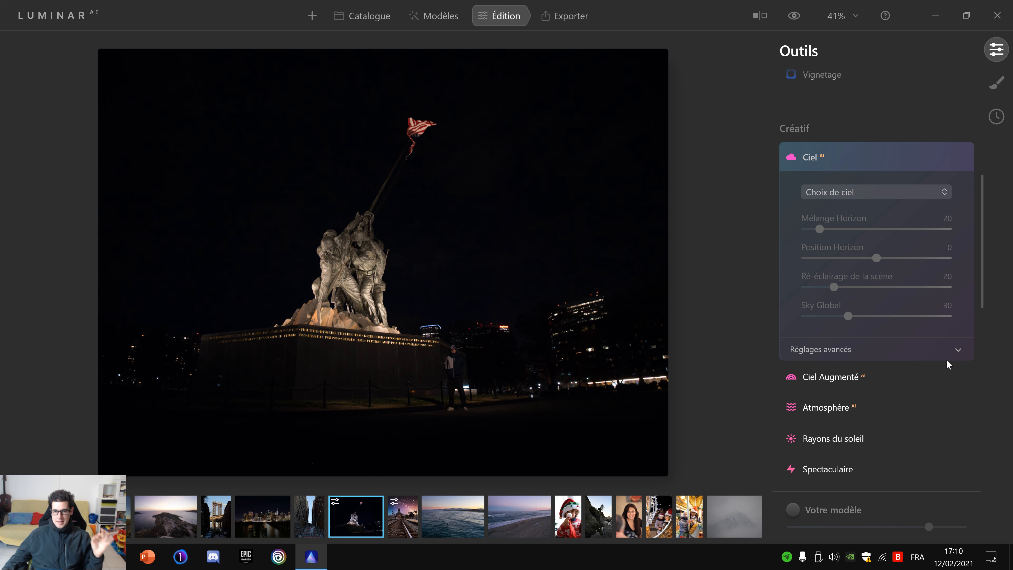
pyautogui.click(843, 380)
pyautogui.click(915, 223)
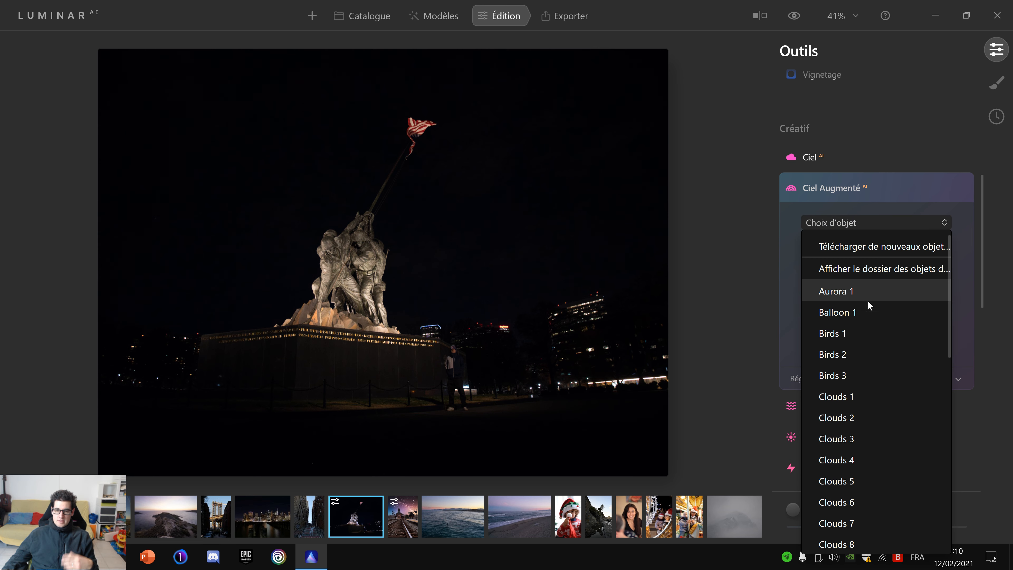
pyautogui.scroll(-2, 878, 358)
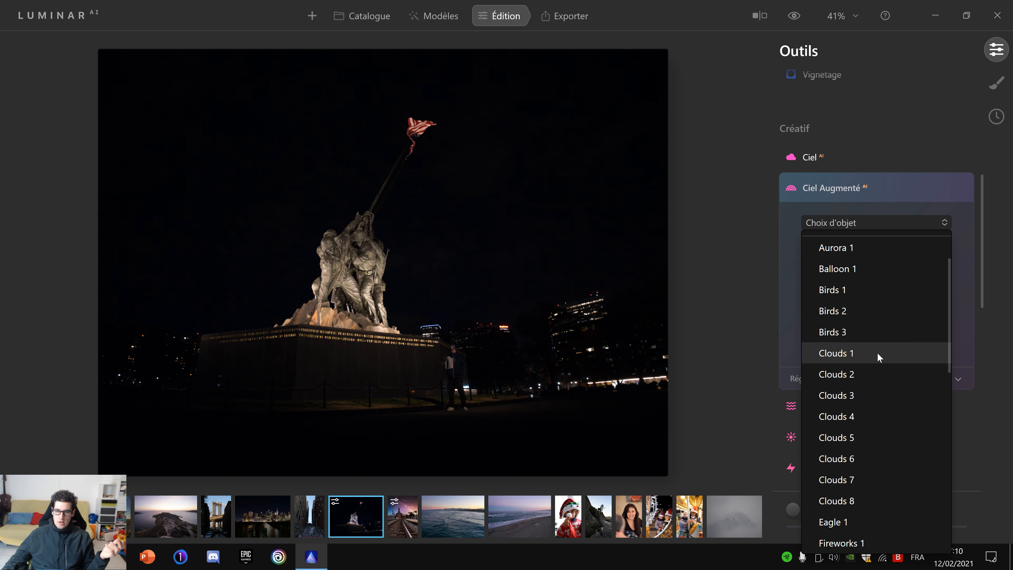
pyautogui.scroll(-6, 879, 362)
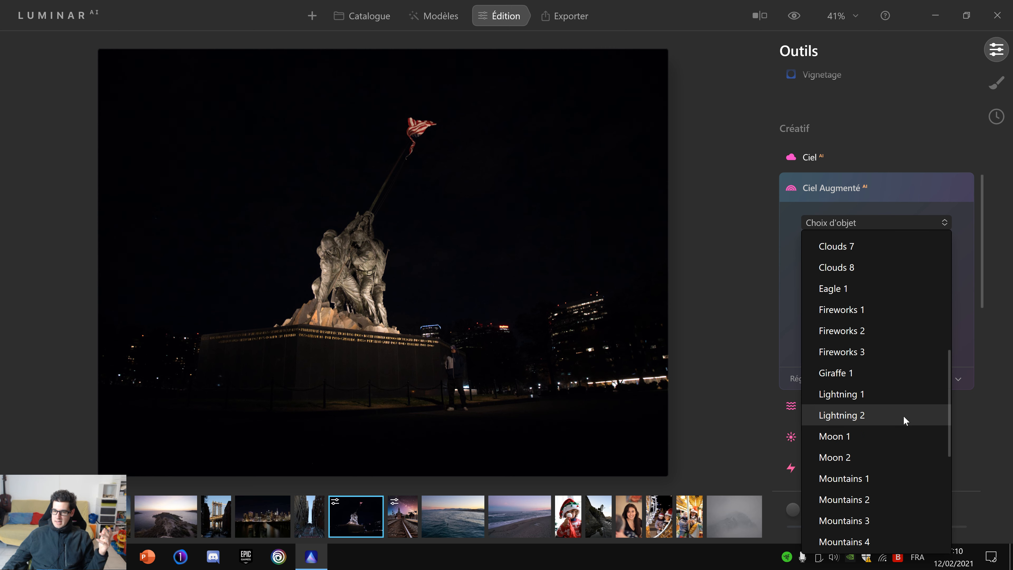
pyautogui.click(894, 432)
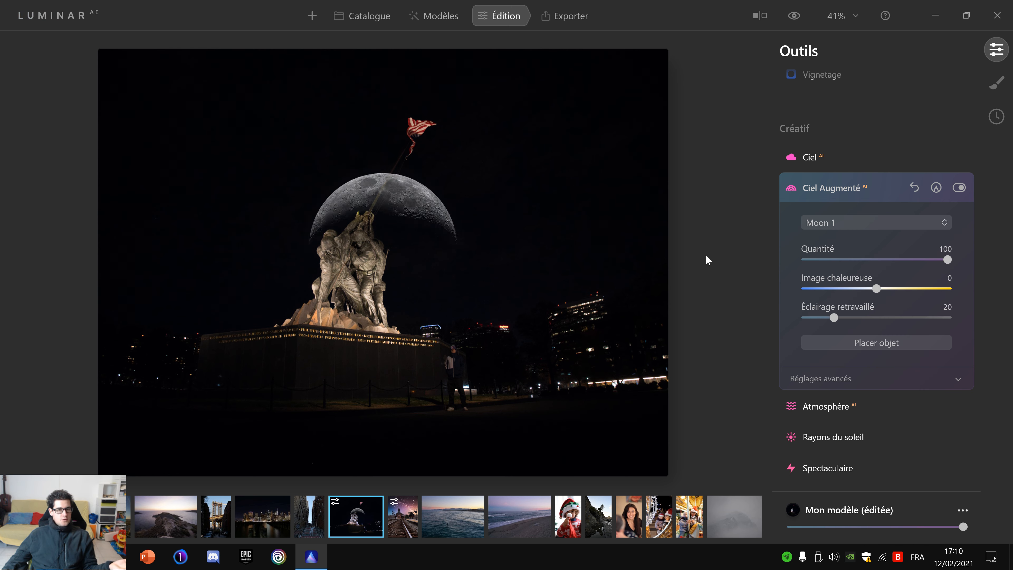
# - Reposition the Moon 1 object in the upper-left part of the statue photo's sky and shrink it
pyautogui.click(841, 342)
pyautogui.moveTo(408, 223); pyautogui.dragTo(259, 133)
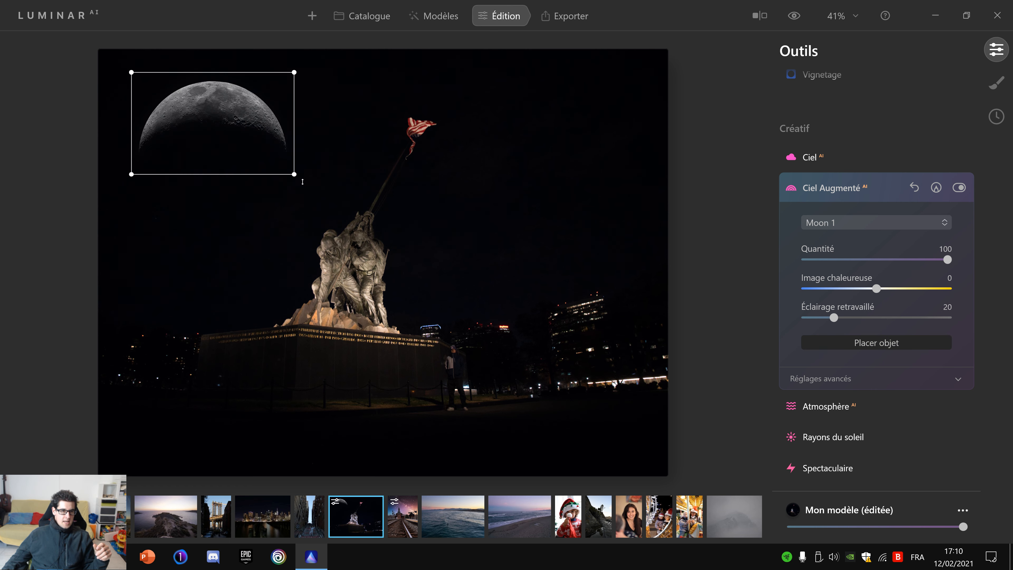
pyautogui.moveTo(258, 163); pyautogui.dragTo(229, 145)
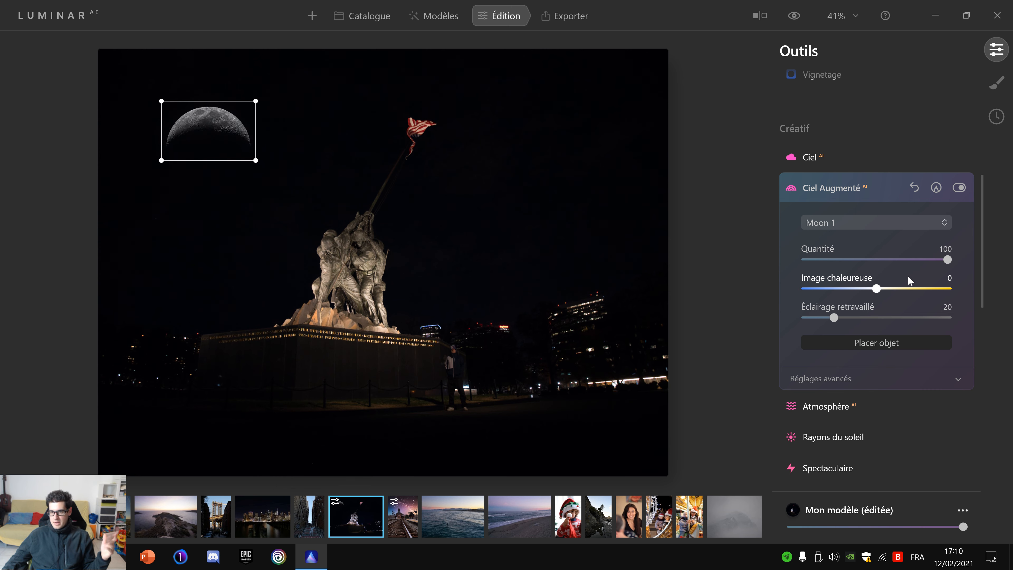
# - Switch the sky object to Moon 2, move it into the photo's upper-left sky and shrink it
pyautogui.click(896, 227)
pyautogui.click(906, 267)
pyautogui.moveTo(362, 184); pyautogui.dragTo(166, 91)
pyautogui.moveTo(256, 199); pyautogui.dragTo(197, 144)
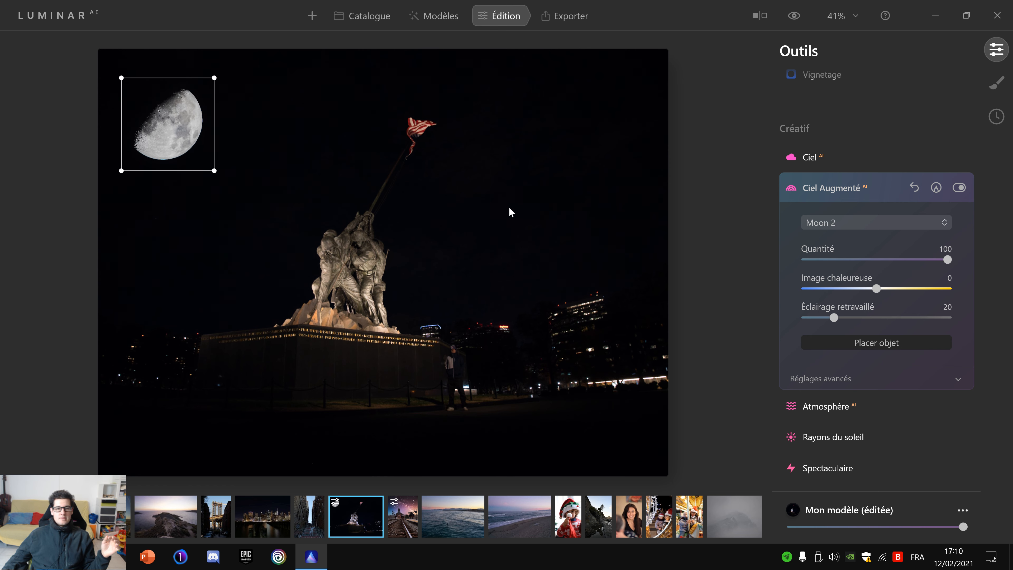
# - Open the railway station photo and change its Ciel AI sky to Dramatic Sunset 1
pyautogui.click(414, 519)
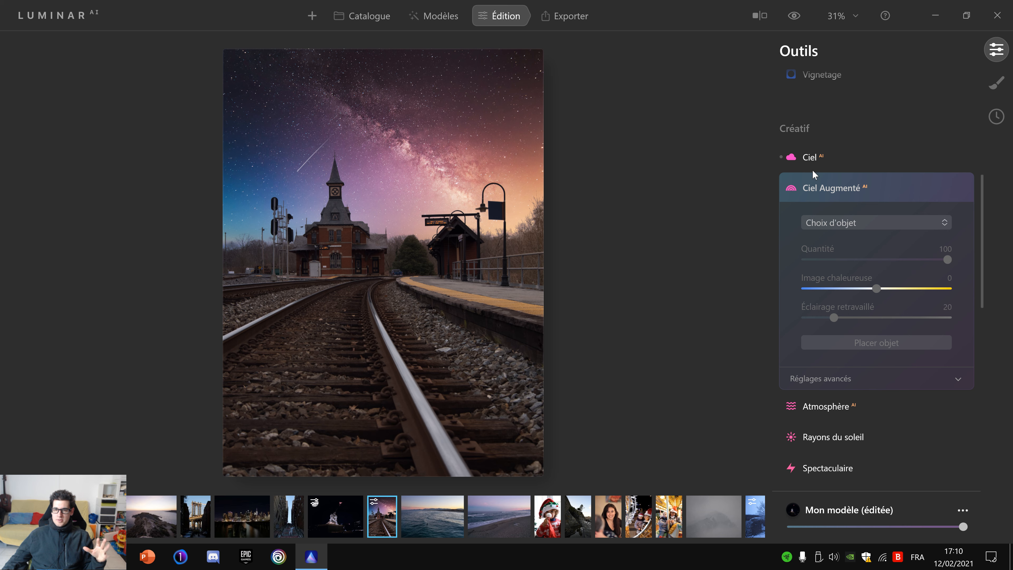
pyautogui.click(782, 157)
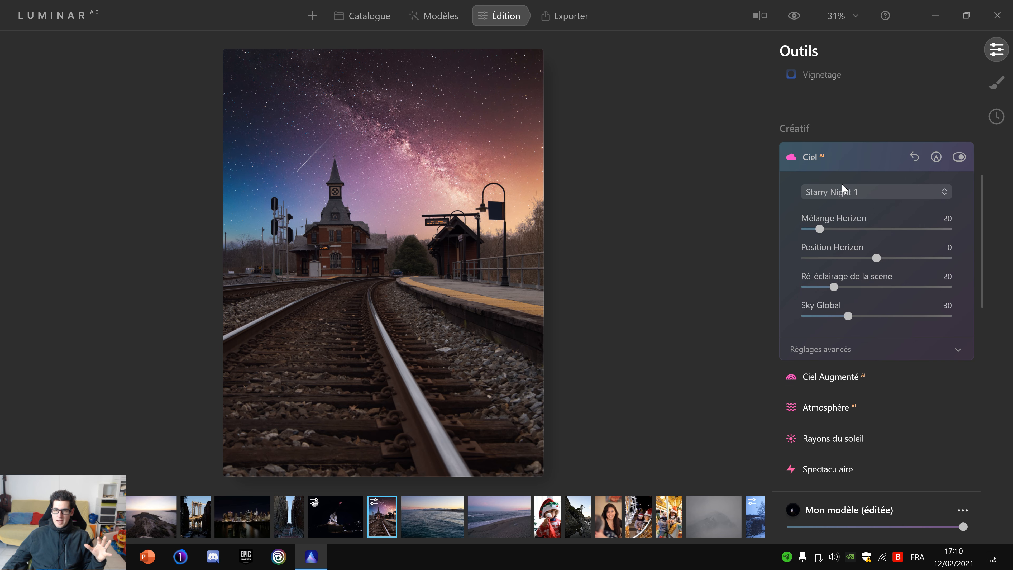
pyautogui.click(846, 192)
pyautogui.scroll(3, 878, 269)
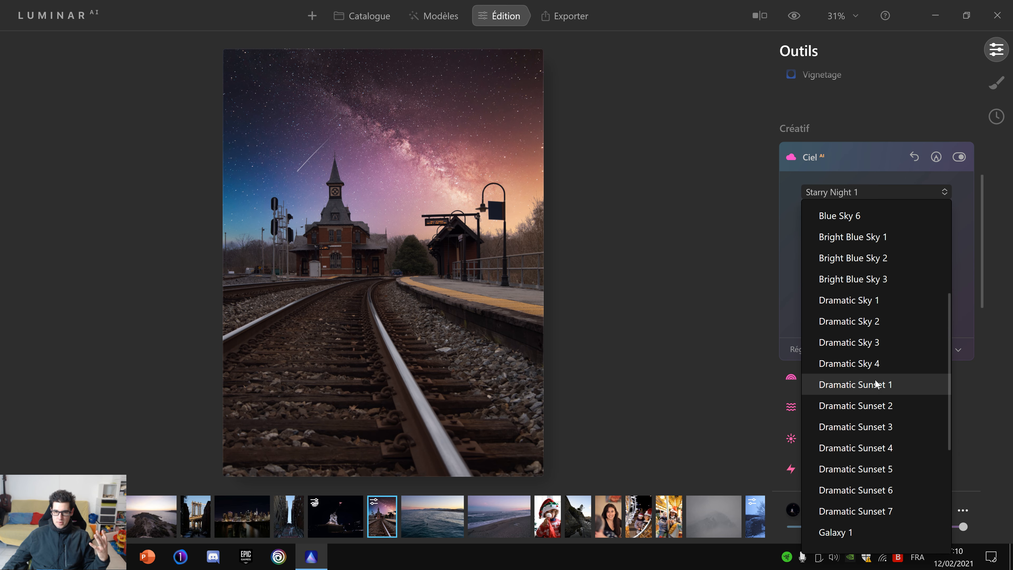
pyautogui.click(865, 385)
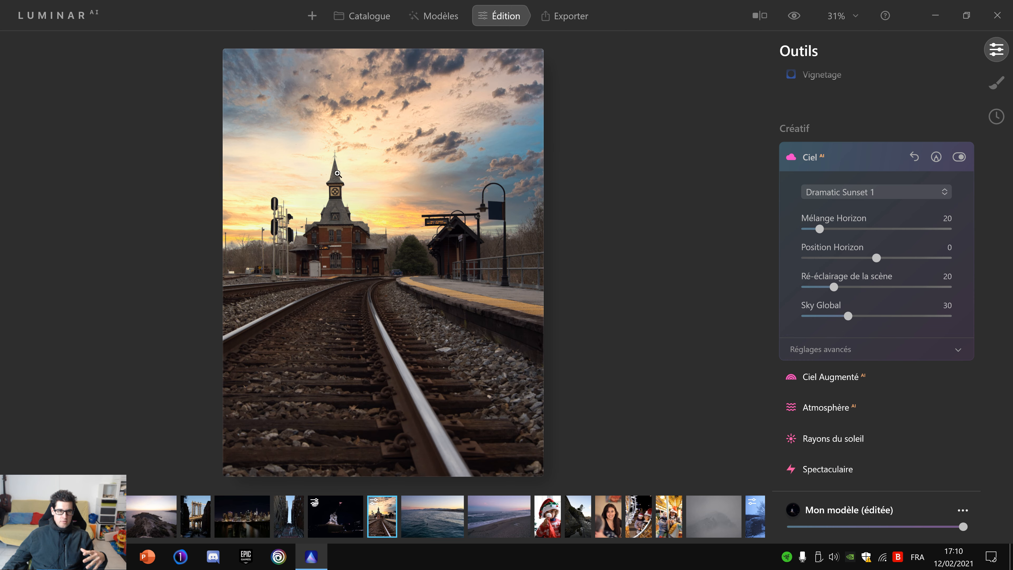
# - Try the Mountains 2 object behind the railway station with Ciel Augmenté AI
pyautogui.click(865, 383)
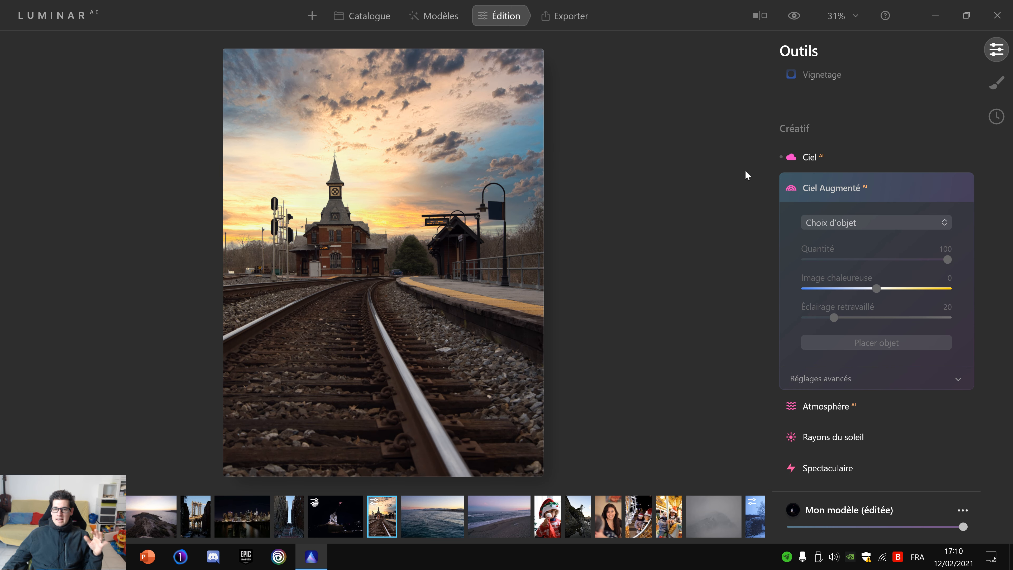
pyautogui.click(899, 223)
pyautogui.scroll(-1, 907, 308)
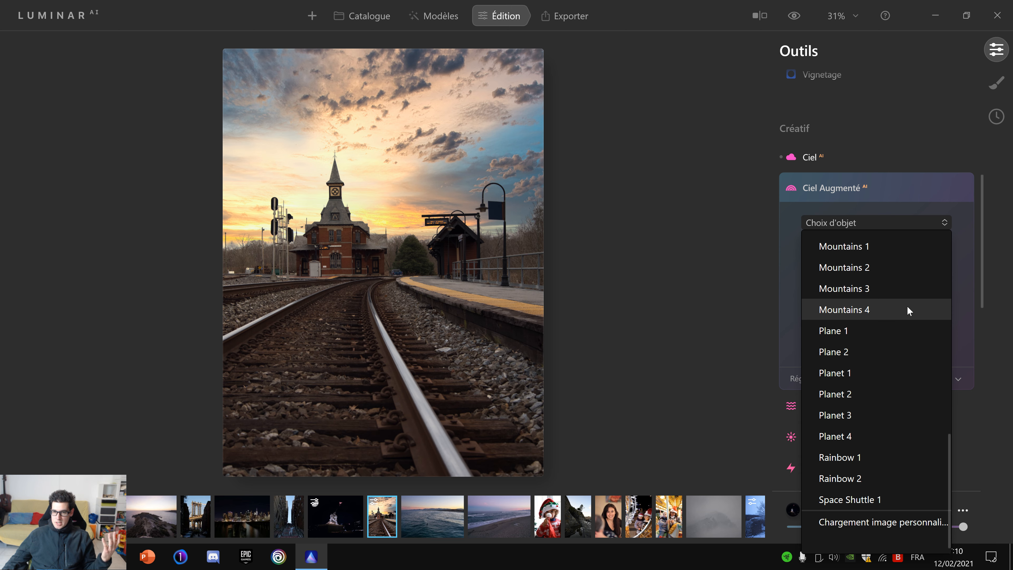
pyautogui.scroll(3, 866, 344)
pyautogui.click(872, 395)
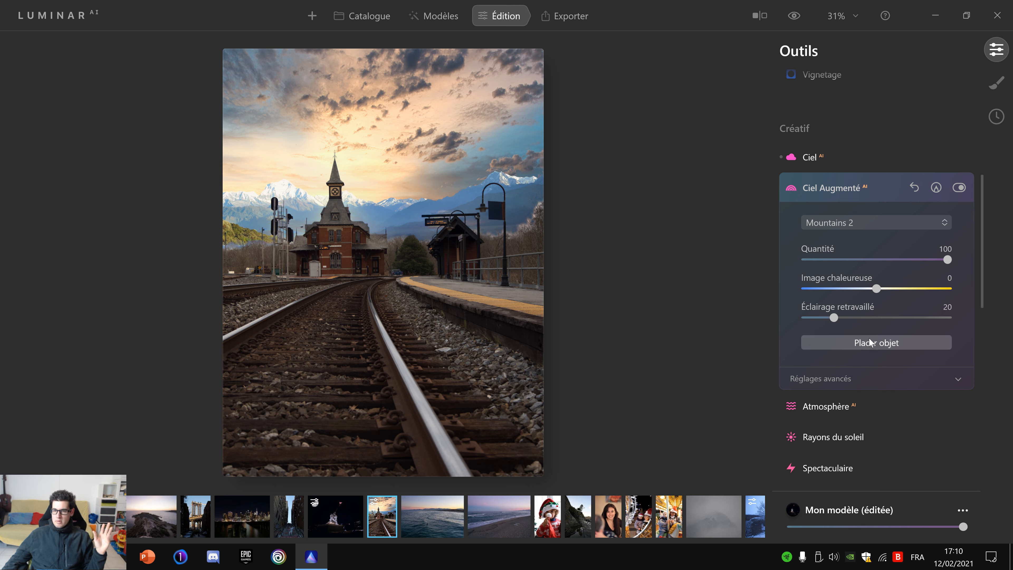
# - Try Birds 1 as the sky object above the station, and reset Ciel Augmenté AI
pyautogui.click(885, 226)
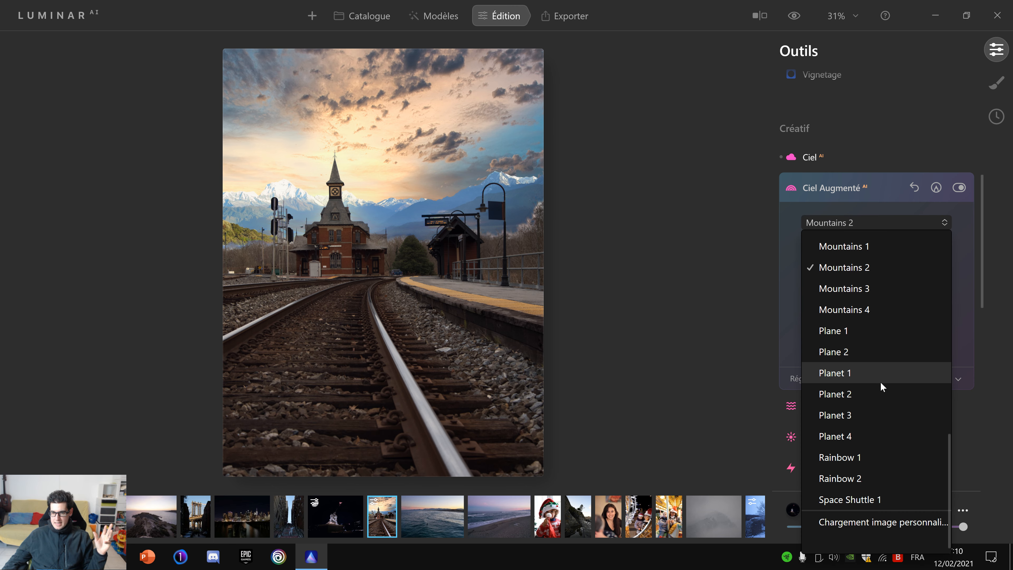
pyautogui.scroll(3, 902, 431)
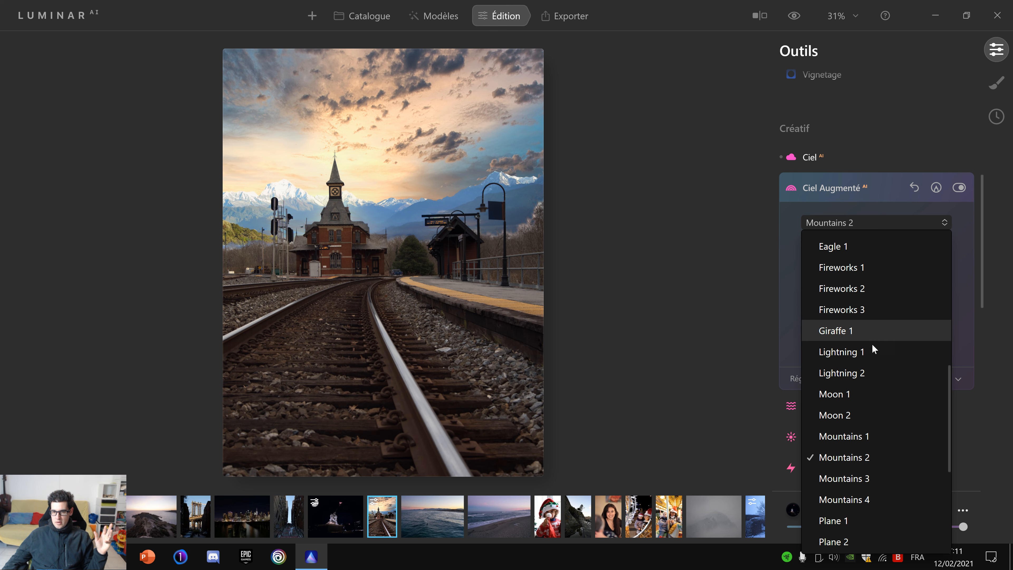
pyautogui.scroll(3, 888, 384)
pyautogui.scroll(5, 889, 385)
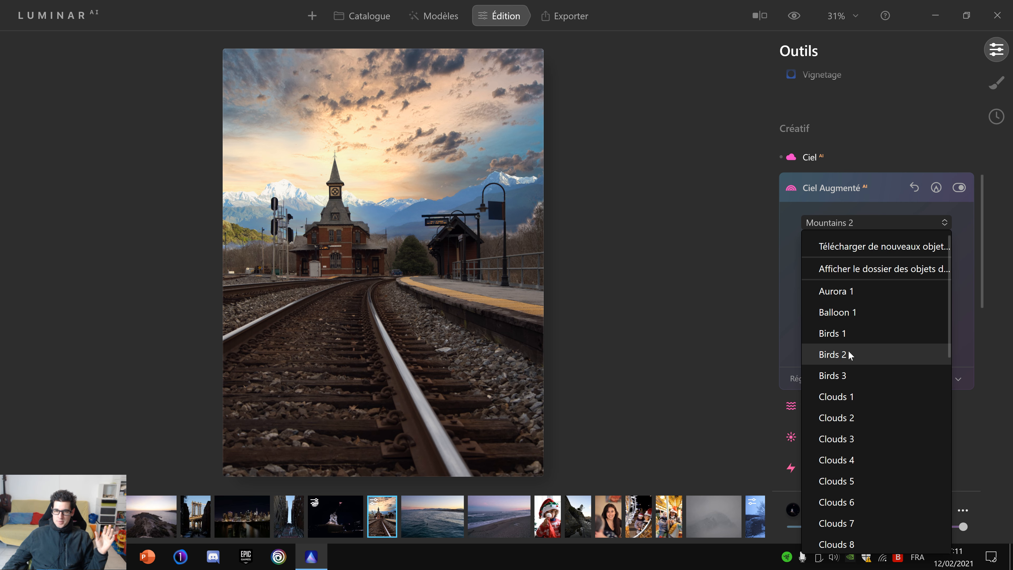
pyautogui.click(849, 334)
pyautogui.click(850, 336)
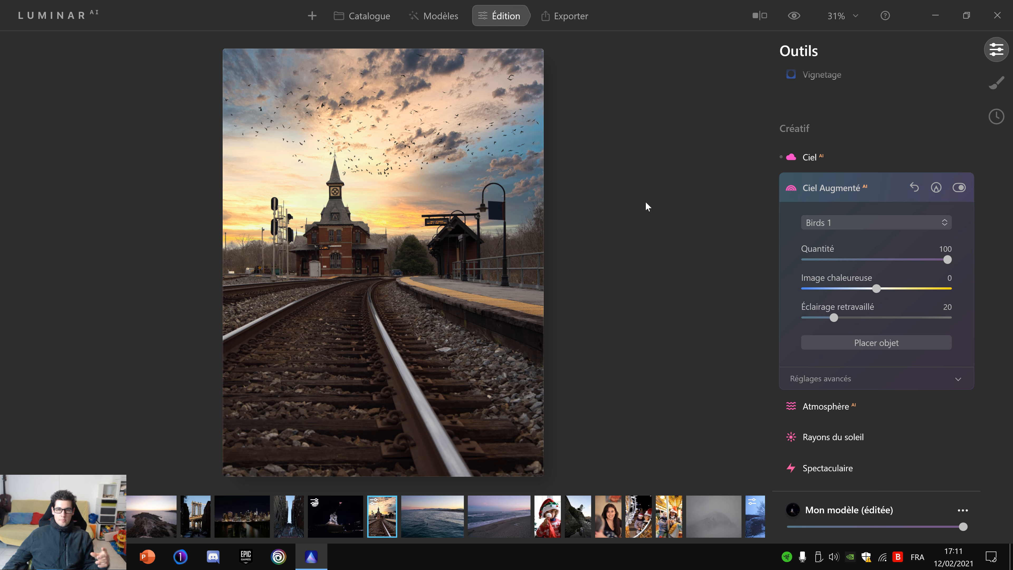
pyautogui.click(917, 184)
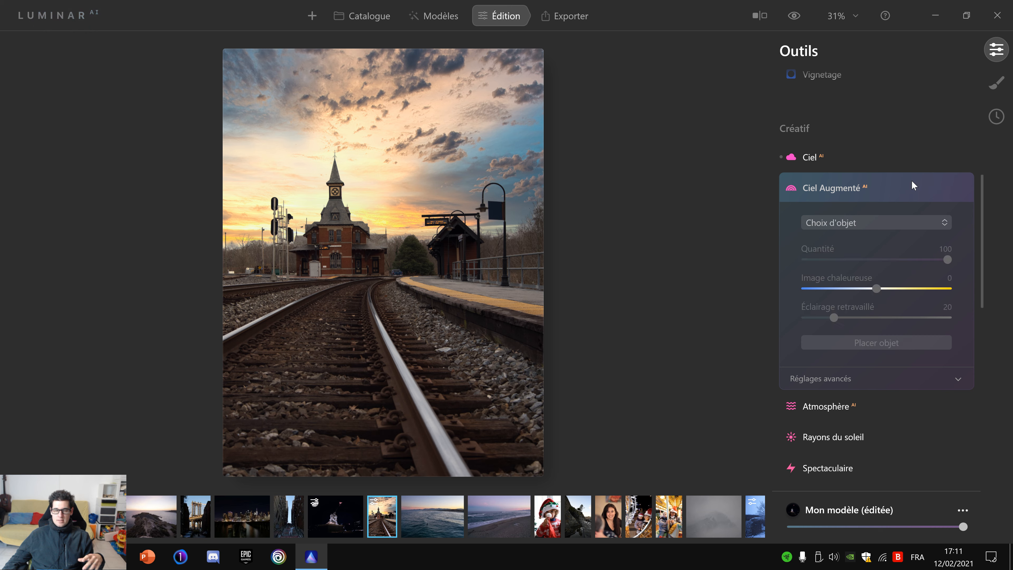
# - Reopen the Ciel AI settings and examine the sunset sky around the station and lamp post up close
pyautogui.click(841, 166)
pyautogui.hotkey('ctrl', '+')
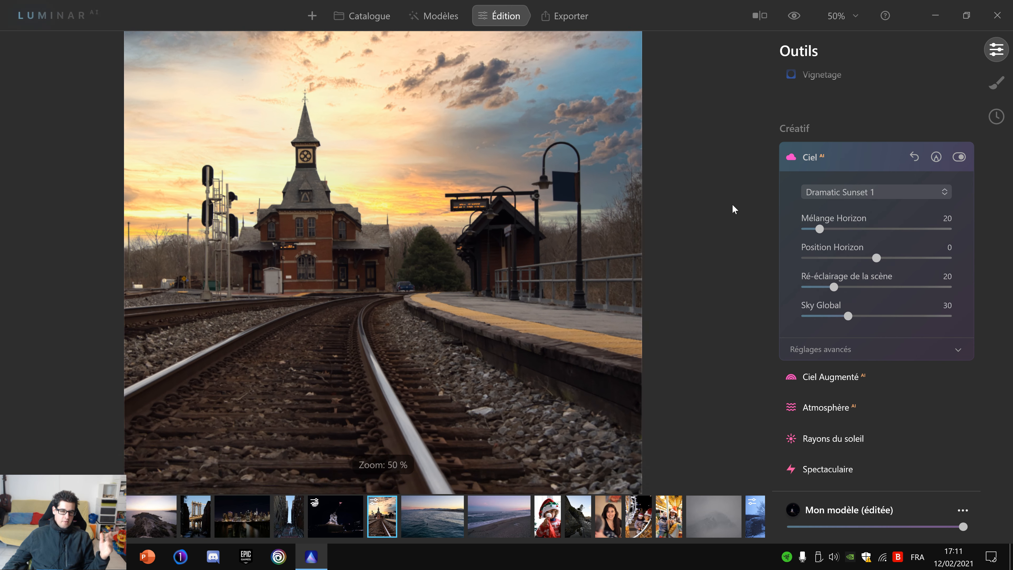
pyautogui.scroll(4, 486, 185)
pyautogui.scroll(-6, 463, 160)
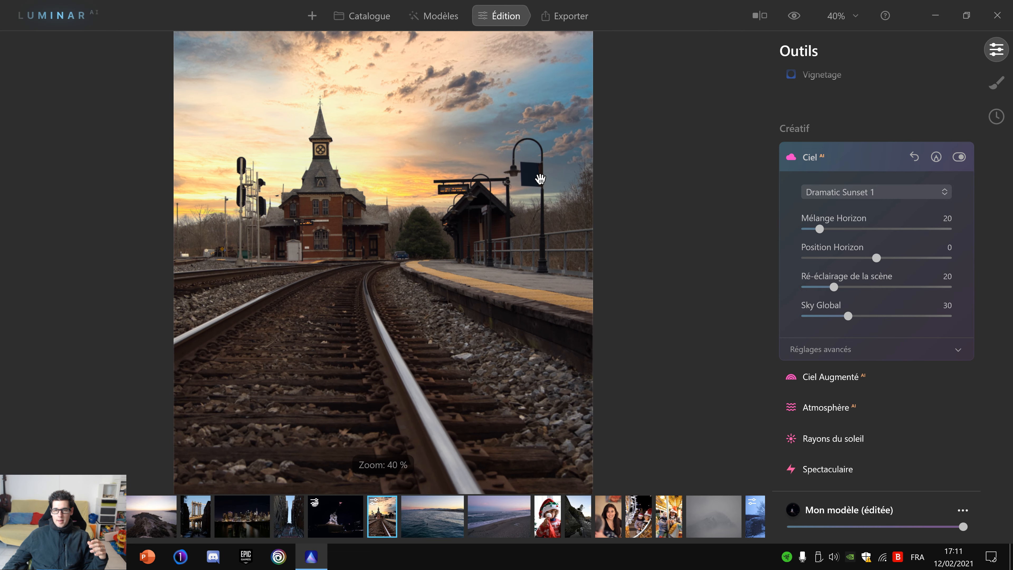
# - Add Brouillard to the station photo with Atmosphère AI, setting Quantité to 76 and Profondeur to 11
pyautogui.click(939, 165)
pyautogui.scroll(5, 942, 164)
pyautogui.scroll(-8, 942, 164)
pyautogui.scroll(-1, 909, 294)
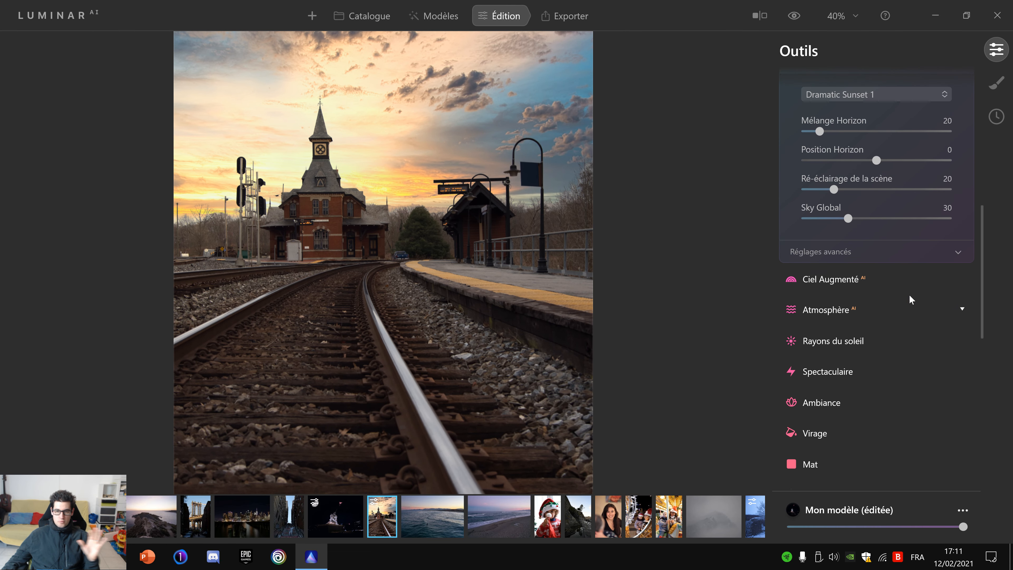
pyautogui.click(865, 311)
pyautogui.moveTo(867, 191); pyautogui.dragTo(913, 187)
pyautogui.moveTo(834, 217)
pyautogui.mouseDown()
pyautogui.moveTo(925, 217)
pyautogui.moveTo(822, 223)
pyautogui.mouseUp()
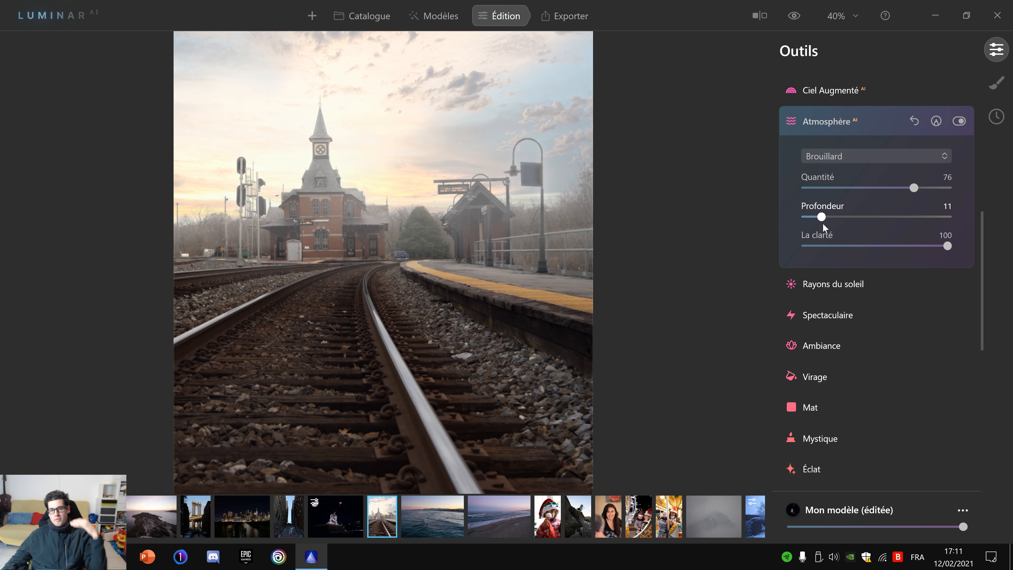
# - Add Rayons du soleil to the station photo with the sun's centre above the tower, and fine-tune Quantité
pyautogui.moveTo(946, 246); pyautogui.dragTo(918, 223)
pyautogui.click(846, 284)
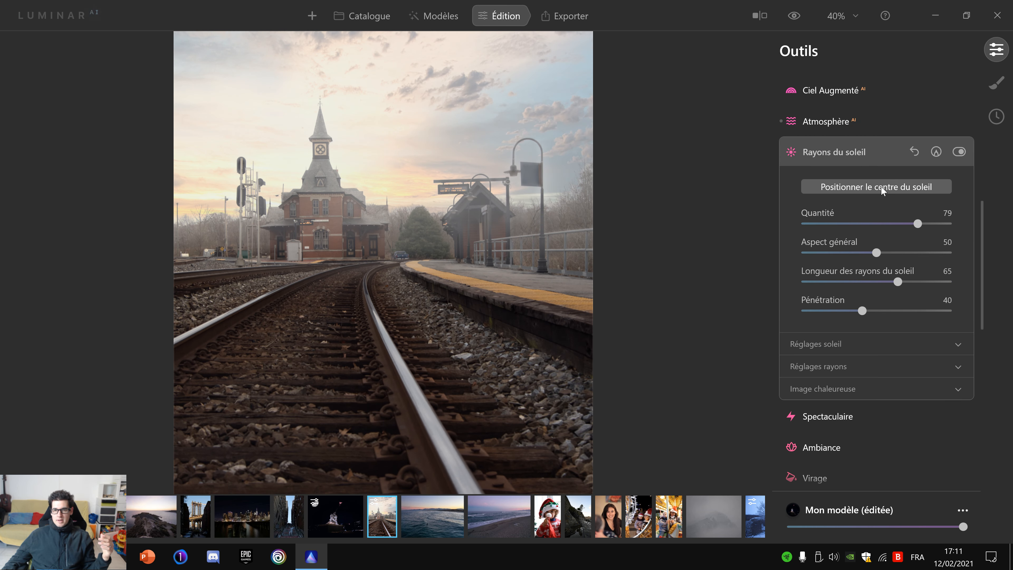
pyautogui.click(883, 188)
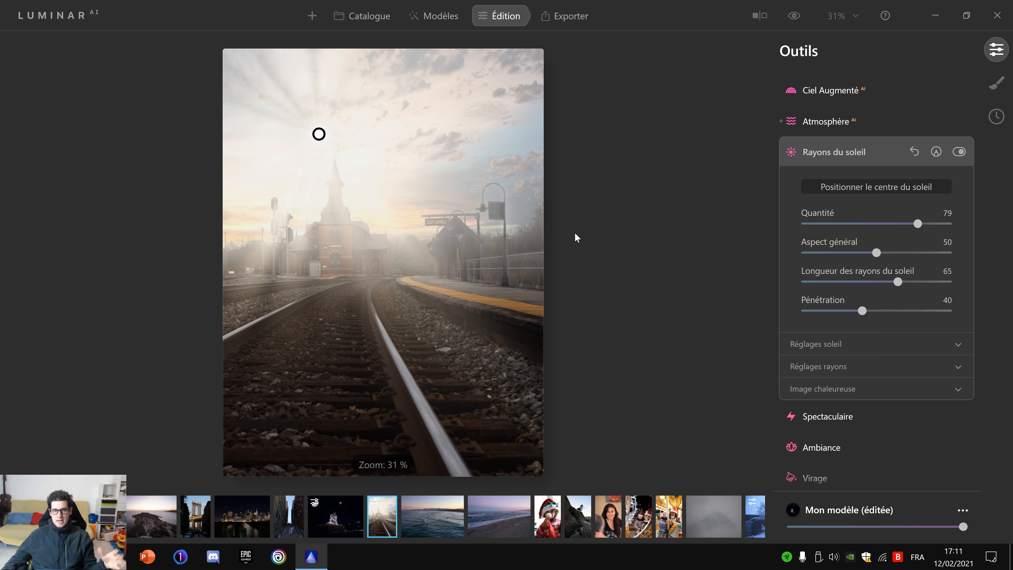
pyautogui.moveTo(921, 222)
pyautogui.mouseDown()
pyautogui.moveTo(972, 230)
pyautogui.moveTo(831, 225)
pyautogui.moveTo(912, 226)
pyautogui.mouseUp()
# - Strengthen the station photo with a high Spectaculaire Quantité and look over the Ambiance and Virage tools
pyautogui.scroll(-2, 889, 344)
pyautogui.click(858, 353)
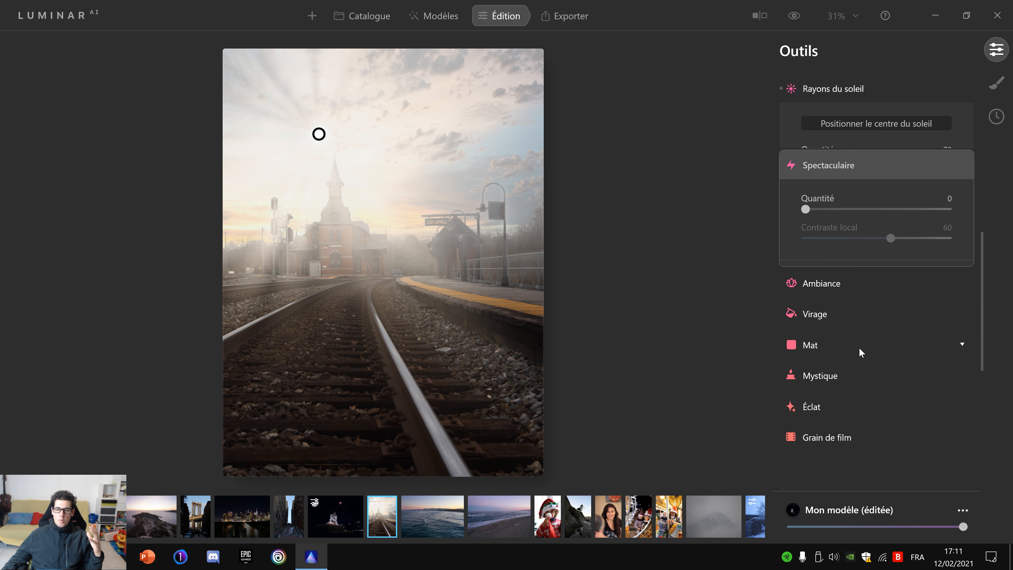
pyautogui.moveTo(804, 164); pyautogui.dragTo(921, 163)
pyautogui.scroll(-1, 828, 221)
pyautogui.click(827, 221)
pyautogui.click(814, 282)
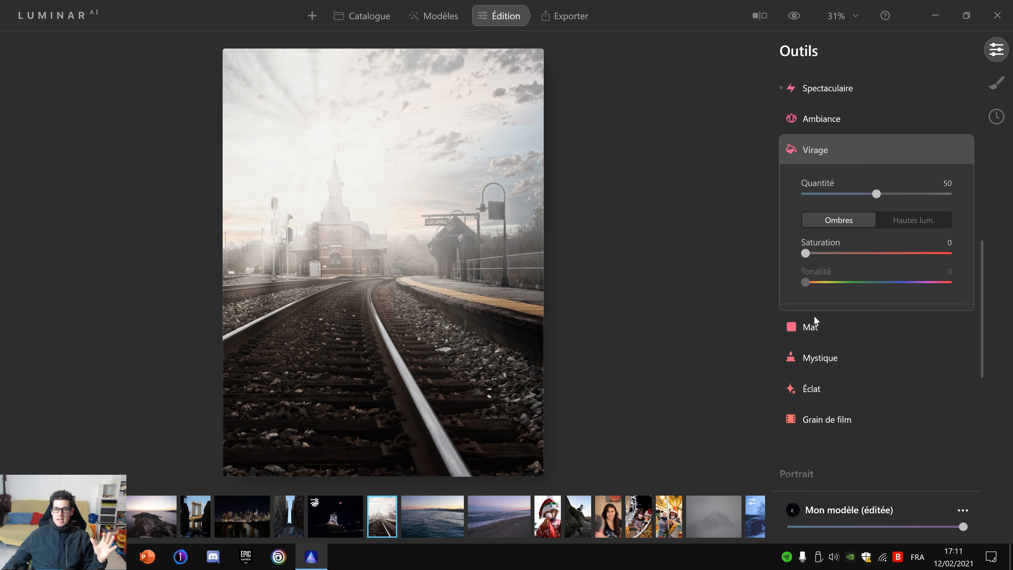
pyautogui.scroll(-1, 864, 360)
pyautogui.scroll(10, 865, 359)
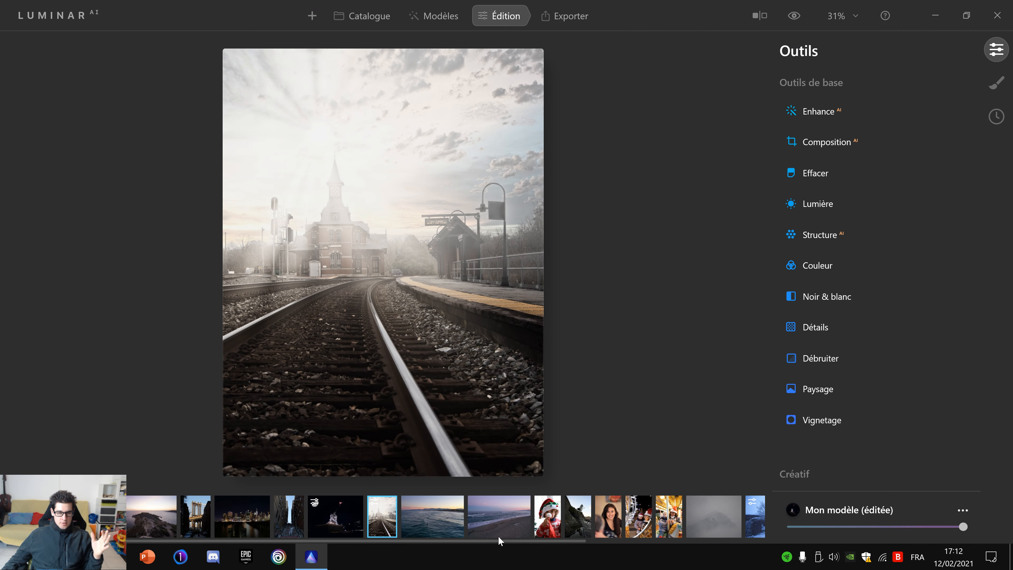
# - Open the vineyard sunset photo for editing
pyautogui.moveTo(497, 541); pyautogui.dragTo(462, 543)
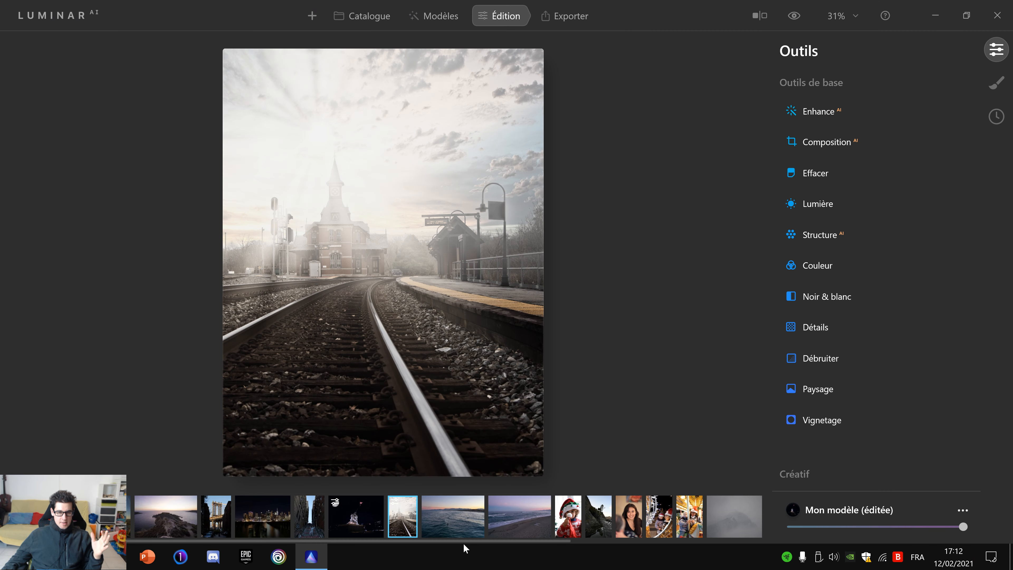
pyautogui.click(96, 516)
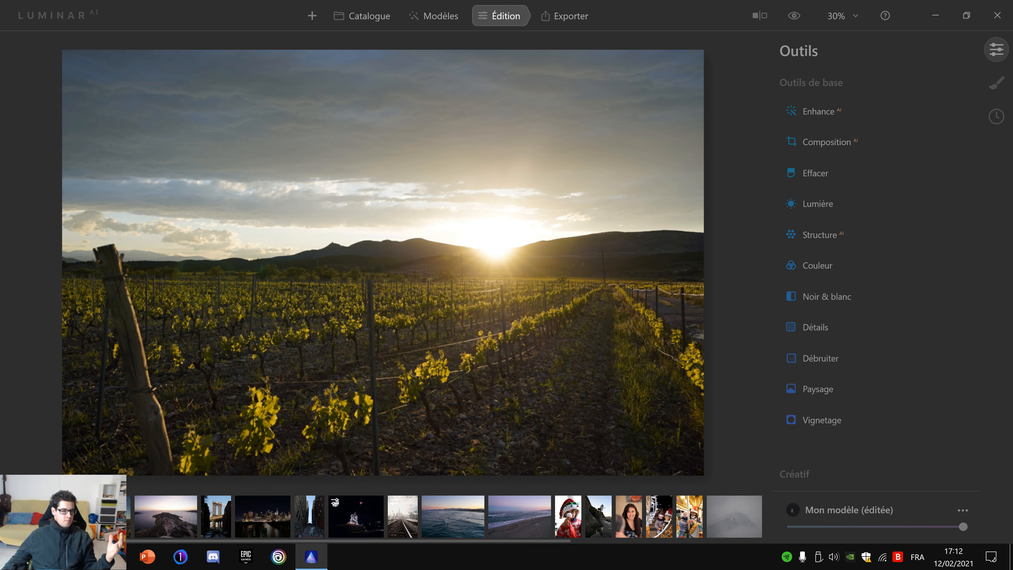
pyautogui.click(104, 516)
pyautogui.click(36, 516)
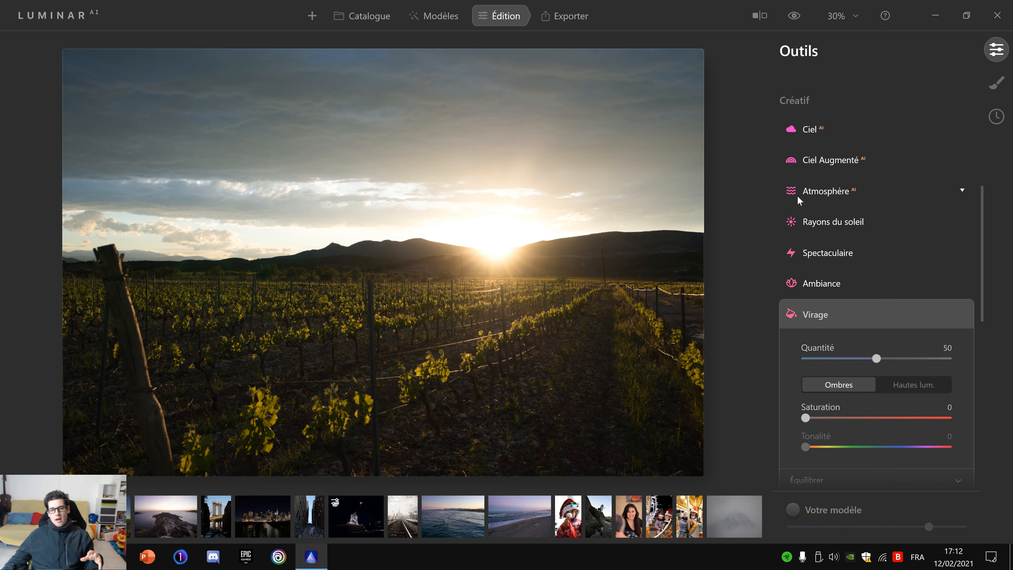
# - Try different Accent strengths in Enhance AI on the vineyard photo, settling on 47
pyautogui.scroll(10, 923, 254)
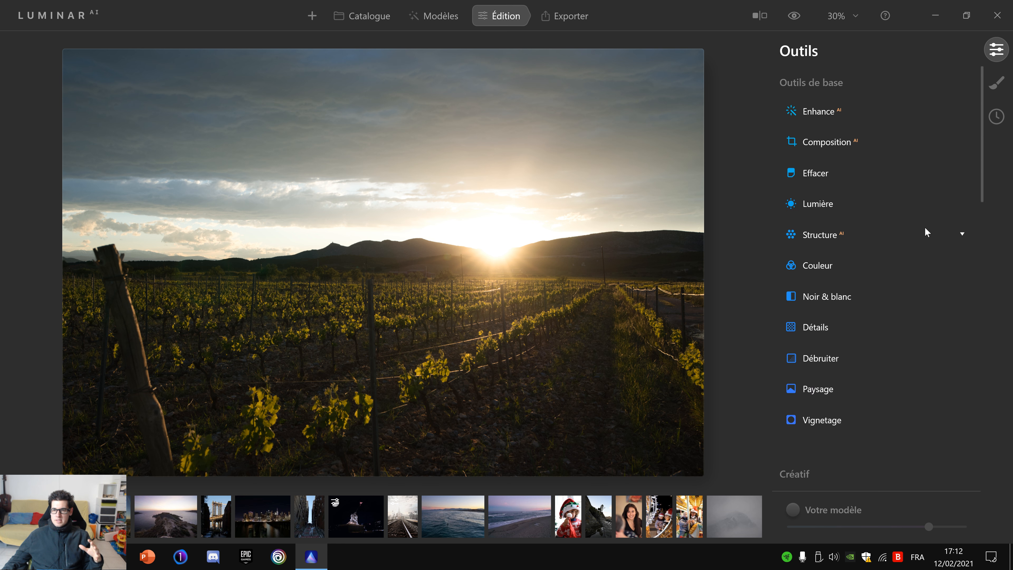
pyautogui.click(832, 110)
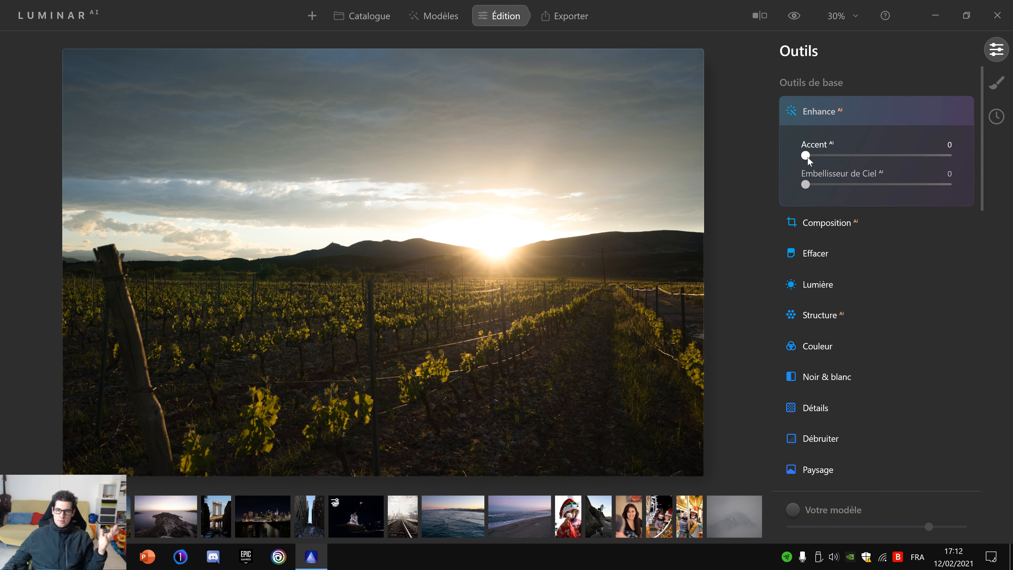
pyautogui.moveTo(807, 156); pyautogui.dragTo(975, 155)
pyautogui.moveTo(883, 154)
pyautogui.mouseDown()
pyautogui.moveTo(824, 156)
pyautogui.moveTo(876, 155)
pyautogui.mouseUp()
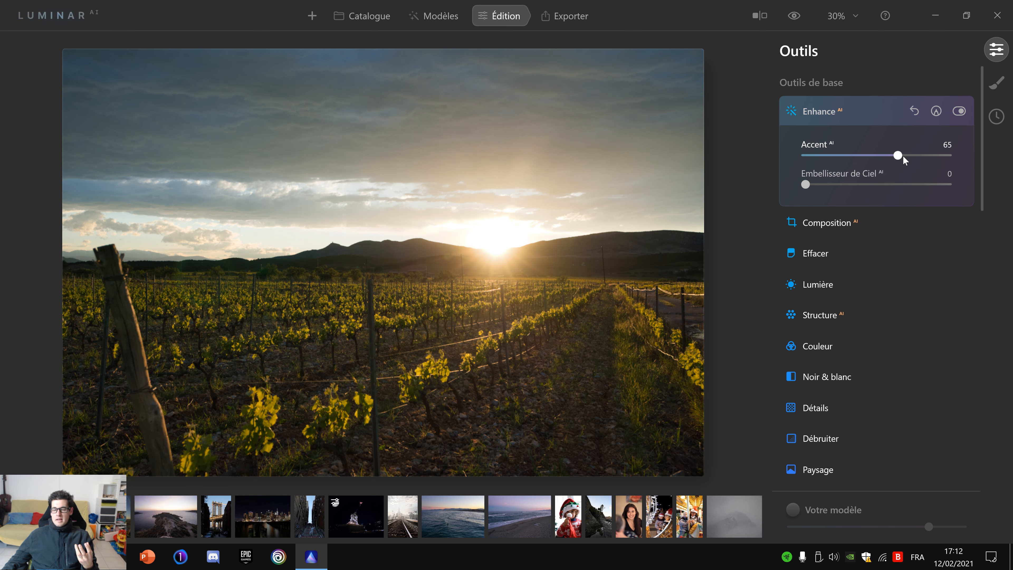
pyautogui.moveTo(938, 155); pyautogui.dragTo(872, 156)
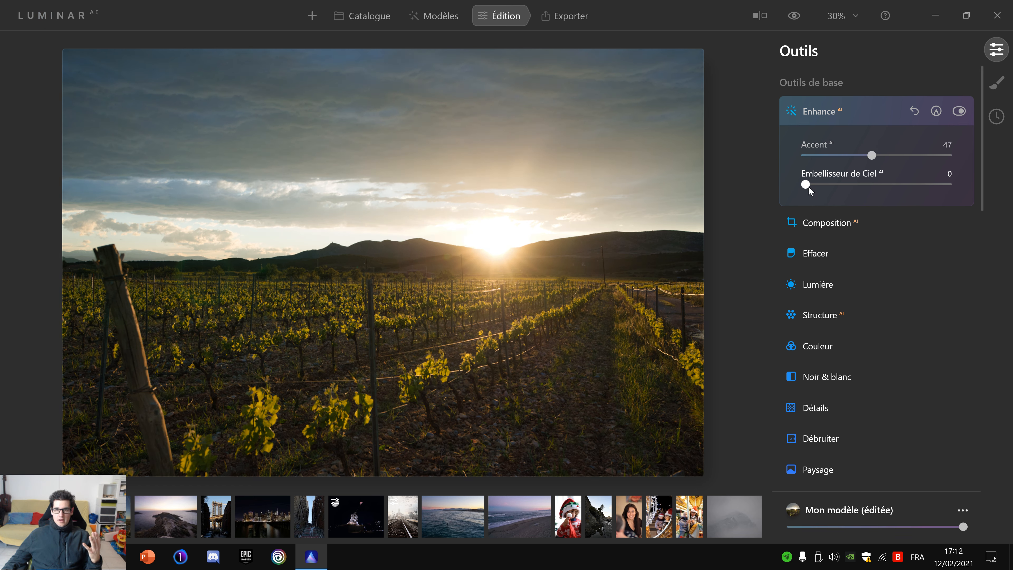
# - Try Embellisseur de Ciel at 57 and Accent at 51 separately, and return both to 0
pyautogui.moveTo(809, 185); pyautogui.dragTo(816, 185)
pyautogui.moveTo(866, 155); pyautogui.dragTo(963, 190)
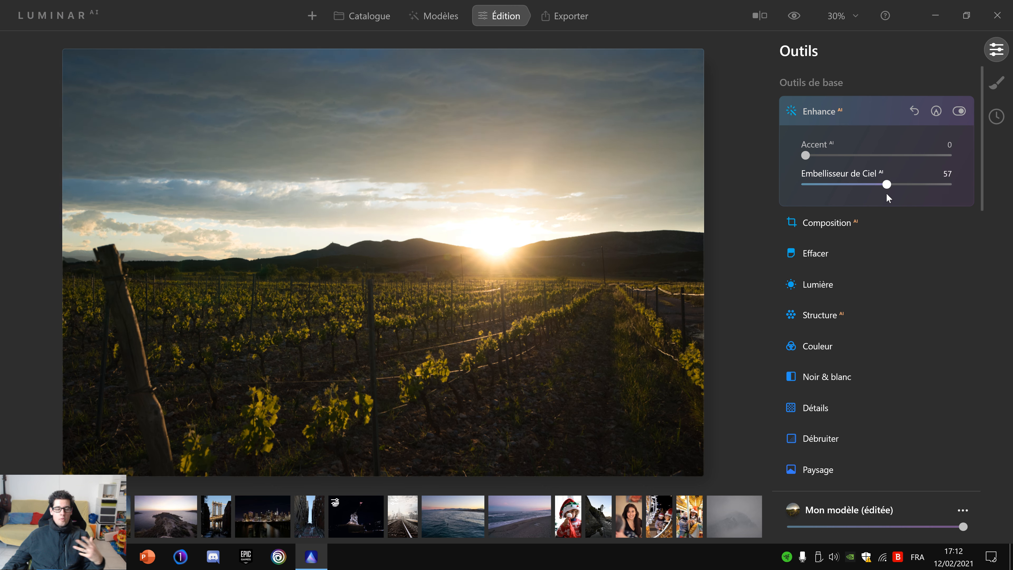
pyautogui.moveTo(854, 190); pyautogui.dragTo(878, 156)
pyautogui.moveTo(806, 184)
pyautogui.mouseDown()
pyautogui.moveTo(1007, 195)
pyautogui.moveTo(801, 186)
pyautogui.mouseUp()
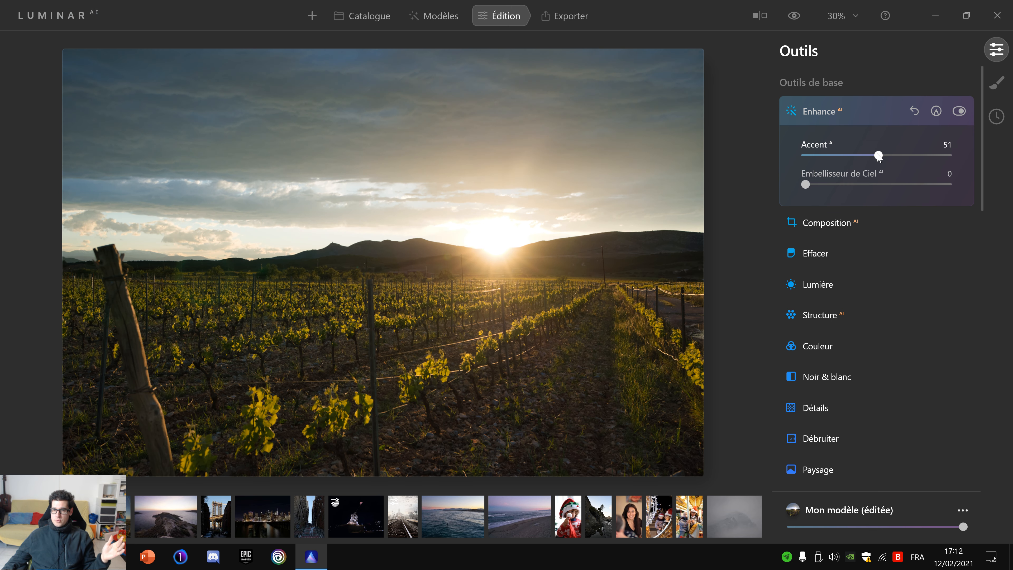
pyautogui.moveTo(878, 155); pyautogui.dragTo(784, 170)
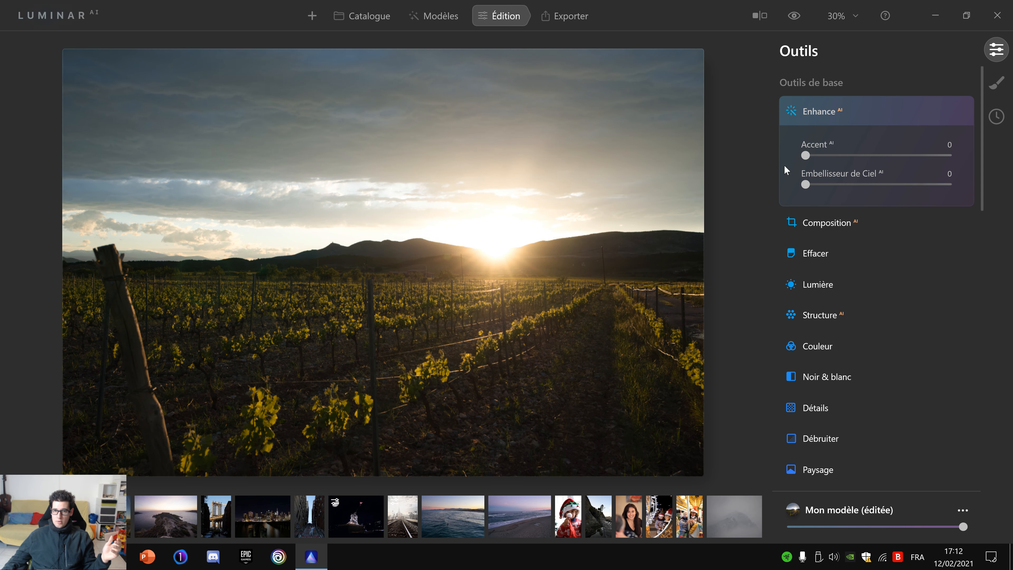
# - Review Composition AI's ratio, perspective, rotation and 3D transformation options on the vineyard photo
pyautogui.click(847, 225)
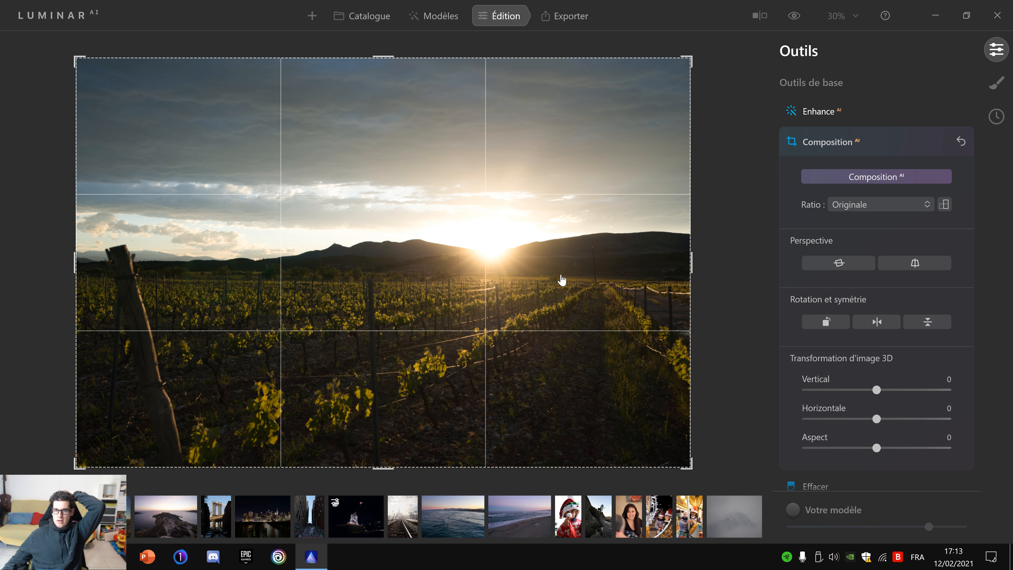
pyautogui.scroll(-3, 904, 361)
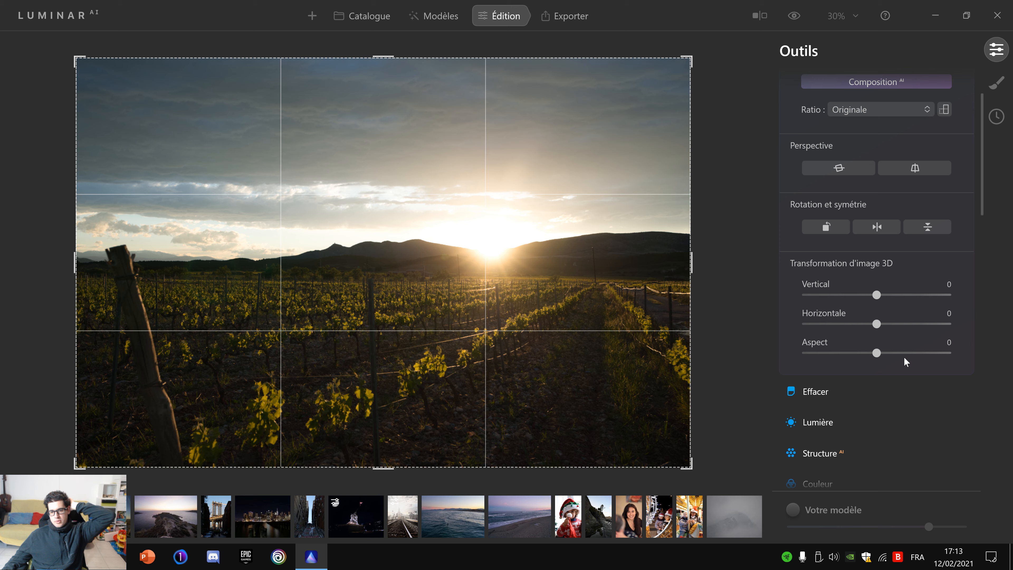
pyautogui.scroll(-2, 903, 356)
# - Erase a small spot on the hill ridge beside the sun with Effacer, using a brush radius of 20
pyautogui.click(801, 324)
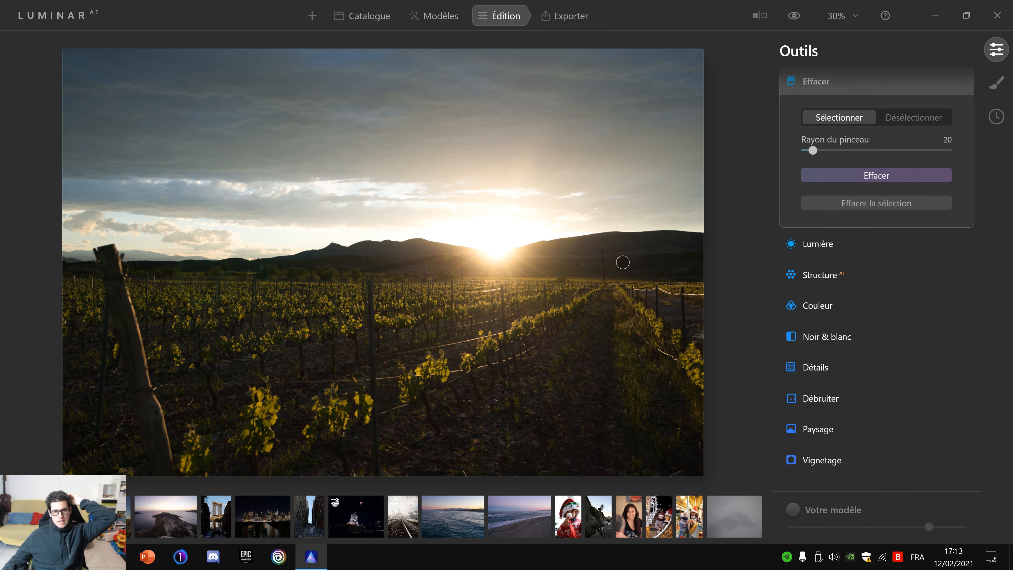
pyautogui.click(610, 232)
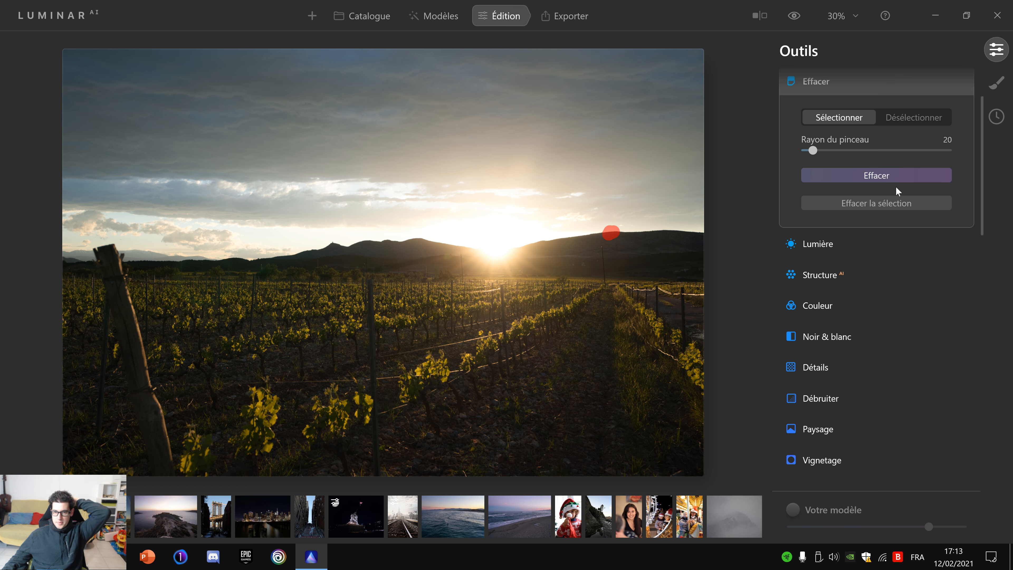
pyautogui.click(897, 179)
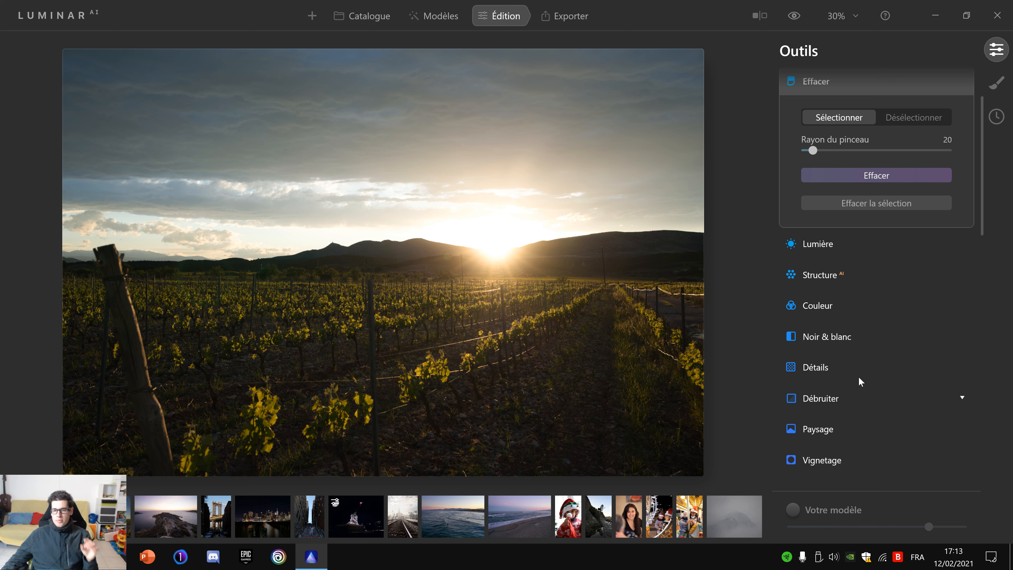
# - Try Contraste intelligent in Lumière, and set Hautes lum. to -97 and Ombres to 23
pyautogui.click(814, 243)
pyautogui.scroll(-1, 930, 300)
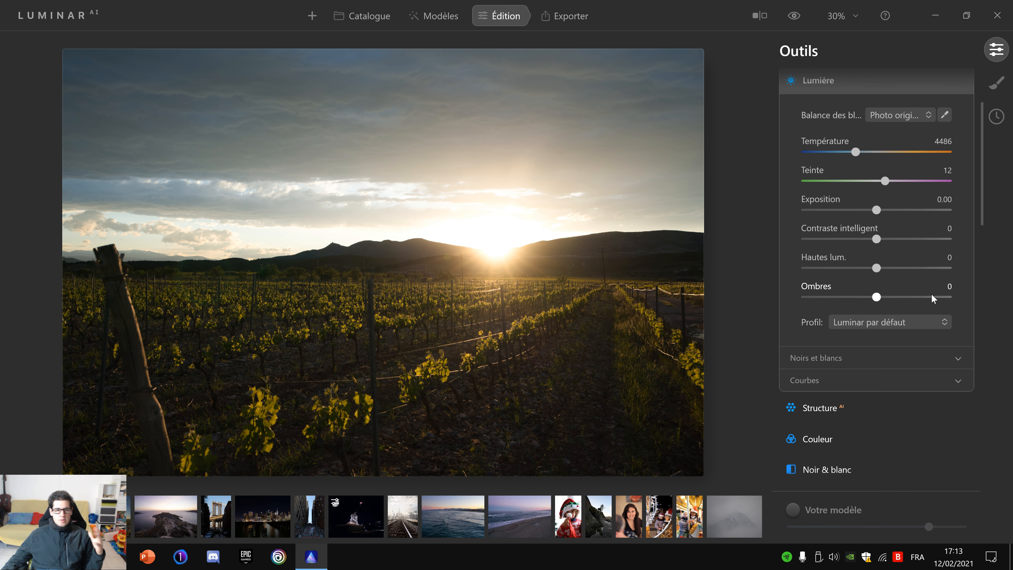
pyautogui.scroll(2, 930, 295)
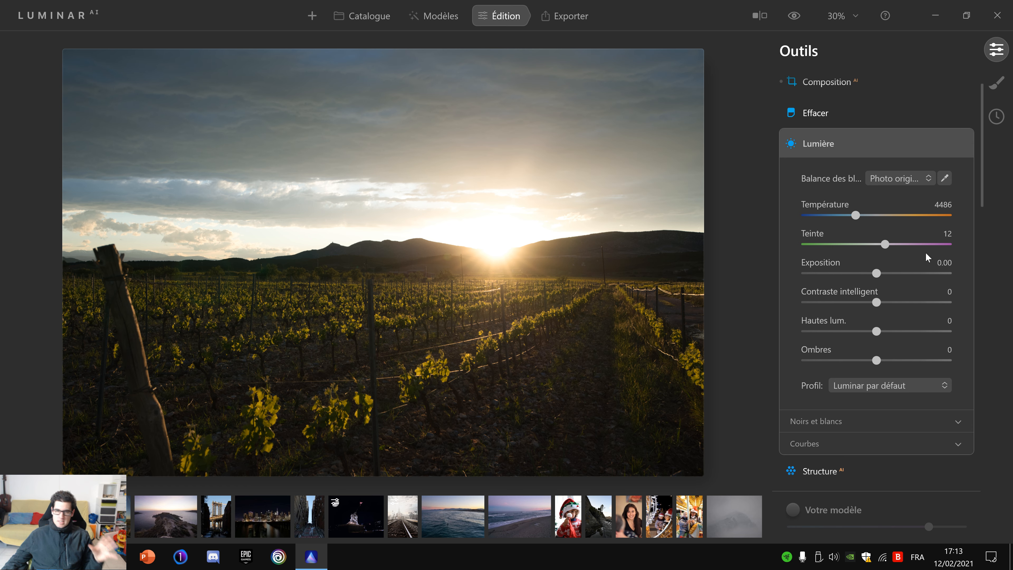
pyautogui.scroll(-1, 912, 246)
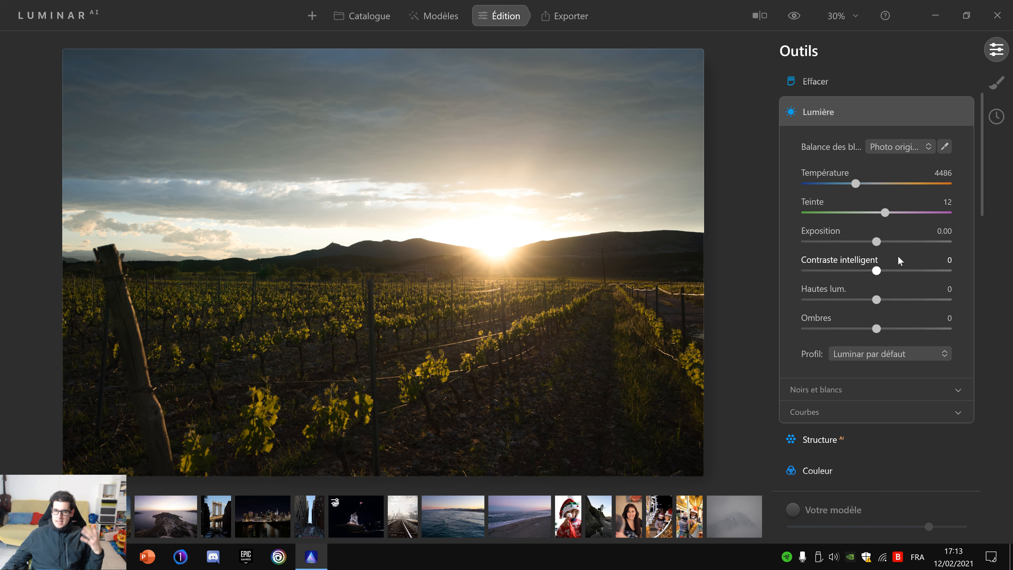
pyautogui.moveTo(878, 270)
pyautogui.mouseDown()
pyautogui.moveTo(917, 271)
pyautogui.moveTo(801, 273)
pyautogui.moveTo(878, 273)
pyautogui.mouseUp()
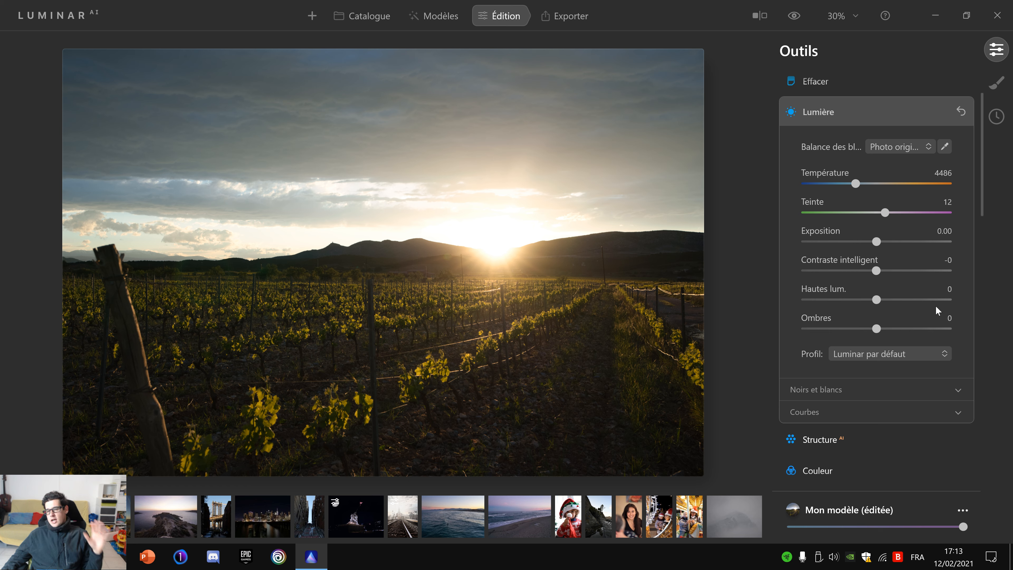
pyautogui.moveTo(874, 302); pyautogui.dragTo(806, 315)
pyautogui.moveTo(876, 328); pyautogui.dragTo(895, 329)
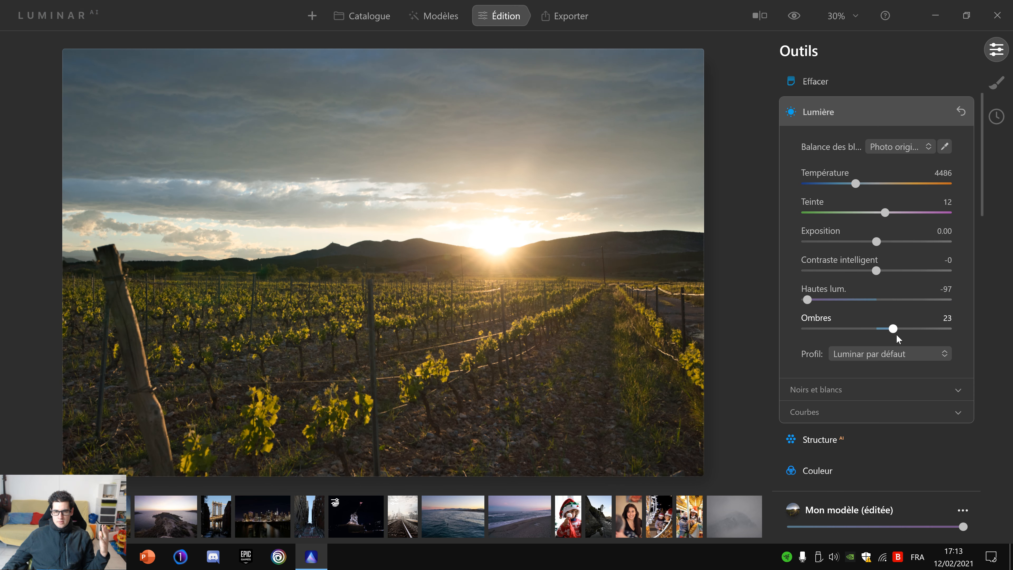
# - Review the profile choices offered in Lumière and keep Luminar par défaut
pyautogui.scroll(-2, 937, 319)
pyautogui.click(918, 294)
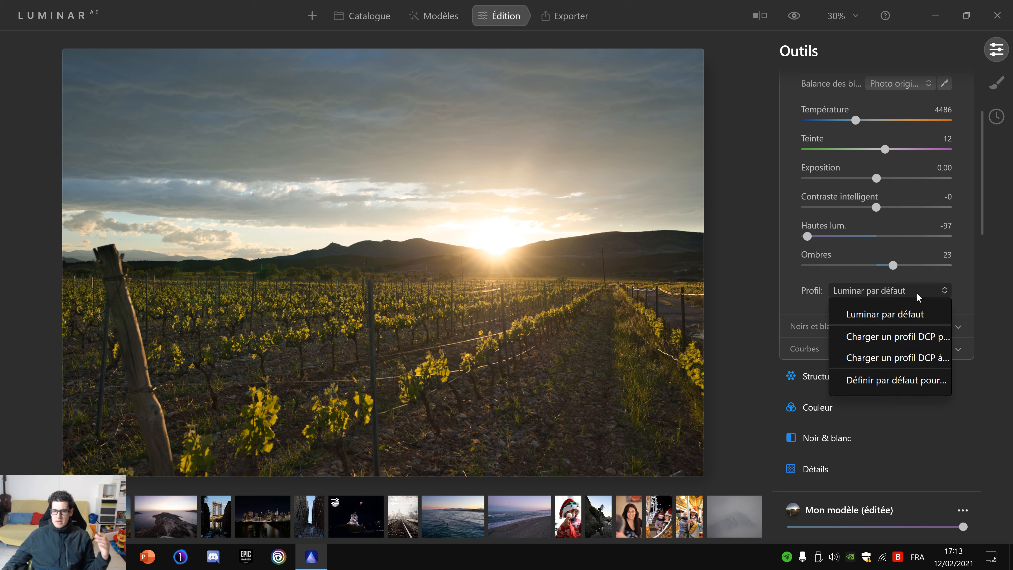
pyautogui.click(934, 426)
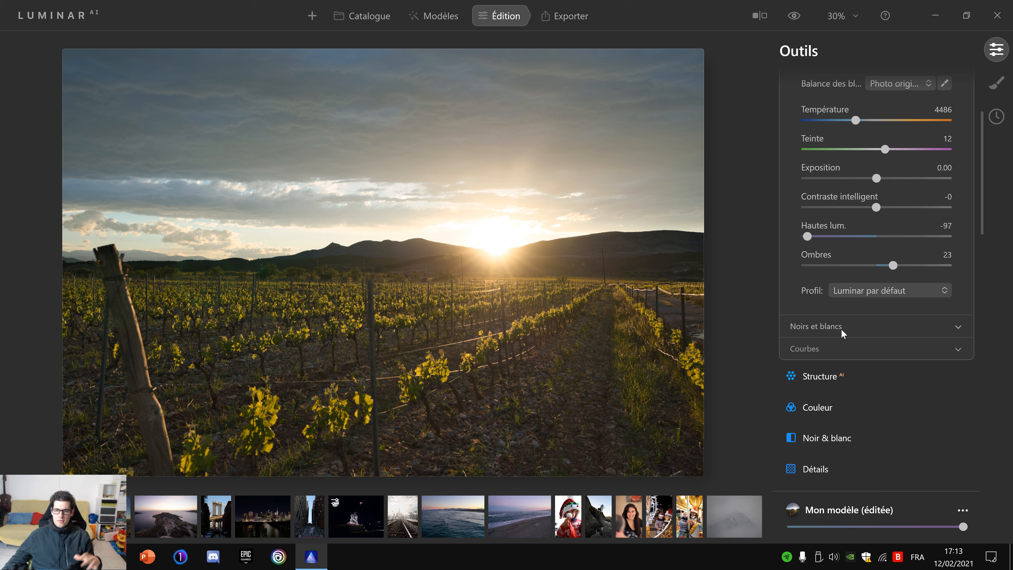
# - Set Blancs to -83 in Lumière, and try the Noirs adjustment before returning it to 0
pyautogui.click(917, 331)
pyautogui.moveTo(876, 357); pyautogui.dragTo(817, 359)
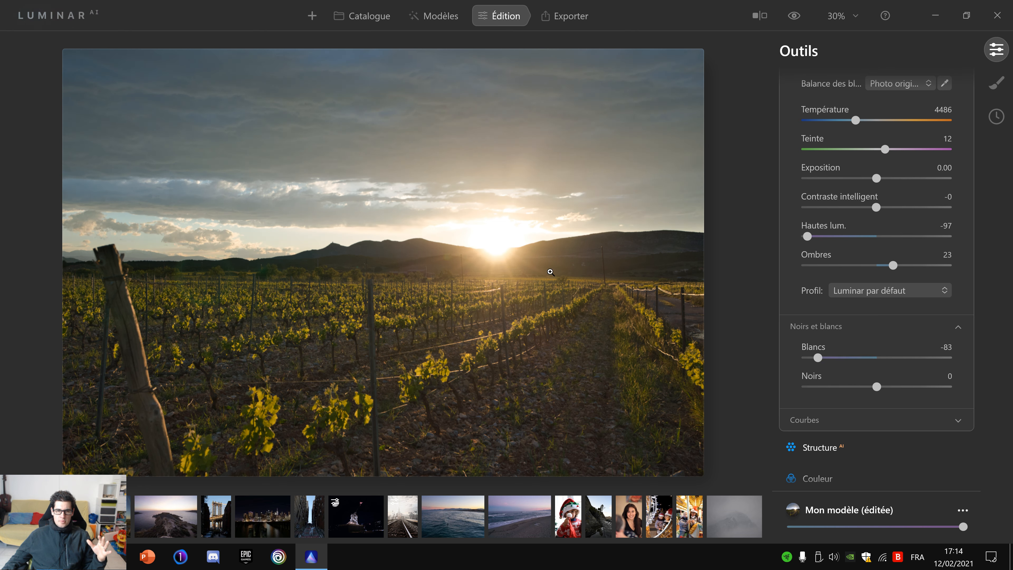
pyautogui.moveTo(877, 391)
pyautogui.mouseDown()
pyautogui.moveTo(893, 390)
pyautogui.moveTo(876, 389)
pyautogui.mouseUp()
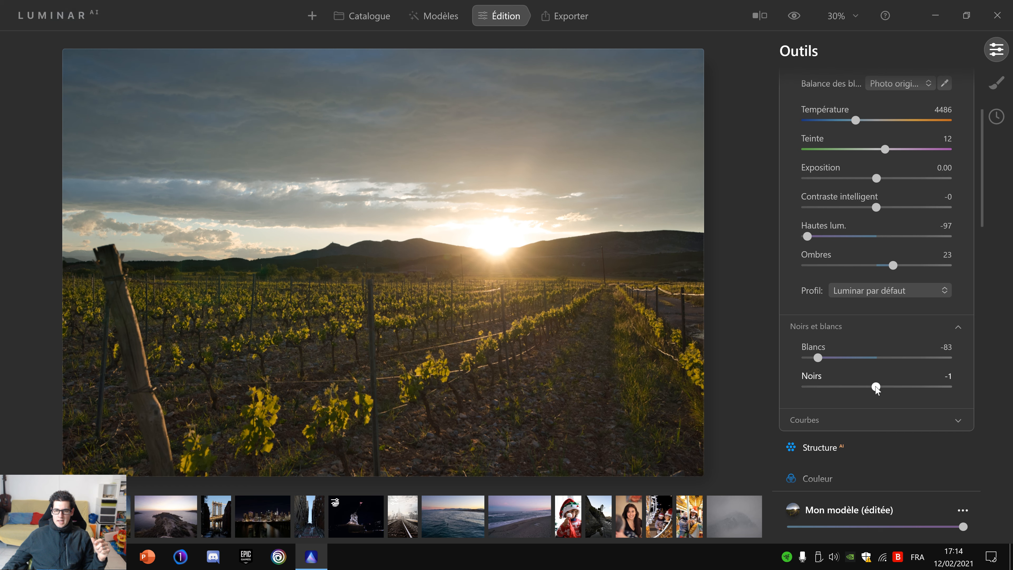
# - Warm the vineyard photo by setting Température to 4899, and fine-tune Contraste intelligent
pyautogui.scroll(1, 910, 215)
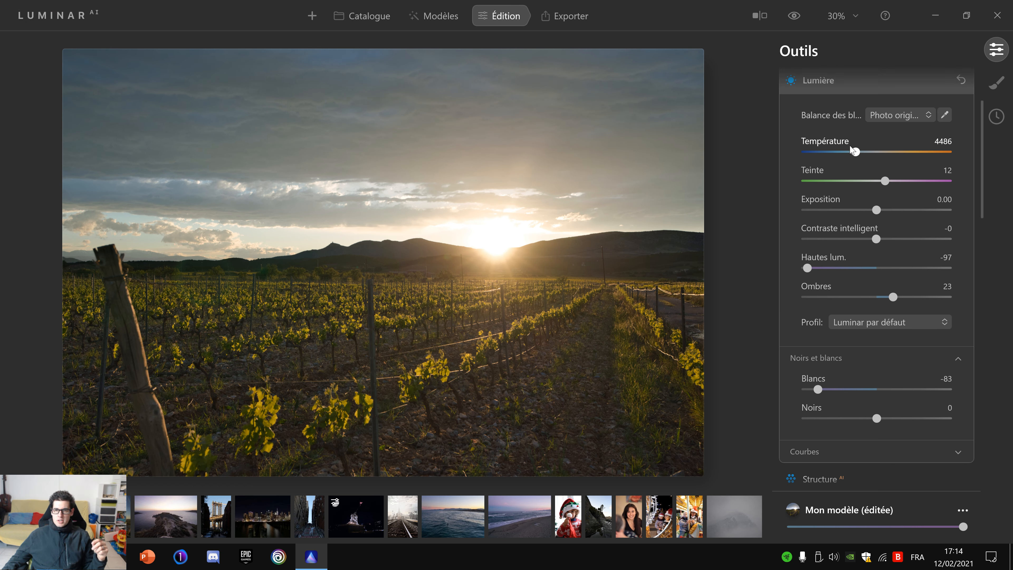
pyautogui.moveTo(856, 153); pyautogui.dragTo(860, 153)
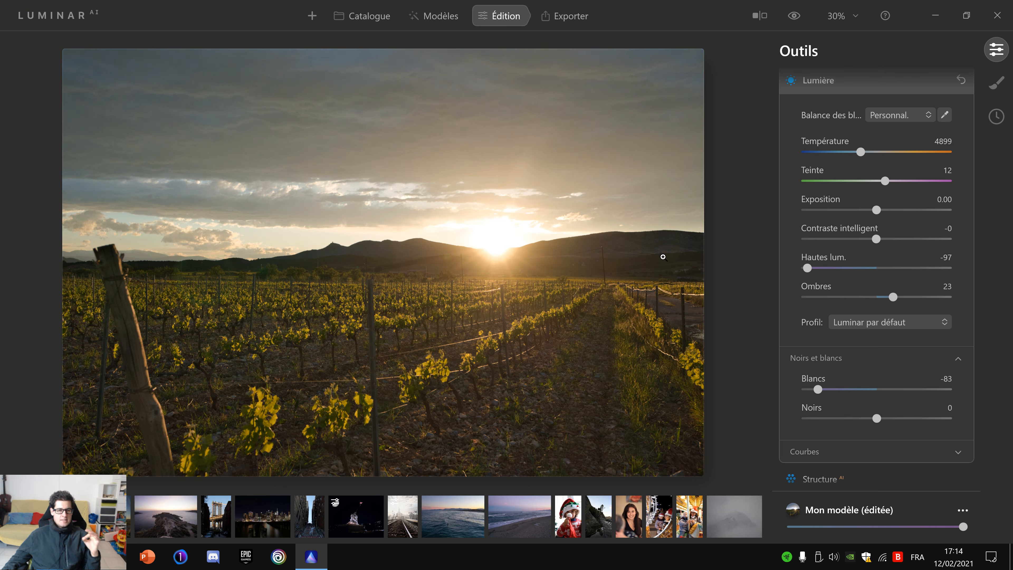
pyautogui.moveTo(887, 238)
pyautogui.mouseDown()
pyautogui.moveTo(931, 240)
pyautogui.moveTo(879, 239)
pyautogui.mouseUp()
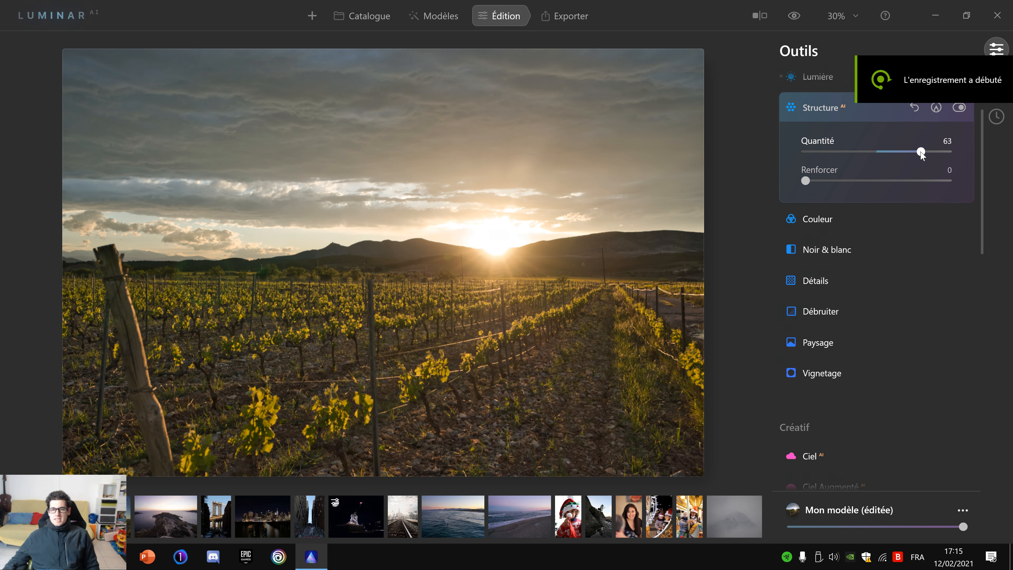
# - Set Structure AI Quantité to 43 and try Renforcer, bringing it back to 0
pyautogui.moveTo(921, 154)
pyautogui.mouseDown()
pyautogui.moveTo(856, 152)
pyautogui.moveTo(916, 154)
pyautogui.mouseUp()
pyautogui.moveTo(807, 181); pyautogui.dragTo(780, 181)
pyautogui.moveTo(909, 152)
pyautogui.mouseDown()
pyautogui.moveTo(874, 154)
pyautogui.moveTo(907, 153)
pyautogui.mouseUp()
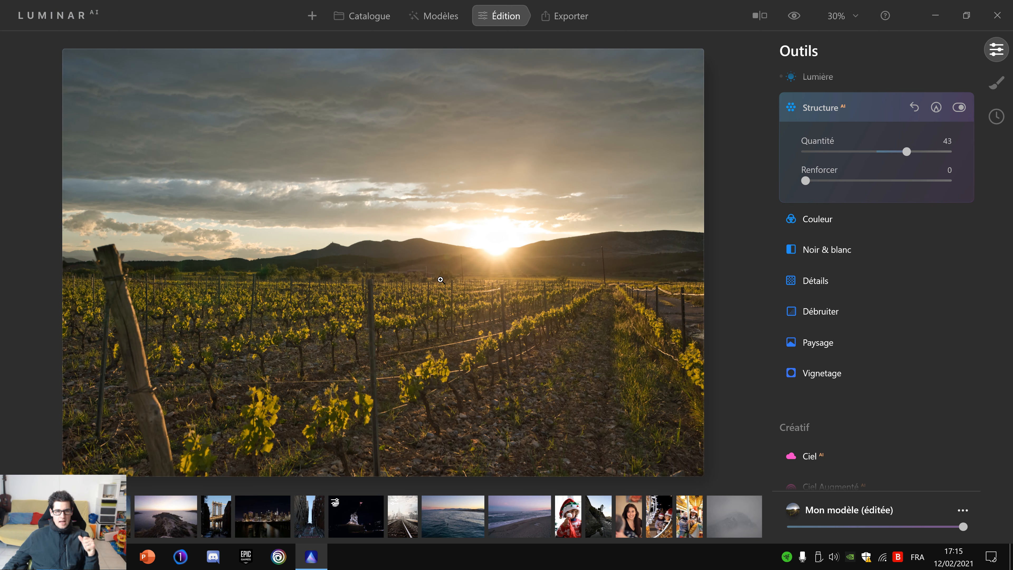
# - In Couleur, set Saturation to 5 and Vibrance to -32, and test Supprimer les dominantes de couleur, returning it to 0
pyautogui.click(817, 219)
pyautogui.moveTo(887, 180)
pyautogui.mouseDown()
pyautogui.moveTo(910, 180)
pyautogui.moveTo(884, 179)
pyautogui.mouseUp()
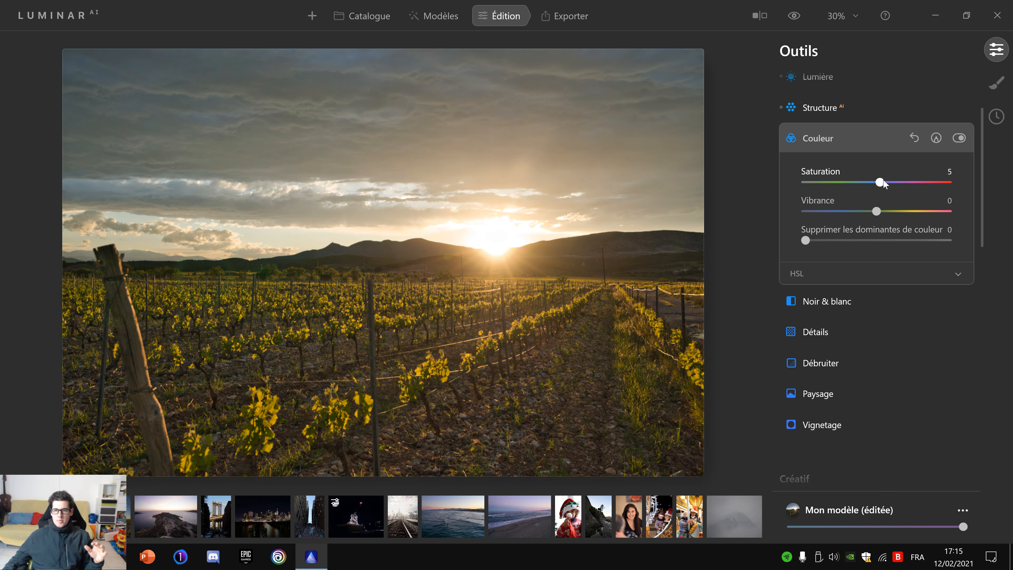
pyautogui.moveTo(925, 214); pyautogui.dragTo(853, 211)
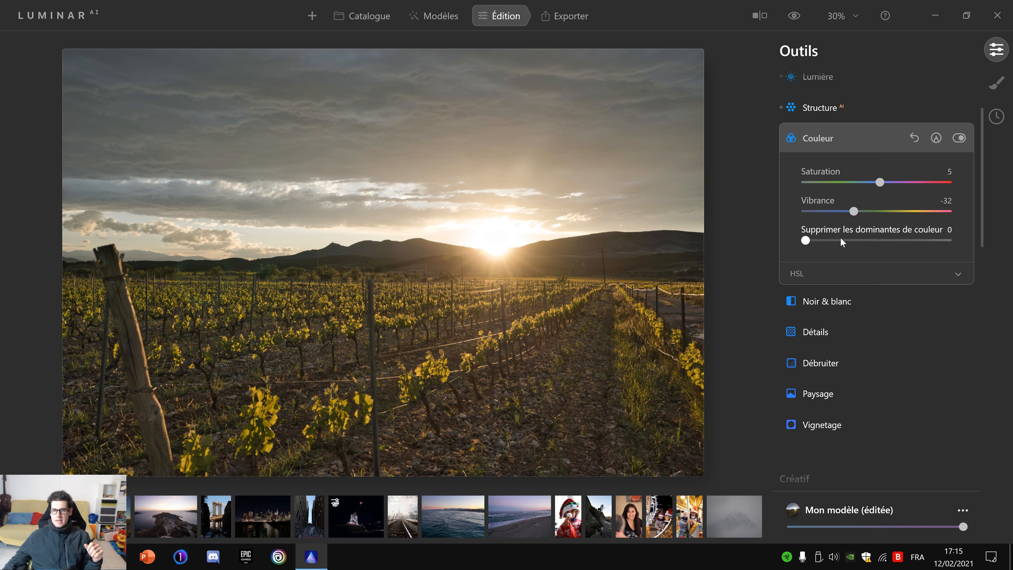
pyautogui.moveTo(820, 245); pyautogui.dragTo(795, 240)
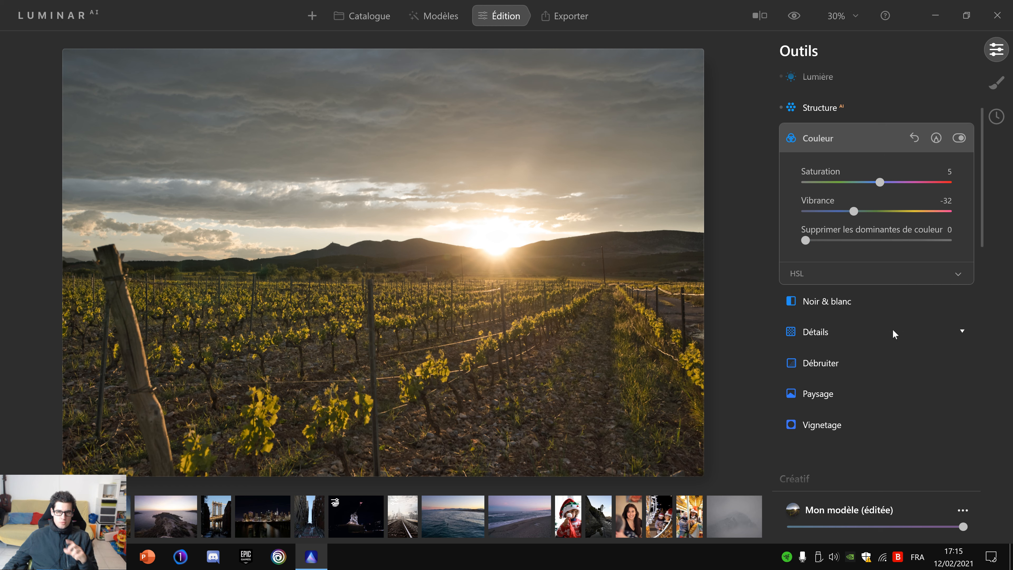
# - Show the HSL Tonalité settings for the individual colours in Couleur
pyautogui.click(833, 275)
pyautogui.scroll(-3, 857, 259)
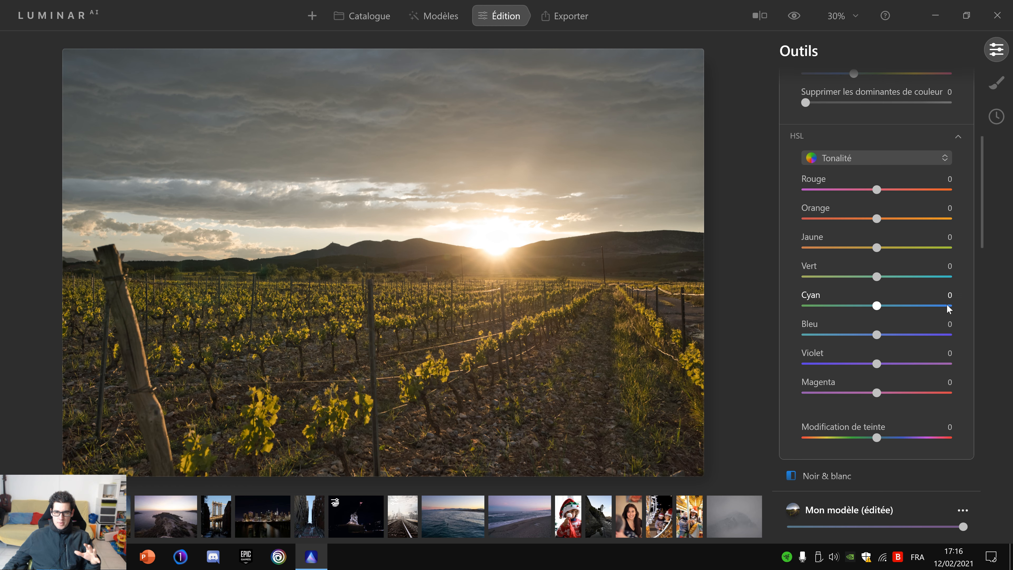
# - Set the HSL hues to -6 for red, -31 for orange, 6 for yellow and 24 for green
pyautogui.moveTo(879, 229); pyautogui.dragTo(855, 233)
pyautogui.moveTo(877, 190)
pyautogui.mouseDown()
pyautogui.moveTo(927, 194)
pyautogui.moveTo(855, 194)
pyautogui.moveTo(873, 191)
pyautogui.mouseUp()
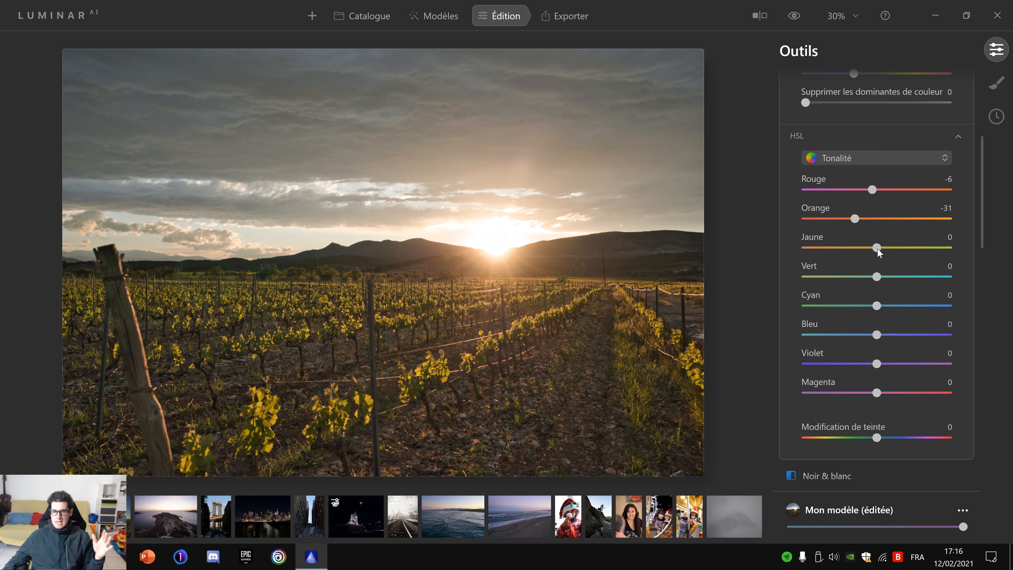
pyautogui.moveTo(877, 248); pyautogui.dragTo(893, 288)
pyautogui.scroll(-1, 883, 306)
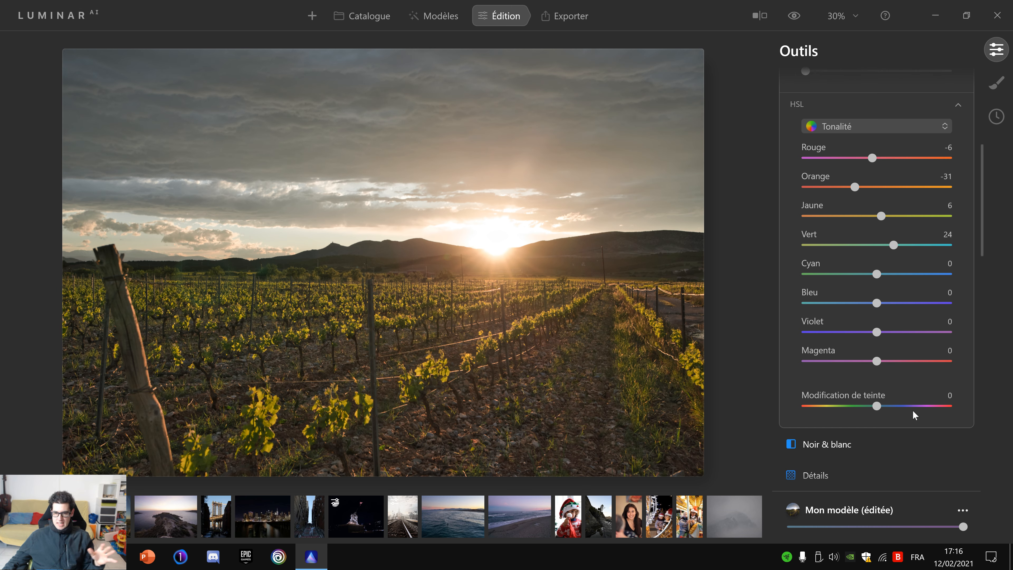
# - Try an overall hue shift of 42 on the vineyard photo and undo it
pyautogui.moveTo(877, 406)
pyautogui.mouseDown()
pyautogui.moveTo(927, 407)
pyautogui.moveTo(887, 413)
pyautogui.moveTo(895, 409)
pyautogui.mouseUp()
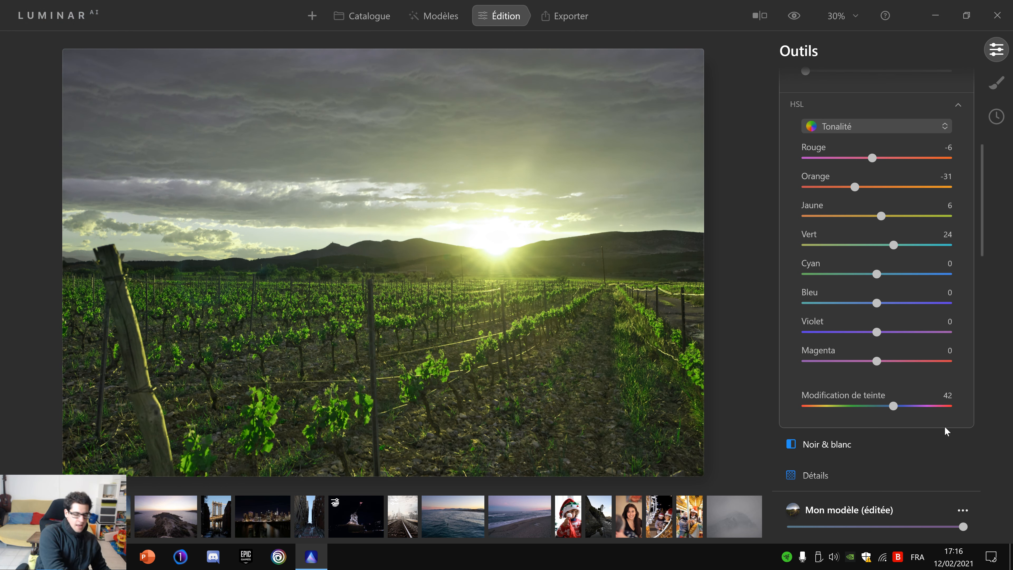
pyautogui.hotkey('ctrl', 'z')
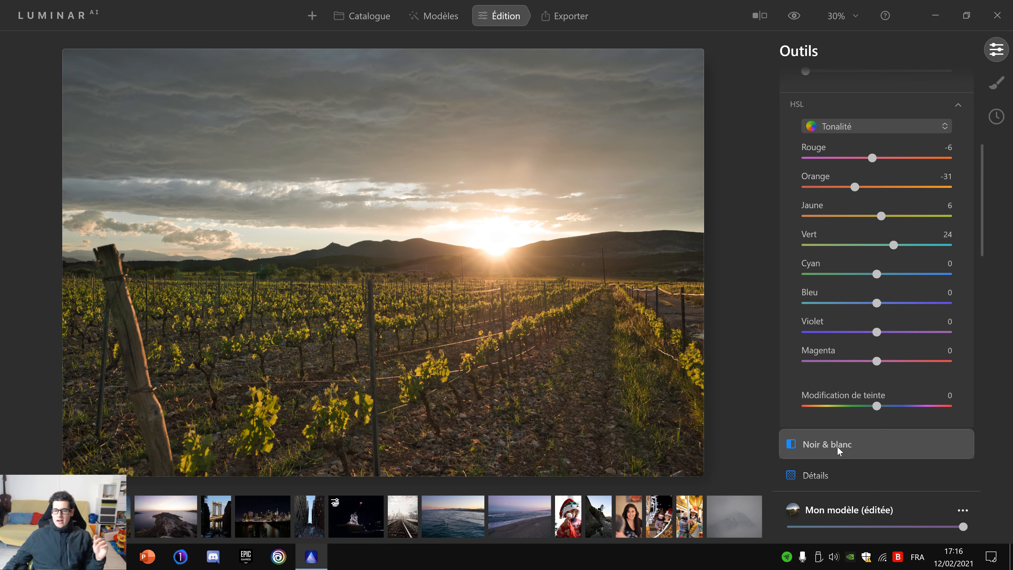
# - Try converting the vineyard photo to black and white with the red luminance at 4
pyautogui.click(826, 444)
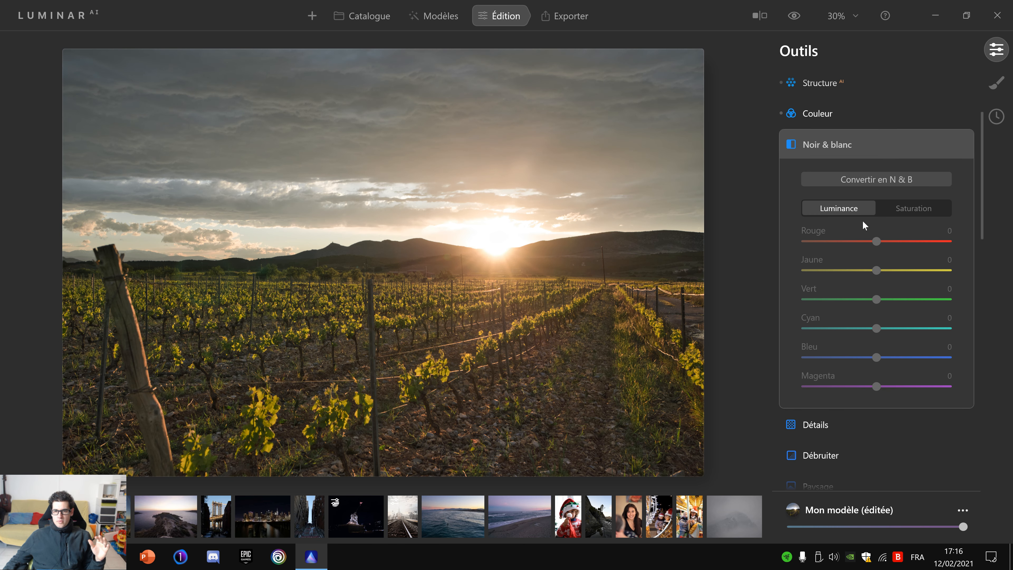
pyautogui.click(897, 208)
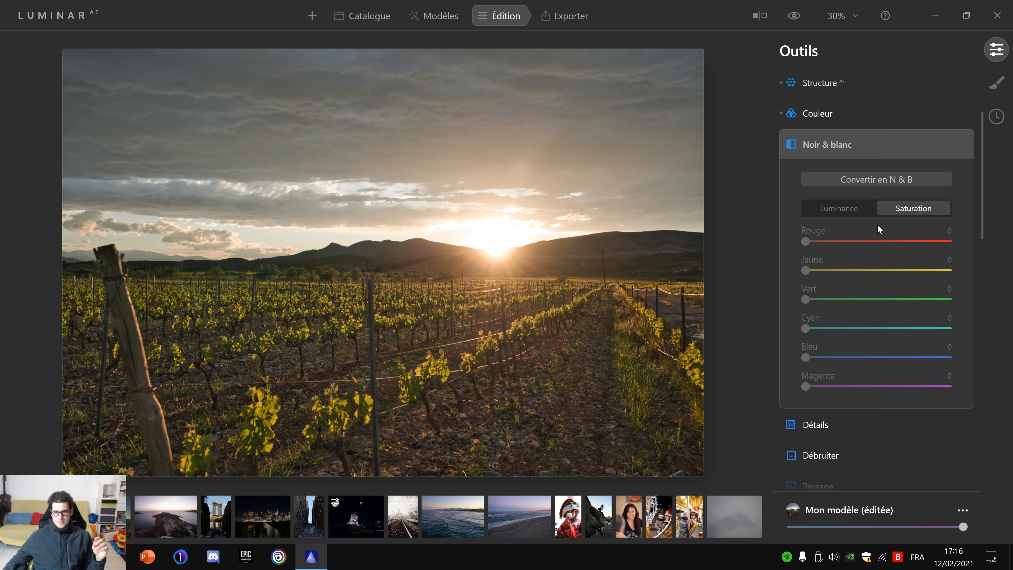
pyautogui.click(883, 180)
pyautogui.moveTo(805, 242)
pyautogui.mouseDown()
pyautogui.moveTo(921, 240)
pyautogui.moveTo(789, 242)
pyautogui.mouseUp()
pyautogui.click(837, 208)
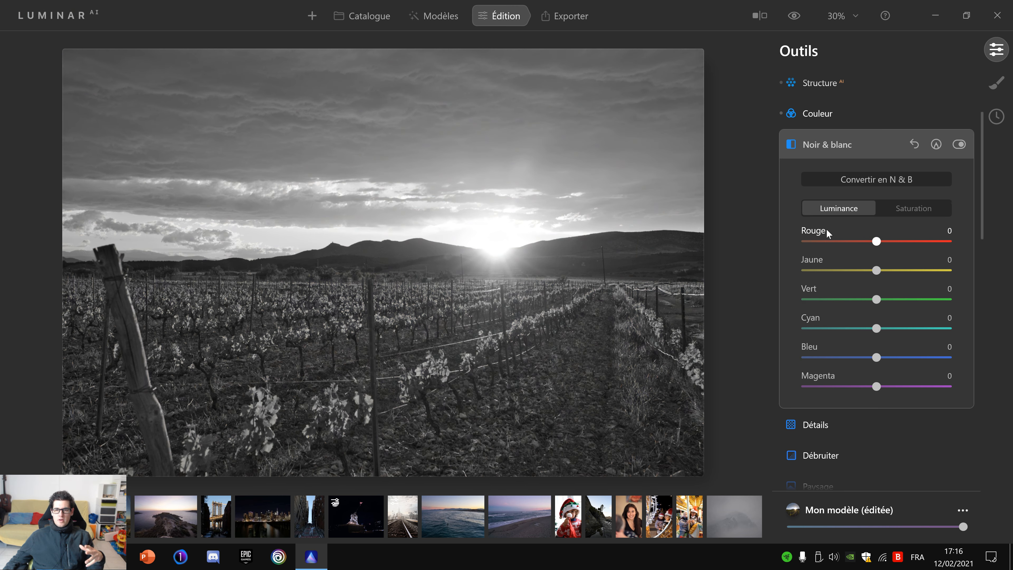
pyautogui.moveTo(913, 242); pyautogui.dragTo(874, 284)
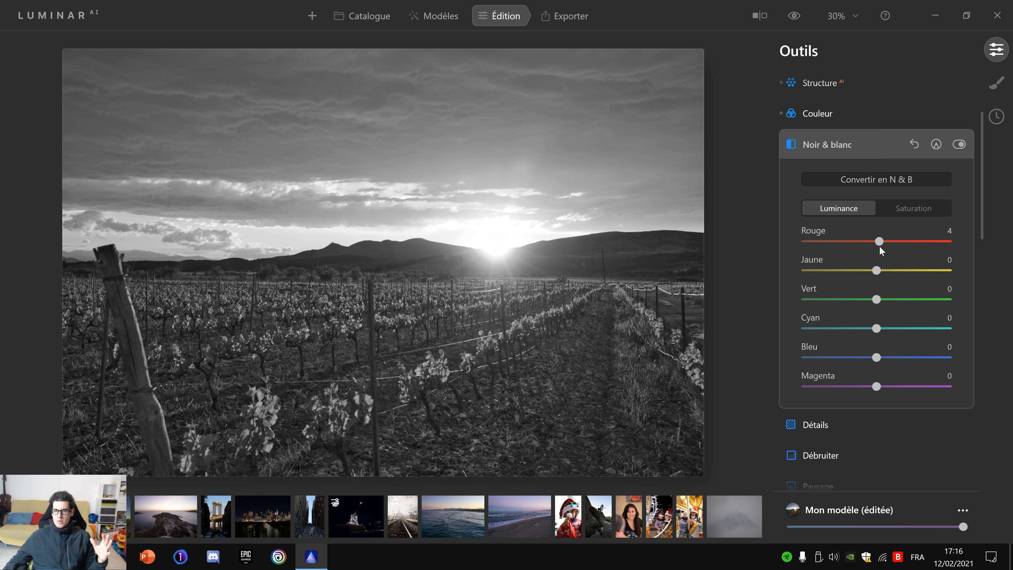
# - Try black-and-white saturation of 87 for red and 16 for yellow, and reset the Noir & blanc adjustments
pyautogui.click(908, 211)
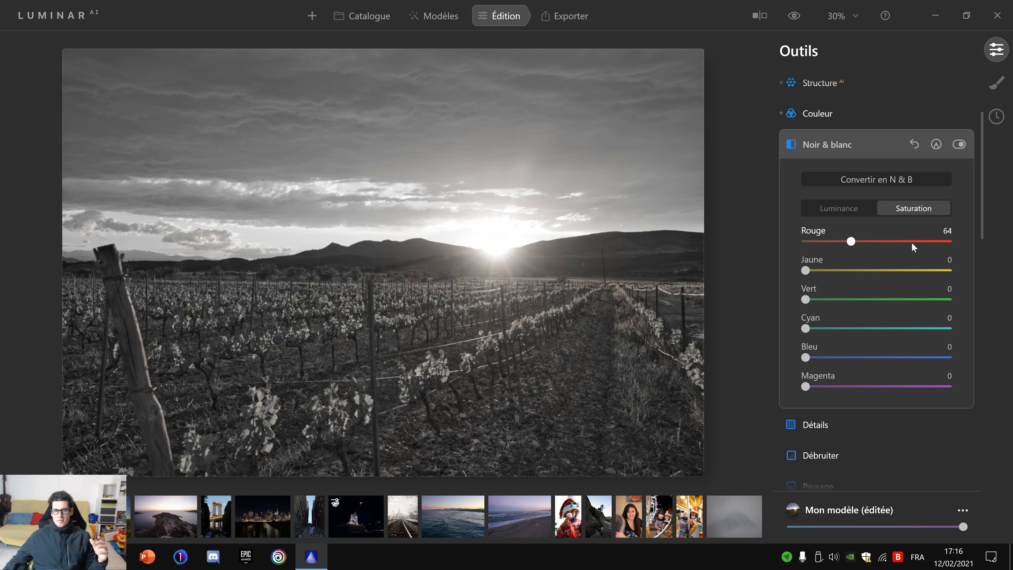
pyautogui.moveTo(818, 271); pyautogui.dragTo(769, 307)
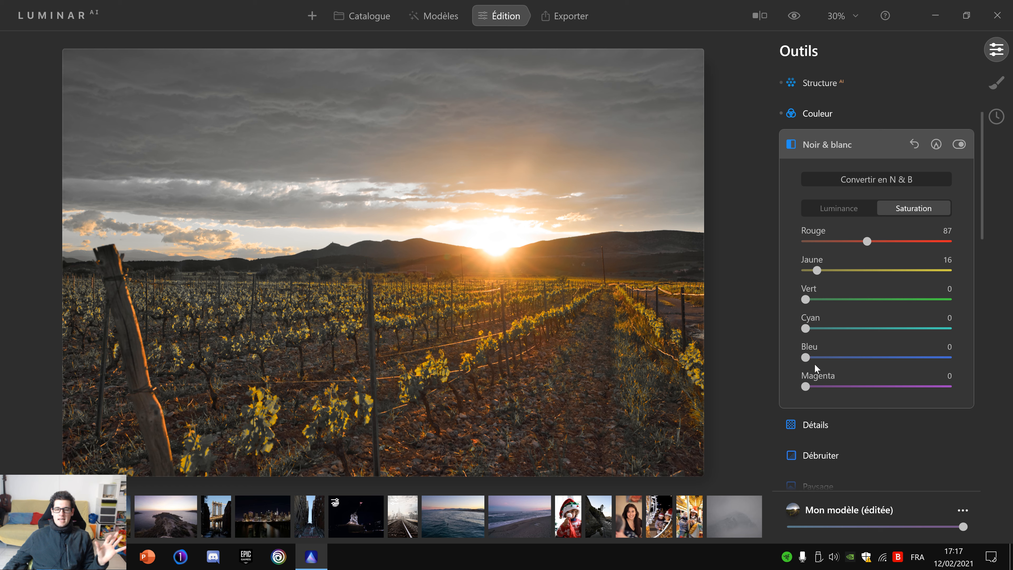
pyautogui.moveTo(806, 357); pyautogui.dragTo(804, 386)
pyautogui.click(914, 145)
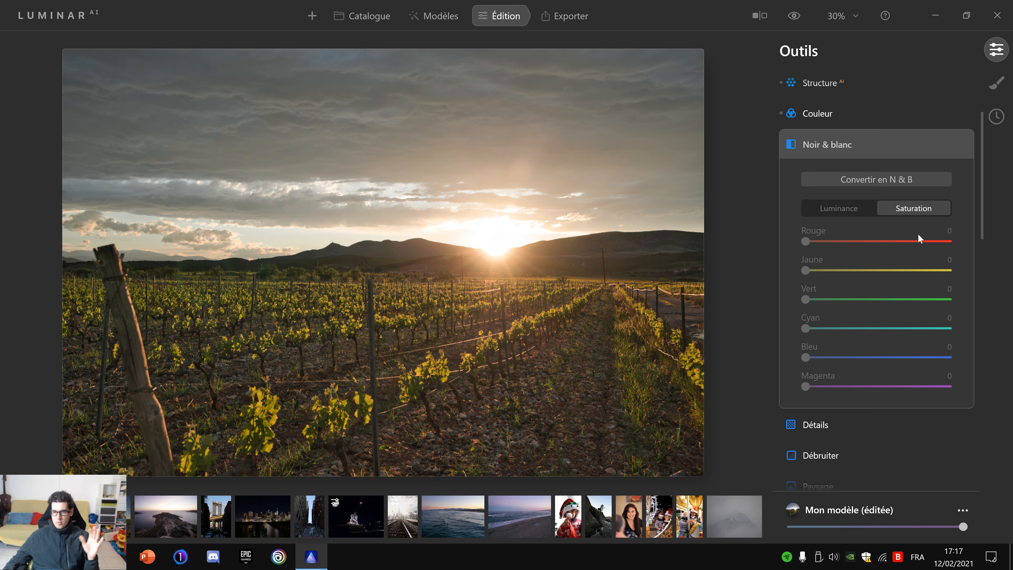
# - Try the fine, medium and coarse detail amounts and the sharpening in Détails, returning each to 0
pyautogui.scroll(-1, 871, 253)
pyautogui.click(816, 393)
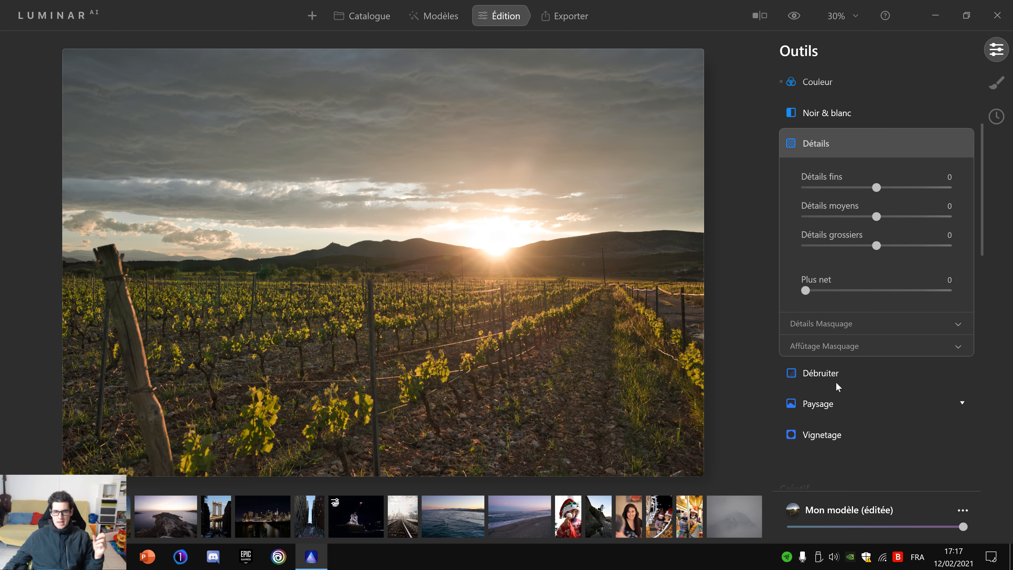
pyautogui.moveTo(879, 188); pyautogui.dragTo(877, 246)
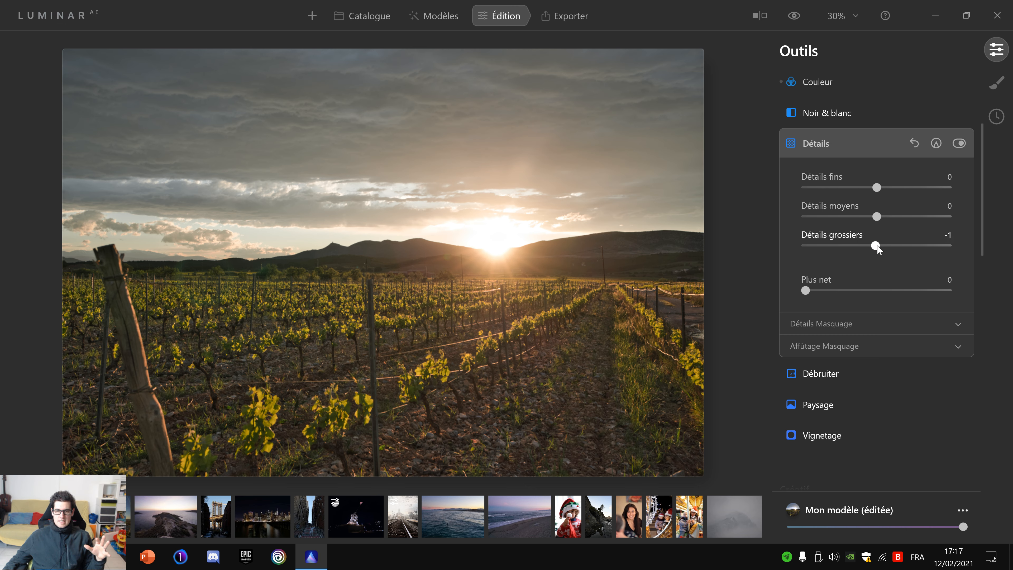
pyautogui.moveTo(806, 291)
pyautogui.mouseDown()
pyautogui.moveTo(915, 291)
pyautogui.moveTo(795, 296)
pyautogui.mouseUp()
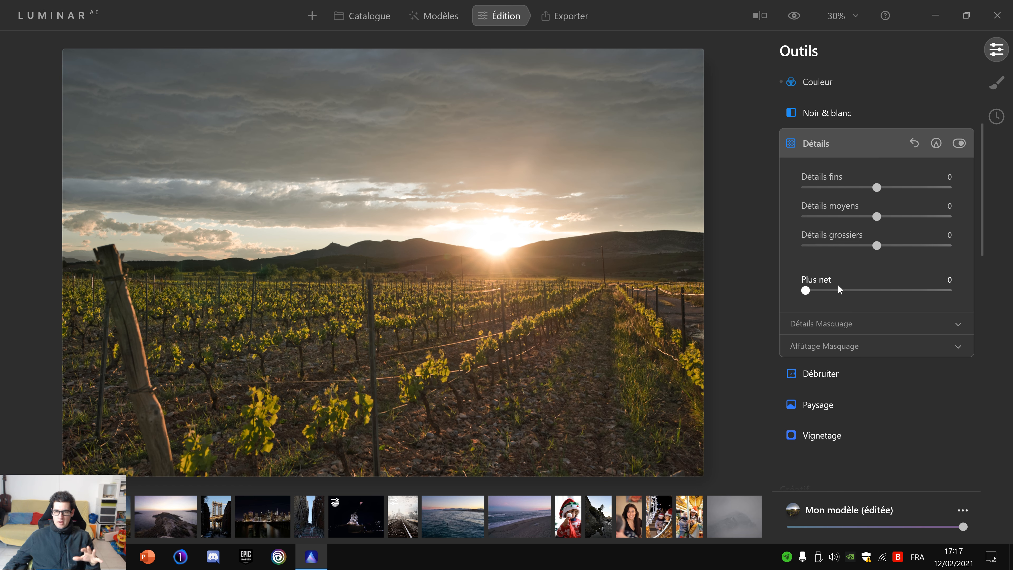
# - Reset the Détails tool so that it is no longer applied to the photo
pyautogui.scroll(5, 852, 165)
pyautogui.click(814, 174)
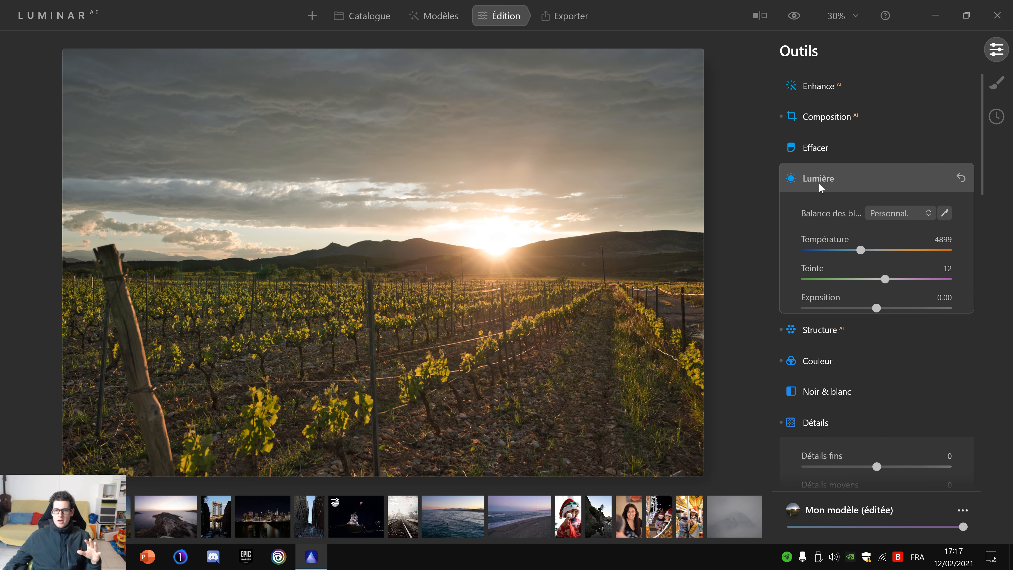
pyautogui.click(813, 109)
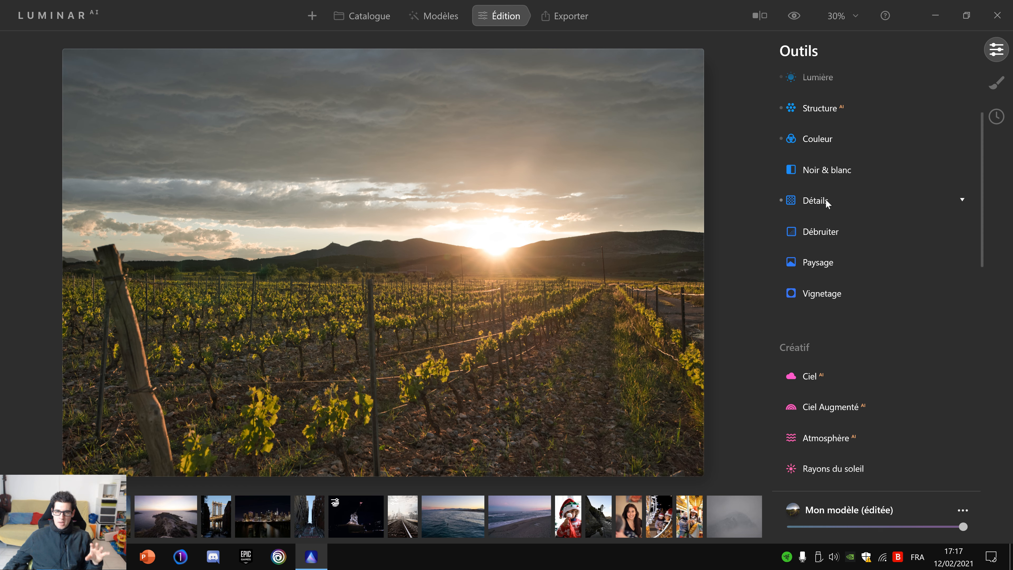
pyautogui.click(805, 200)
pyautogui.click(917, 200)
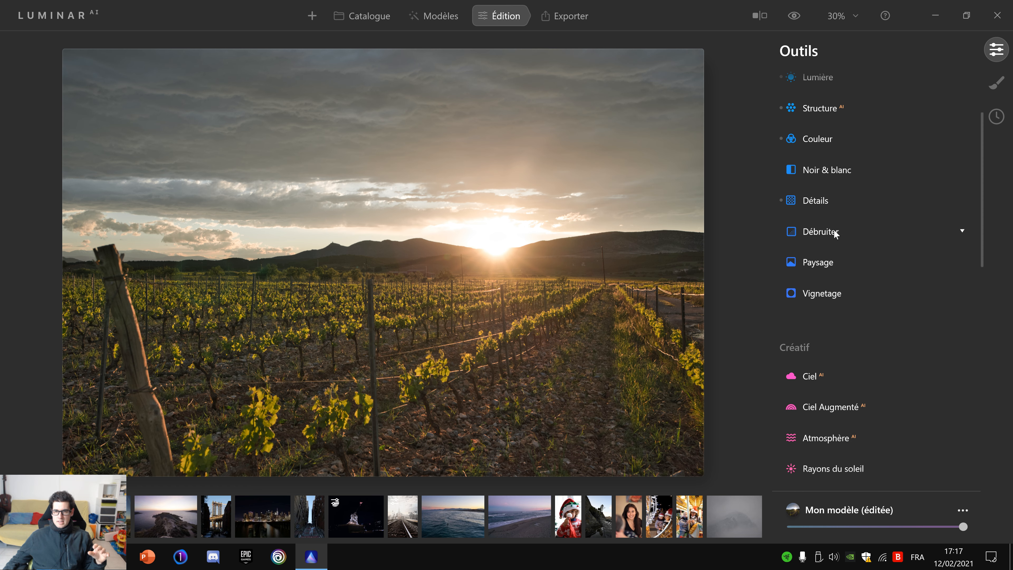
pyautogui.click(840, 232)
pyautogui.click(816, 201)
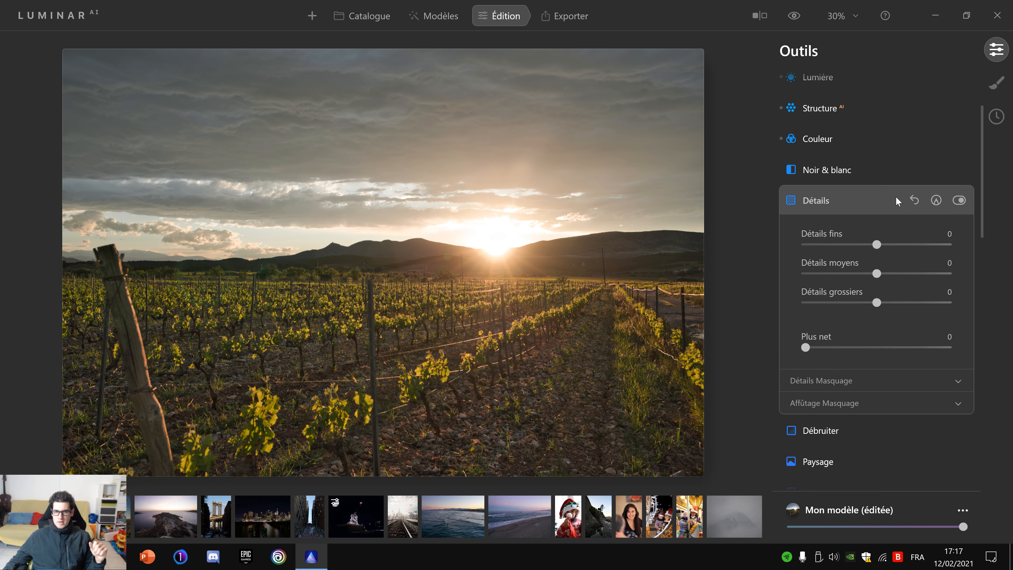
pyautogui.click(832, 205)
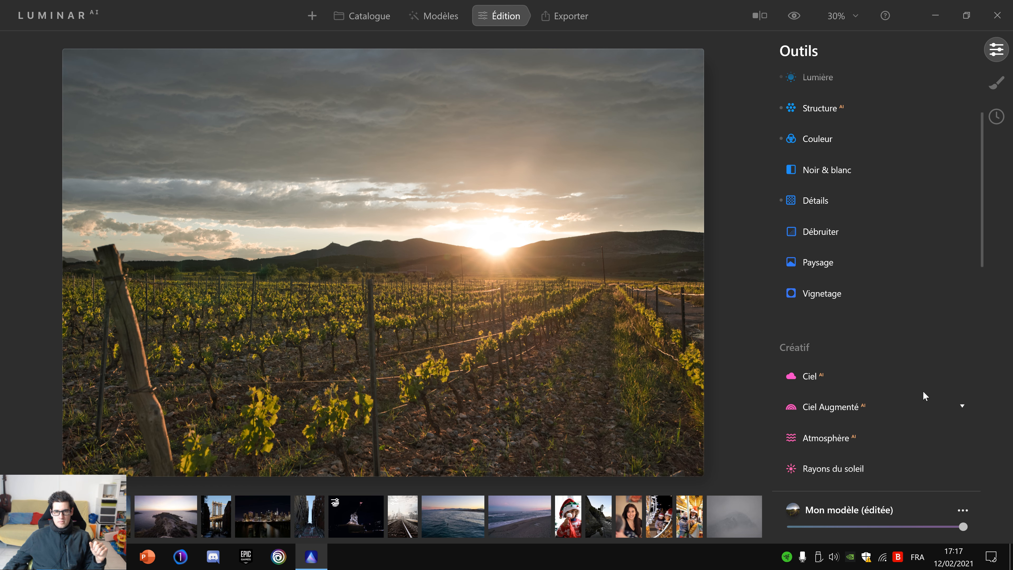
pyautogui.click(792, 199)
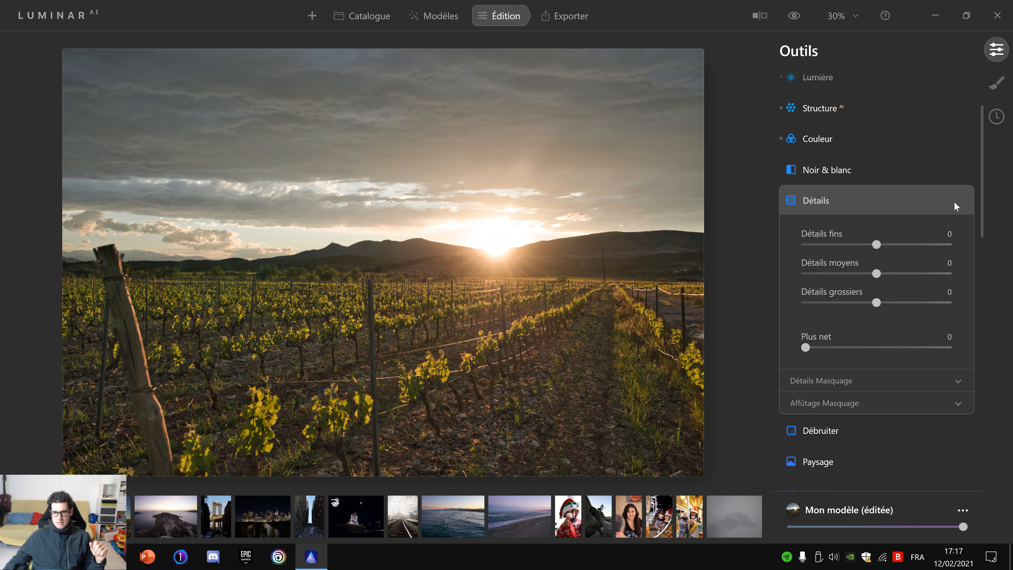
pyautogui.click(800, 206)
# - Try the Paysage haze reduction, return it to 0, and set Heure dorée to 9
pyautogui.click(833, 232)
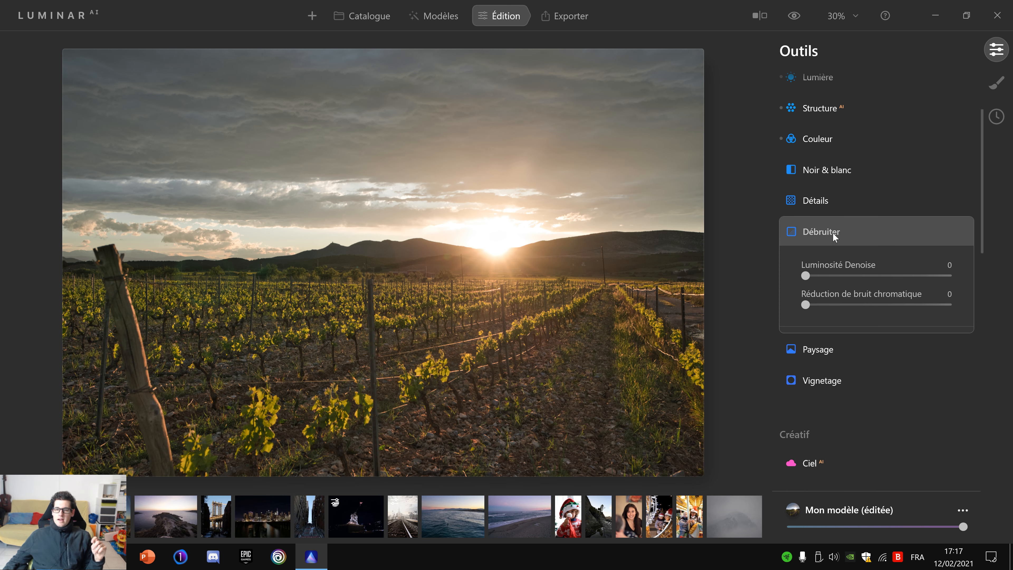
pyautogui.scroll(-1, 900, 324)
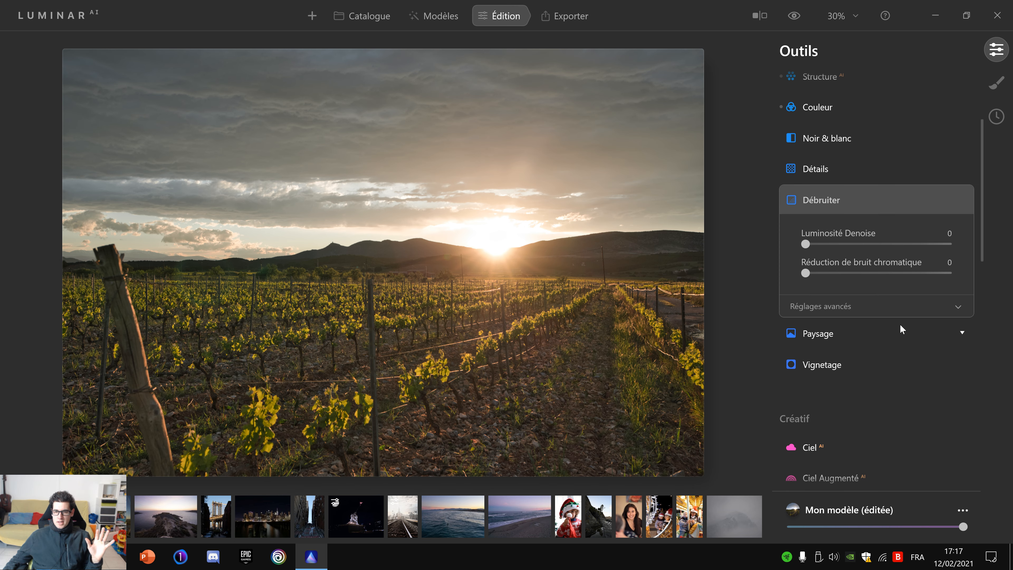
pyautogui.click(826, 335)
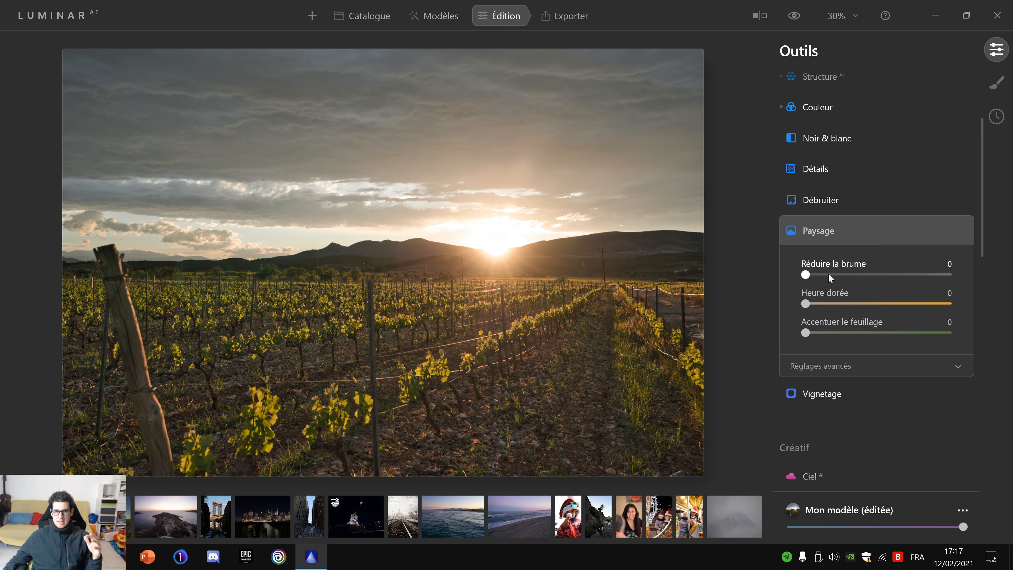
pyautogui.moveTo(824, 274); pyautogui.dragTo(788, 278)
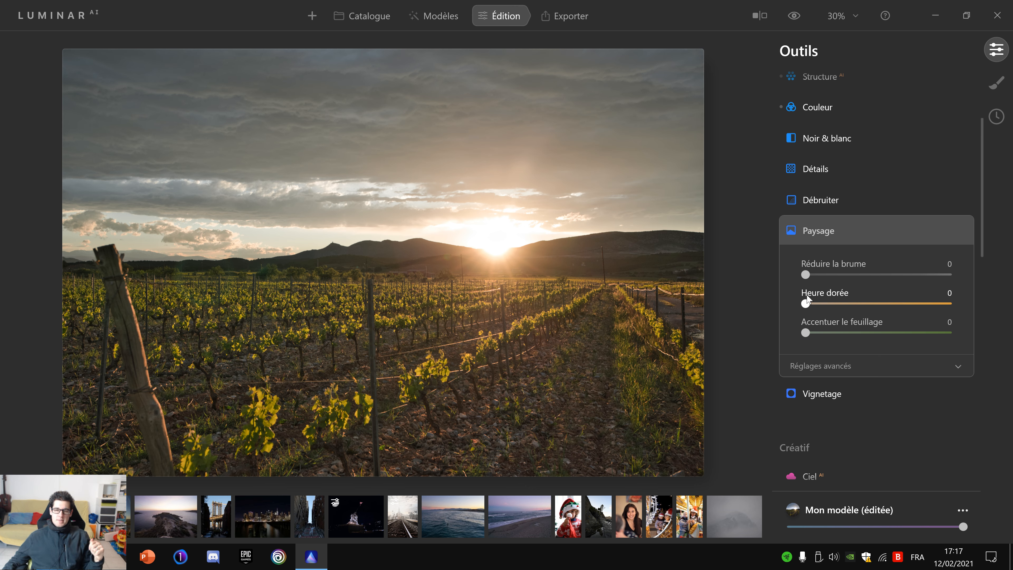
pyautogui.moveTo(809, 307); pyautogui.dragTo(905, 305)
pyautogui.moveTo(887, 306); pyautogui.dragTo(778, 340)
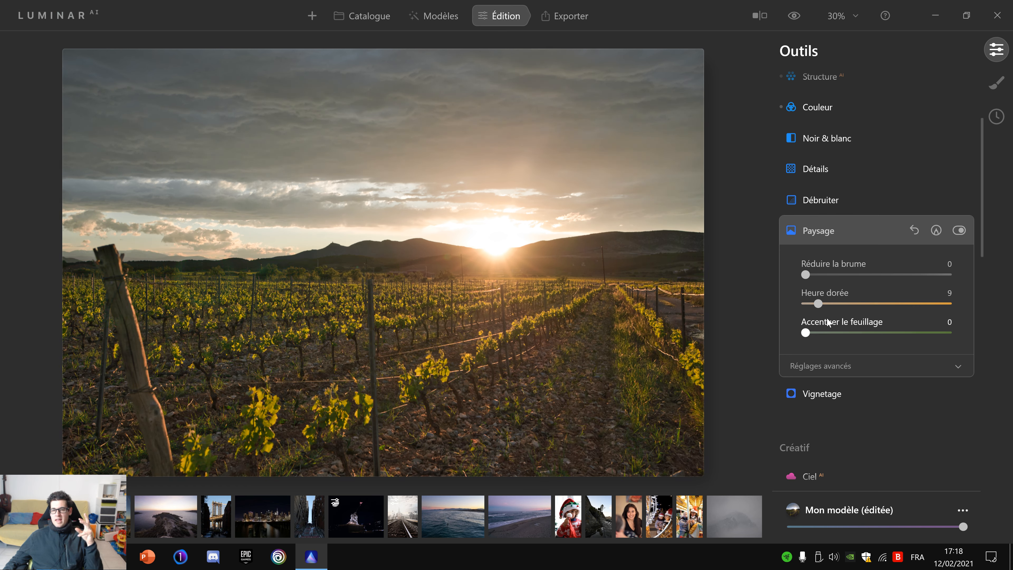
# - Try a foliage enhancement of 15 with a foliage hue of -6, and reset all Paysage adjustments to 0
pyautogui.click(859, 365)
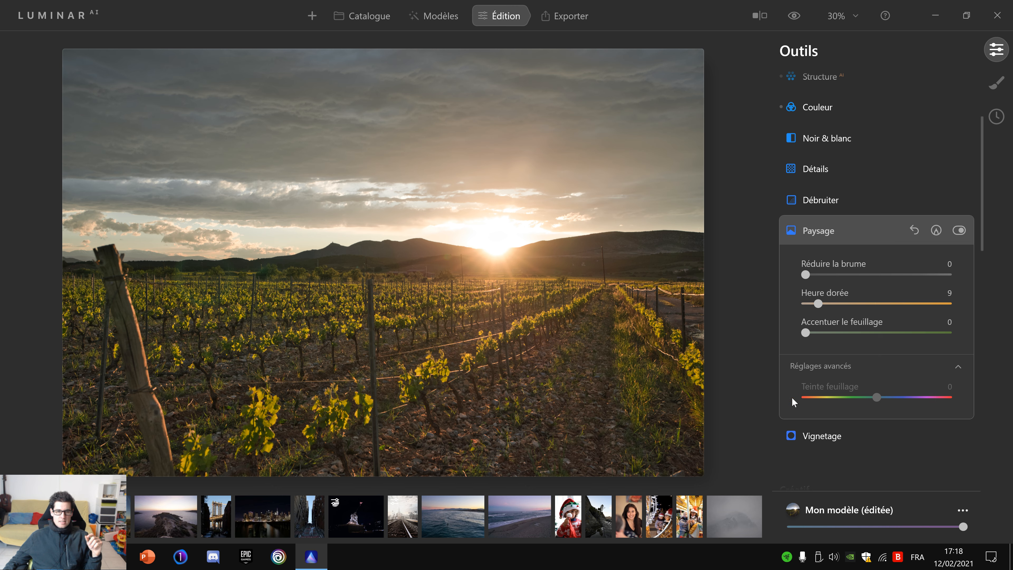
pyautogui.click(879, 332)
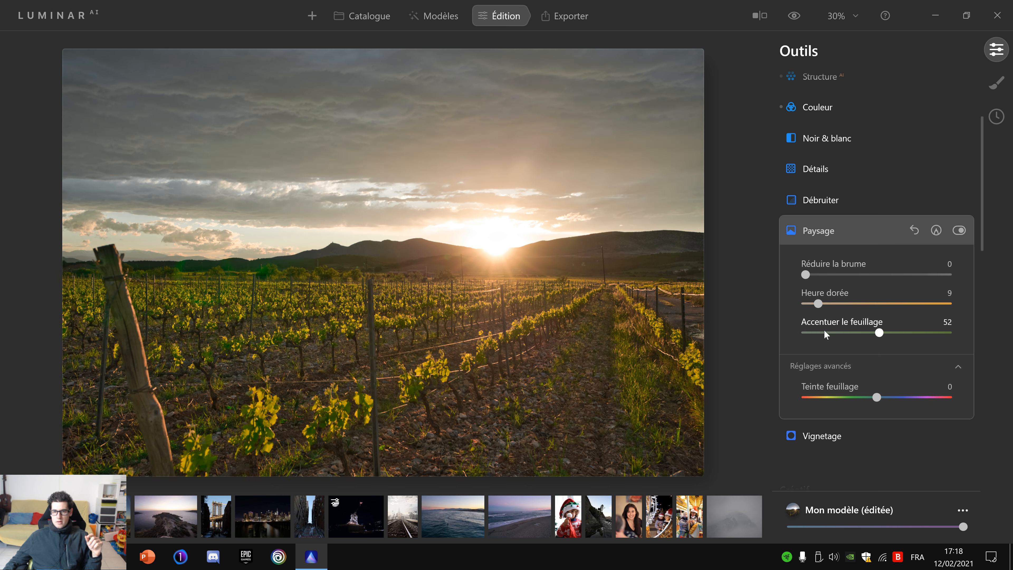
pyautogui.moveTo(877, 398); pyautogui.dragTo(793, 404)
pyautogui.moveTo(879, 332); pyautogui.dragTo(827, 333)
pyautogui.moveTo(806, 398); pyautogui.dragTo(834, 403)
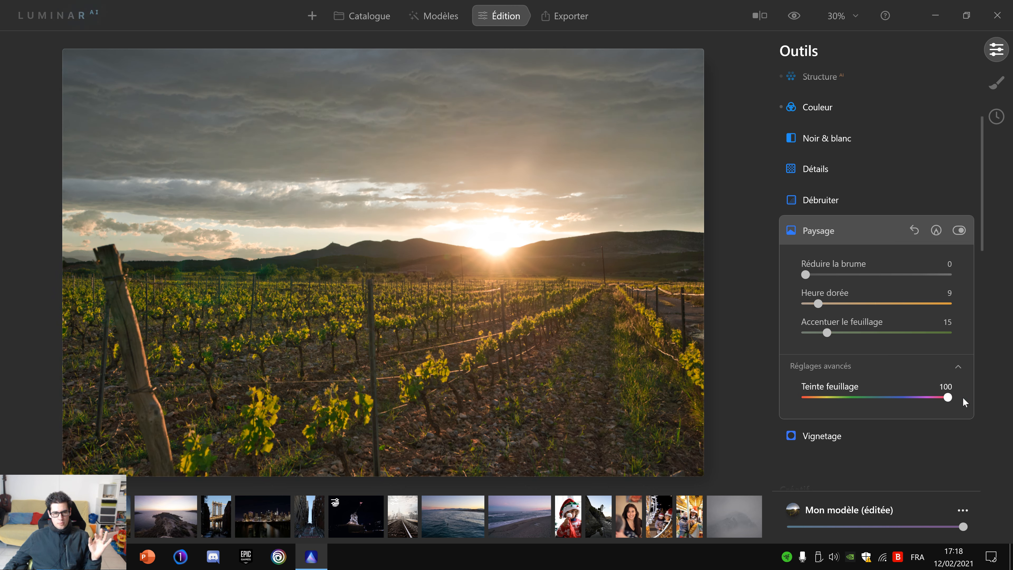
pyautogui.moveTo(925, 401); pyautogui.dragTo(871, 398)
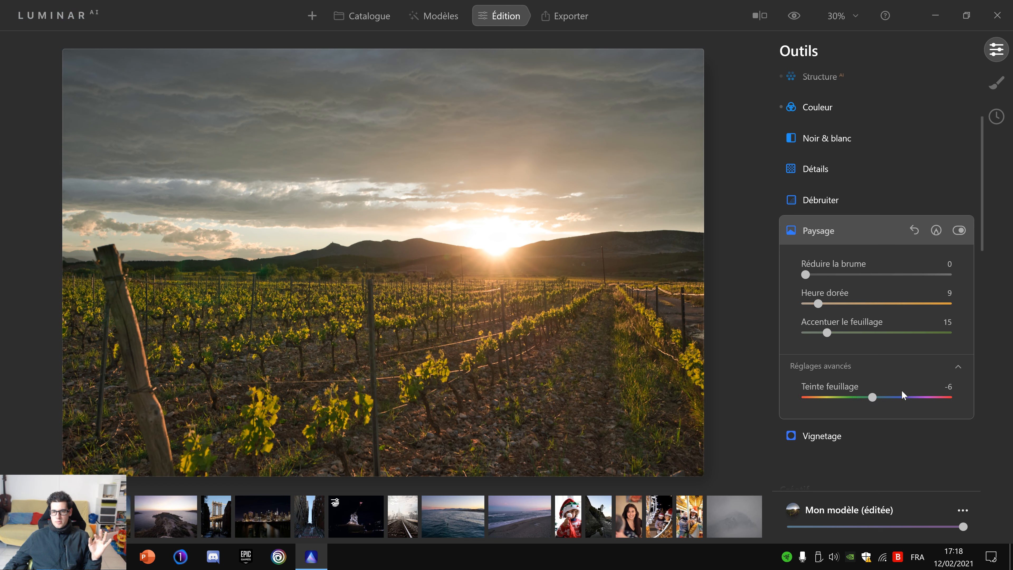
pyautogui.click(956, 366)
pyautogui.moveTo(827, 333); pyautogui.dragTo(777, 327)
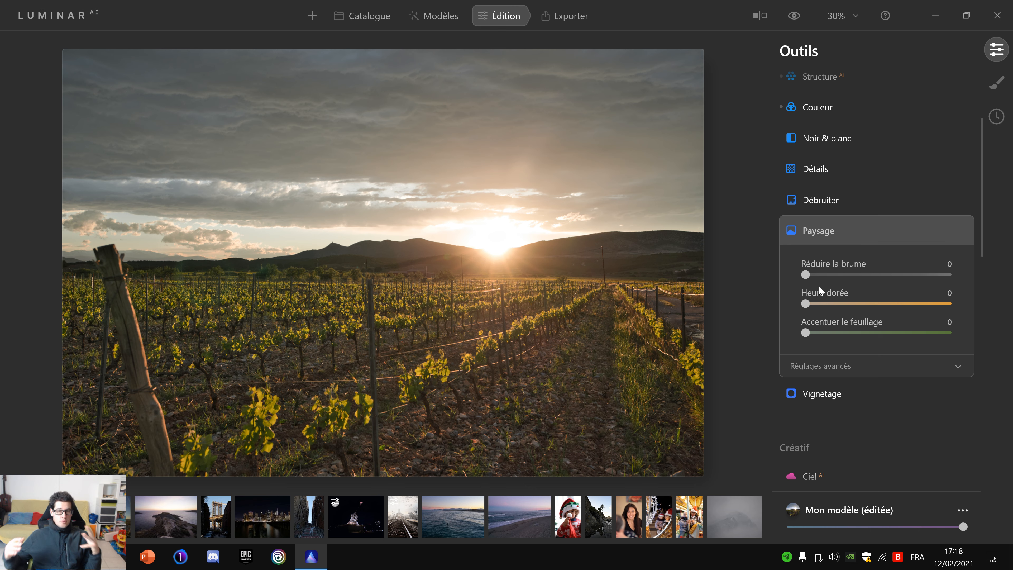
# - Switch to the rocky seaside path photo and apply a vignette with Quantité 42 and Taille 41
pyautogui.scroll(-1, 819, 286)
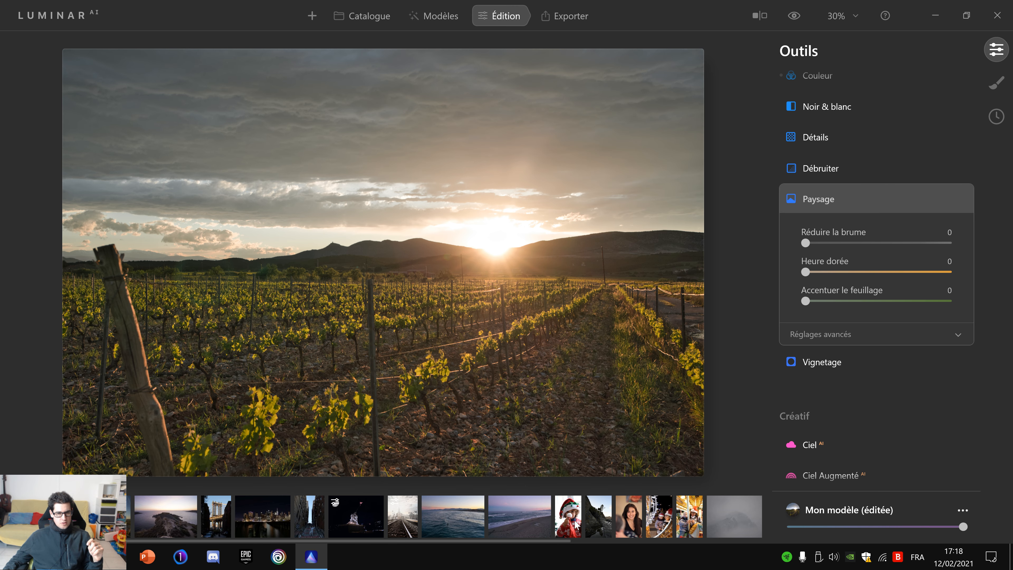
pyautogui.click(606, 519)
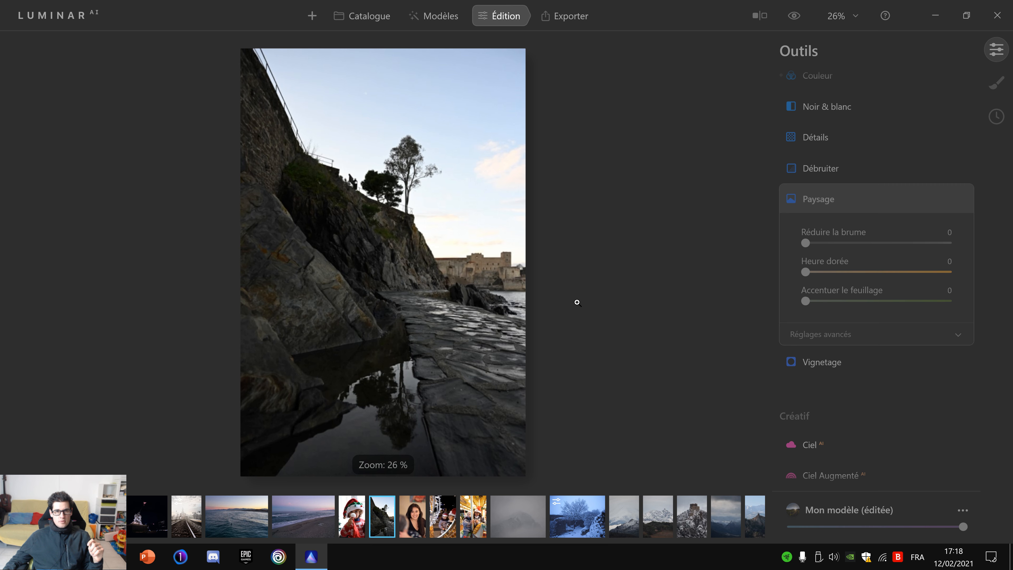
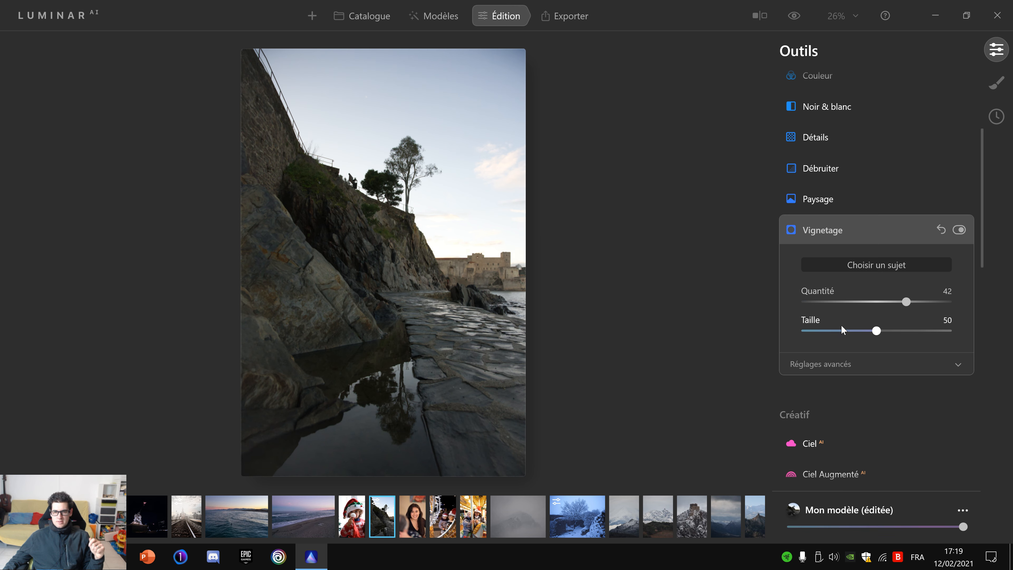
pyautogui.moveTo(903, 331); pyautogui.dragTo(868, 340)
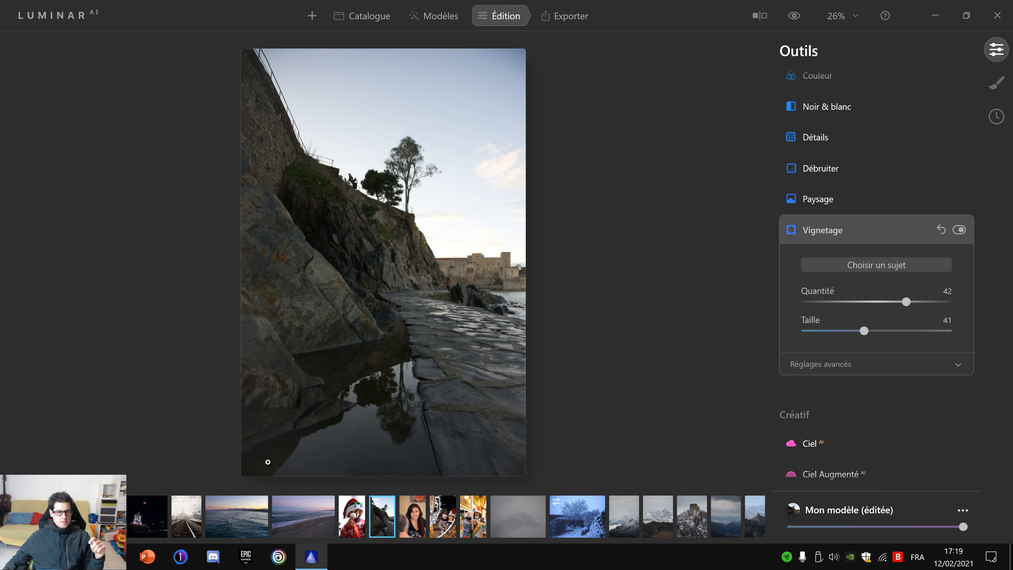
# - Set the vignette's subject point near the photo's lower-left corner, on the dark water
pyautogui.click(851, 264)
pyautogui.click(275, 461)
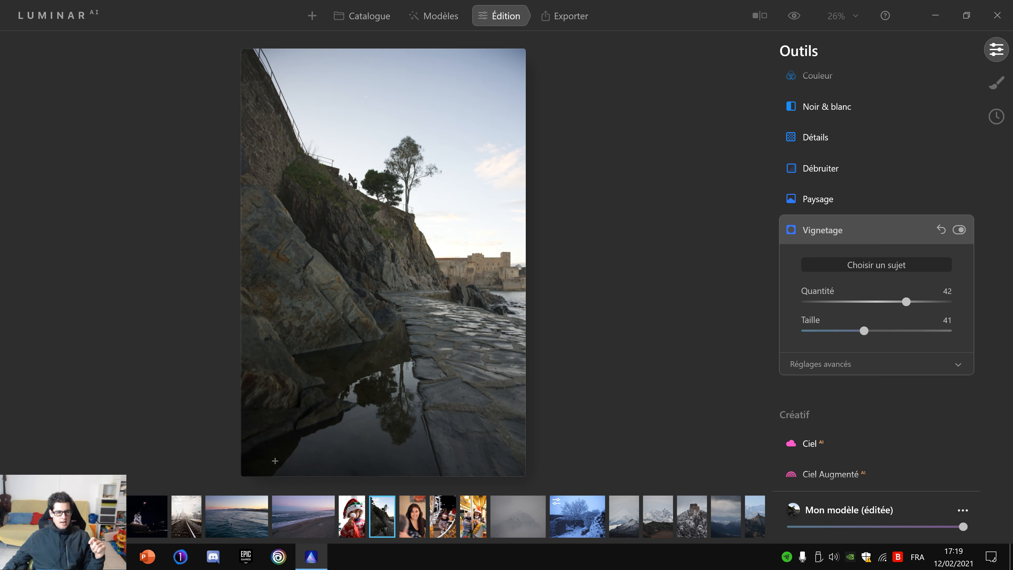
# - Set the vignette's Quantité to 48 and Taille to 0, and expand its advanced settings
pyautogui.moveTo(907, 304)
pyautogui.mouseDown()
pyautogui.moveTo(955, 297)
pyautogui.moveTo(892, 305)
pyautogui.moveTo(929, 299)
pyautogui.moveTo(912, 302)
pyautogui.mouseUp()
pyautogui.moveTo(864, 330); pyautogui.dragTo(796, 331)
pyautogui.click(857, 364)
pyautogui.scroll(-1, 918, 381)
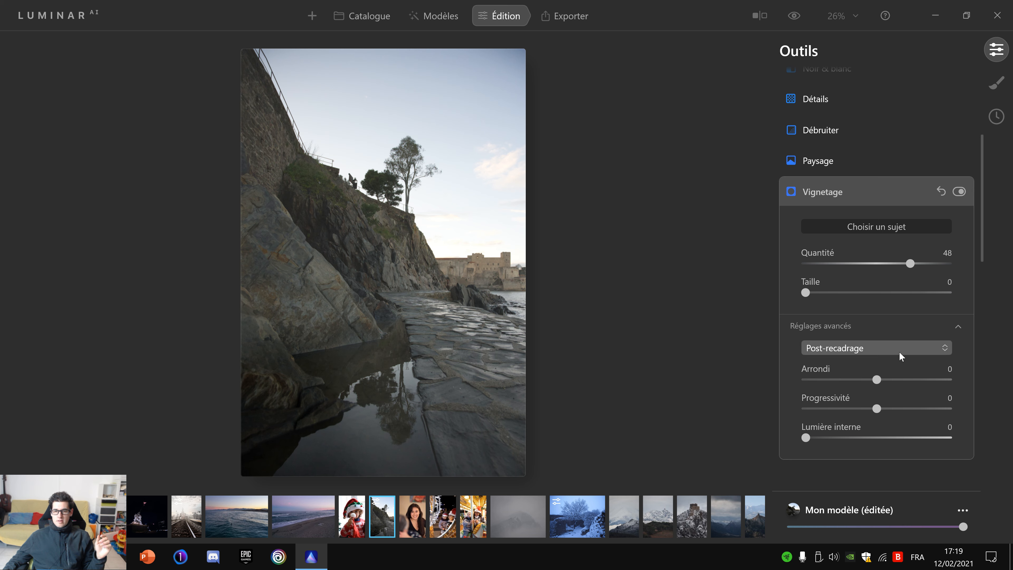
# - Try the vignette at Quantité 100 with Arrondi -7, and reset all Vignetage adjustments before collapsing the tool
pyautogui.moveTo(877, 379)
pyautogui.mouseDown()
pyautogui.moveTo(945, 379)
pyautogui.moveTo(851, 384)
pyautogui.moveTo(872, 381)
pyautogui.mouseUp()
pyautogui.moveTo(910, 264); pyautogui.dragTo(969, 266)
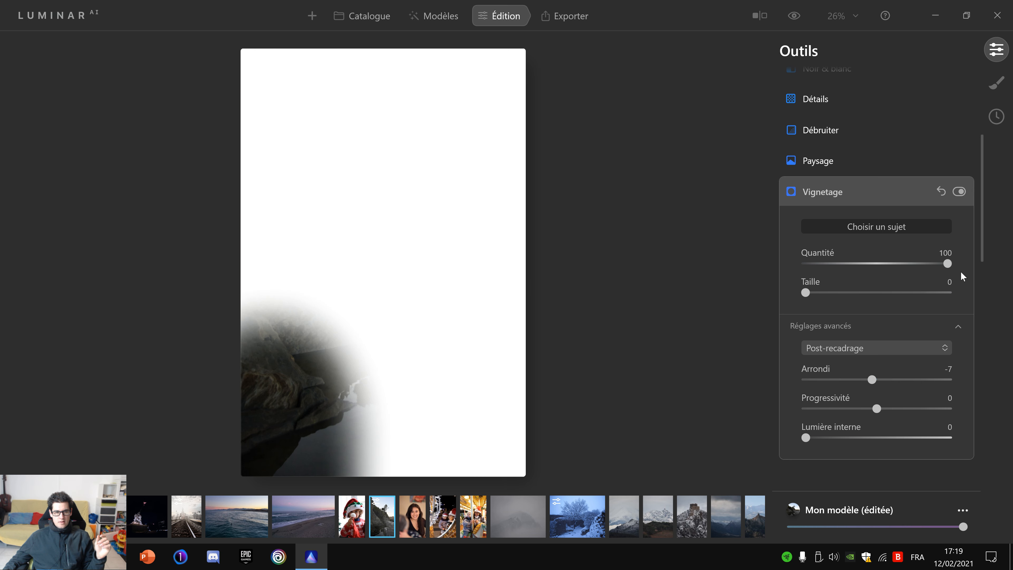
pyautogui.moveTo(872, 379); pyautogui.dragTo(799, 427)
pyautogui.click(939, 193)
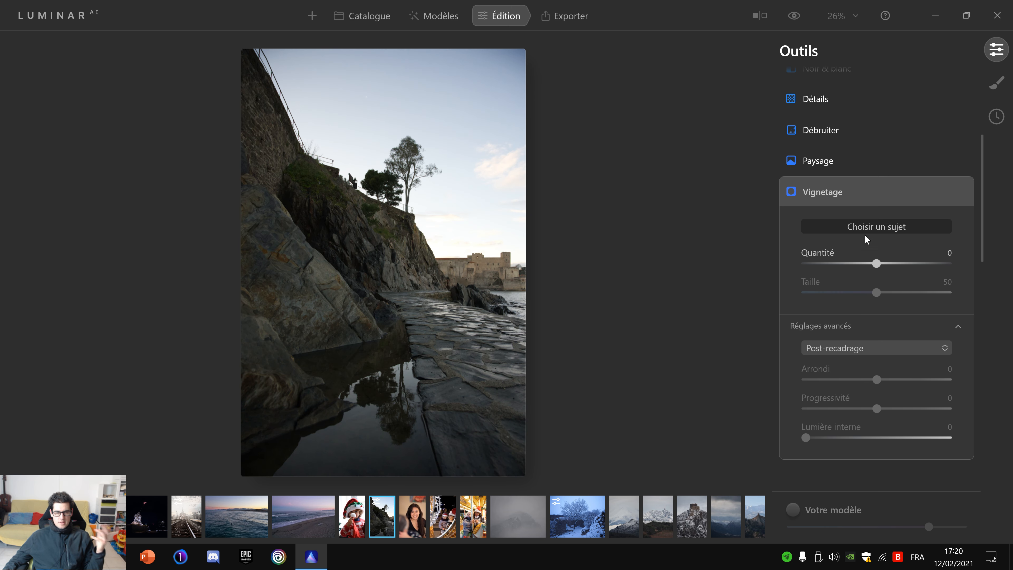
pyautogui.scroll(-2, 901, 315)
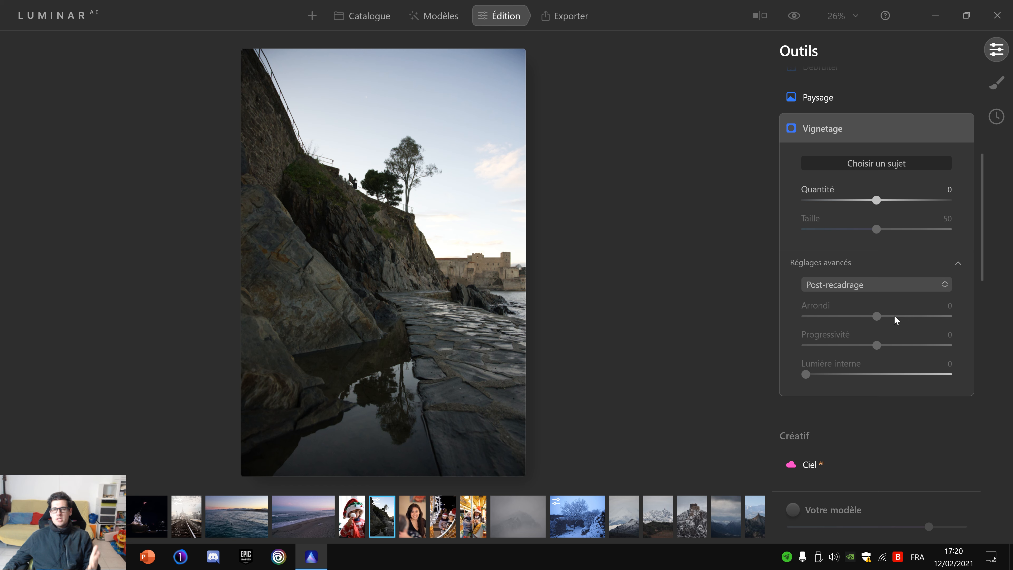
pyautogui.scroll(3, 895, 314)
pyautogui.scroll(3, 897, 313)
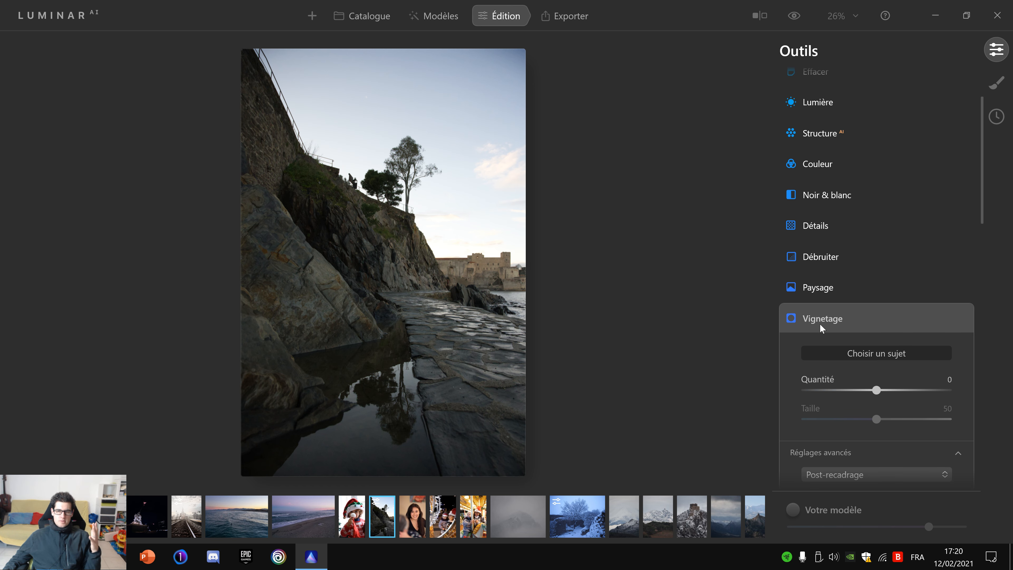
pyautogui.click(820, 324)
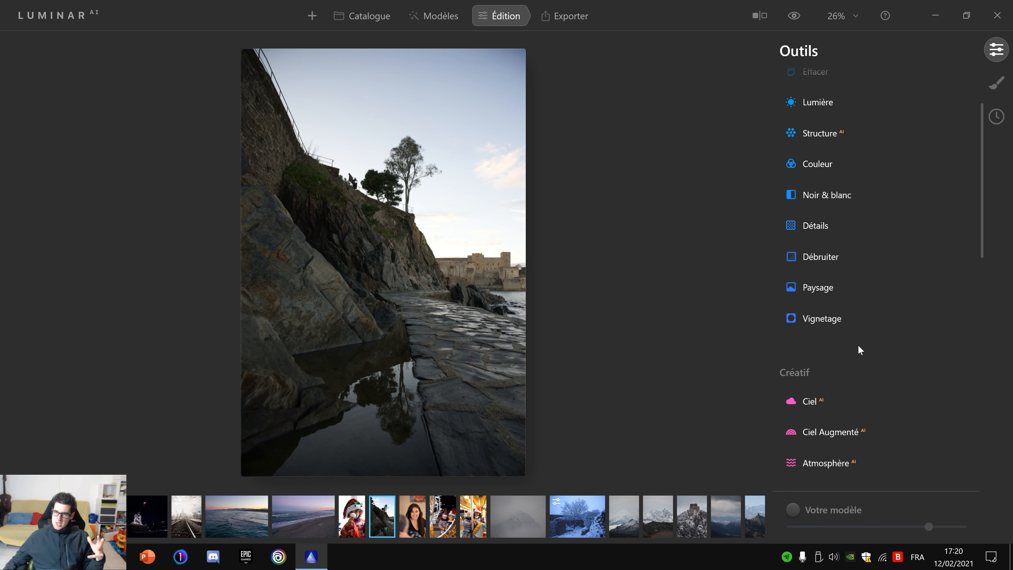
pyautogui.scroll(3, 858, 345)
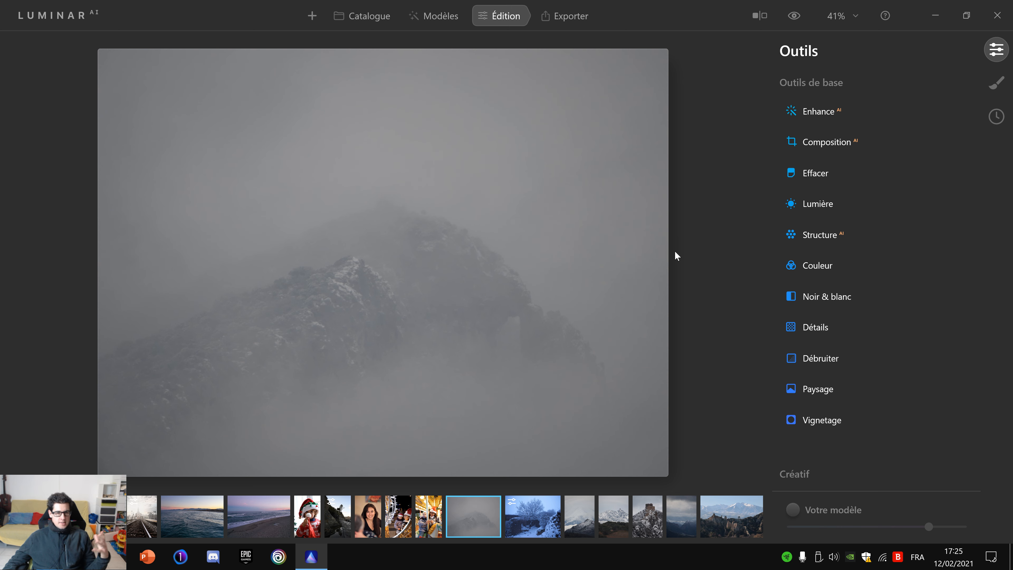
# - Try a Paysage haze reduction of 100 on the foggy mountain photo, and reset the tool
pyautogui.click(814, 382)
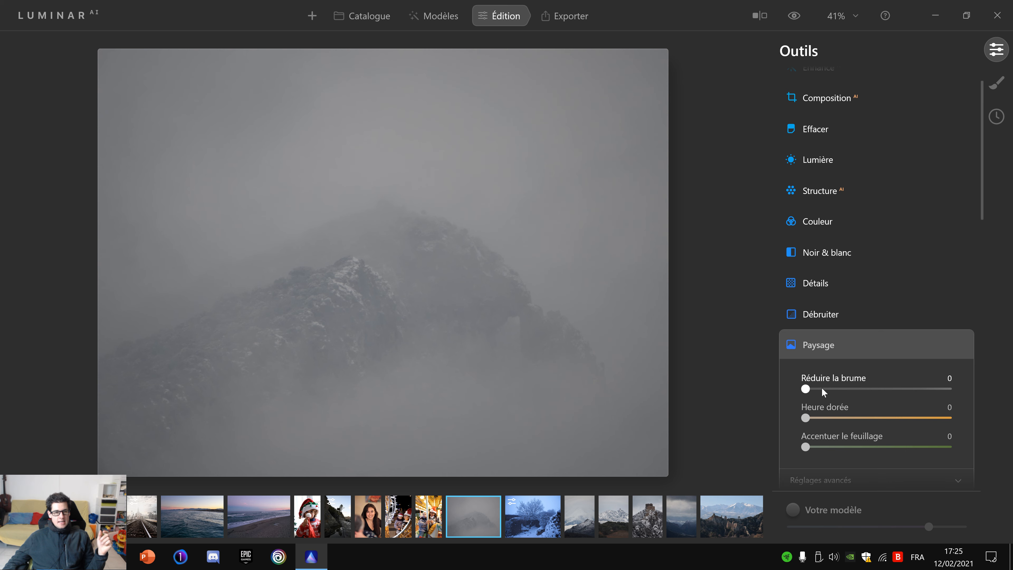
pyautogui.moveTo(816, 390); pyautogui.dragTo(893, 396)
pyautogui.moveTo(953, 392); pyautogui.dragTo(968, 392)
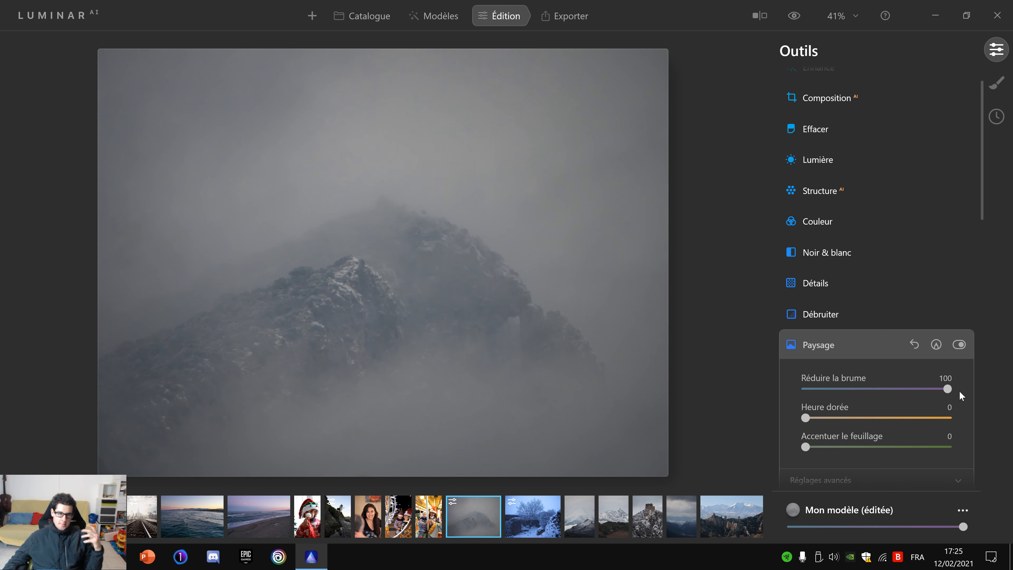
pyautogui.click(914, 344)
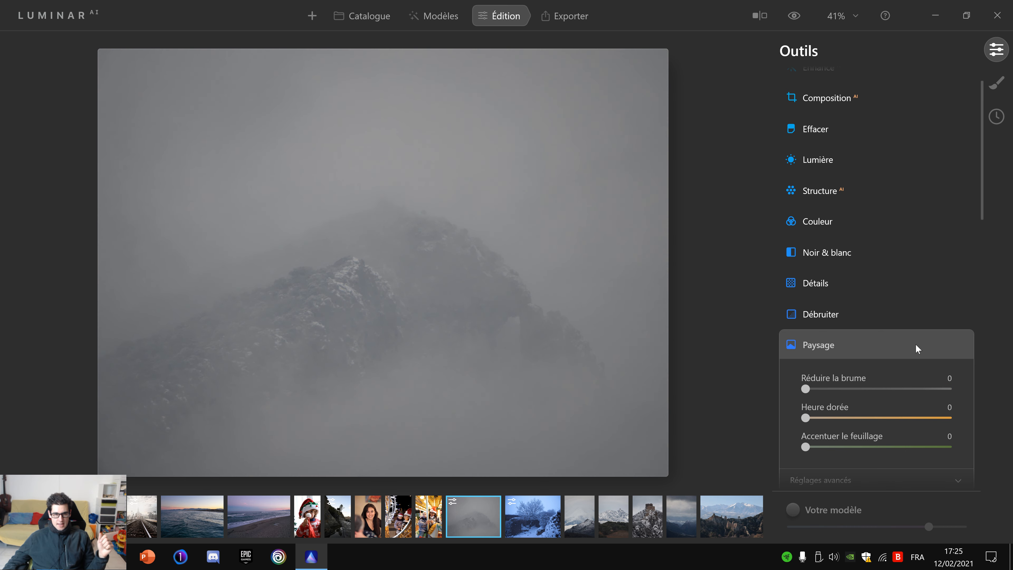
# - Reapply the Paysage haze reduction to the foggy mountain photo with Réduire la brume at 100
pyautogui.click(916, 344)
pyautogui.click(869, 343)
pyautogui.moveTo(806, 389); pyautogui.dragTo(951, 381)
pyautogui.scroll(2, 905, 228)
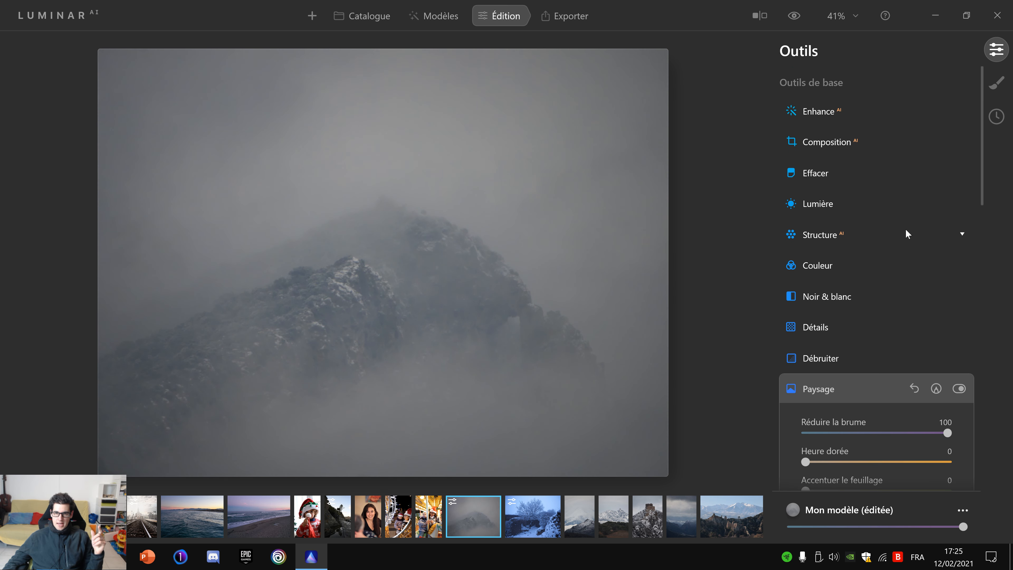
# - Strengthen the mountain's structure with the Structure AI tool, using Quantité 82 and Renforcer 65
pyautogui.click(829, 229)
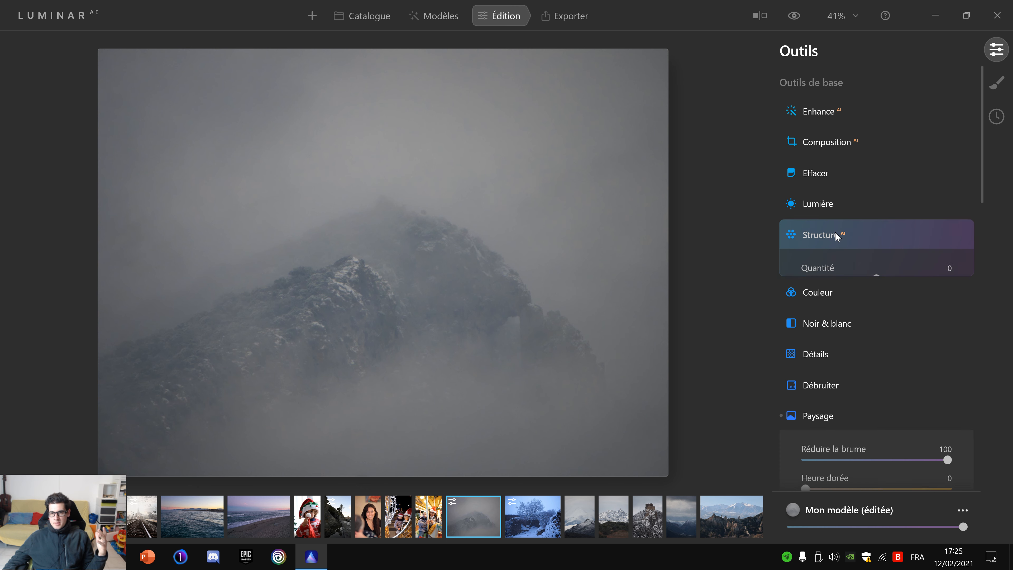
pyautogui.moveTo(878, 278); pyautogui.dragTo(926, 276)
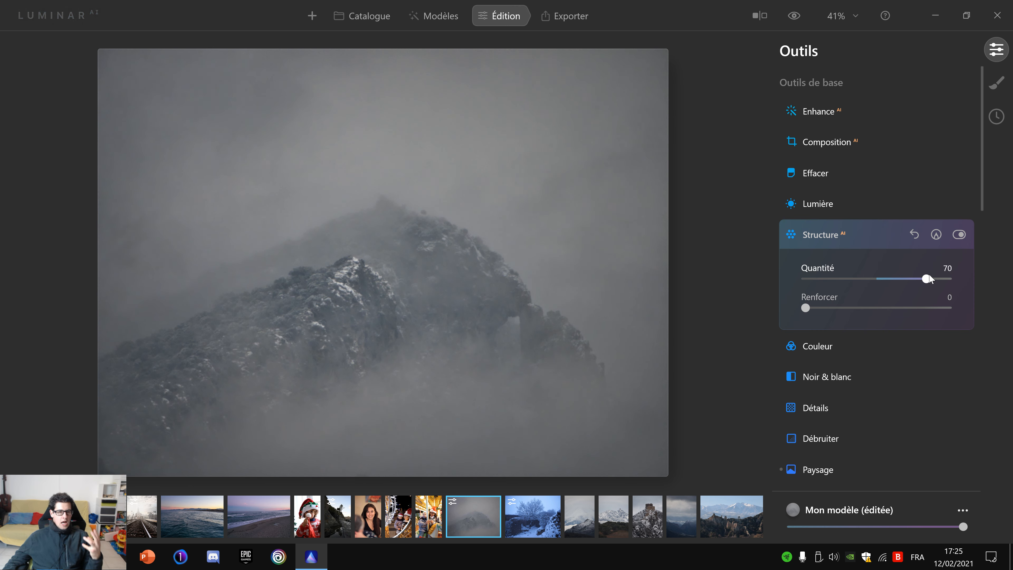
pyautogui.moveTo(813, 308); pyautogui.dragTo(898, 311)
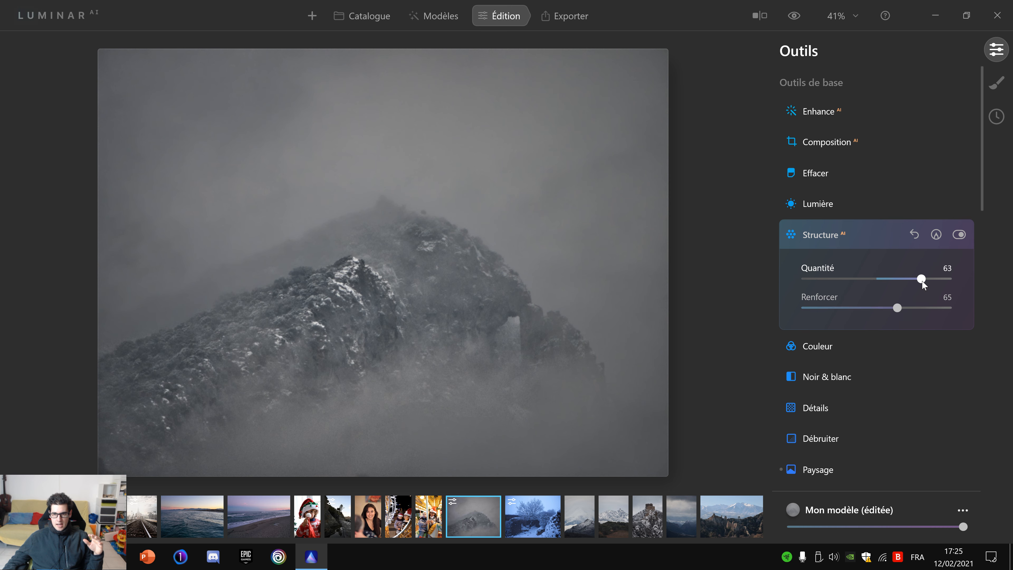
# - Examine the rock texture and grain on the mountain up close, and check the whole photo again
pyautogui.scroll(5, 477, 307)
pyautogui.moveTo(477, 308); pyautogui.dragTo(572, 359)
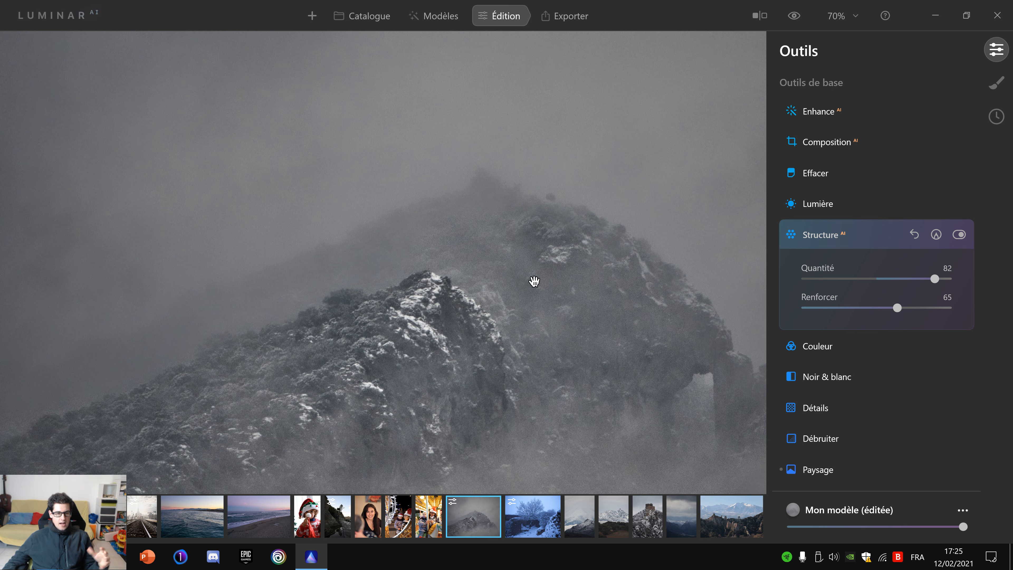
pyautogui.moveTo(485, 326); pyautogui.dragTo(354, 256)
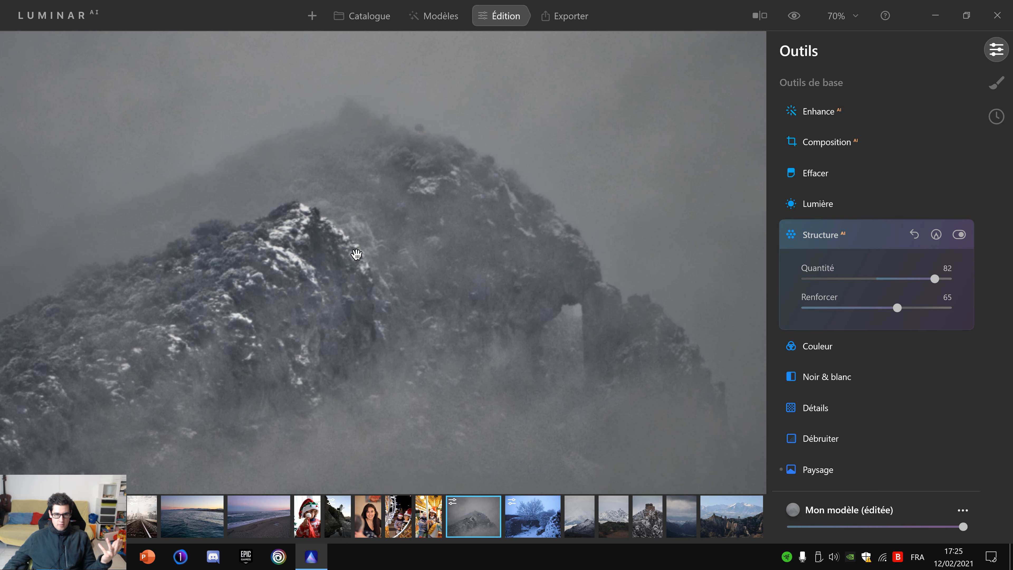
pyautogui.scroll(1, 678, 339)
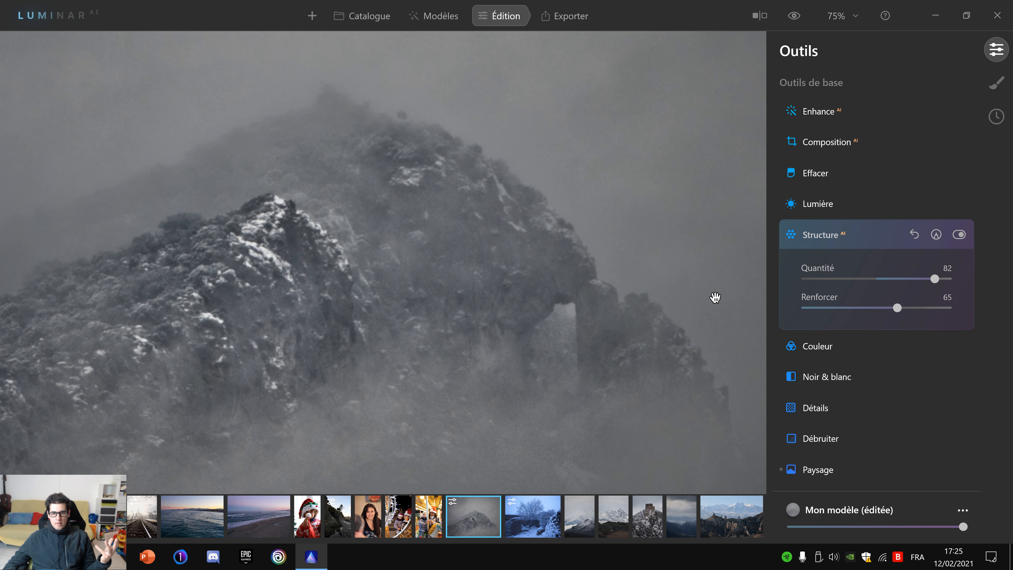
pyautogui.scroll(1, 556, 205)
pyautogui.scroll(1, 586, 307)
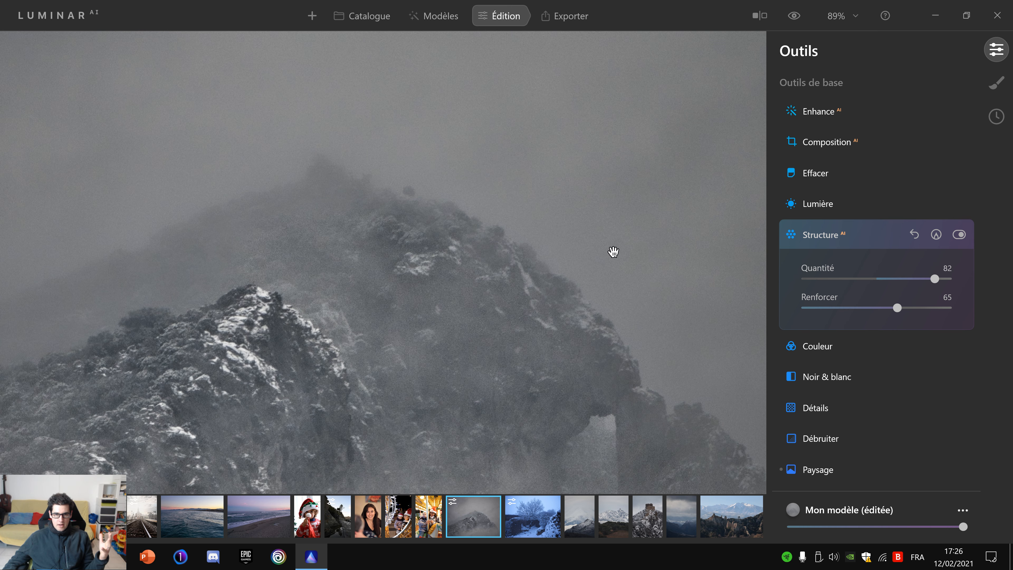
pyautogui.scroll(-4, 621, 276)
pyautogui.scroll(-3, 622, 275)
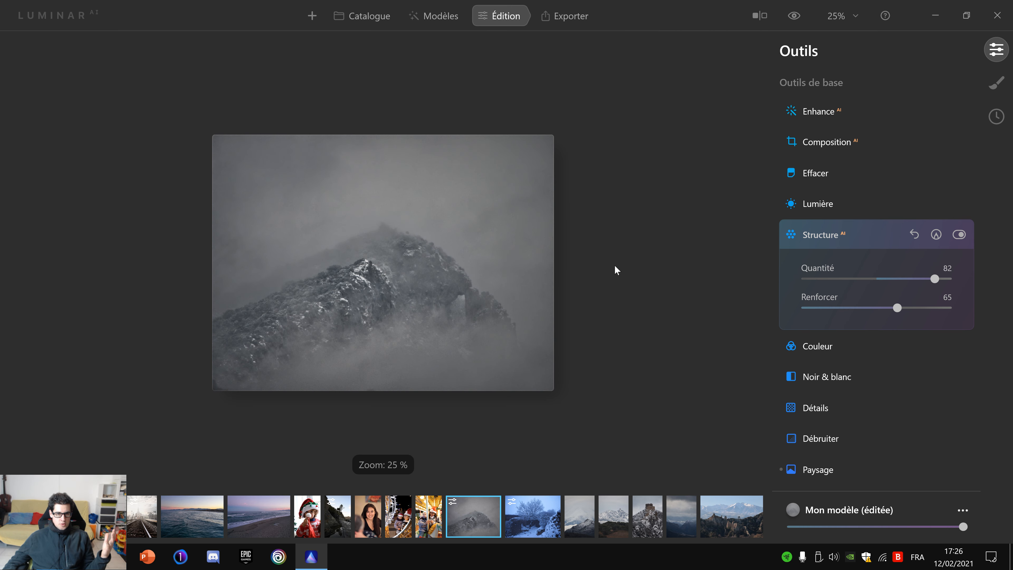
# - Reduce the Structure Quantité to 72 and set the Enhance AI Accent to 52
pyautogui.moveTo(933, 279); pyautogui.dragTo(906, 281)
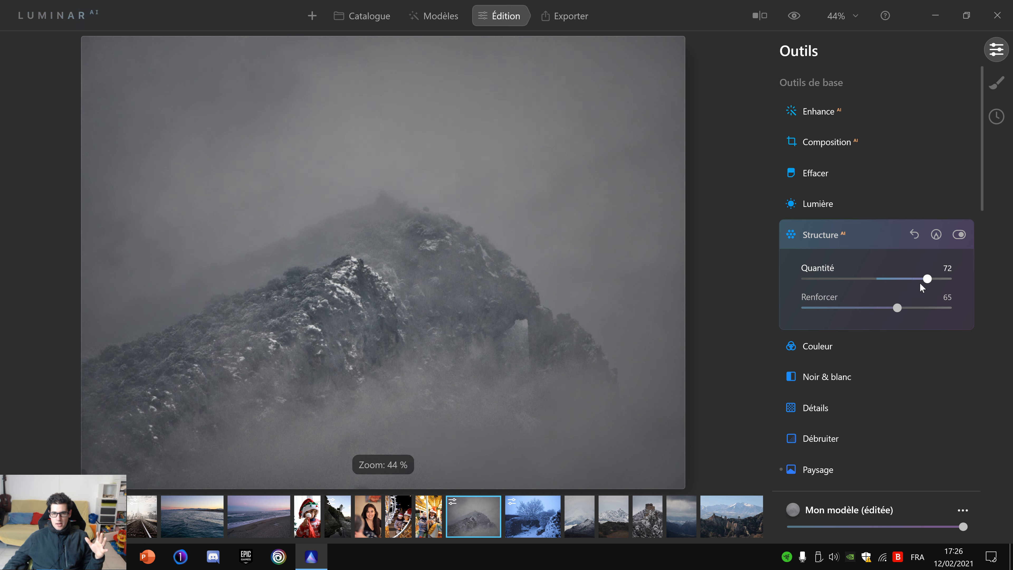
pyautogui.click(820, 114)
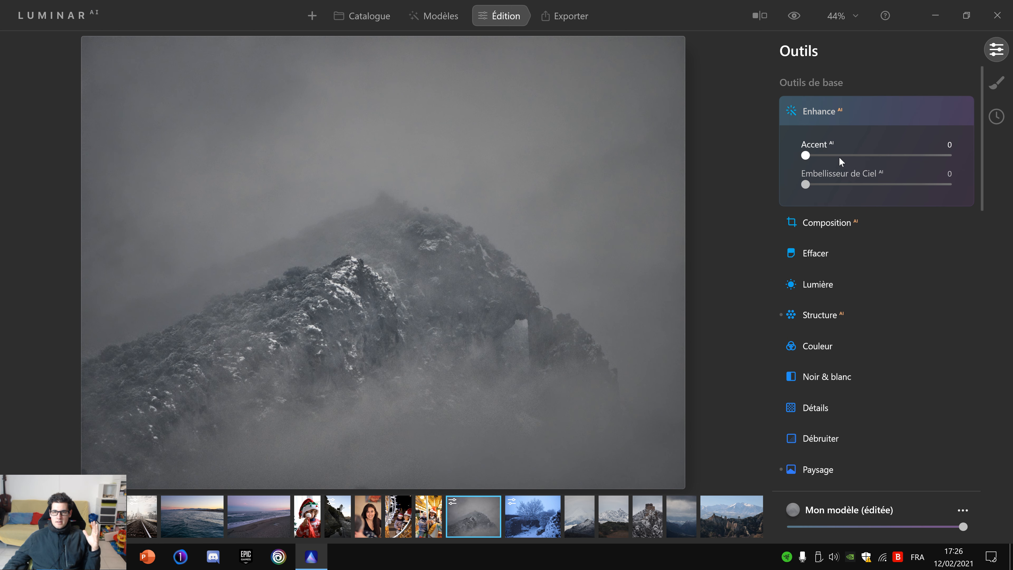
pyautogui.moveTo(812, 156); pyautogui.dragTo(878, 161)
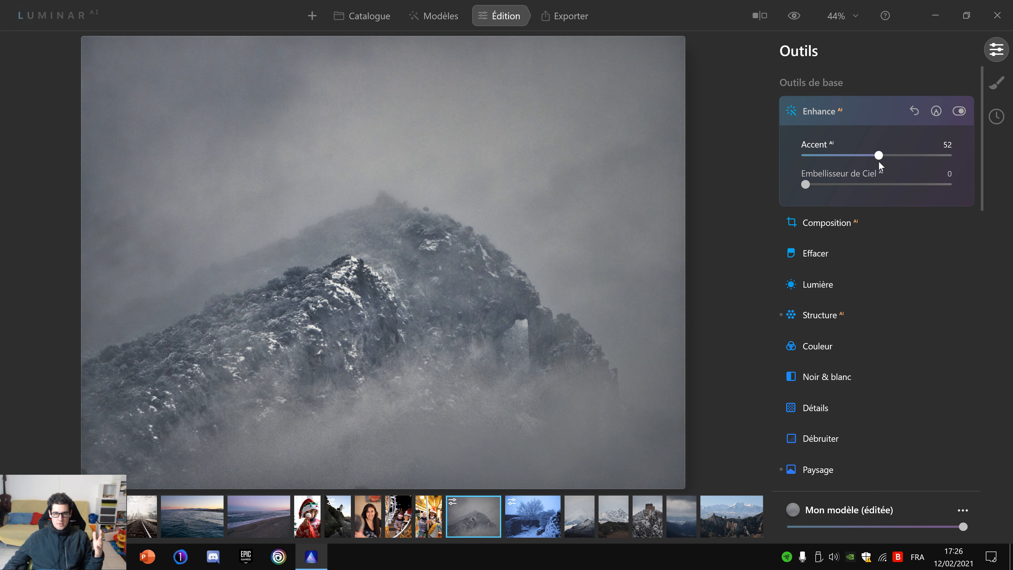
# - Undo the Enhance, Structure and Paysage adjustments, then try an Accent of 77 and return it to 0
pyautogui.hotkey('ctrl', 'z')
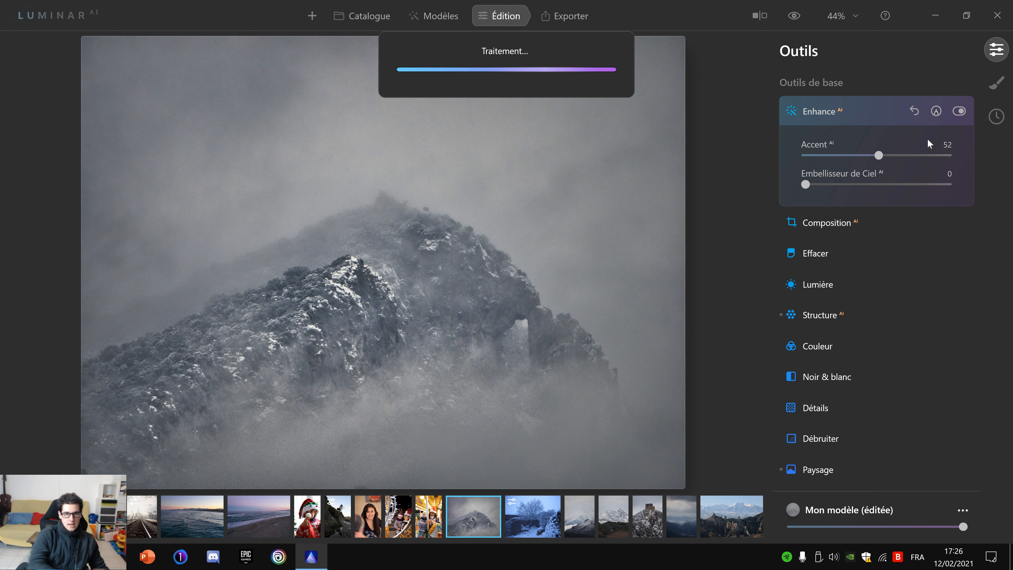
pyautogui.moveTo(805, 157); pyautogui.dragTo(915, 164)
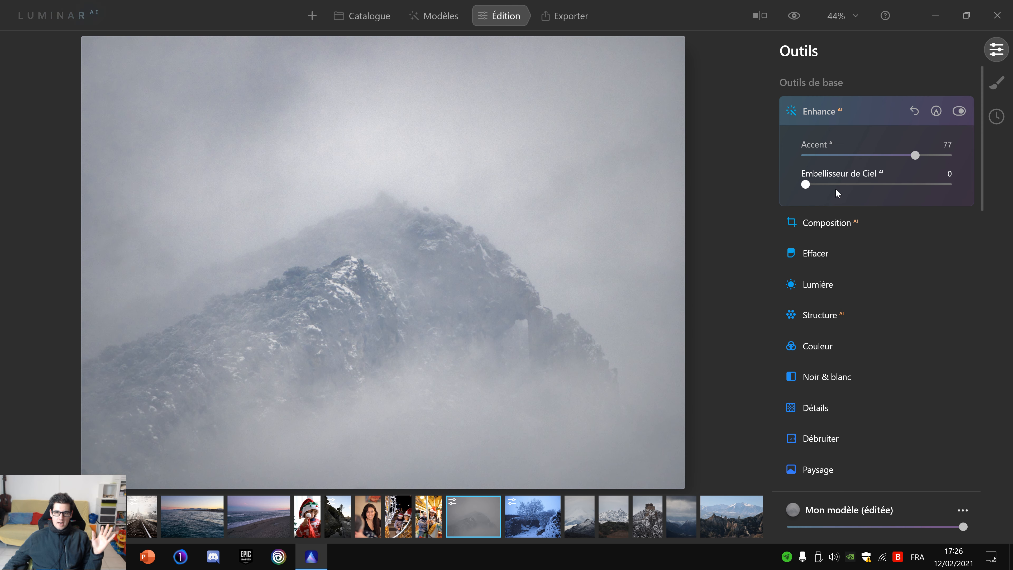
pyautogui.moveTo(806, 184); pyautogui.dragTo(766, 181)
pyautogui.moveTo(915, 155); pyautogui.dragTo(682, 160)
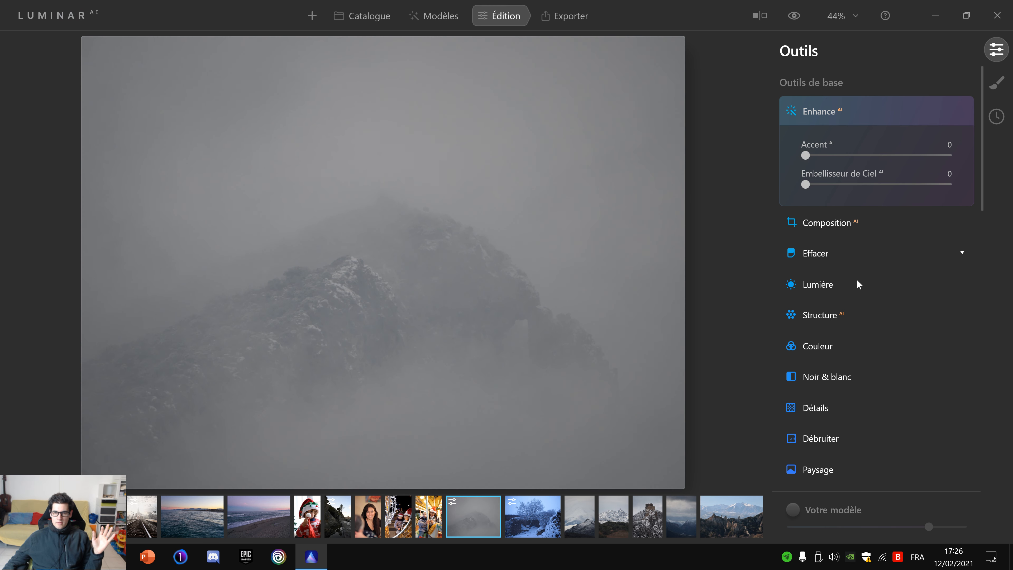
# - Set both Quantité and Renforcer of the Structure AI tool to 100 on the foggy mountain photo
pyautogui.scroll(-2, 856, 278)
pyautogui.click(817, 406)
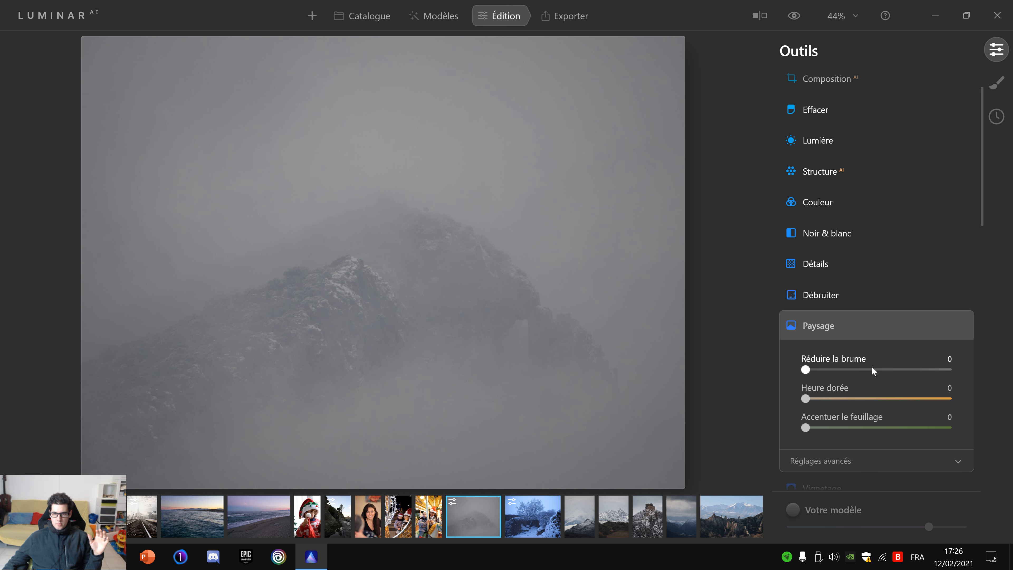
pyautogui.click(816, 239)
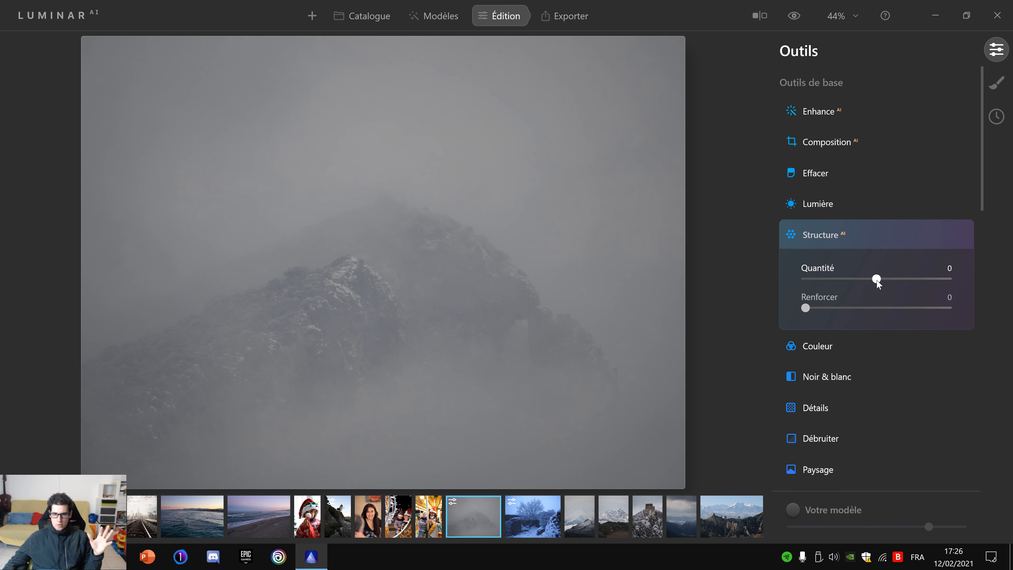
pyautogui.moveTo(877, 278); pyautogui.dragTo(954, 273)
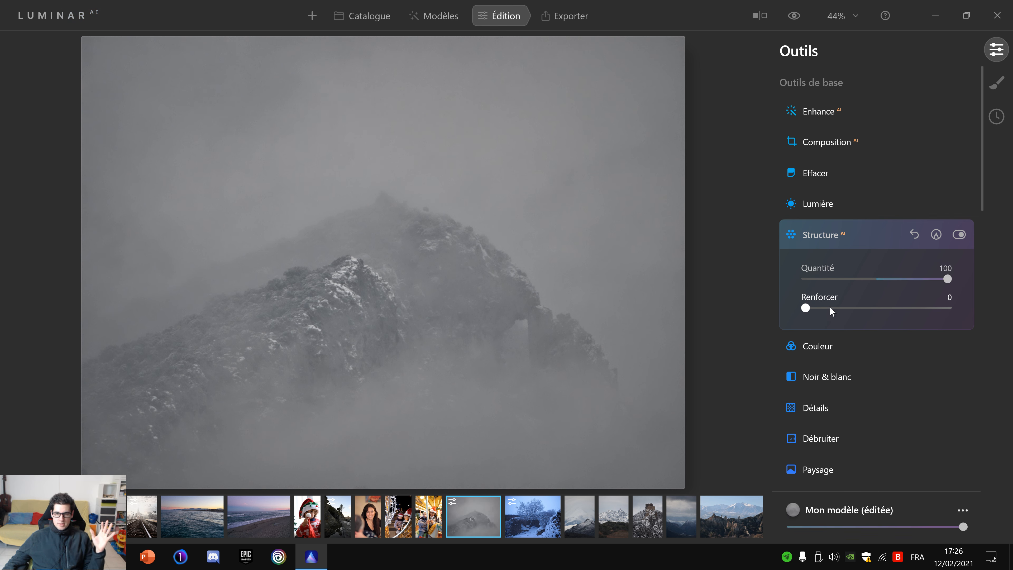
pyautogui.moveTo(946, 308); pyautogui.dragTo(984, 309)
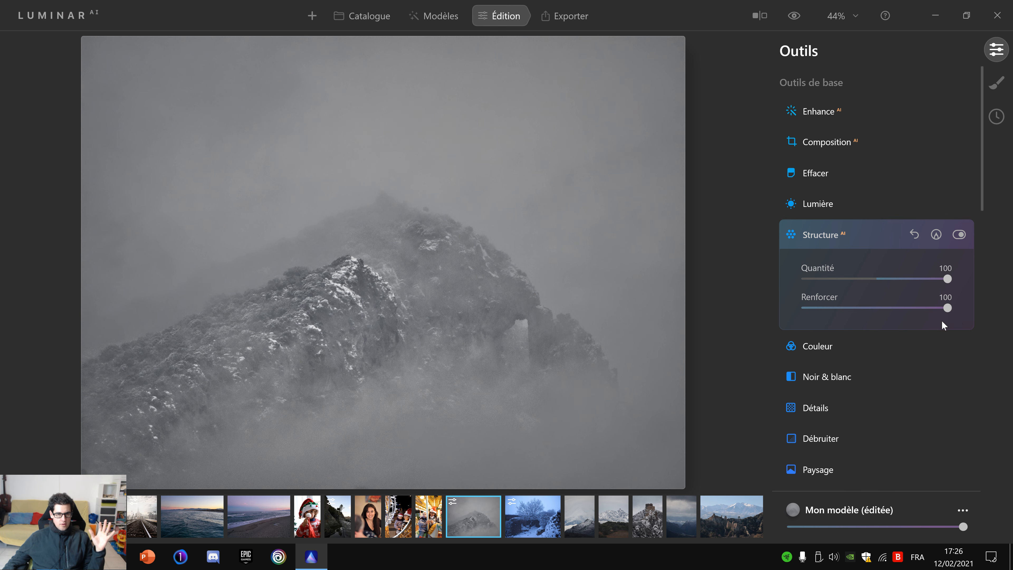
# - Set the Paysage haze reduction to 72, and tone down Structure AI to Quantité 79 and Renforcer 68
pyautogui.click(815, 471)
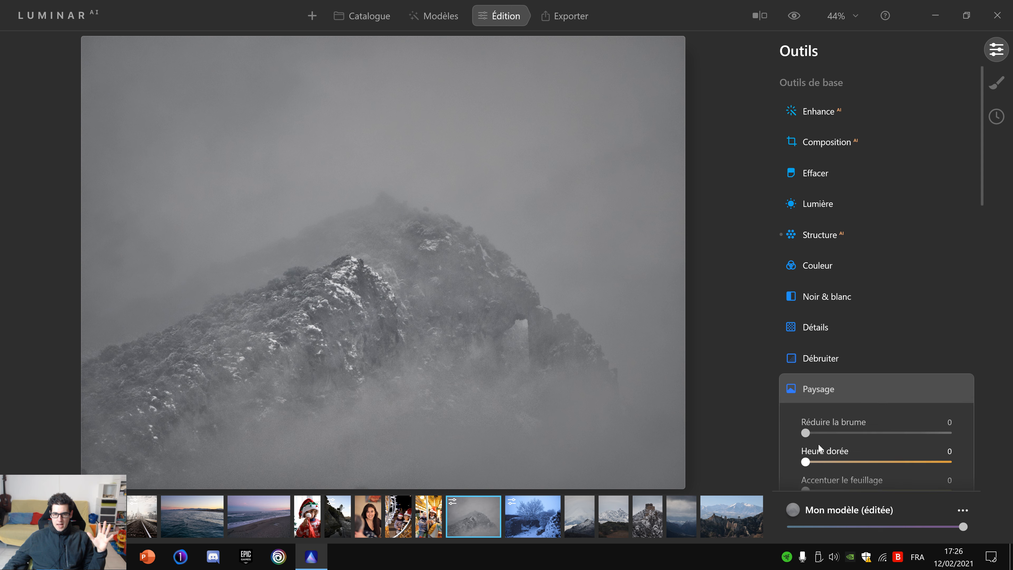
pyautogui.moveTo(809, 389); pyautogui.dragTo(912, 391)
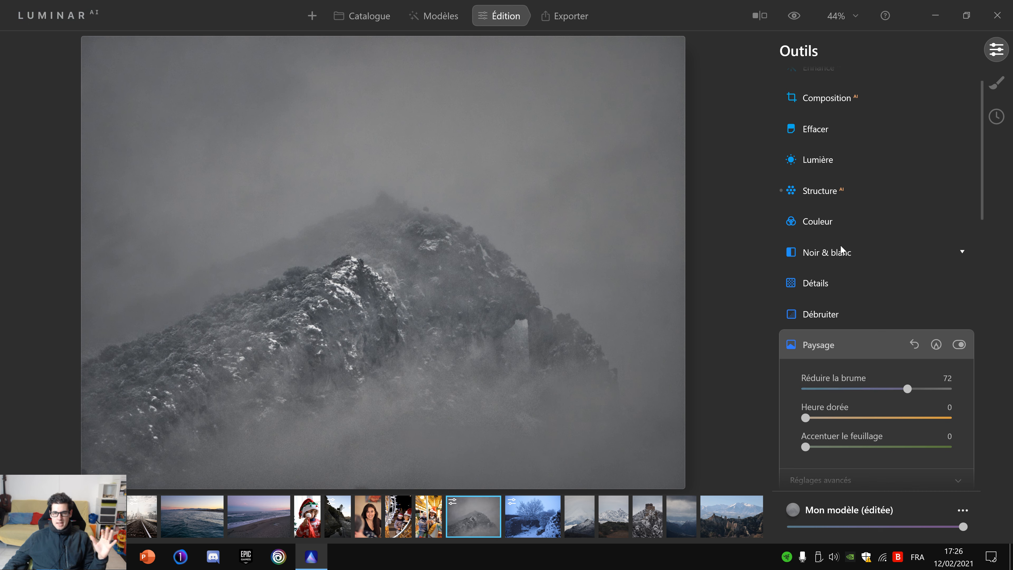
pyautogui.click(846, 185)
pyautogui.moveTo(946, 263); pyautogui.dragTo(903, 263)
pyautogui.moveTo(947, 235); pyautogui.dragTo(933, 235)
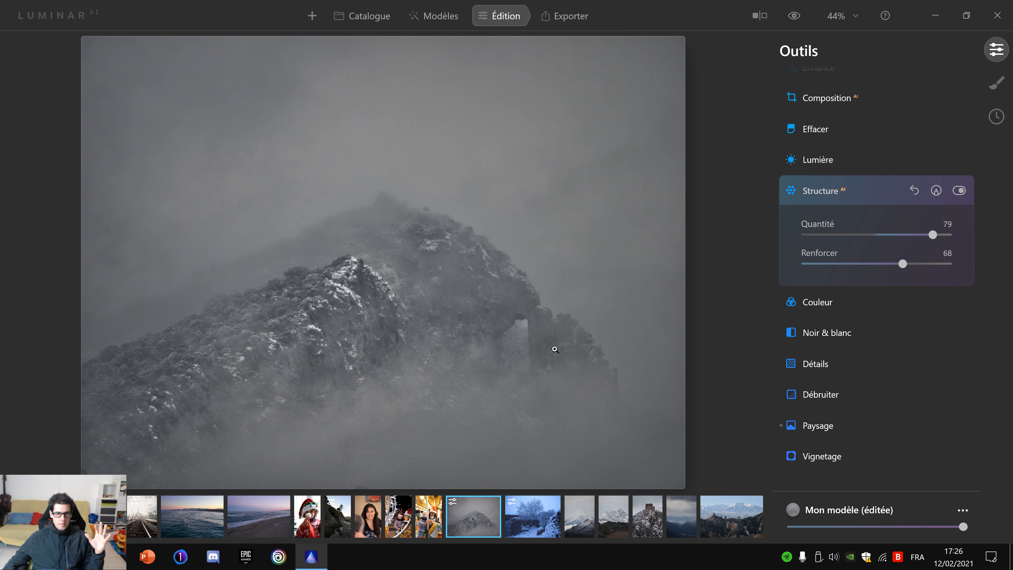
# - Compare the edited foggy mountain with the original in the split before/after view, sweeping the divider across the photo
pyautogui.scroll(2, 367, 271)
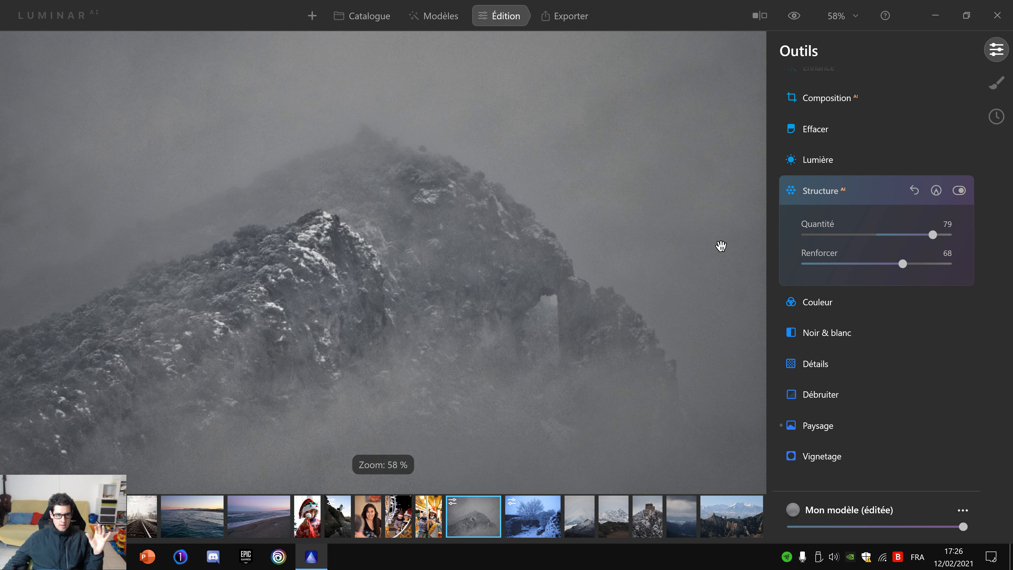
pyautogui.scroll(2, 892, 180)
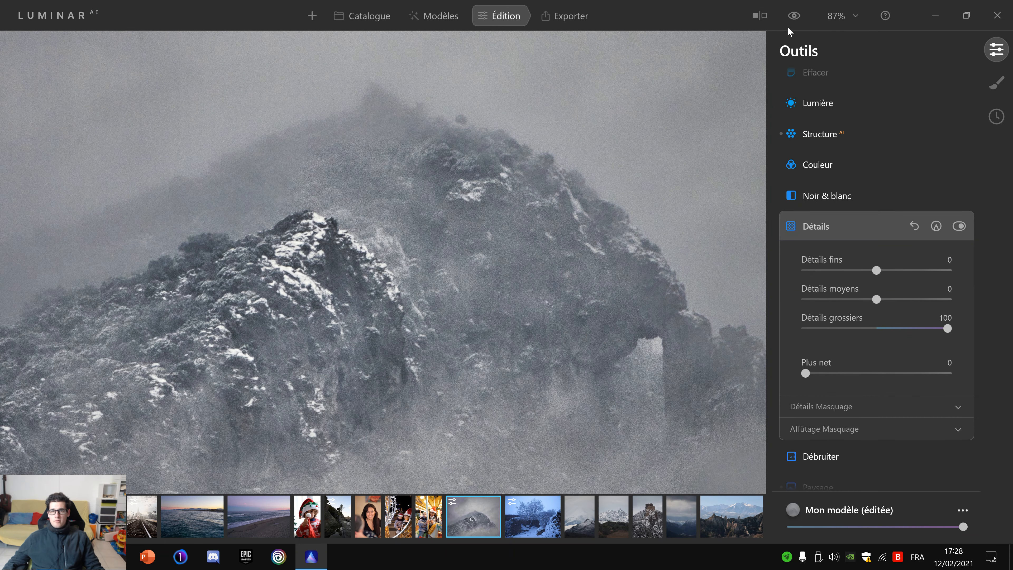
pyautogui.click(759, 16)
pyautogui.moveTo(126, 50); pyautogui.dragTo(388, 176)
pyautogui.moveTo(6, 170); pyautogui.dragTo(724, 199)
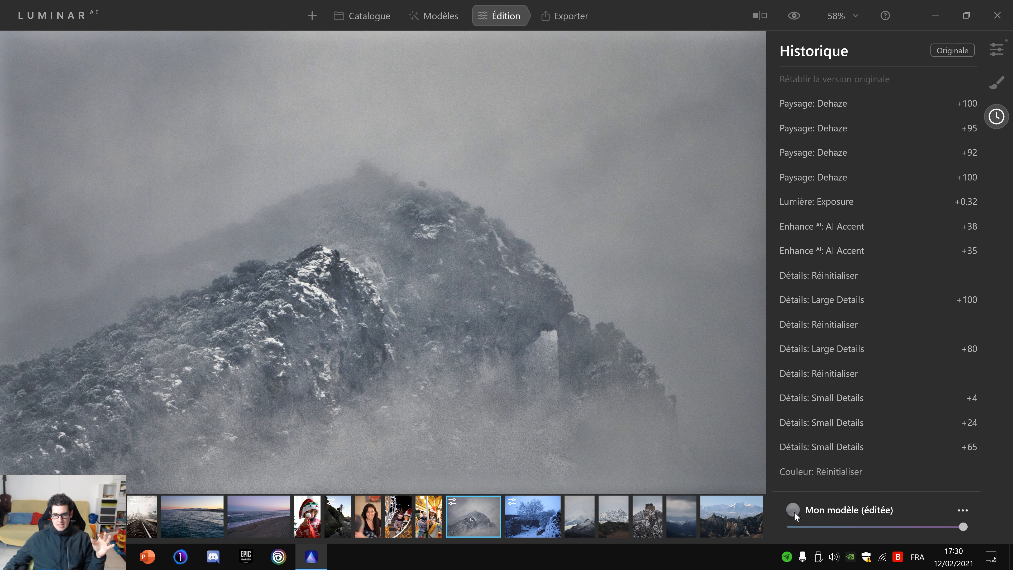
# - Vary the overall strength of the foggy mountain photo's edits between zero and full, and leave it at full strength
pyautogui.moveTo(965, 531); pyautogui.dragTo(791, 527)
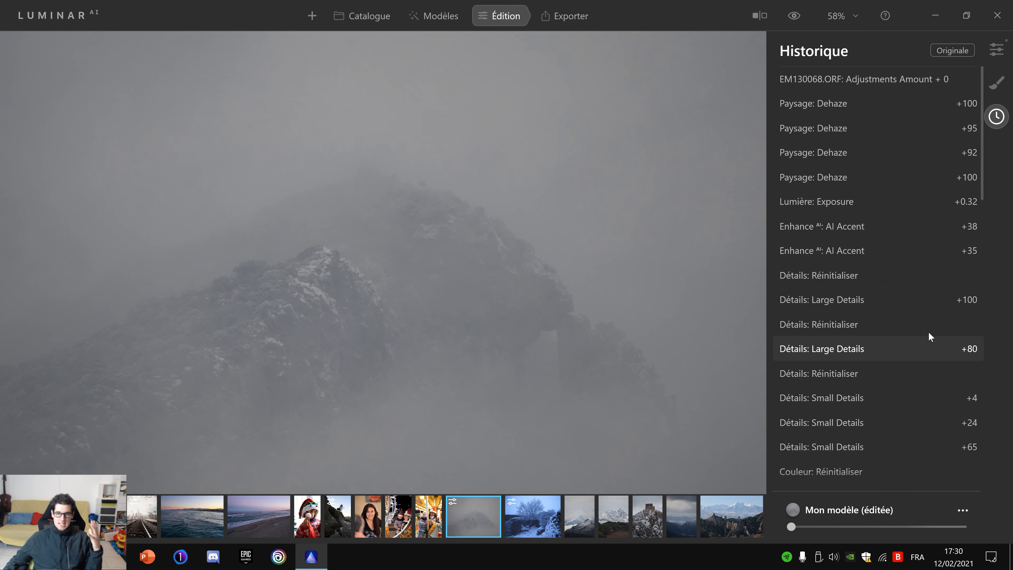
pyautogui.click(996, 50)
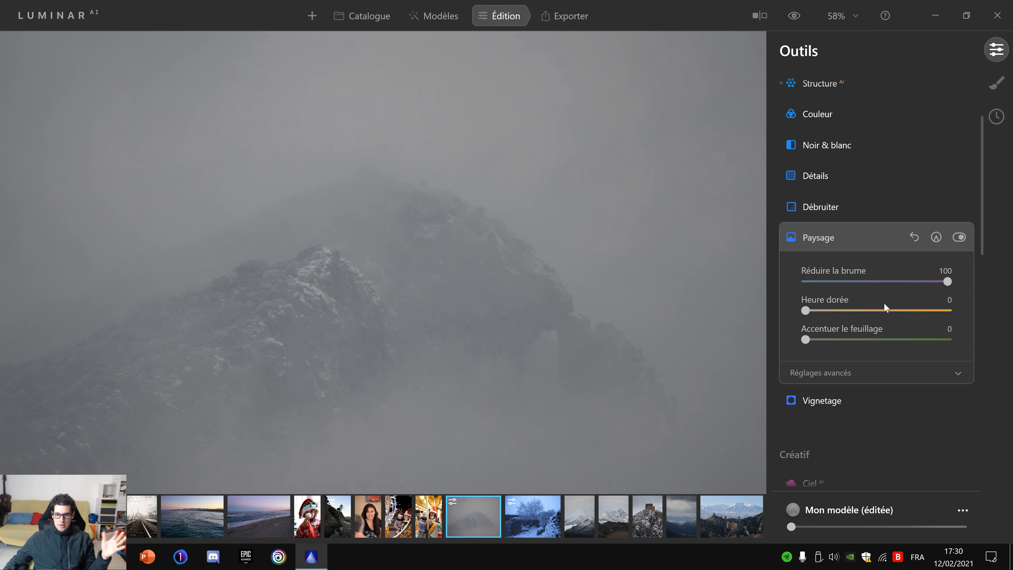
pyautogui.moveTo(790, 527); pyautogui.dragTo(843, 527)
pyautogui.scroll(3, 927, 164)
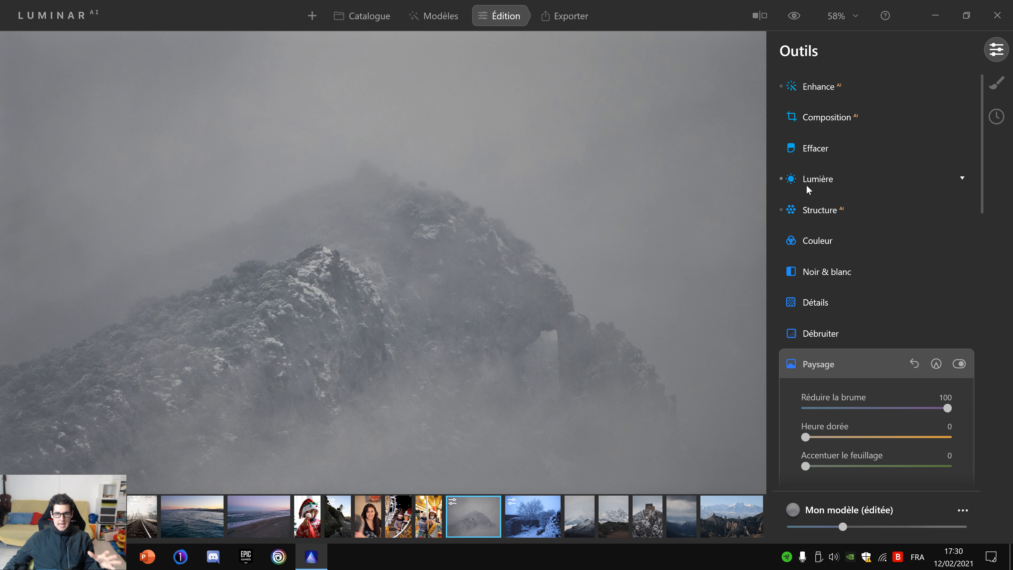
pyautogui.scroll(1, 808, 197)
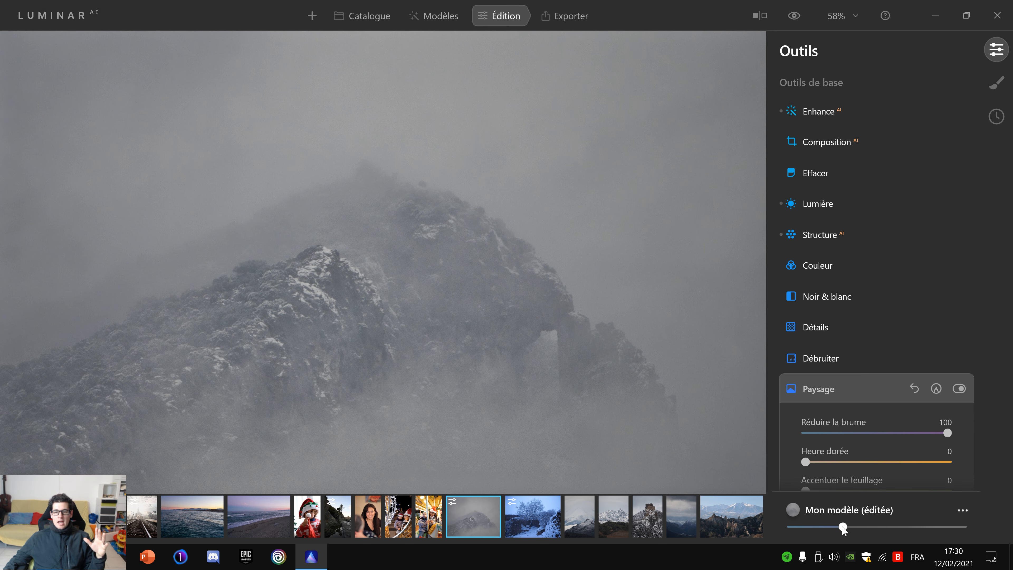
pyautogui.moveTo(842, 526); pyautogui.dragTo(1003, 527)
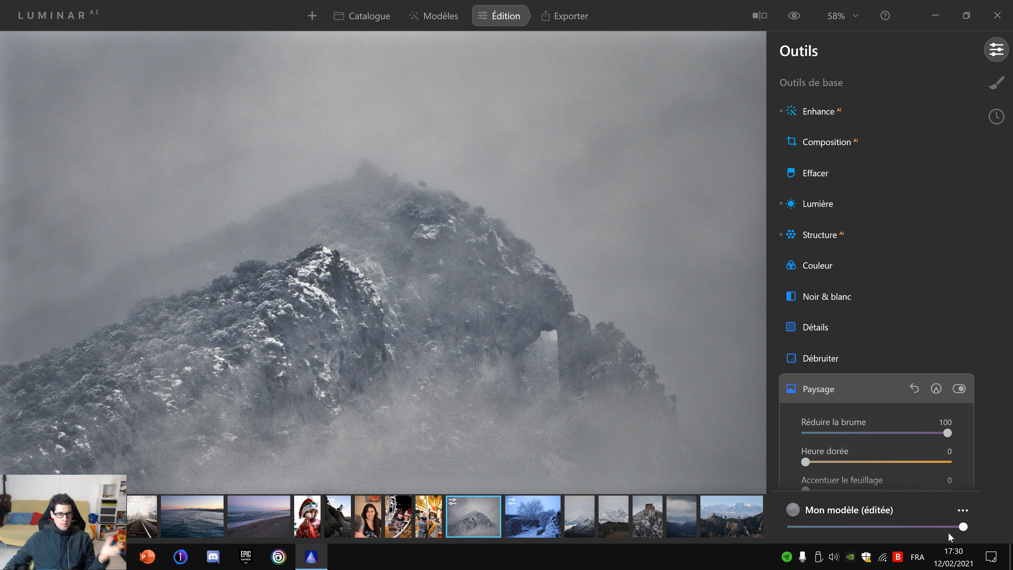
pyautogui.moveTo(951, 528); pyautogui.dragTo(908, 529)
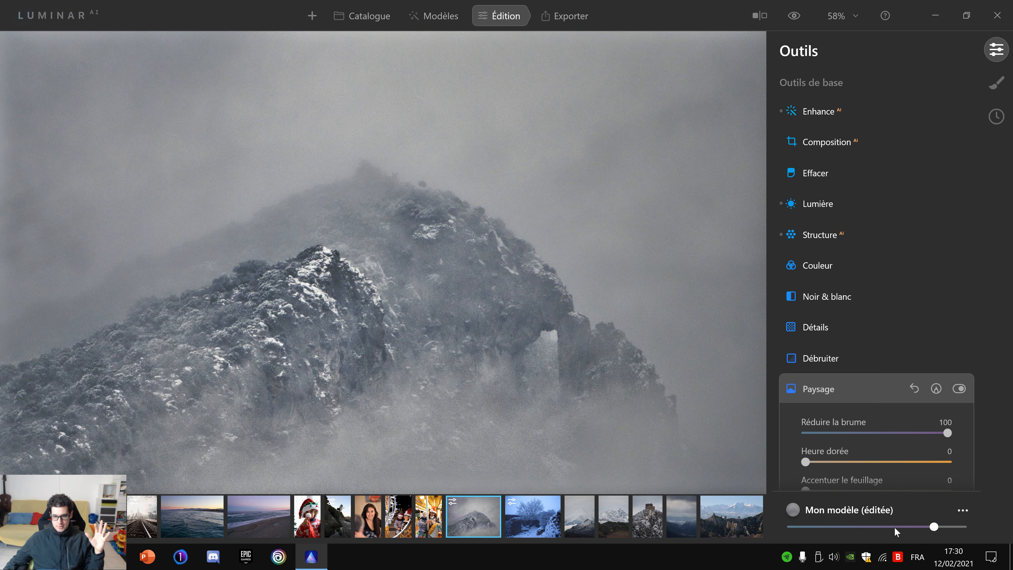
pyautogui.moveTo(894, 527); pyautogui.dragTo(753, 526)
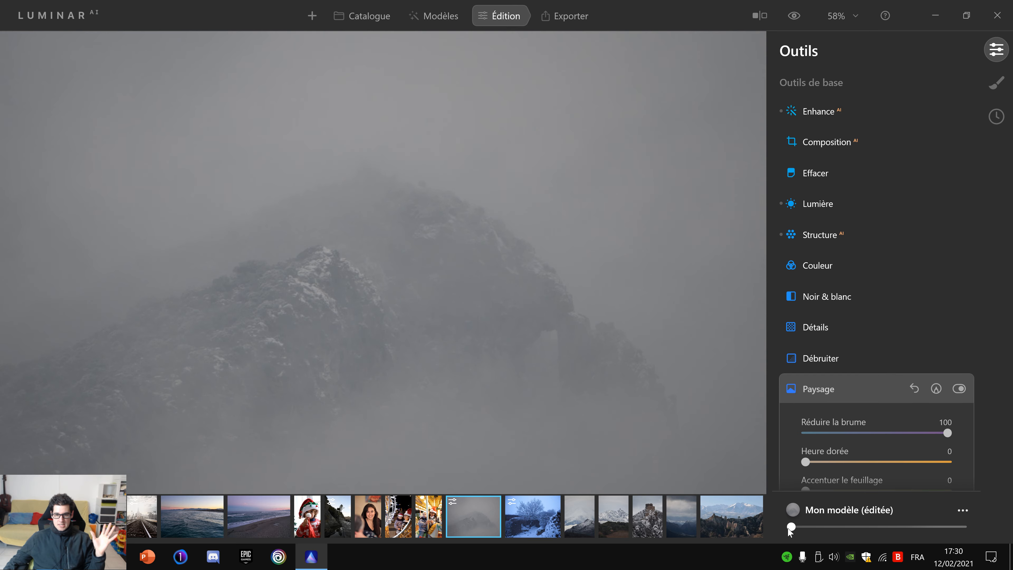
pyautogui.moveTo(791, 526); pyautogui.dragTo(999, 530)
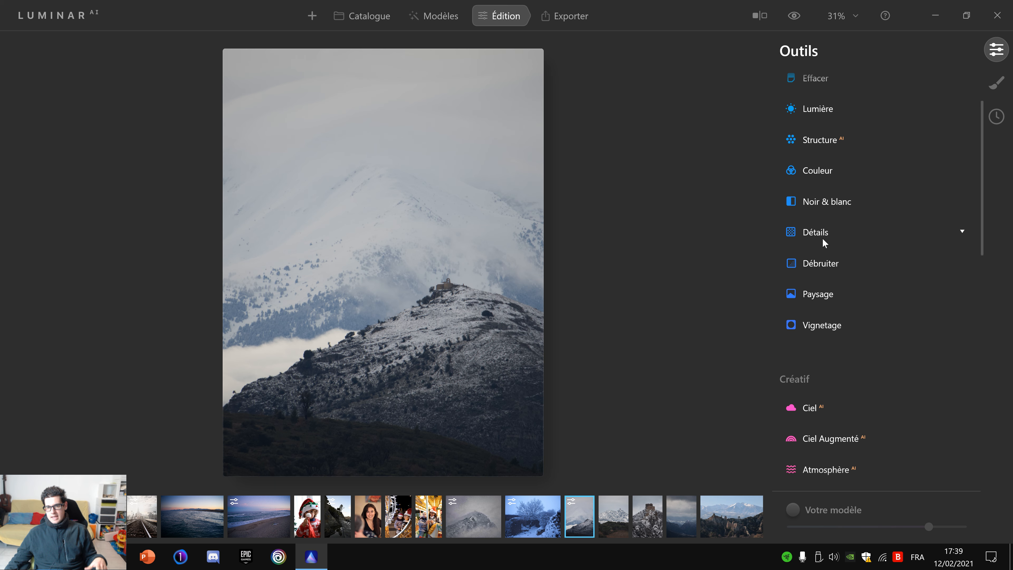
pyautogui.click(816, 120)
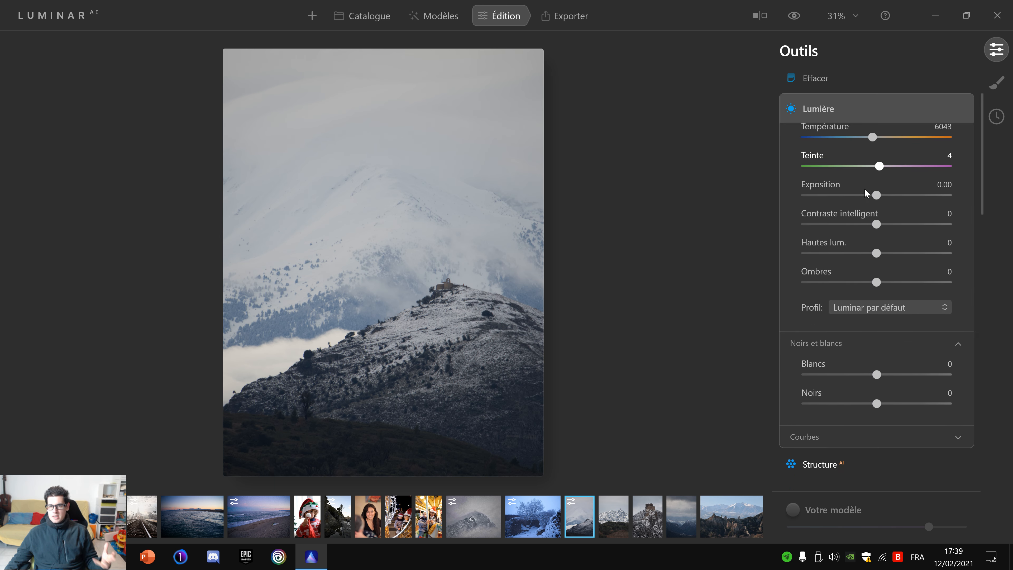
pyautogui.moveTo(851, 295); pyautogui.dragTo(874, 297)
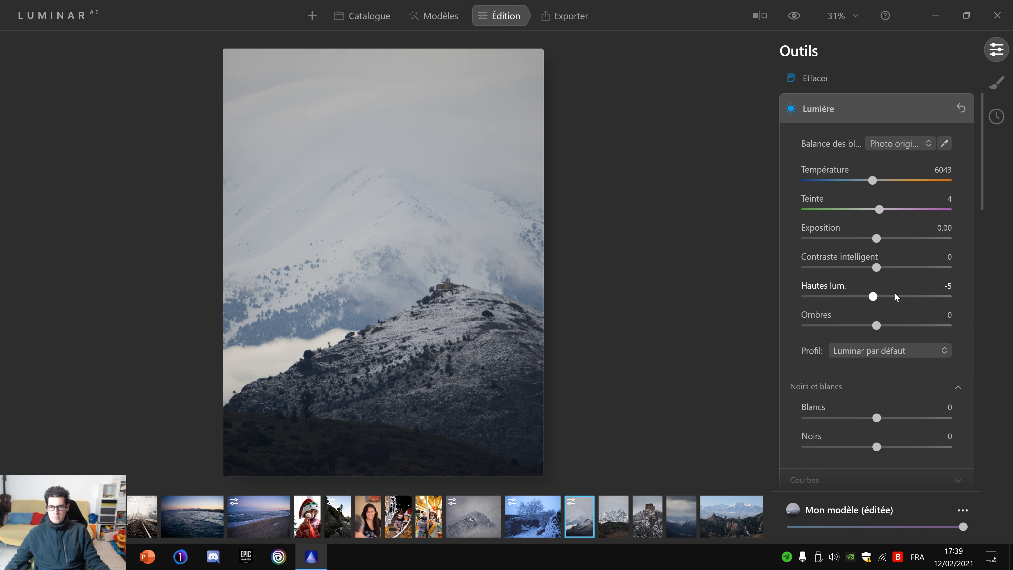
pyautogui.moveTo(871, 295)
pyautogui.mouseDown()
pyautogui.moveTo(852, 296)
pyautogui.moveTo(880, 306)
pyautogui.mouseUp()
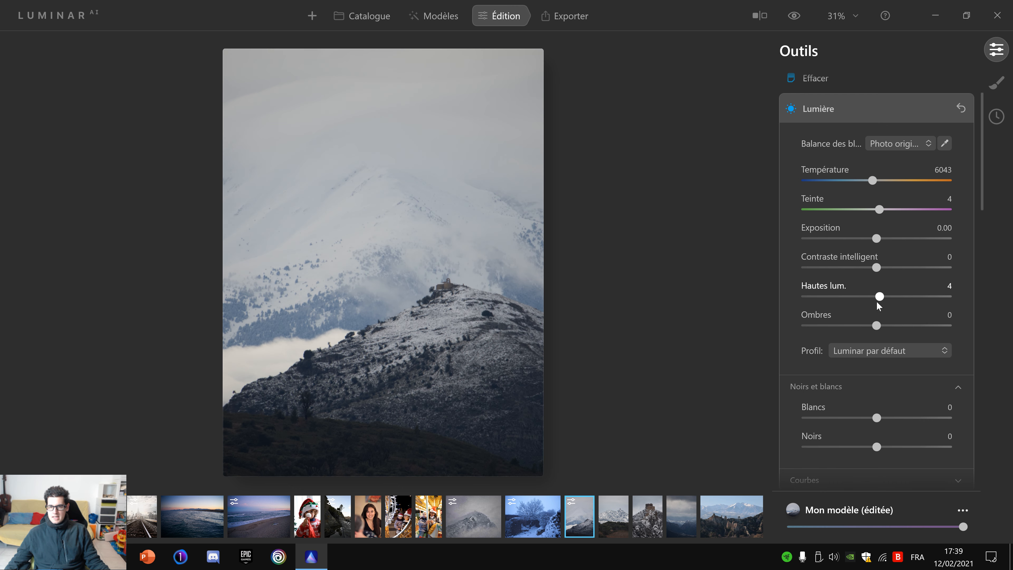
pyautogui.scroll(-8, 909, 362)
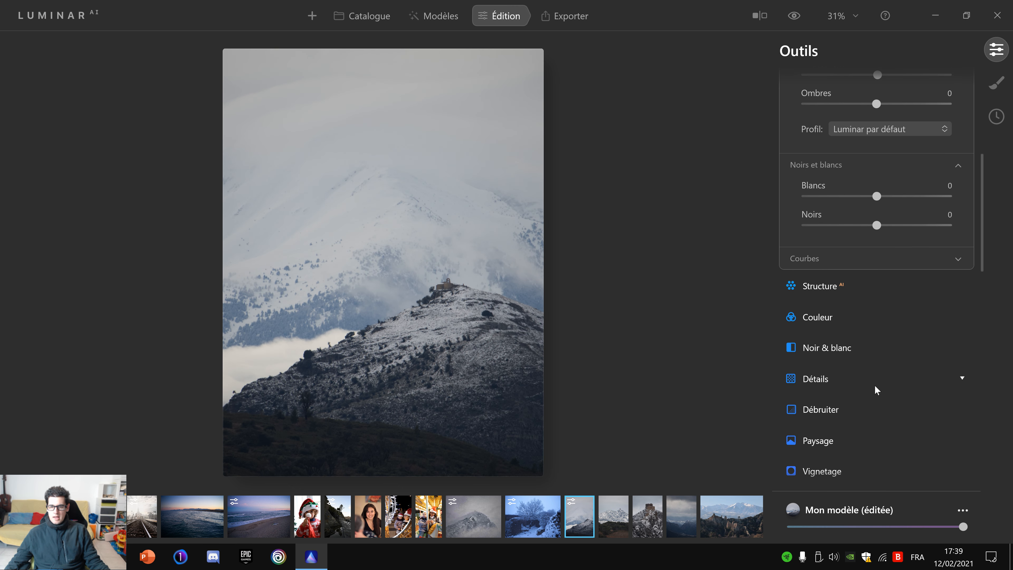
pyautogui.click(817, 314)
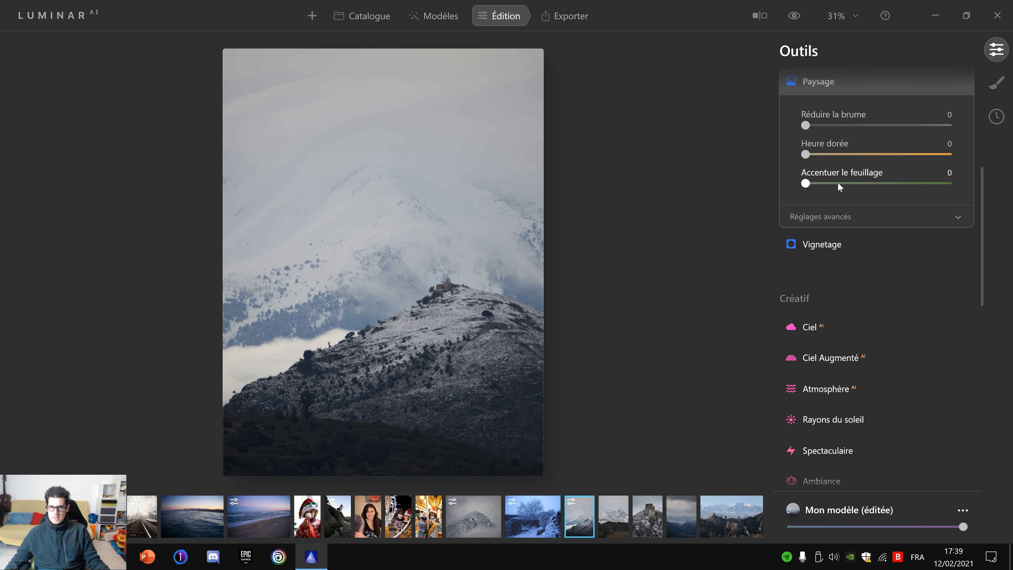
pyautogui.moveTo(811, 124); pyautogui.dragTo(786, 126)
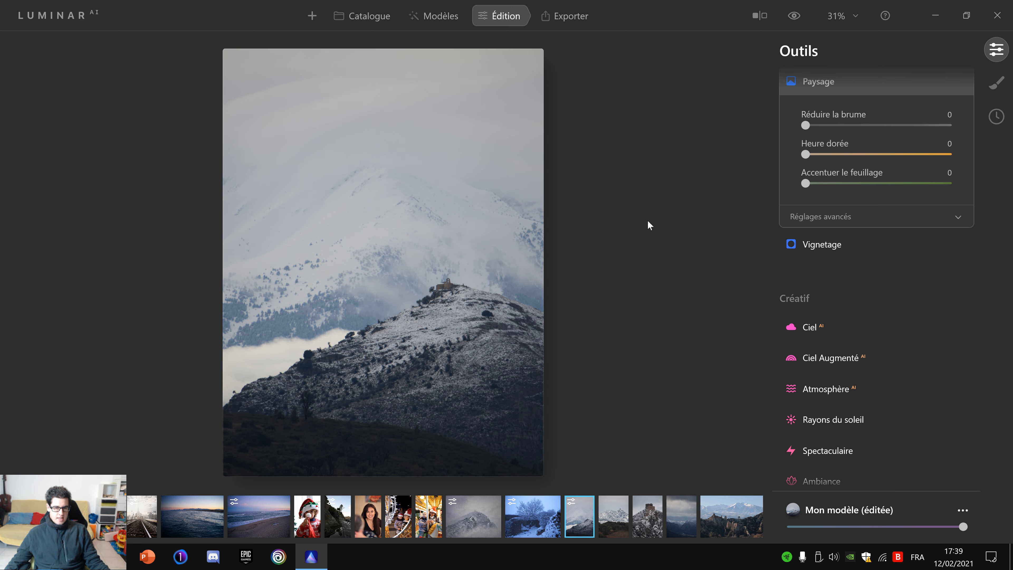
pyautogui.scroll(5, 968, 230)
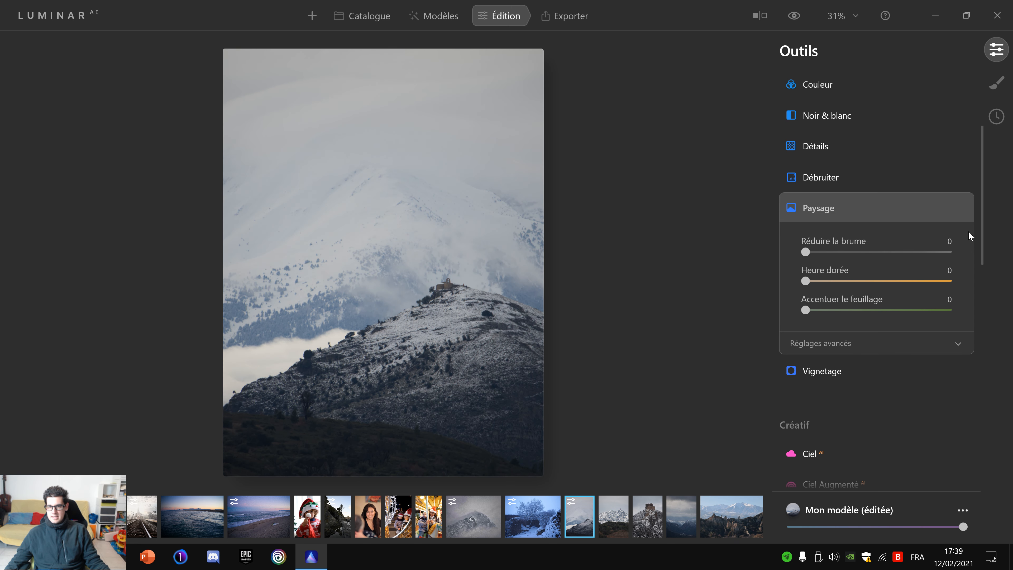
pyautogui.hotkey('ctrl', 'shift', 'r')
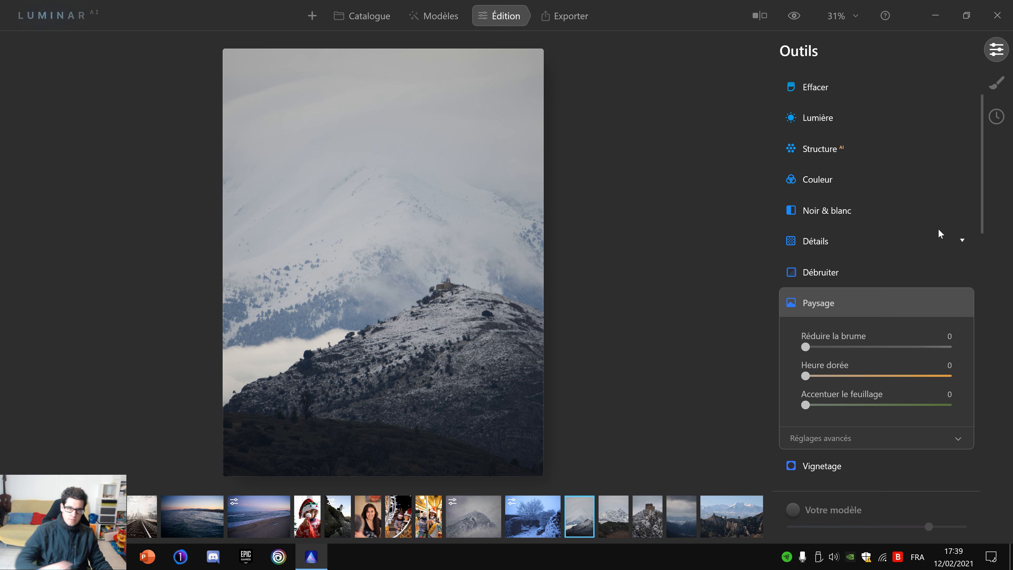
# - Add a Basique local adjustment to the snowy hill photo and set its mask type to Masque dégradé
pyautogui.click(996, 83)
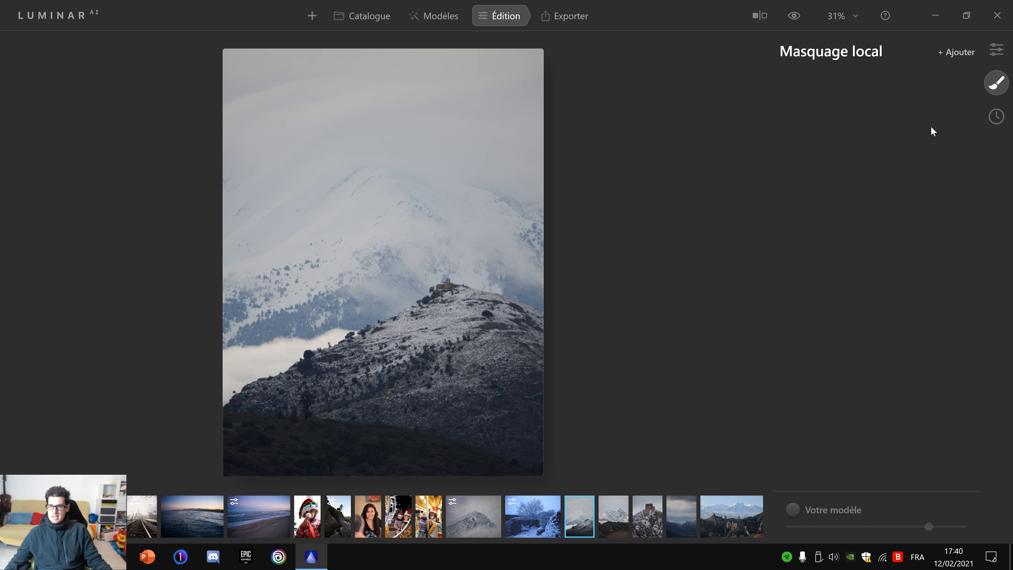
pyautogui.click(953, 56)
pyautogui.click(942, 77)
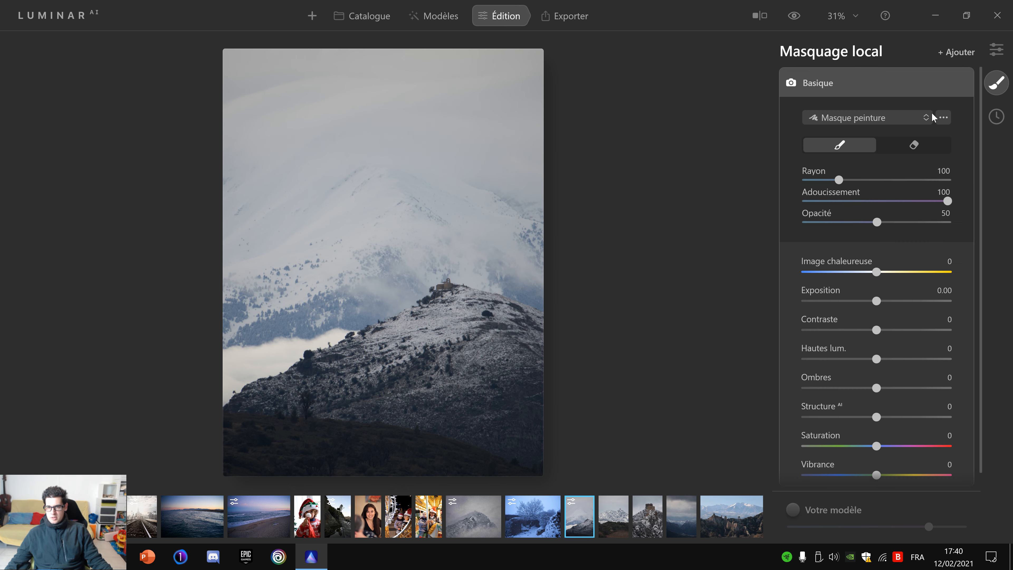
pyautogui.click(902, 116)
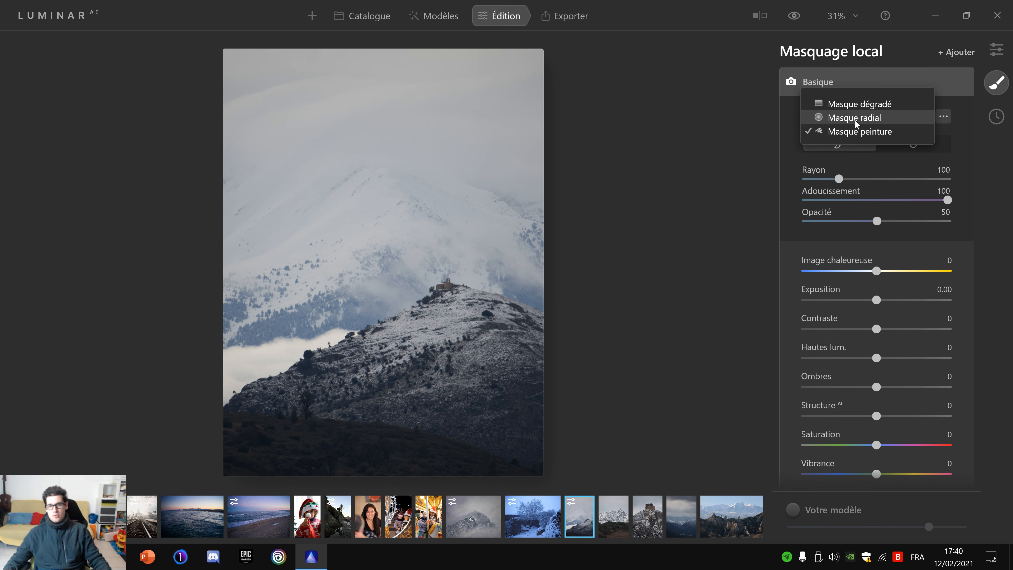
pyautogui.click(855, 104)
# - Place the gradient mask over the dark foreground at the foot of the hill, tilted to follow the slope
pyautogui.moveTo(335, 460)
pyautogui.mouseDown()
pyautogui.moveTo(350, 324)
pyautogui.moveTo(298, 407)
pyautogui.mouseUp()
pyautogui.moveTo(295, 466); pyautogui.dragTo(284, 495)
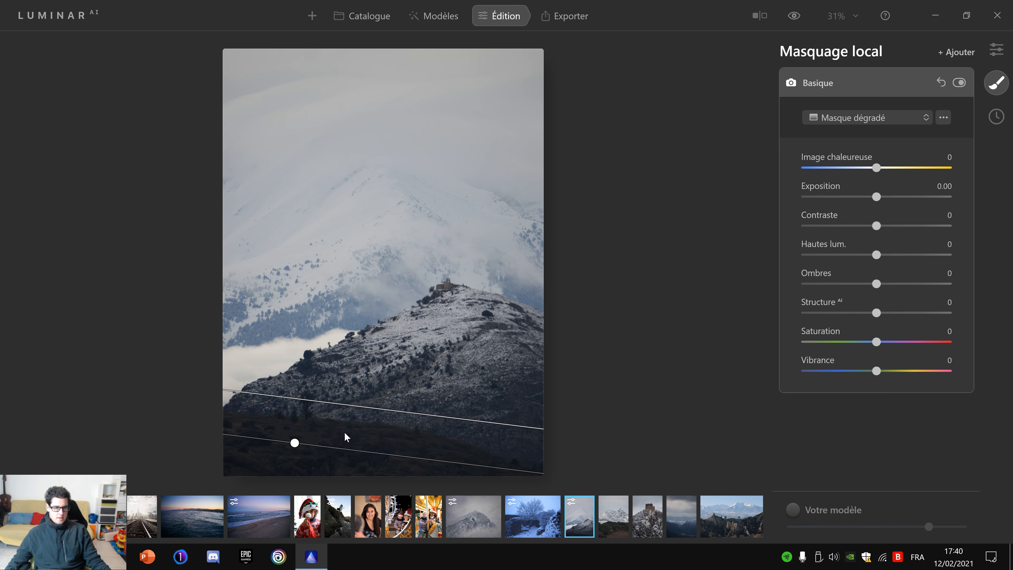
pyautogui.moveTo(305, 453)
pyautogui.mouseDown()
pyautogui.moveTo(300, 474)
pyautogui.moveTo(315, 469)
pyautogui.moveTo(305, 458)
pyautogui.moveTo(317, 455)
pyautogui.moveTo(302, 457)
pyautogui.mouseUp()
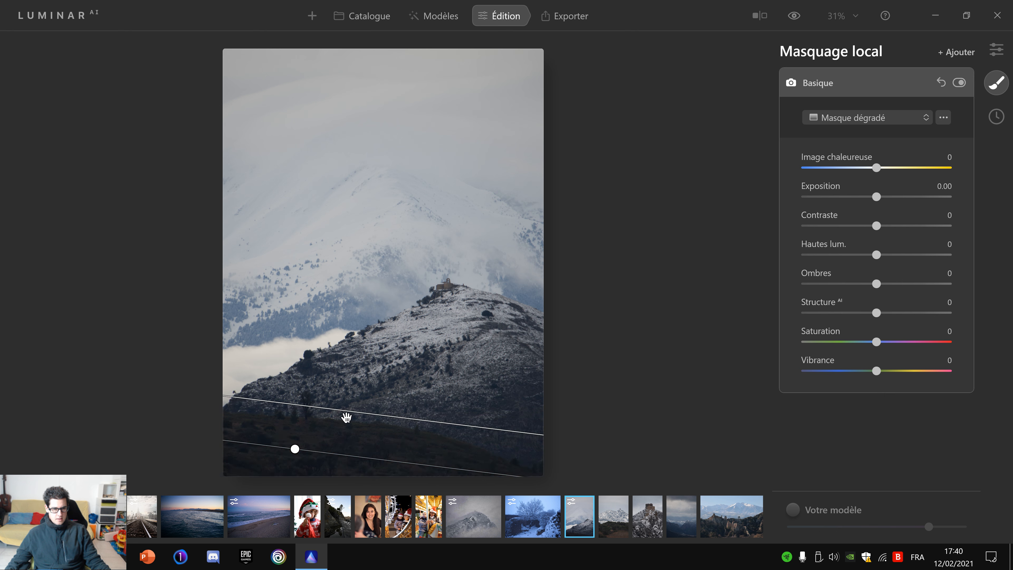
pyautogui.moveTo(346, 419); pyautogui.dragTo(330, 435)
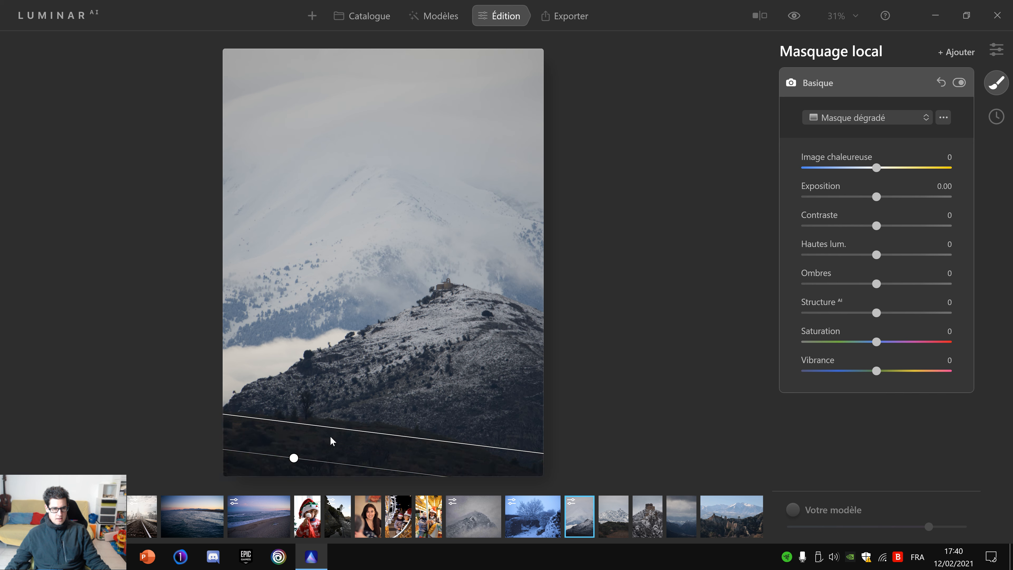
pyautogui.moveTo(315, 468)
pyautogui.mouseDown()
pyautogui.moveTo(343, 463)
pyautogui.moveTo(320, 452)
pyautogui.mouseUp()
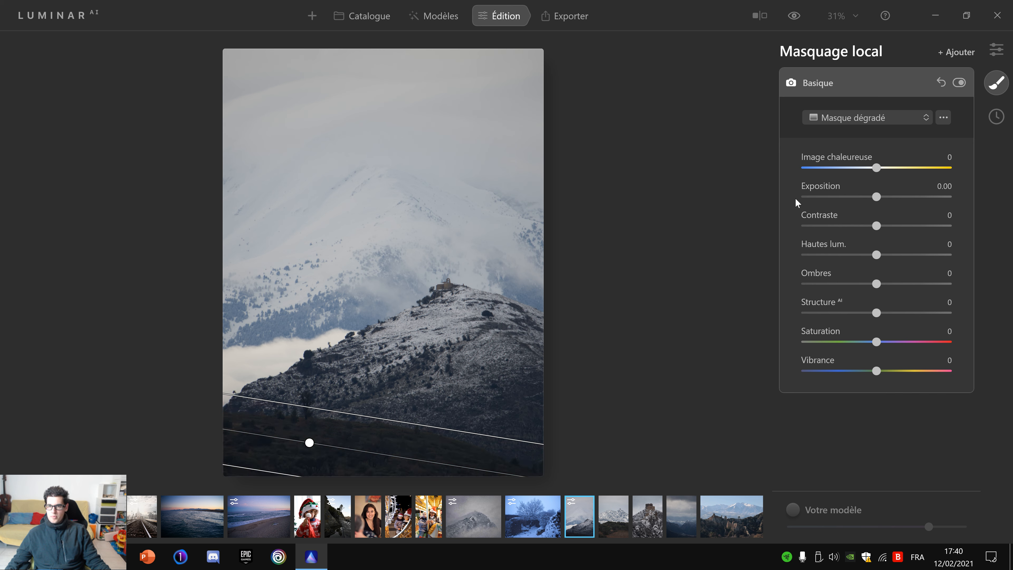
# - Display the gradient mask overlay and tighten the transition so the dark foreground is covered more fully
pyautogui.click(943, 117)
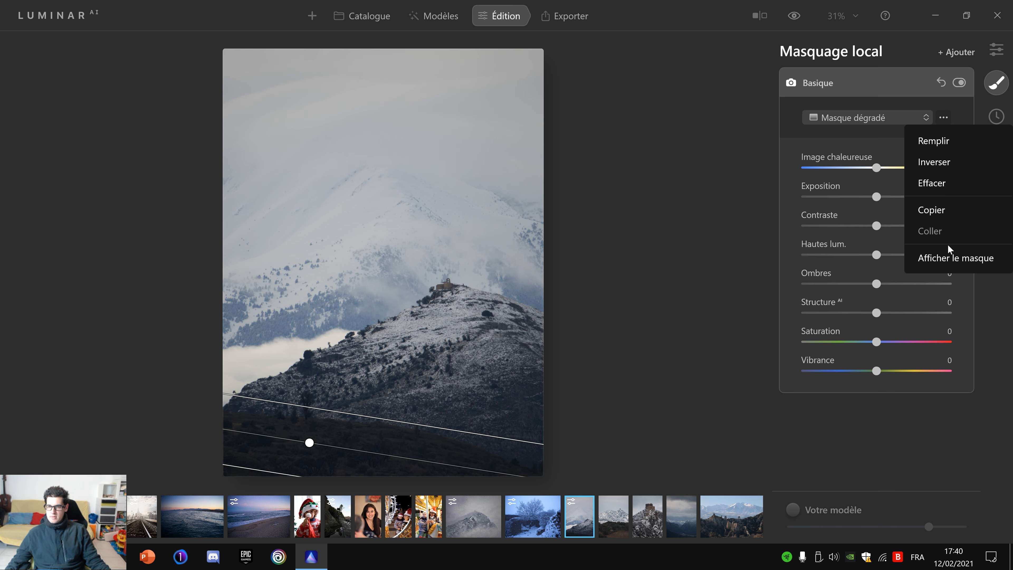
pyautogui.click(913, 257)
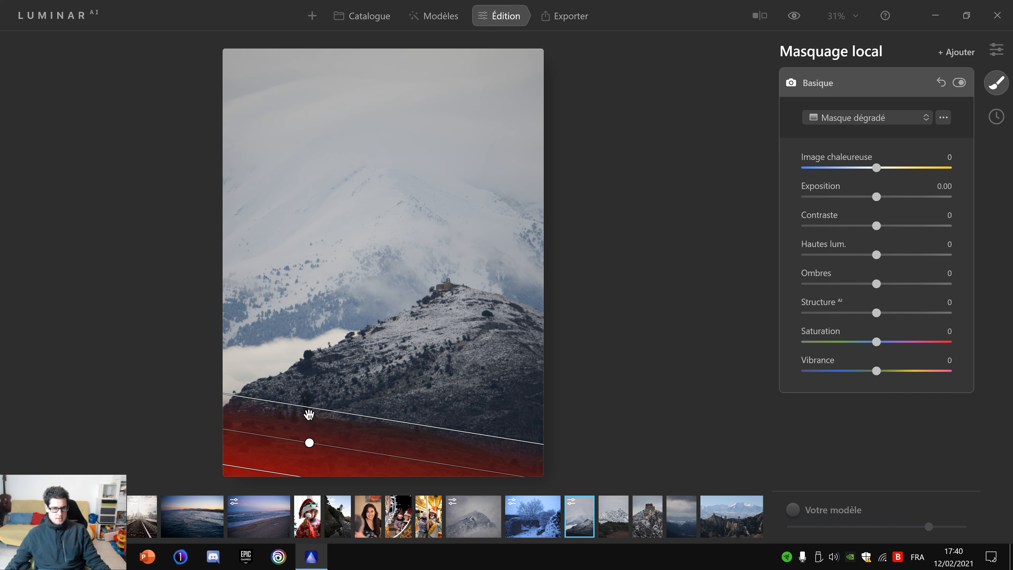
pyautogui.moveTo(271, 478); pyautogui.dragTo(277, 457)
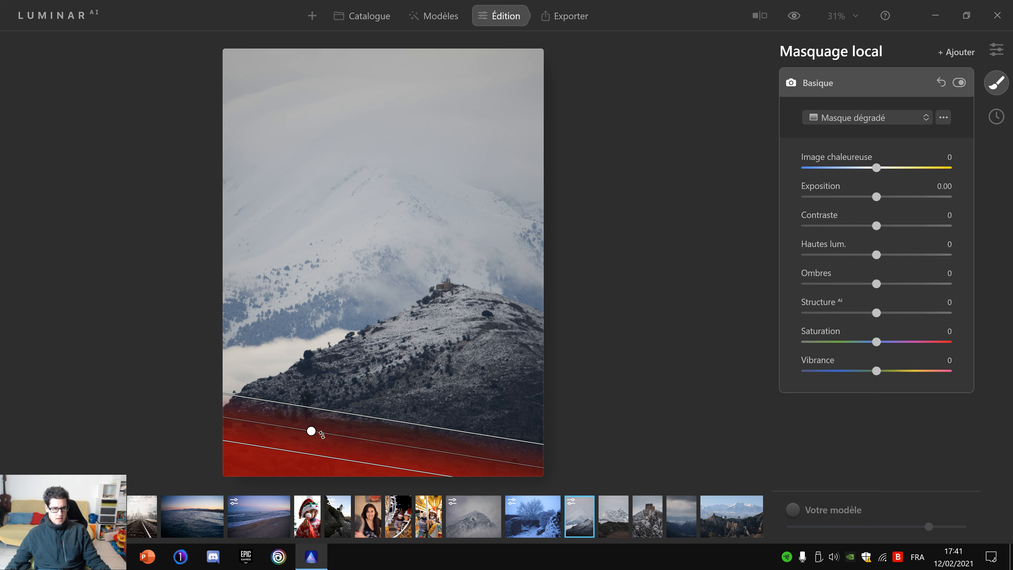
pyautogui.moveTo(315, 439); pyautogui.dragTo(317, 436)
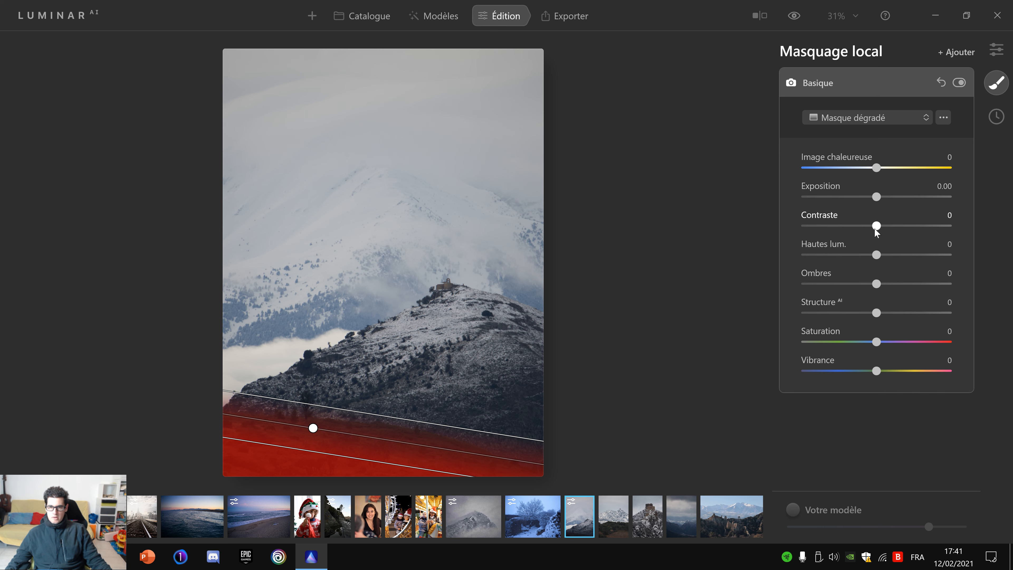
# - Set the gradient mask's Ombres to 62 and hide the red mask overlay
pyautogui.moveTo(883, 285); pyautogui.dragTo(904, 289)
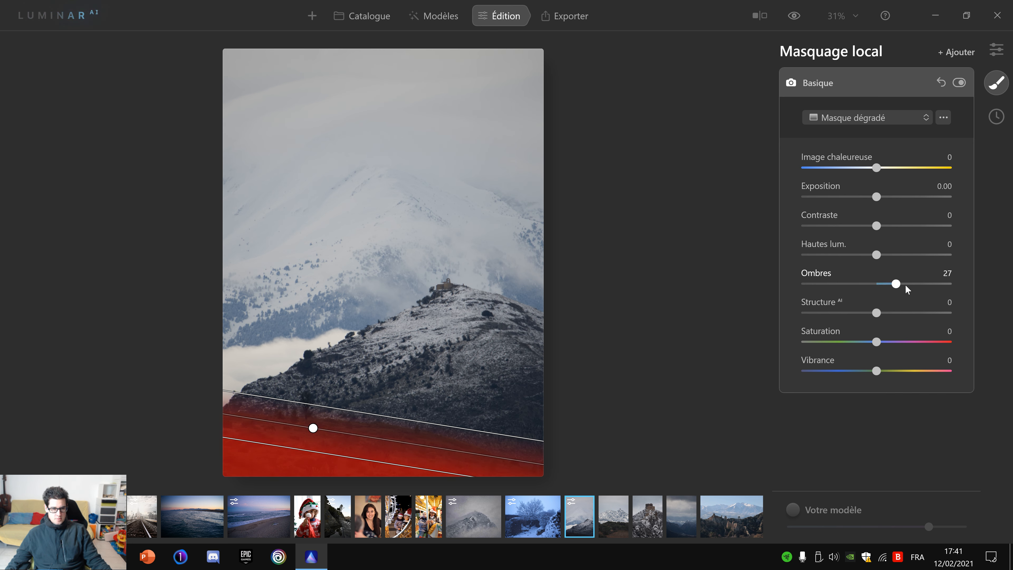
pyautogui.click(946, 117)
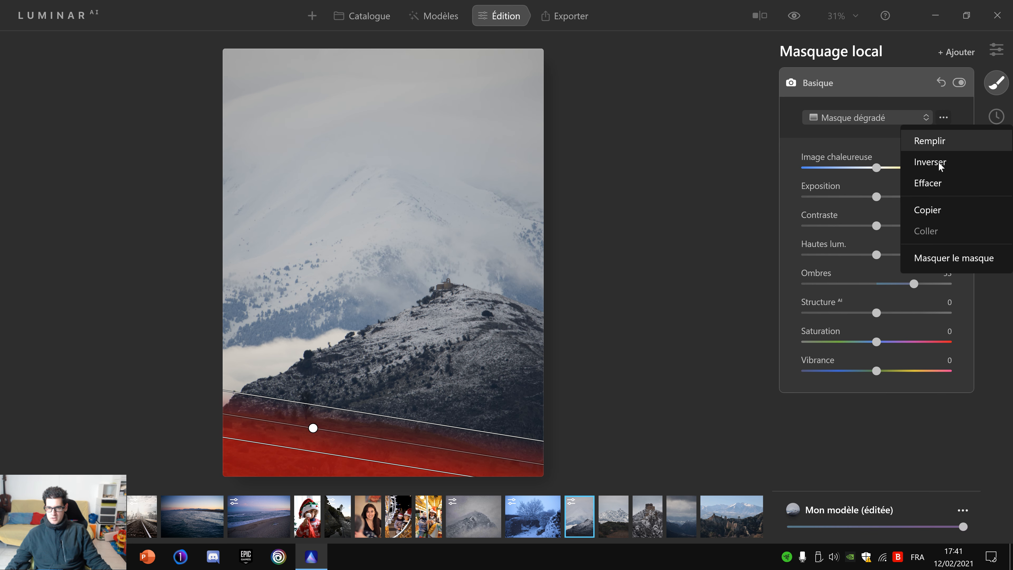
pyautogui.click(921, 258)
pyautogui.moveTo(915, 286)
pyautogui.mouseDown()
pyautogui.moveTo(979, 285)
pyautogui.moveTo(888, 287)
pyautogui.moveTo(938, 288)
pyautogui.moveTo(920, 287)
pyautogui.mouseUp()
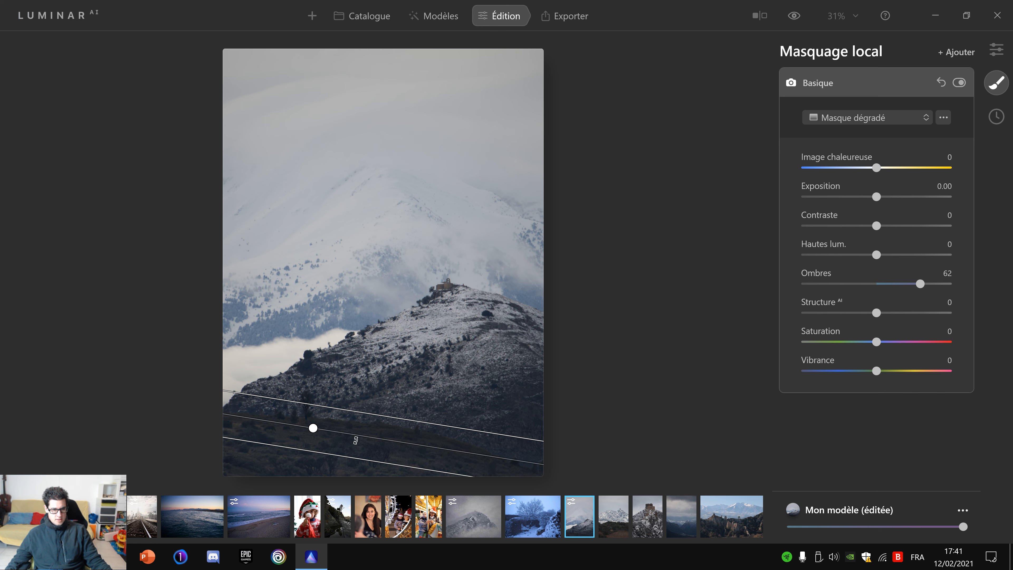
# - Extend the gradient's upper edge slightly further up the hill and set its Ombres to 66
pyautogui.moveTo(337, 416); pyautogui.dragTo(344, 403)
pyautogui.moveTo(924, 285)
pyautogui.mouseDown()
pyautogui.moveTo(949, 283)
pyautogui.moveTo(932, 278)
pyautogui.mouseUp()
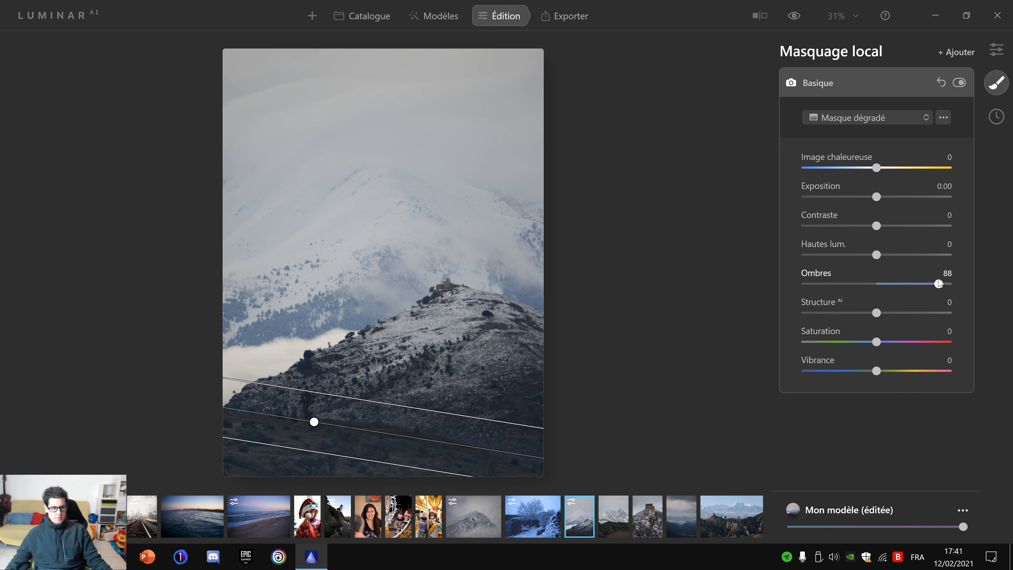
pyautogui.moveTo(932, 282); pyautogui.dragTo(923, 284)
# - Set the gradient mask's Structure AI to 20 and its Exposition to 0.19, leaving Saturation at 0
pyautogui.moveTo(877, 313)
pyautogui.mouseDown()
pyautogui.moveTo(923, 313)
pyautogui.moveTo(892, 312)
pyautogui.mouseUp()
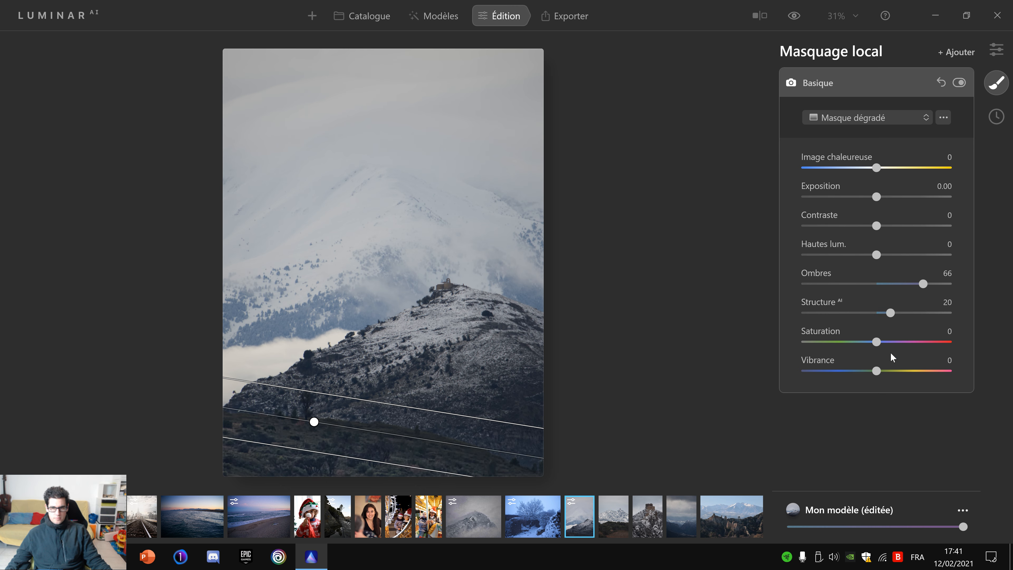
pyautogui.moveTo(876, 343)
pyautogui.mouseDown()
pyautogui.moveTo(937, 345)
pyautogui.moveTo(879, 347)
pyautogui.mouseUp()
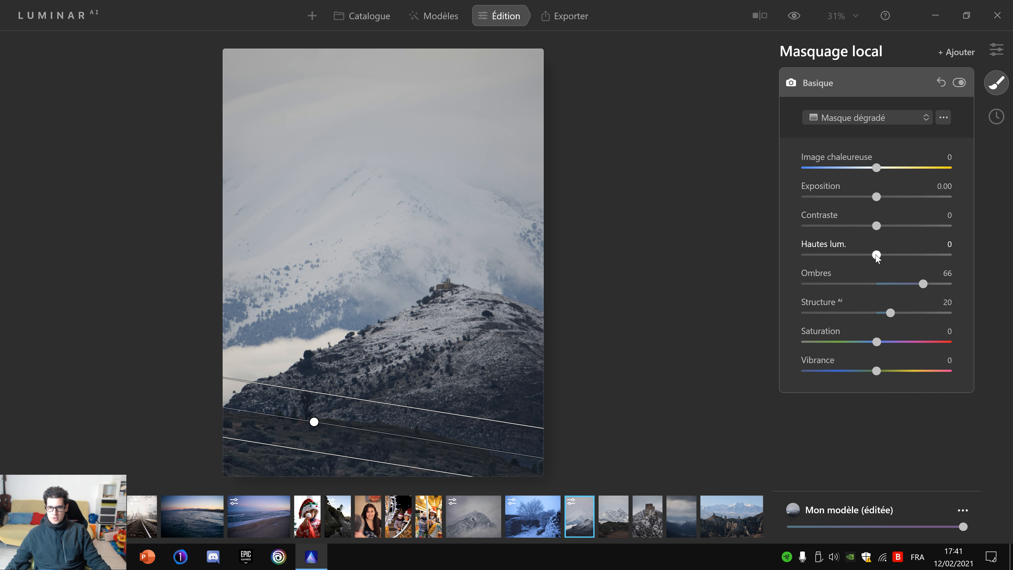
pyautogui.moveTo(874, 199)
pyautogui.mouseDown()
pyautogui.moveTo(894, 200)
pyautogui.moveTo(876, 198)
pyautogui.mouseUp()
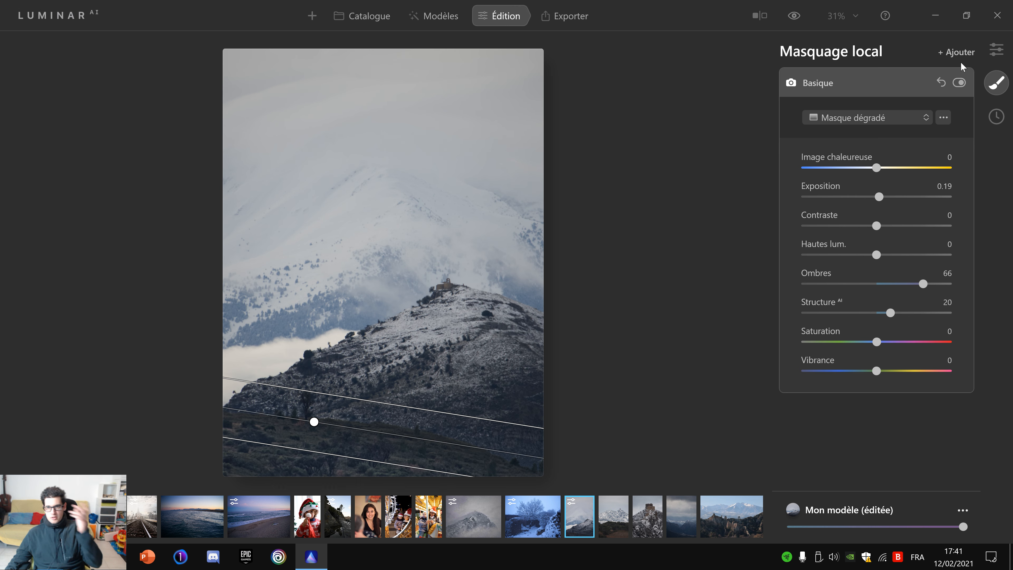
# - Add another Basique local adjustment and set its mask type to Masque dégradé
pyautogui.click(959, 53)
pyautogui.click(951, 78)
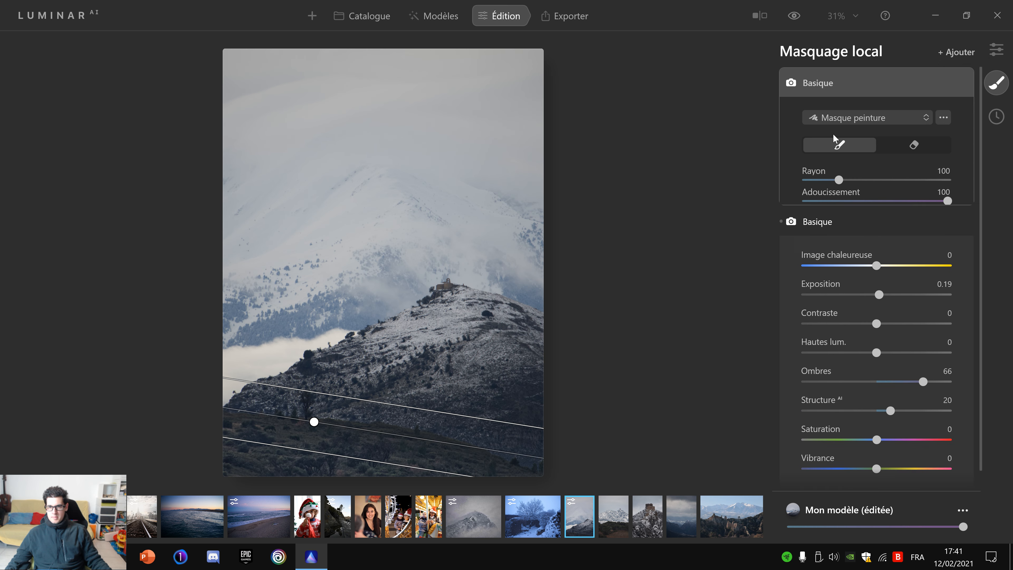
pyautogui.click(880, 112)
pyautogui.click(850, 103)
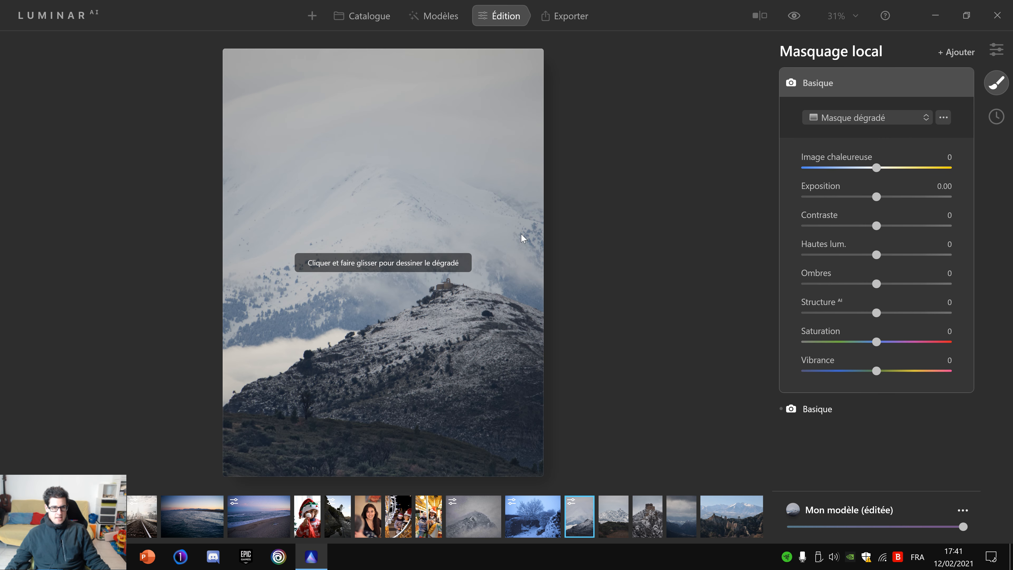
# - Draw a gradient mask from the sky down to the hill, tilt it slightly and lower its upper edge towards the mountain
pyautogui.moveTo(307, 85)
pyautogui.mouseDown()
pyautogui.moveTo(348, 131)
pyautogui.moveTo(353, 219)
pyautogui.moveTo(404, 304)
pyautogui.moveTo(400, 340)
pyautogui.moveTo(329, 335)
pyautogui.mouseUp()
pyautogui.moveTo(328, 211); pyautogui.dragTo(425, 207)
pyautogui.moveTo(426, 214); pyautogui.dragTo(425, 218)
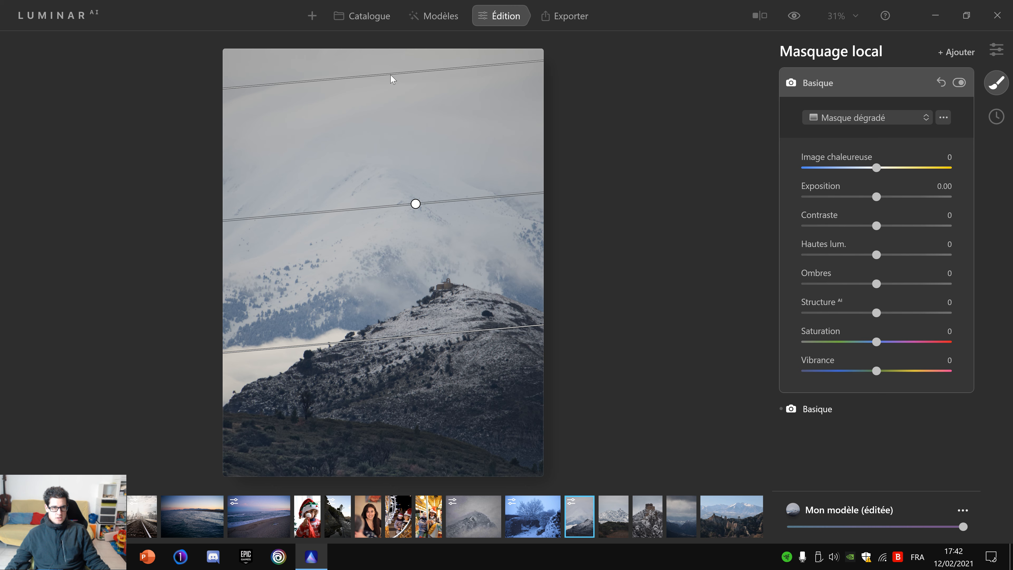
pyautogui.moveTo(398, 81); pyautogui.dragTo(410, 121)
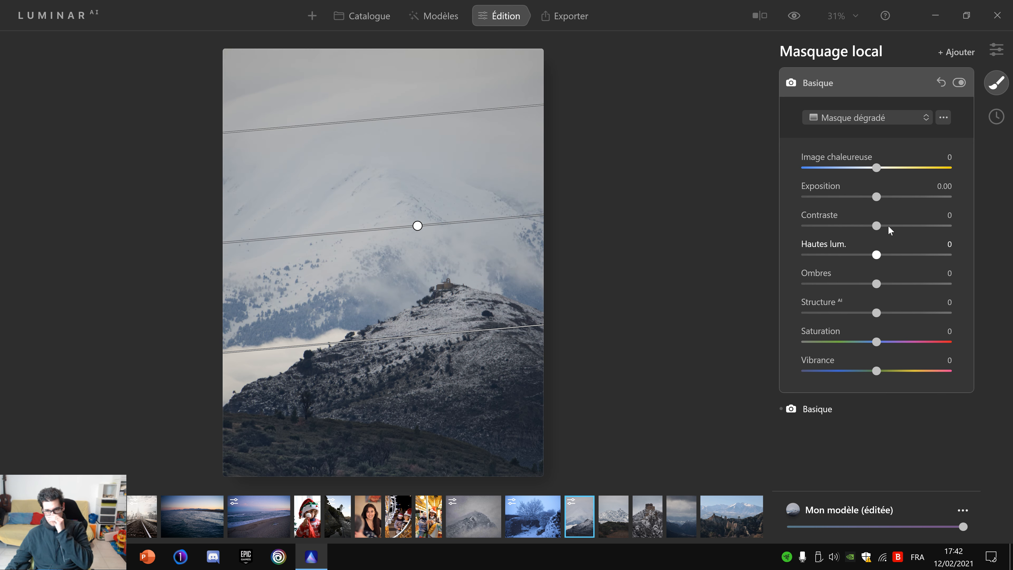
# - Set the sky gradient's Hautes lum. to -59 and Structure AI to 66, and extend its lower edge further down the hill
pyautogui.moveTo(871, 255); pyautogui.dragTo(834, 256)
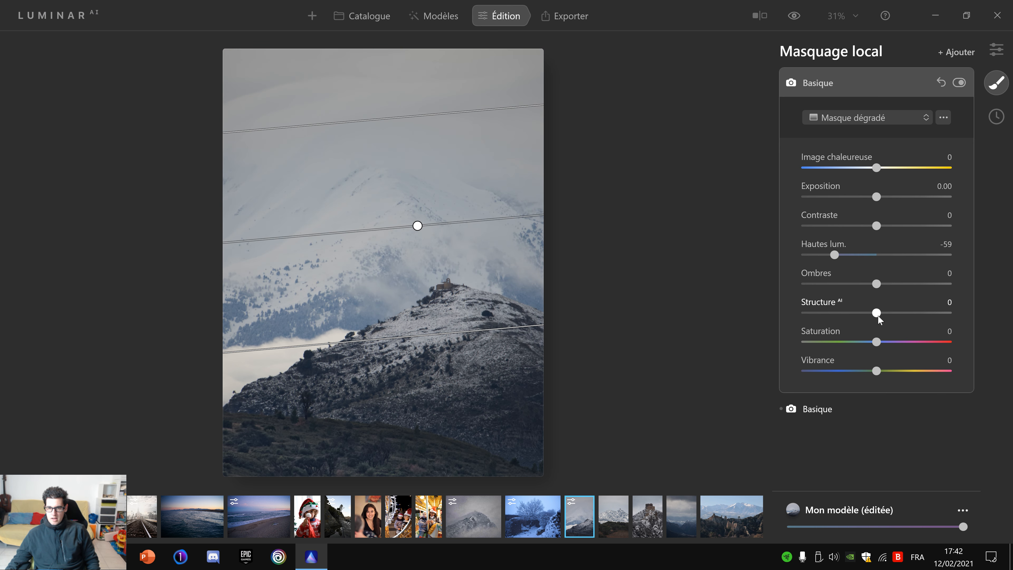
pyautogui.moveTo(876, 315); pyautogui.dragTo(921, 314)
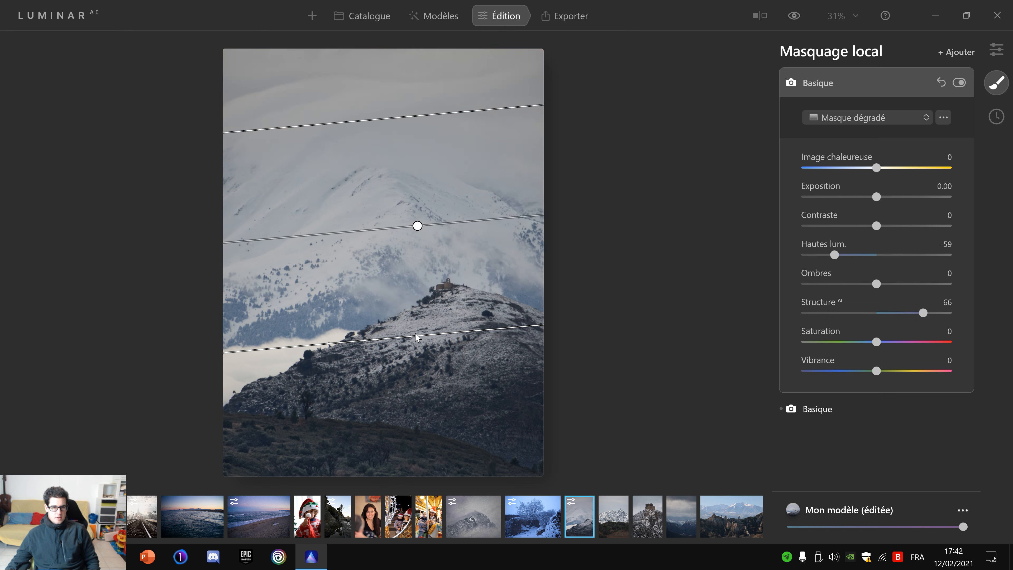
pyautogui.moveTo(414, 344); pyautogui.dragTo(414, 365)
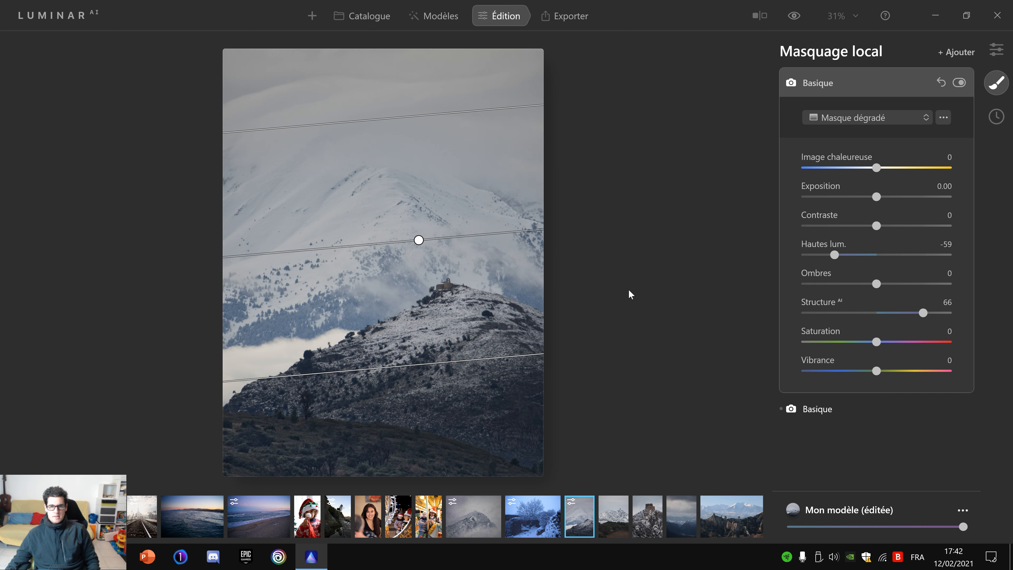
# - Compare the original and edited photo in the before/after split view and check the overall edit strength
pyautogui.click(929, 416)
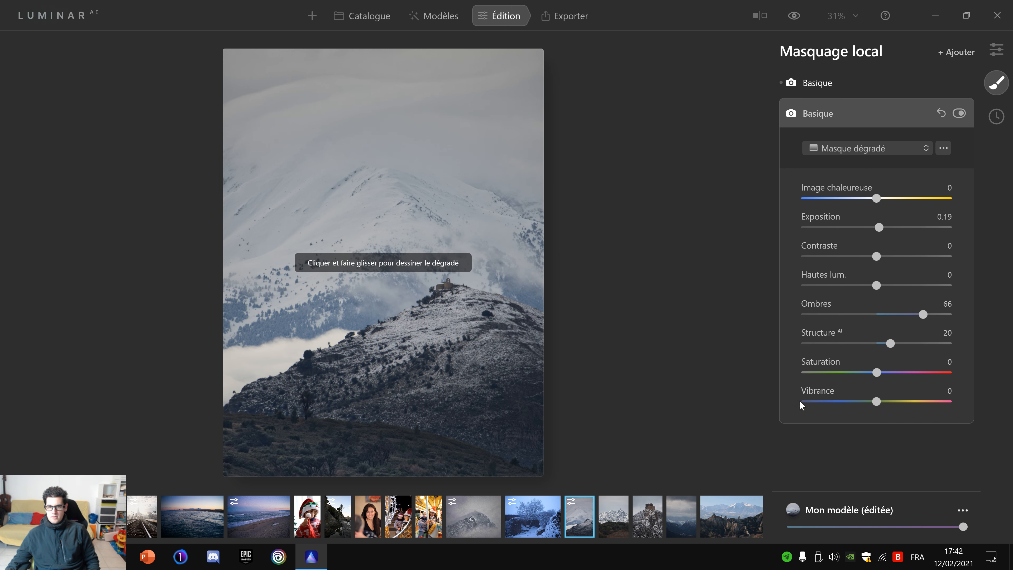
pyautogui.click(550, 22)
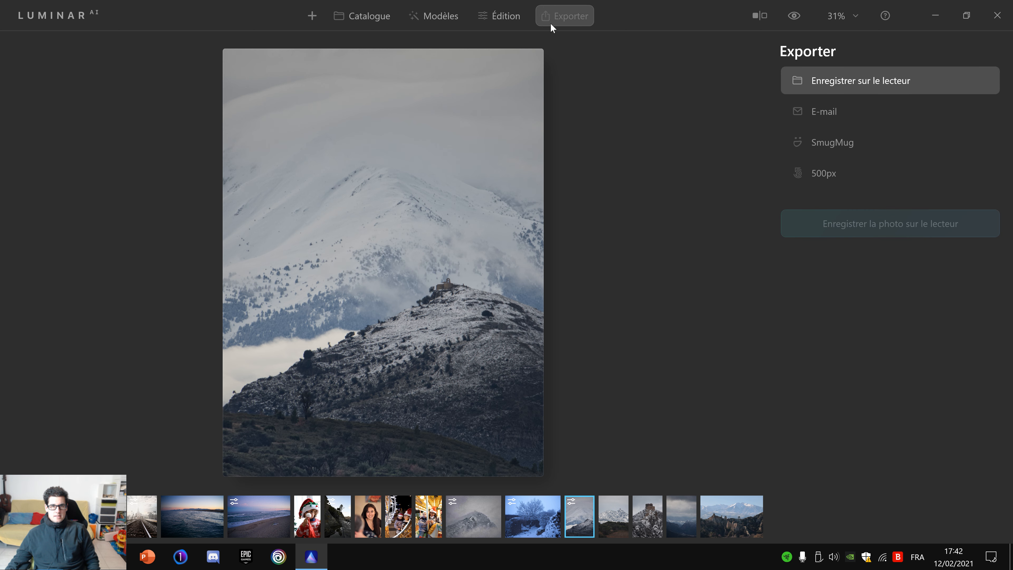
pyautogui.click(499, 17)
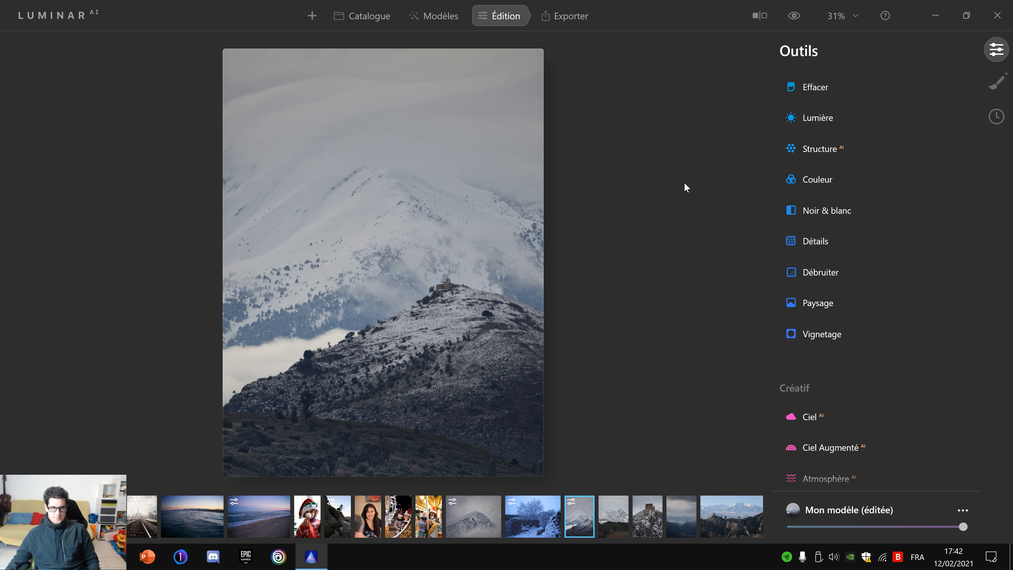
pyautogui.click(760, 15)
pyautogui.moveTo(295, 256); pyautogui.dragTo(285, 275)
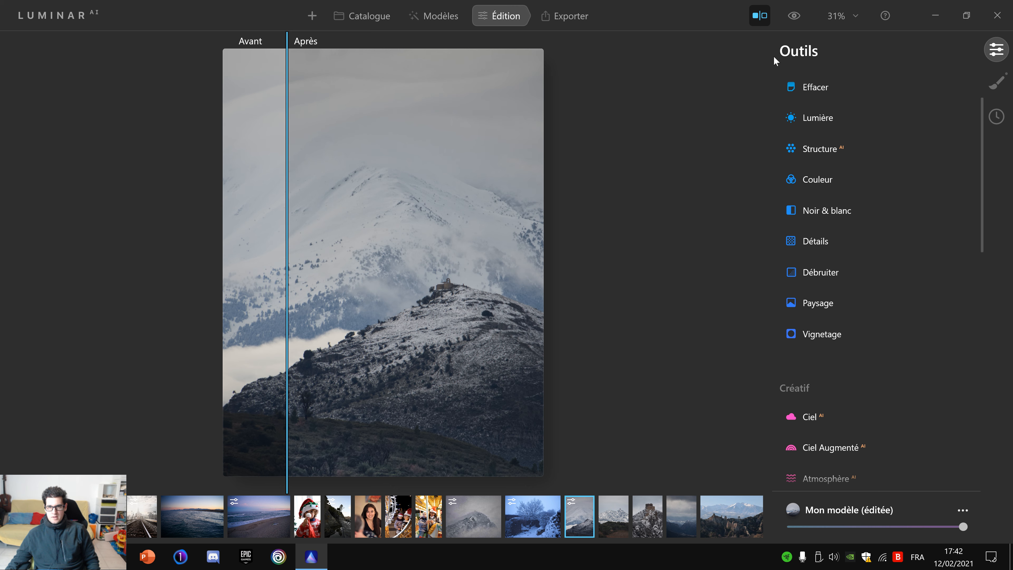
pyautogui.click(759, 15)
pyautogui.moveTo(964, 530)
pyautogui.mouseDown()
pyautogui.moveTo(775, 531)
pyautogui.moveTo(989, 531)
pyautogui.moveTo(776, 530)
pyautogui.moveTo(965, 528)
pyautogui.mouseUp()
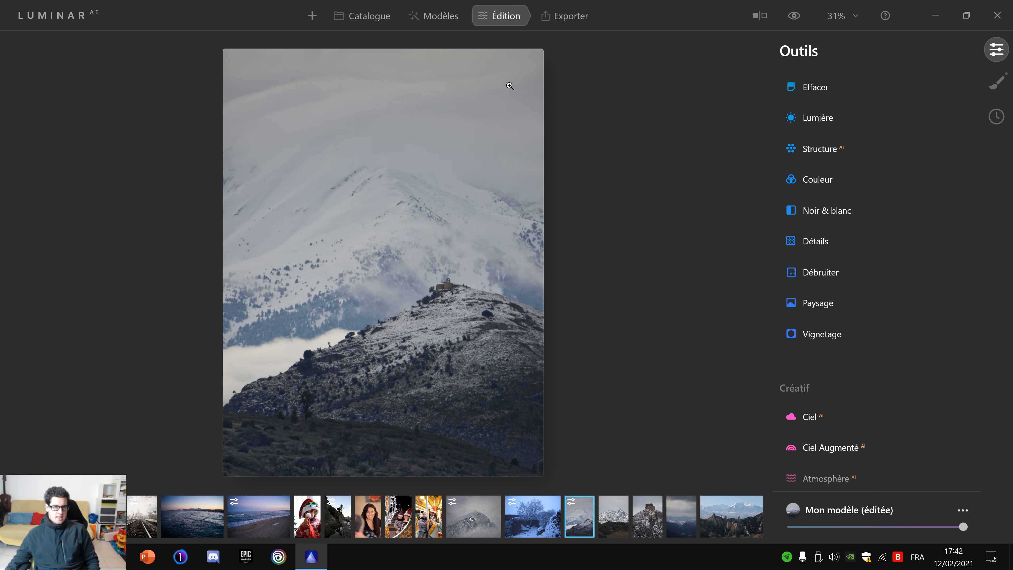
# - Set Réduire la brume to 24 in the Paysage tool and check the edit with the overall strength at maximum
pyautogui.click(826, 310)
pyautogui.moveTo(805, 347); pyautogui.dragTo(841, 349)
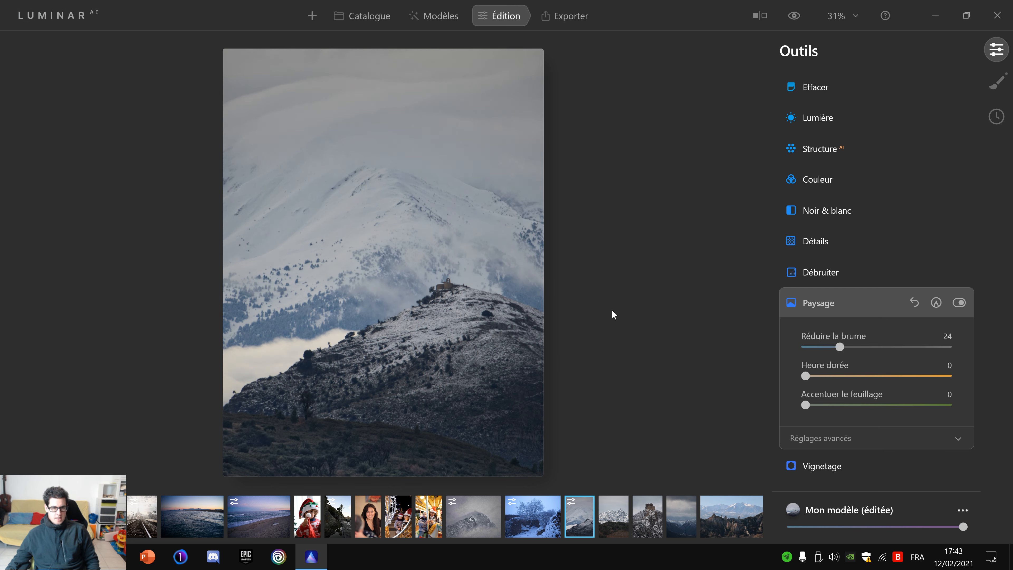
pyautogui.moveTo(963, 527)
pyautogui.mouseDown()
pyautogui.moveTo(822, 528)
pyautogui.moveTo(963, 528)
pyautogui.mouseUp()
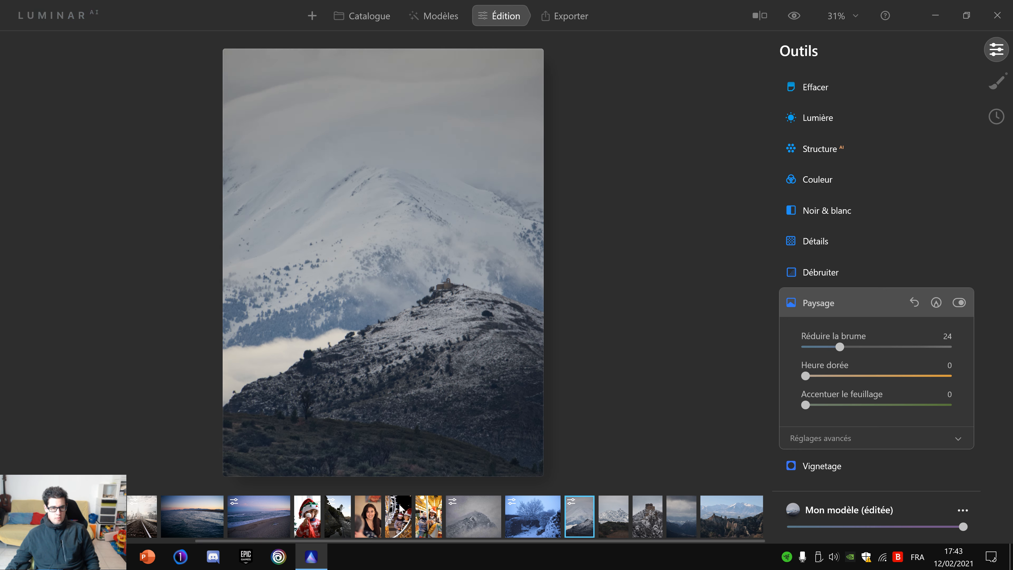
# - Reopen the foreground's Basique local adjustment and set its Ombres to 54
pyautogui.click(997, 82)
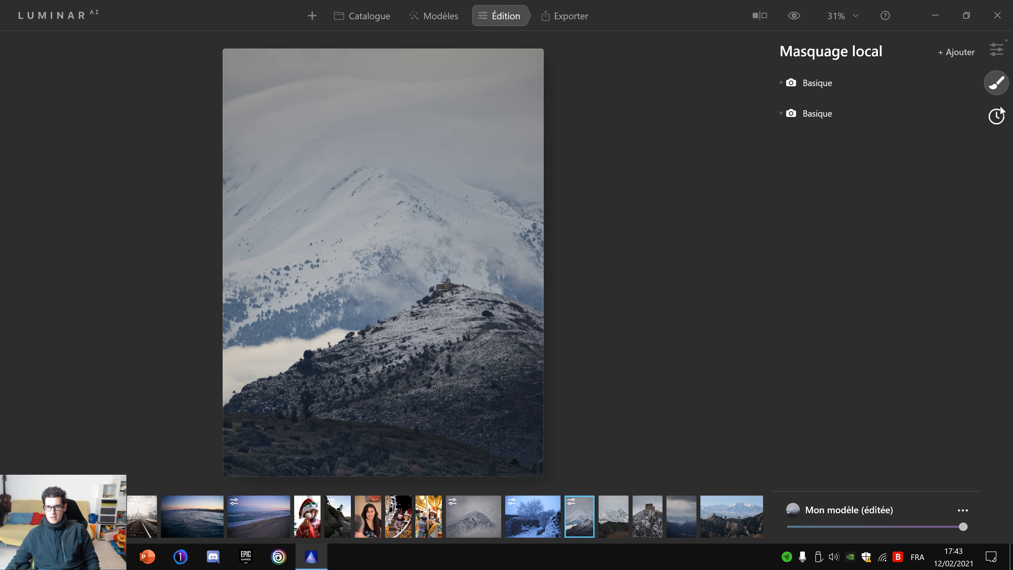
pyautogui.click(815, 90)
pyautogui.click(817, 85)
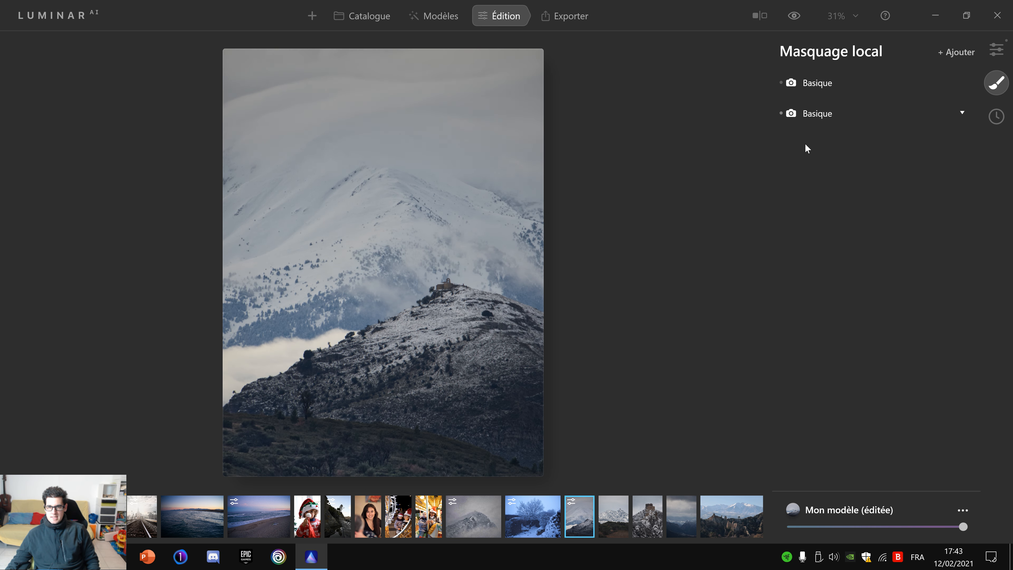
pyautogui.click(815, 117)
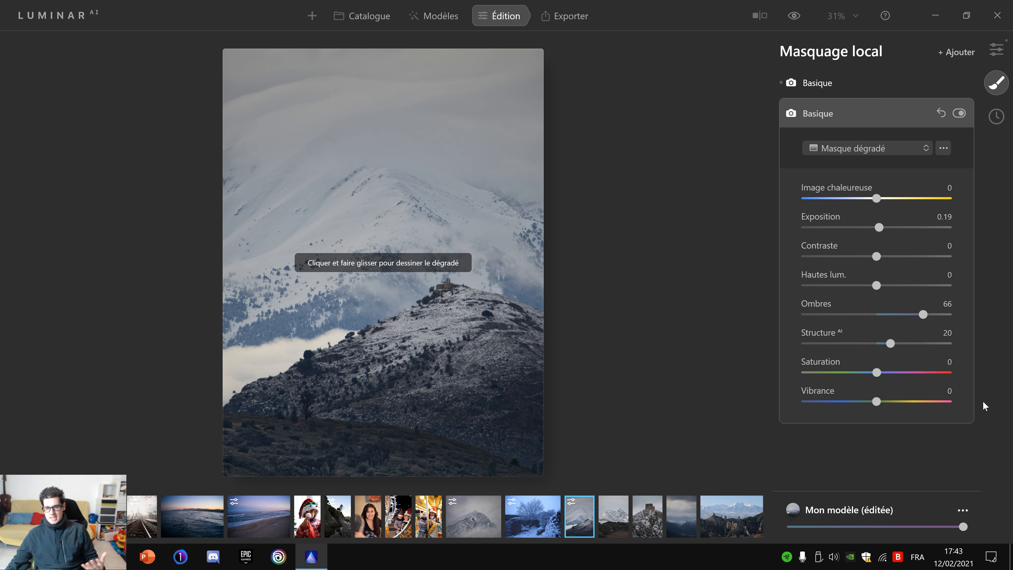
pyautogui.moveTo(923, 315); pyautogui.dragTo(915, 314)
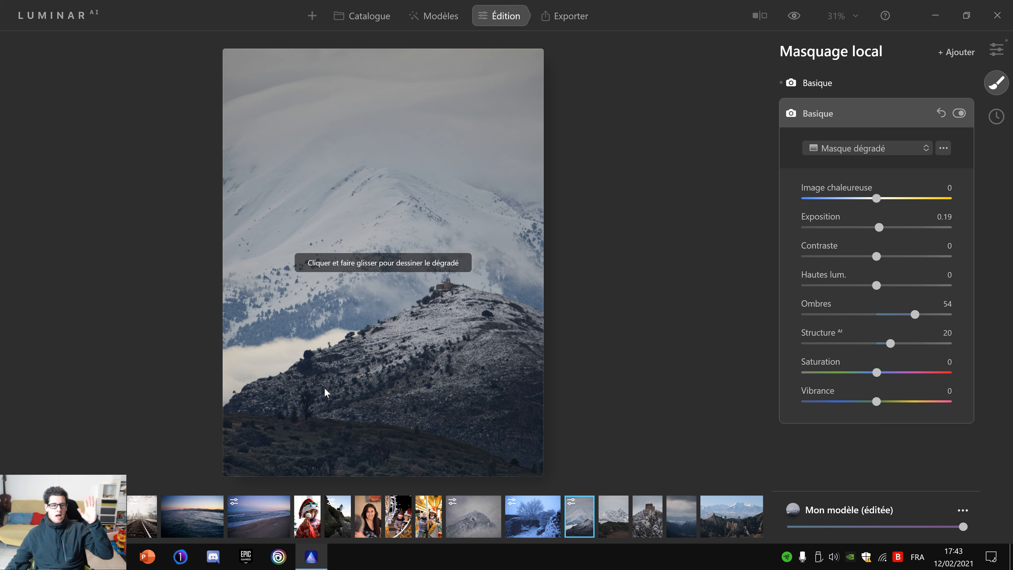
pyautogui.click(896, 115)
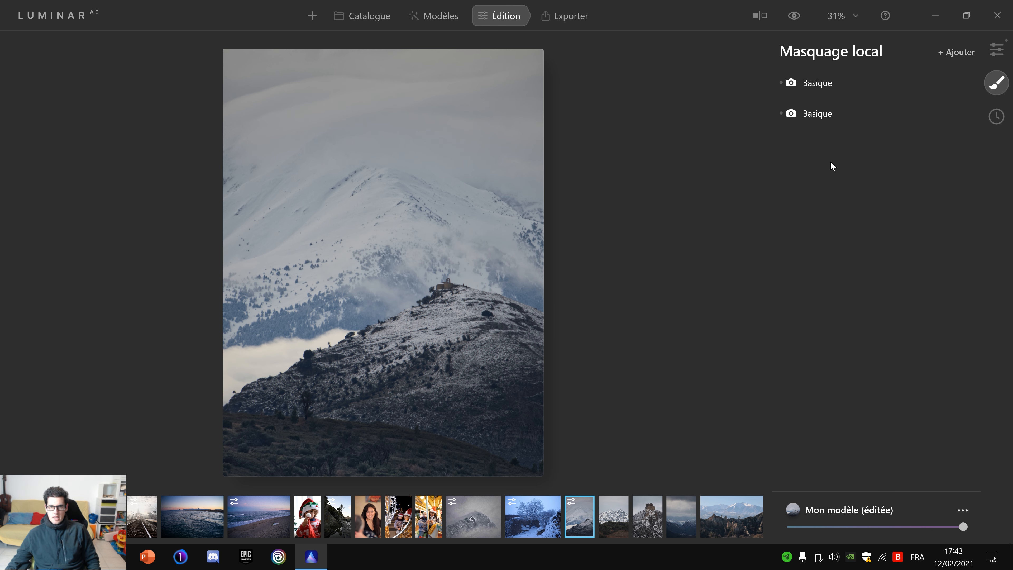
# - Redraw the foreground's gradient mask with a narrow transition, tilt it along the dark slope and adjust its position
pyautogui.click(815, 115)
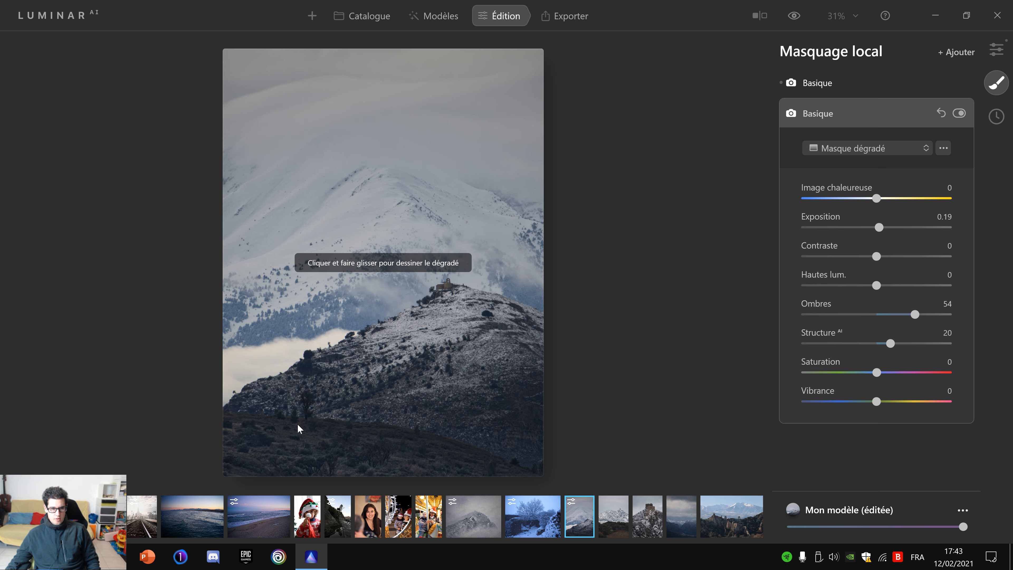
pyautogui.moveTo(328, 422); pyautogui.dragTo(322, 441)
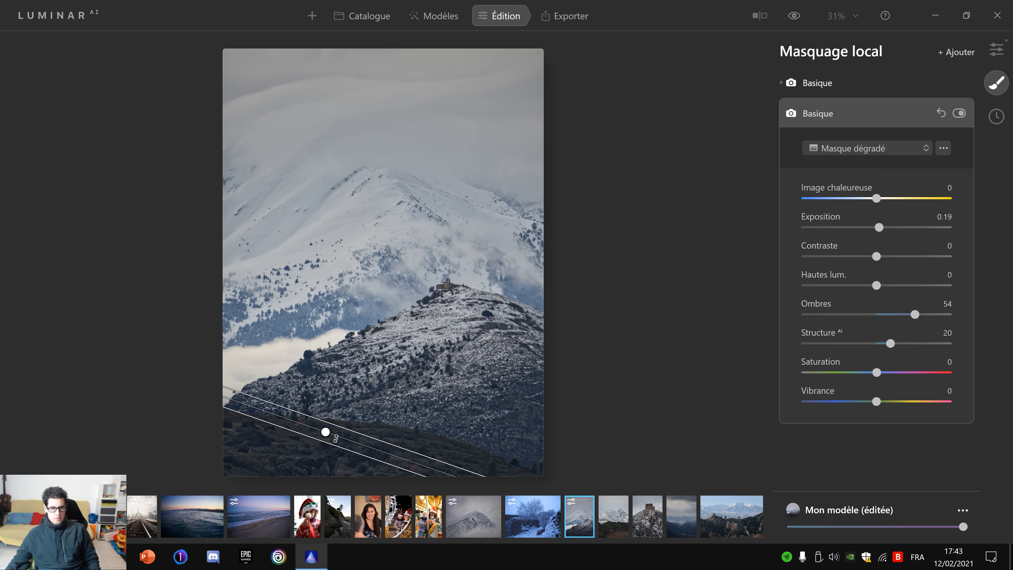
pyautogui.moveTo(355, 435); pyautogui.dragTo(375, 434)
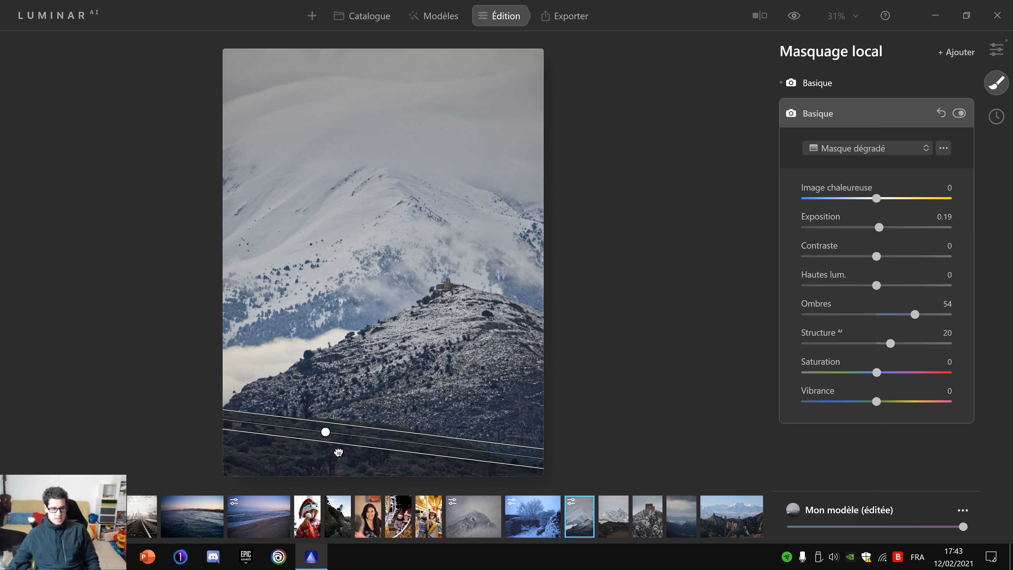
pyautogui.moveTo(362, 453); pyautogui.dragTo(355, 427)
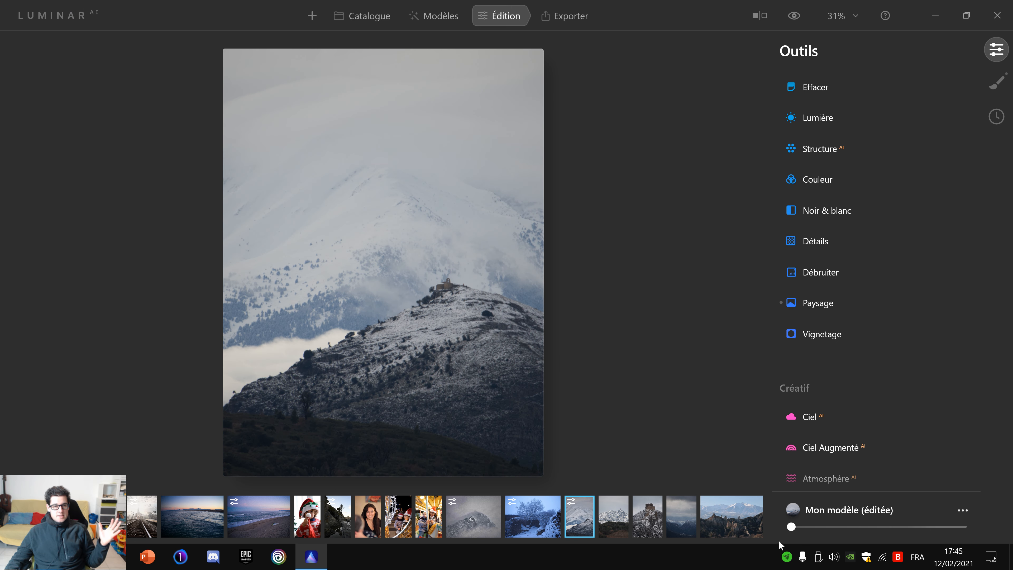
# - Compare the photo at zero and full overall edit strength, examining the chapel at 100% zoom and the whole image
pyautogui.moveTo(963, 527)
pyautogui.mouseDown()
pyautogui.moveTo(794, 527)
pyautogui.moveTo(963, 527)
pyautogui.mouseUp()
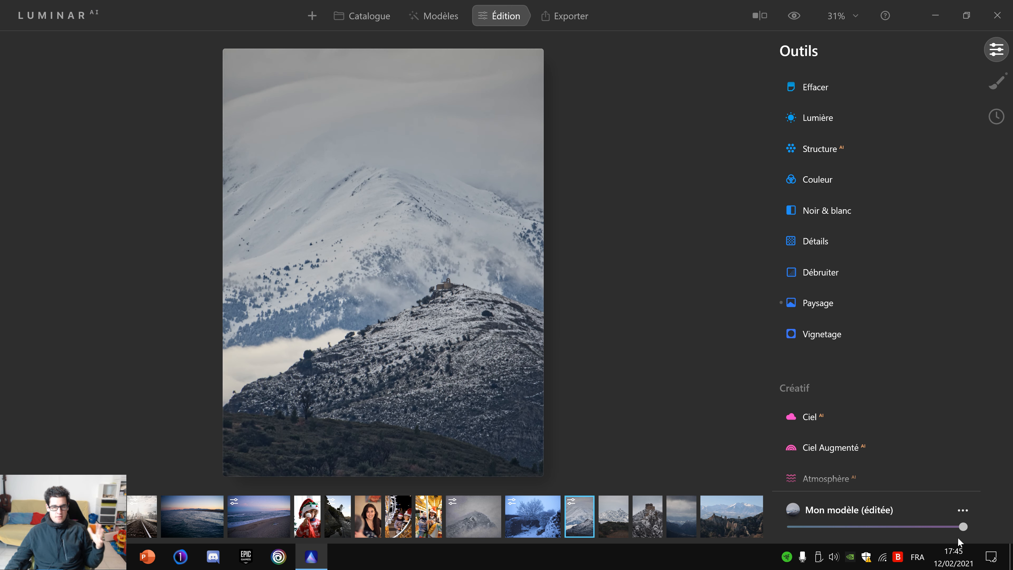
pyautogui.click(421, 281)
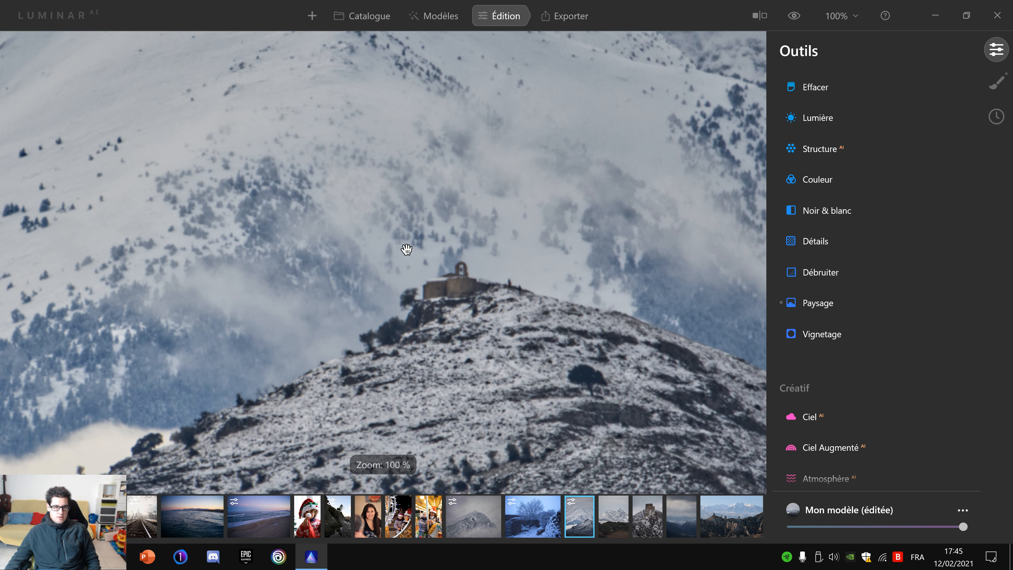
pyautogui.moveTo(964, 527); pyautogui.dragTo(785, 528)
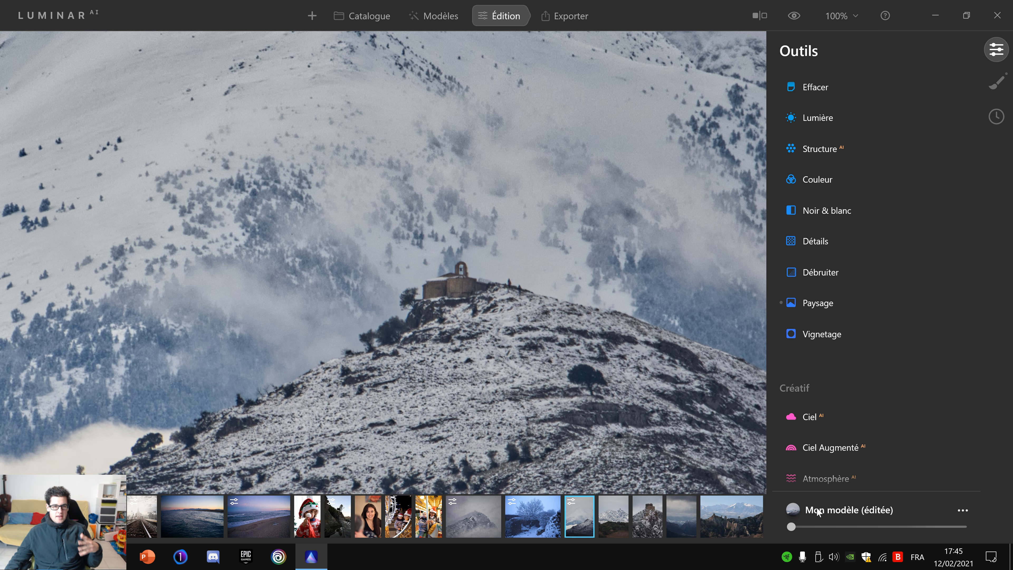
pyautogui.scroll(-5, 607, 306)
pyautogui.scroll(-2, 606, 305)
pyautogui.scroll(3, 606, 307)
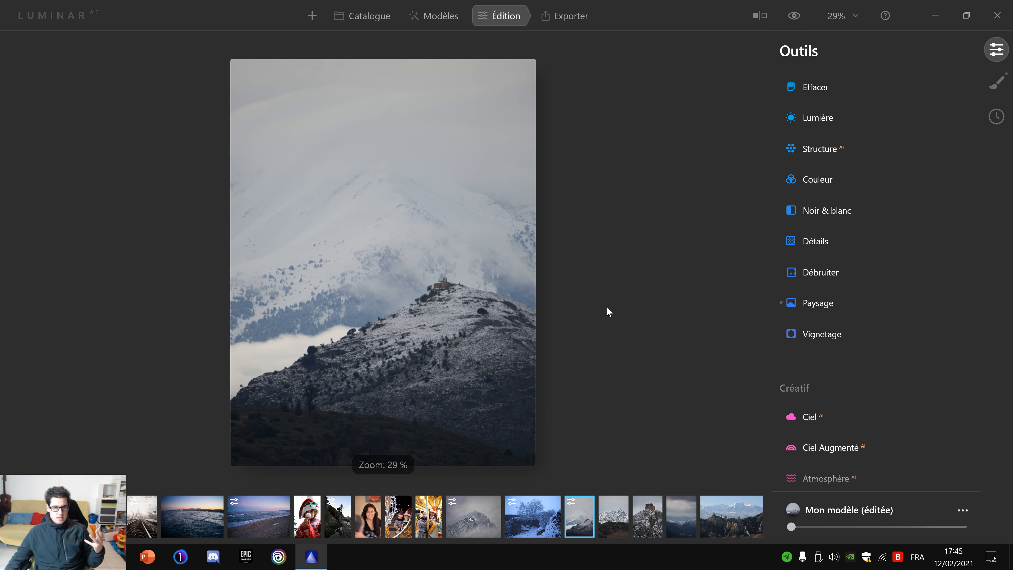
pyautogui.scroll(-1, 662, 369)
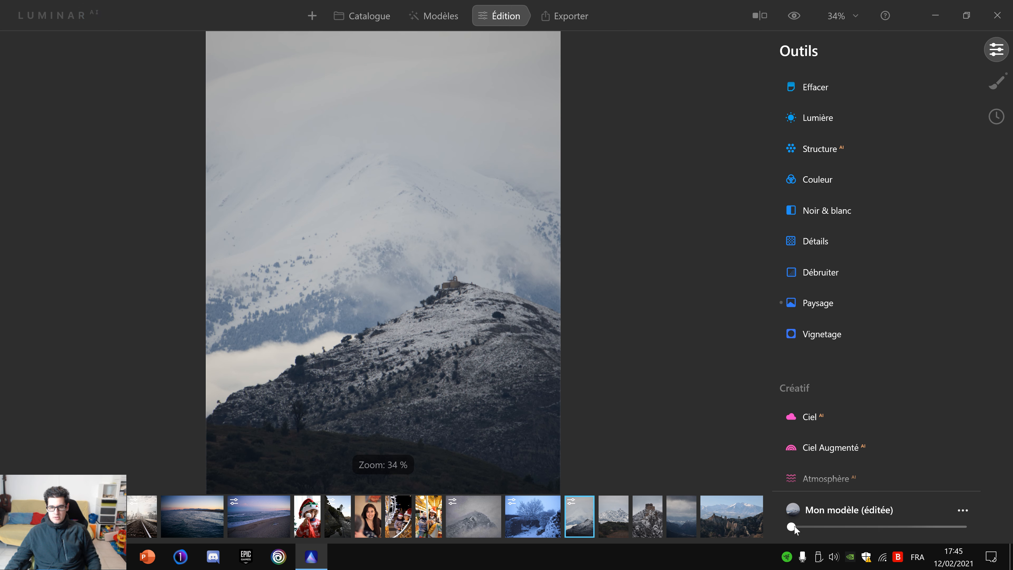
pyautogui.moveTo(793, 529); pyautogui.dragTo(963, 530)
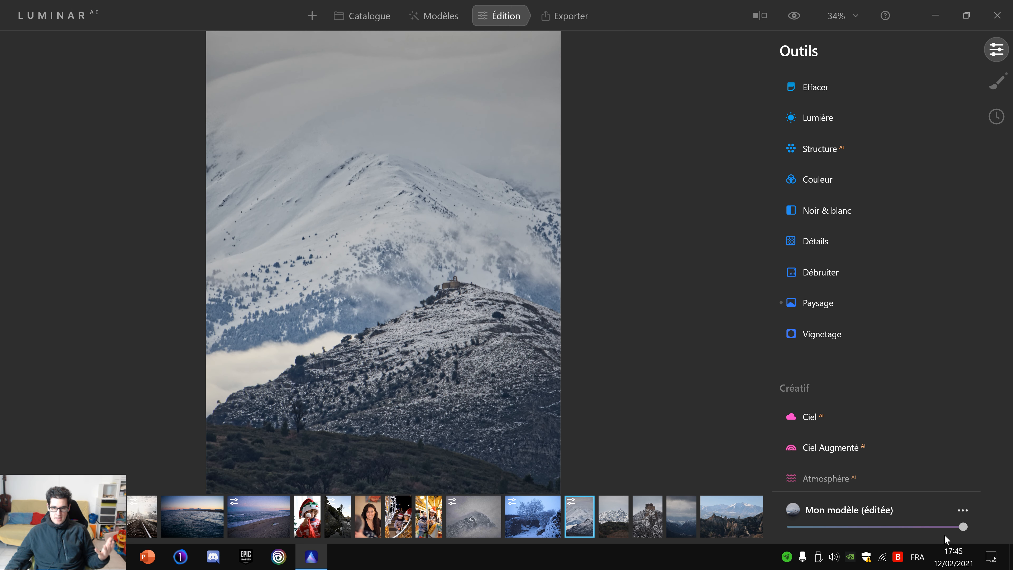
pyautogui.moveTo(891, 529); pyautogui.dragTo(962, 529)
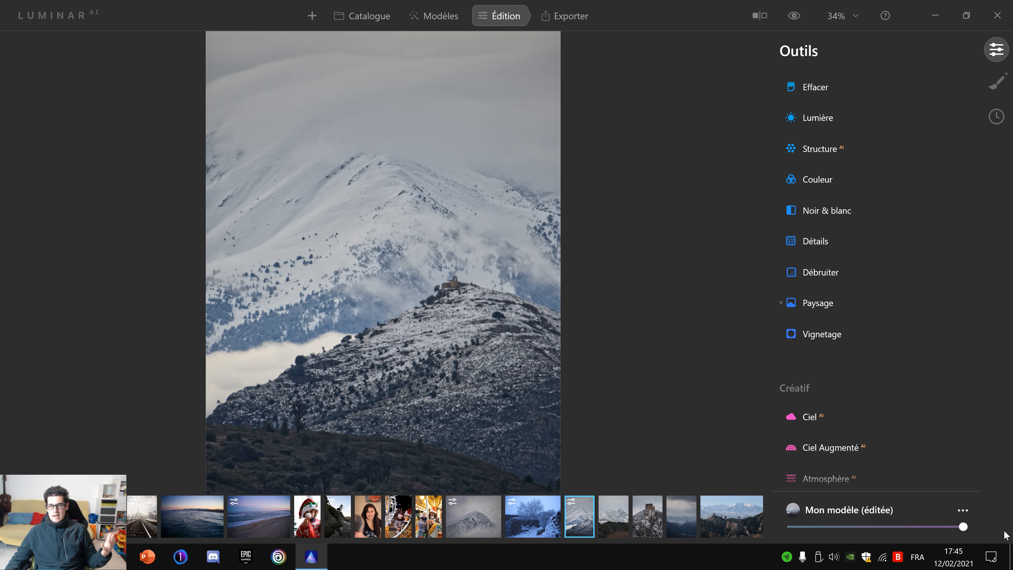
# - Compare the original and edited photo with the before/after split view and by repeatedly toggling the original preview
pyautogui.click(759, 16)
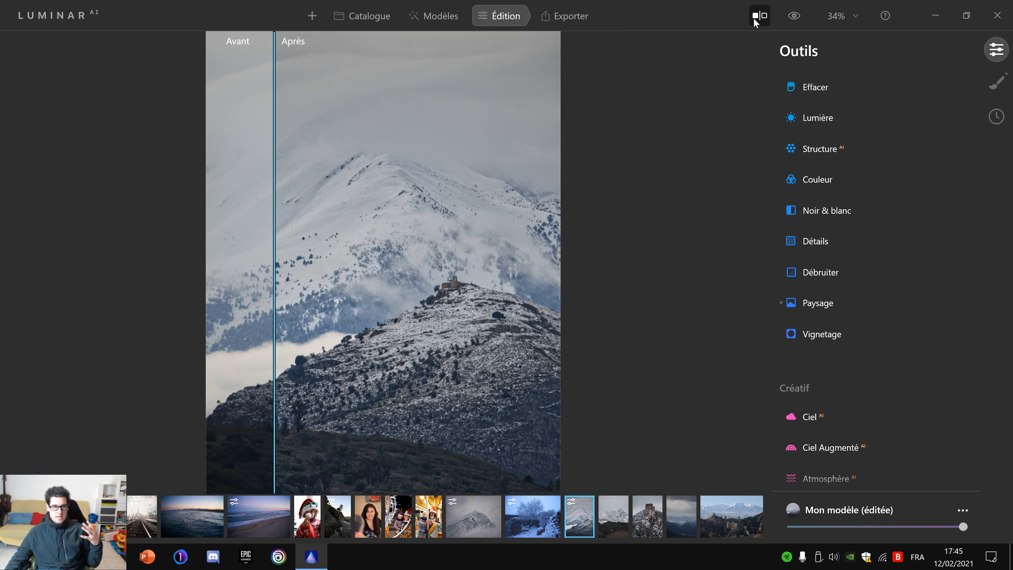
pyautogui.moveTo(281, 70); pyautogui.dragTo(270, 112)
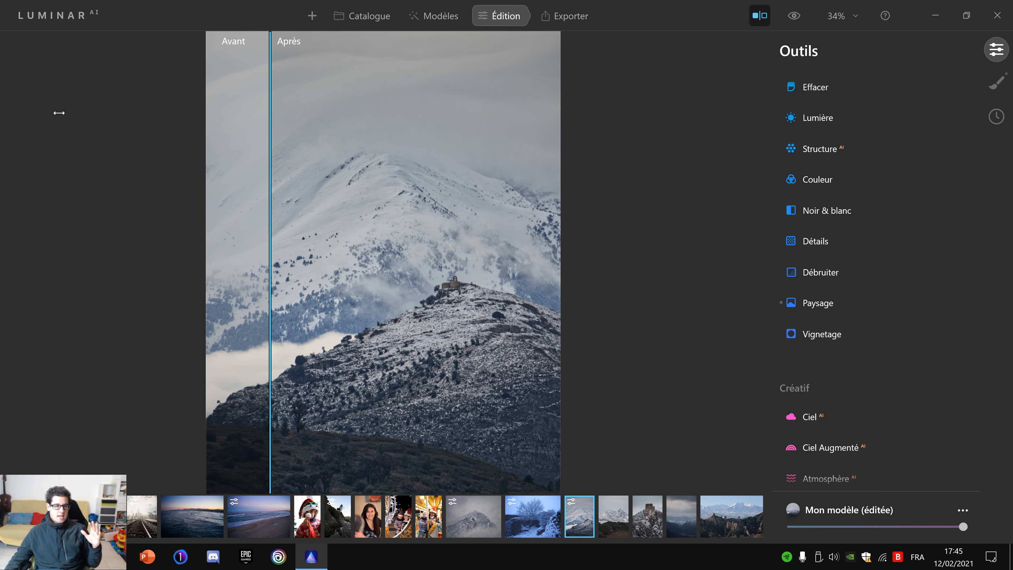
pyautogui.click(799, 18)
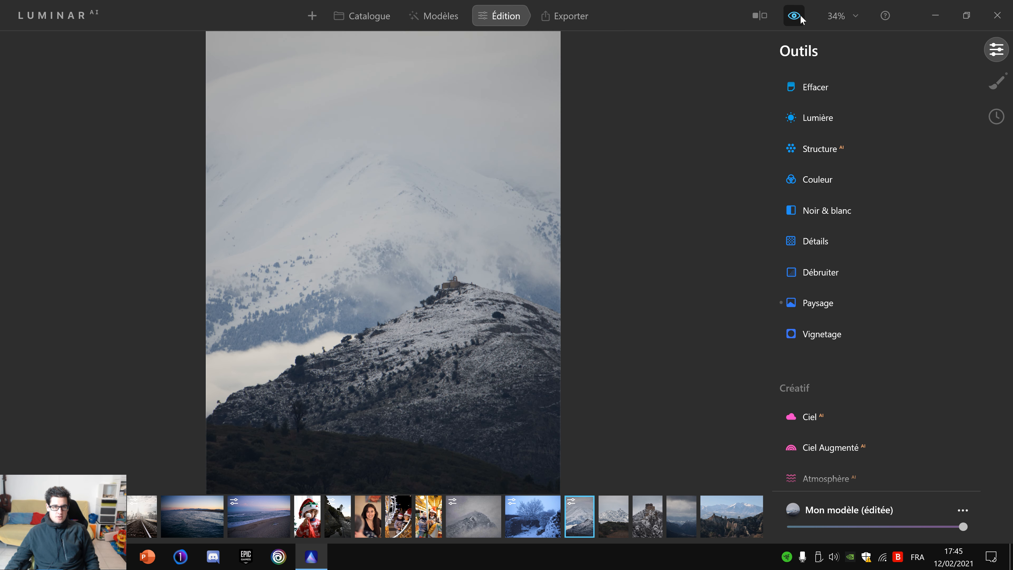
pyautogui.click(800, 18)
pyautogui.click(800, 19)
pyautogui.click(760, 16)
pyautogui.click(795, 17)
pyautogui.click(794, 17)
pyautogui.click(795, 17)
pyautogui.click(795, 17)
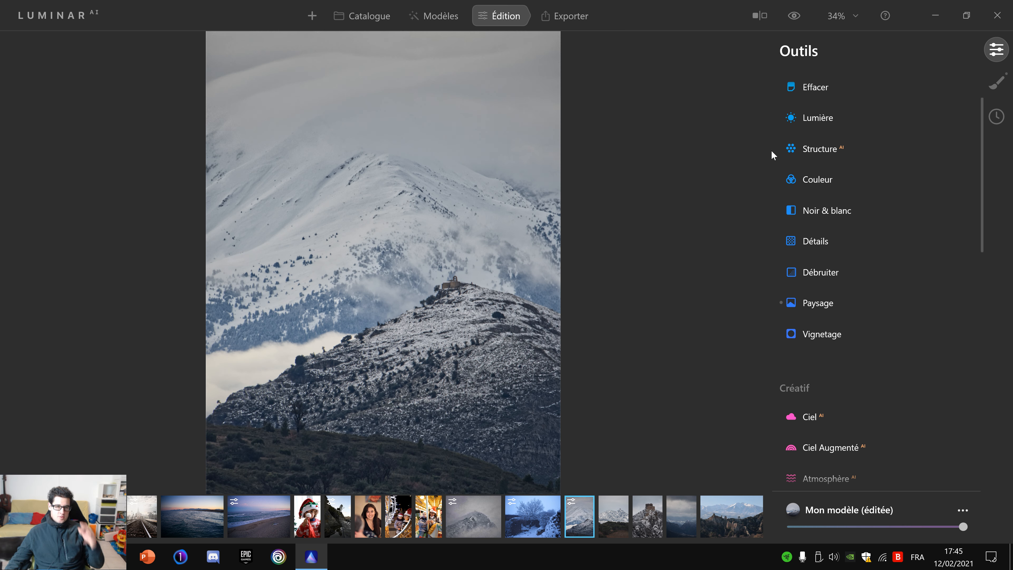
pyautogui.click(790, 17)
pyautogui.click(790, 17)
pyautogui.click(789, 16)
pyautogui.click(789, 17)
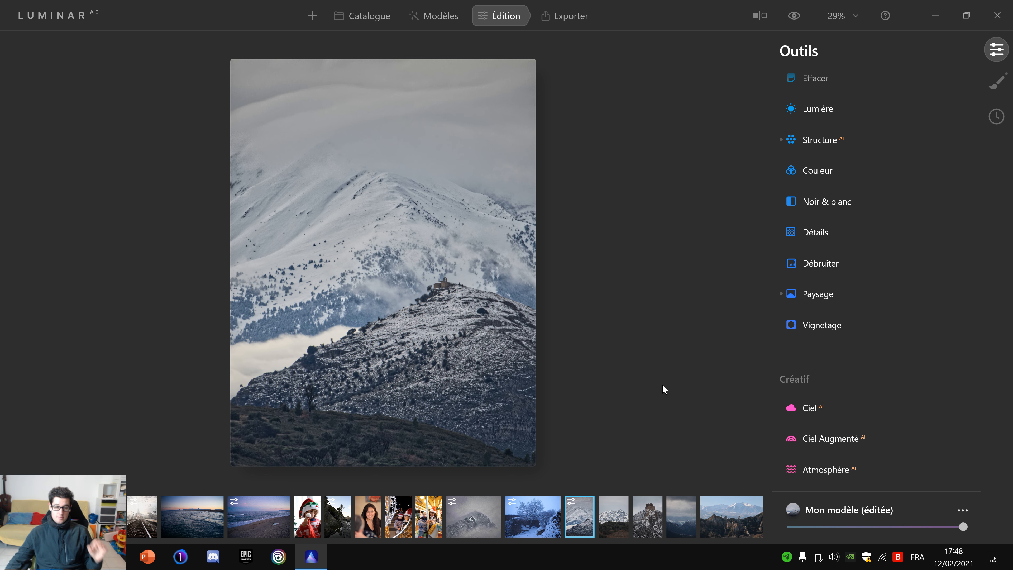
# - View the snowy tower, hilltop castle and cloudy valley photos one after another
pyautogui.click(608, 518)
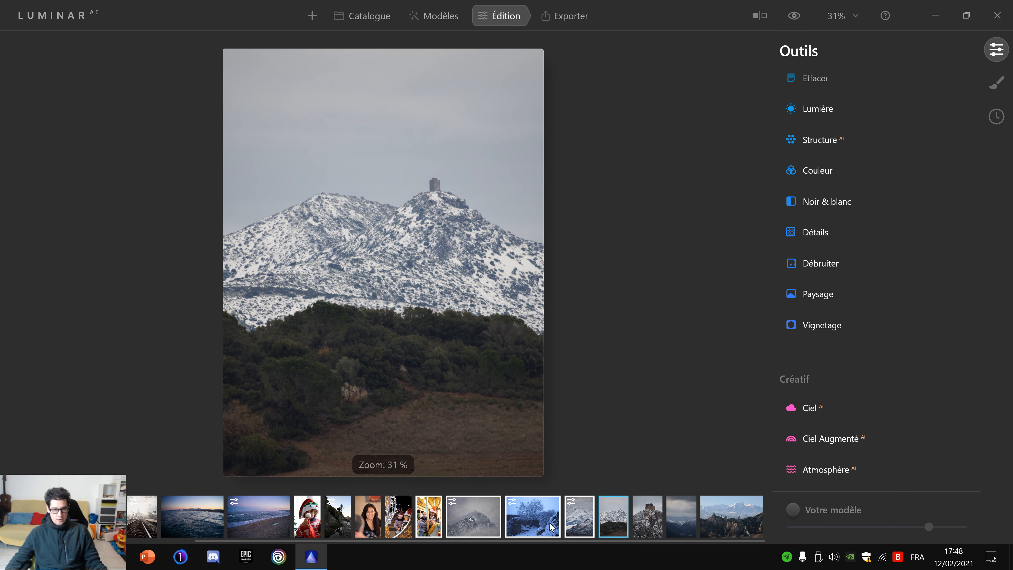
pyautogui.click(647, 526)
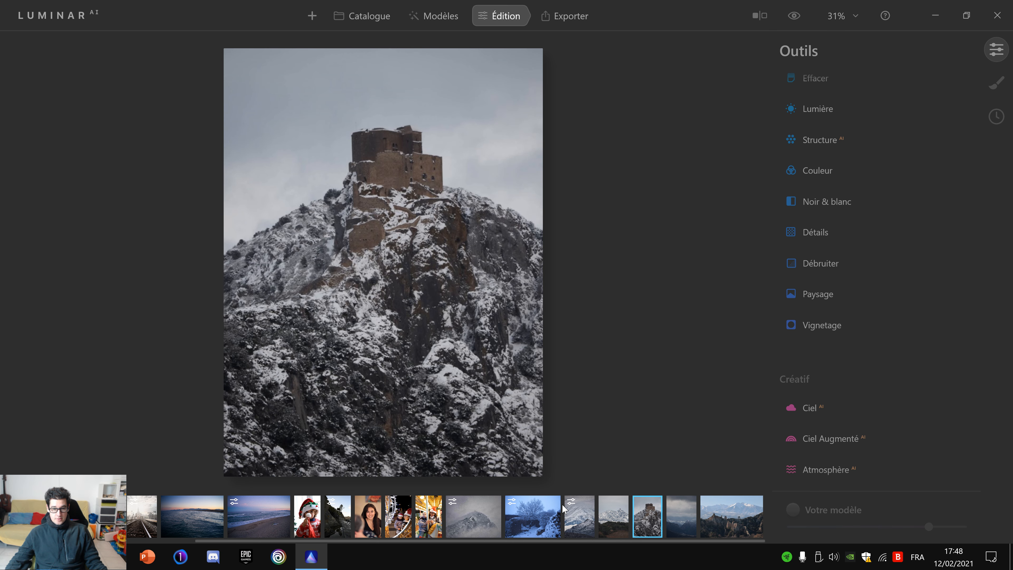
pyautogui.click(618, 528)
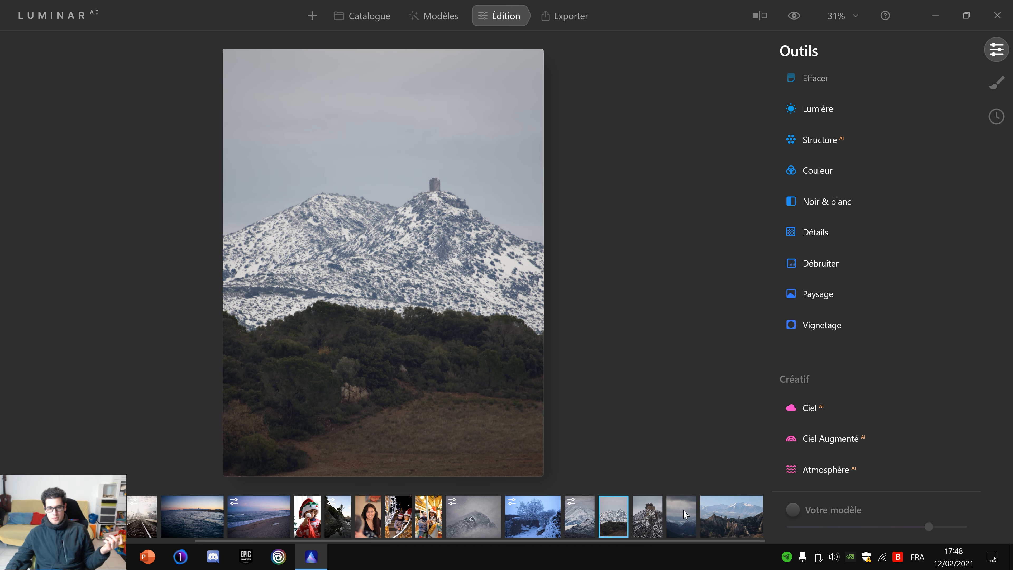
pyautogui.click(672, 504)
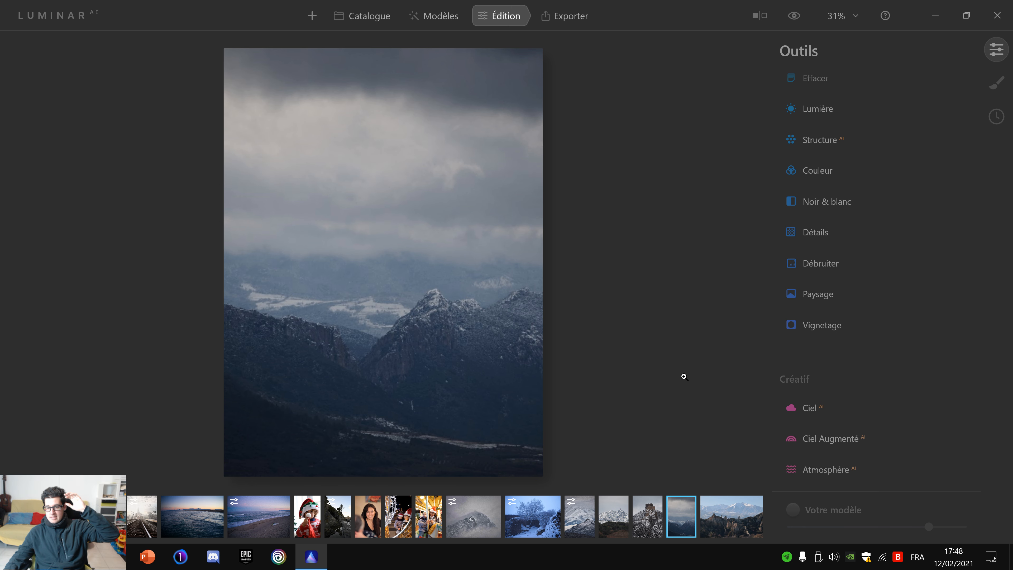
# - Open the export options, display the edited chapel mountain photo and review the drive and e-mail destinations
pyautogui.click(564, 16)
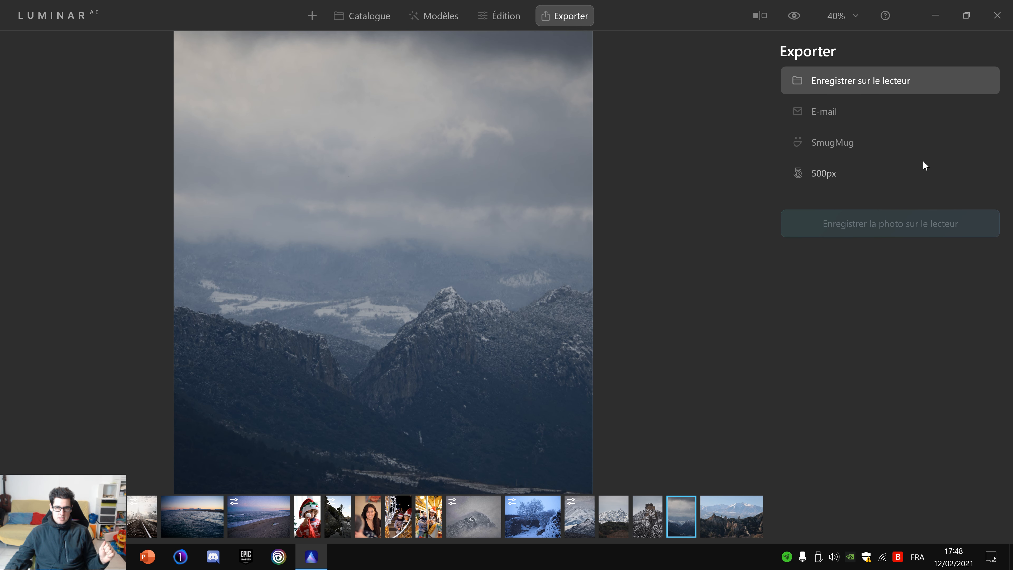
pyautogui.click(580, 529)
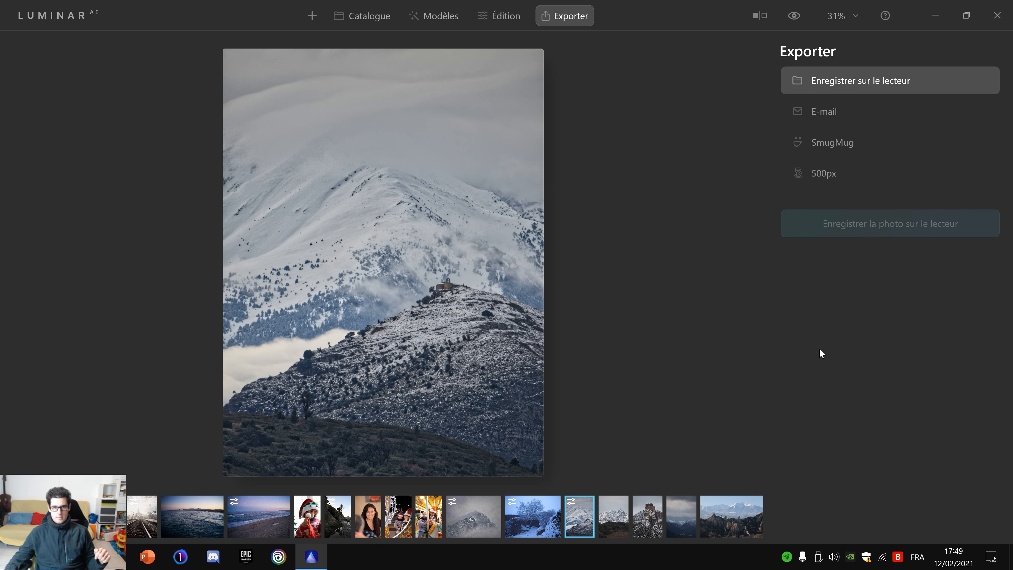
pyautogui.click(513, 20)
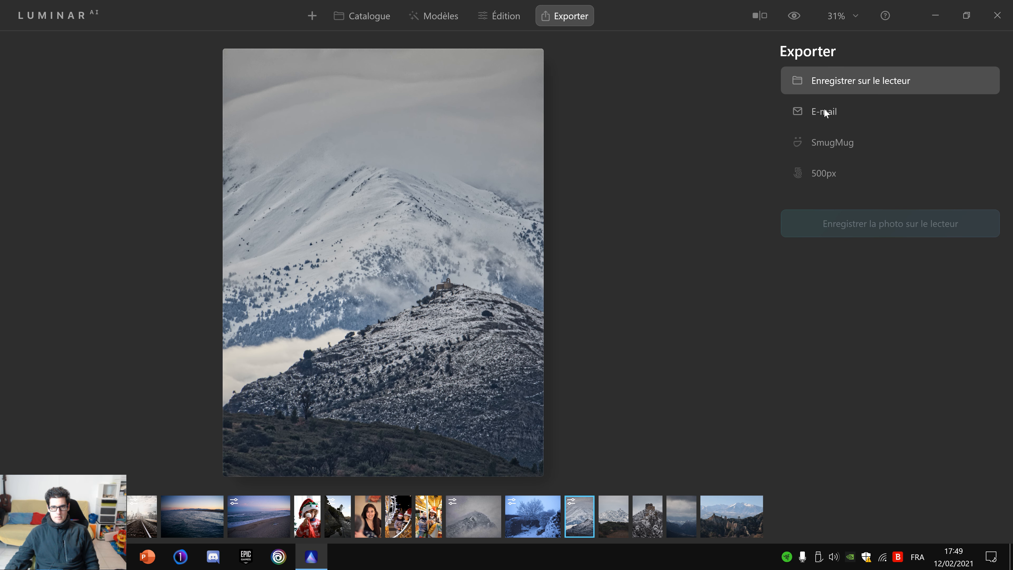
pyautogui.click(824, 111)
pyautogui.click(846, 78)
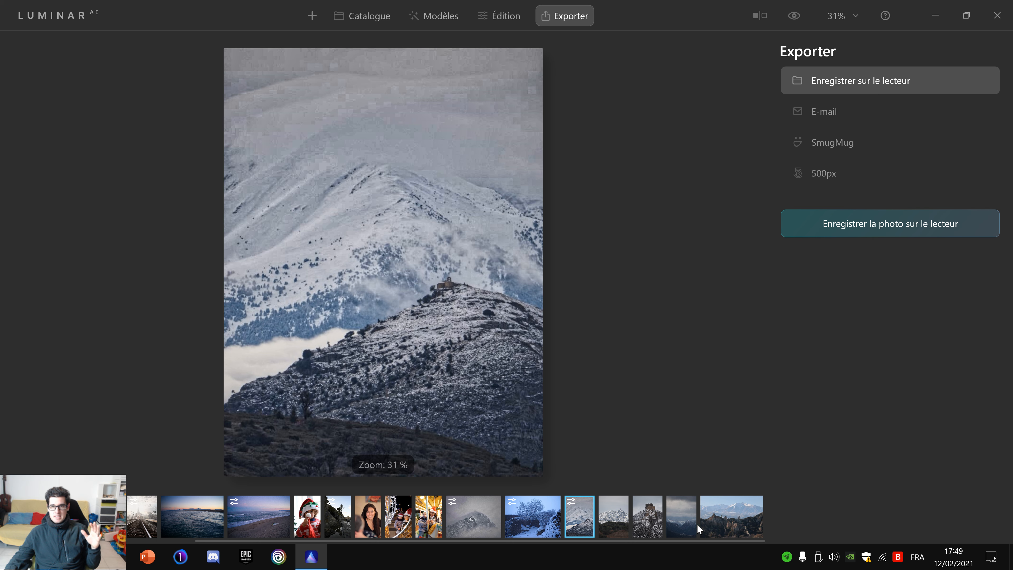
pyautogui.click(683, 532)
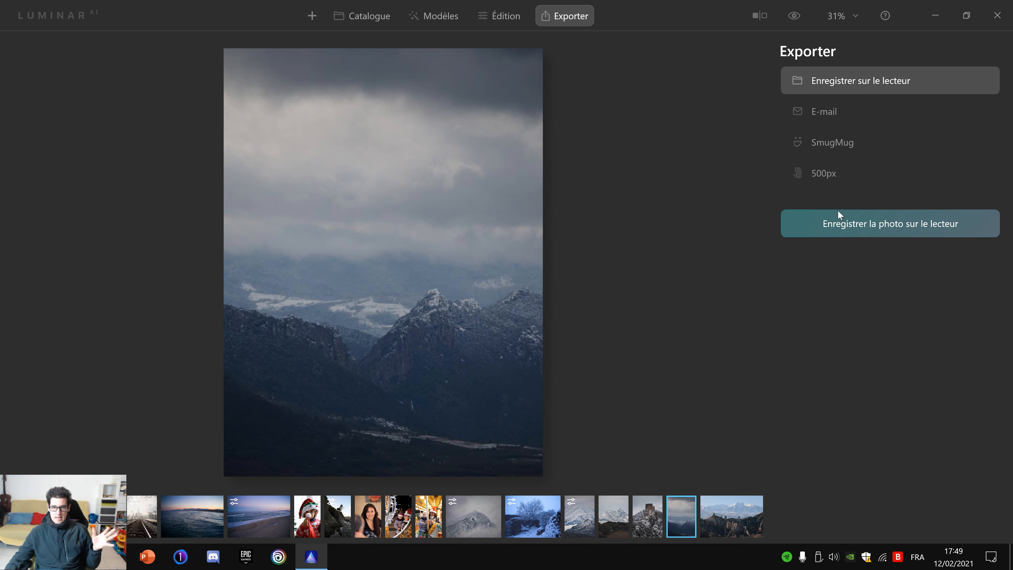
pyautogui.click(832, 227)
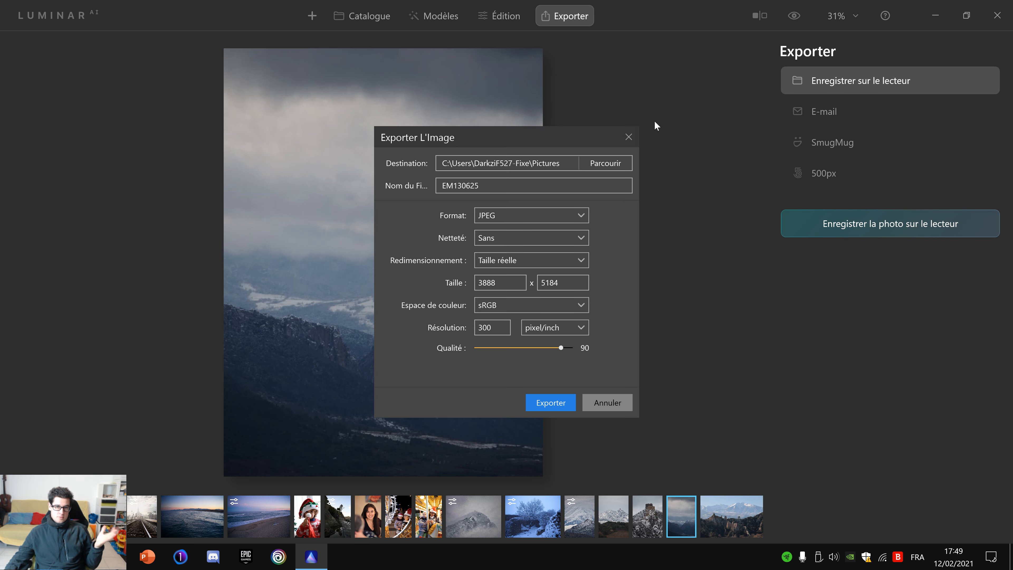
pyautogui.click(628, 137)
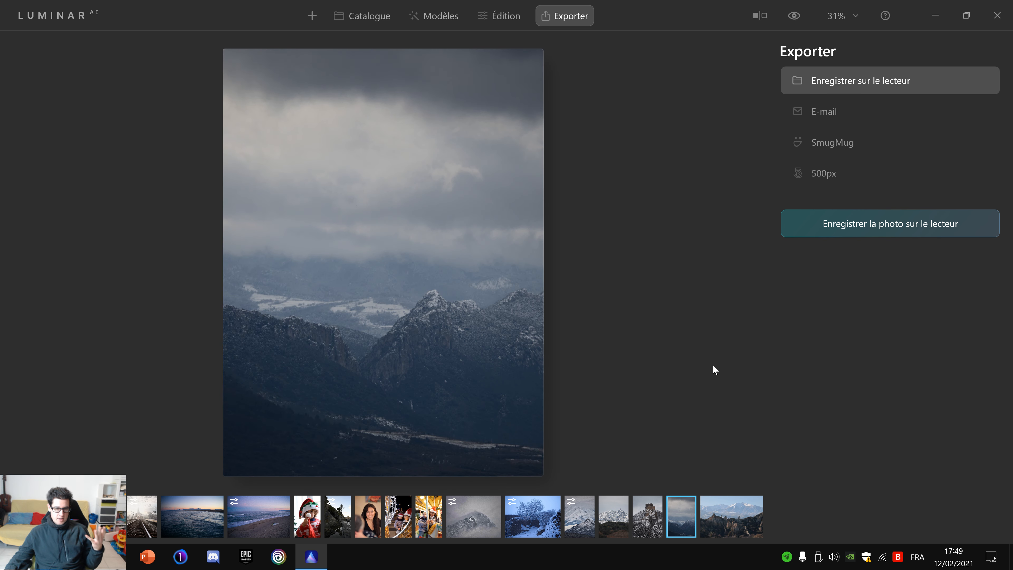
# - Open the save-to-drive export settings for the chapel mountain photo and examine the format, sharpness and resolution options
pyautogui.click(578, 525)
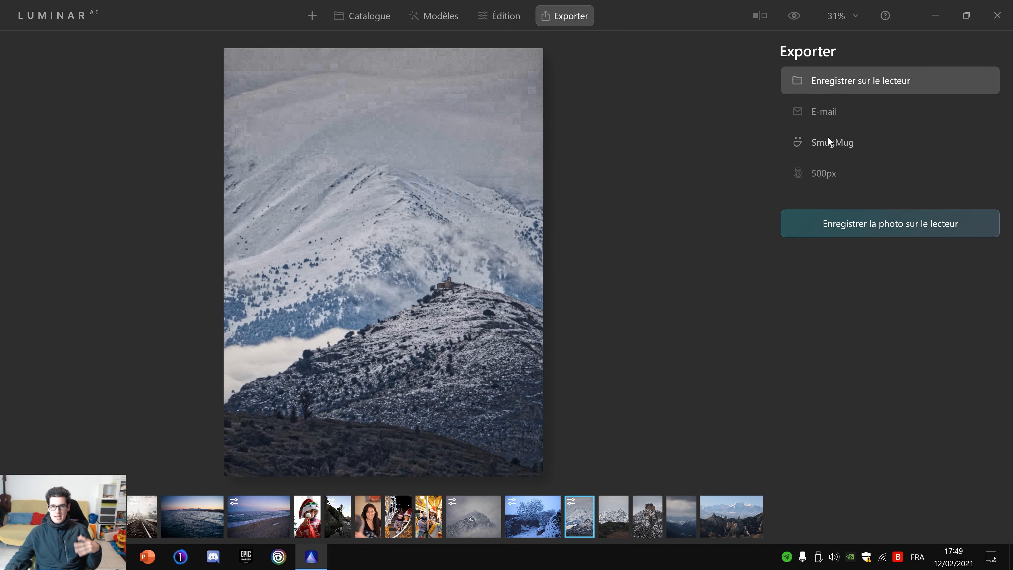
pyautogui.click(866, 224)
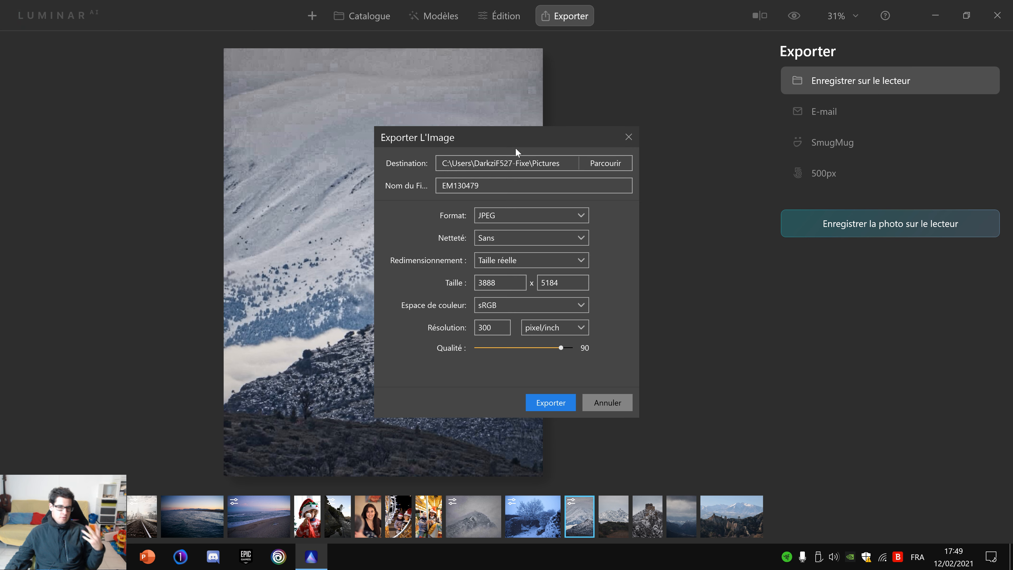
pyautogui.click(521, 221)
pyautogui.click(495, 236)
pyautogui.click(512, 239)
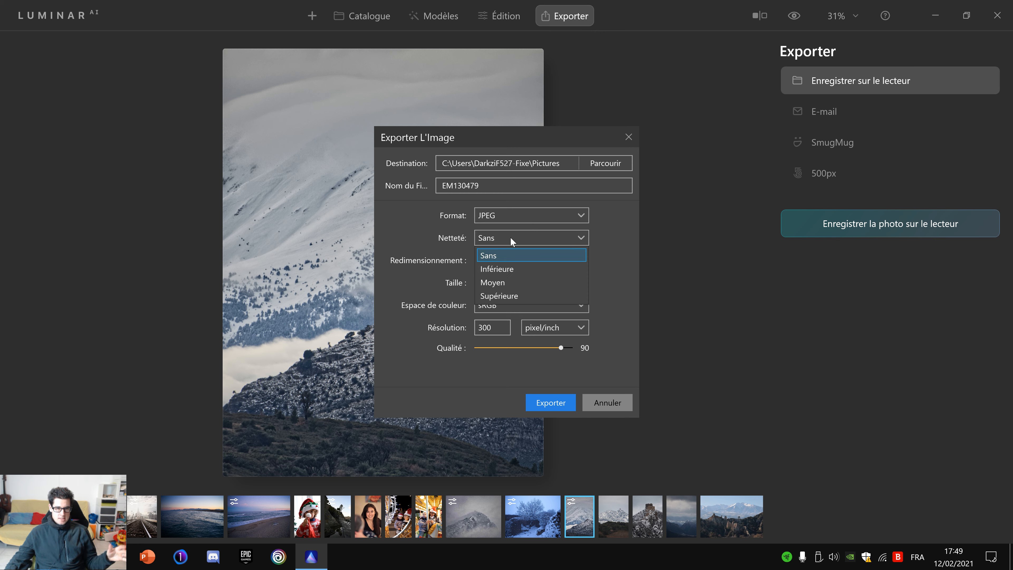
pyautogui.click(610, 244)
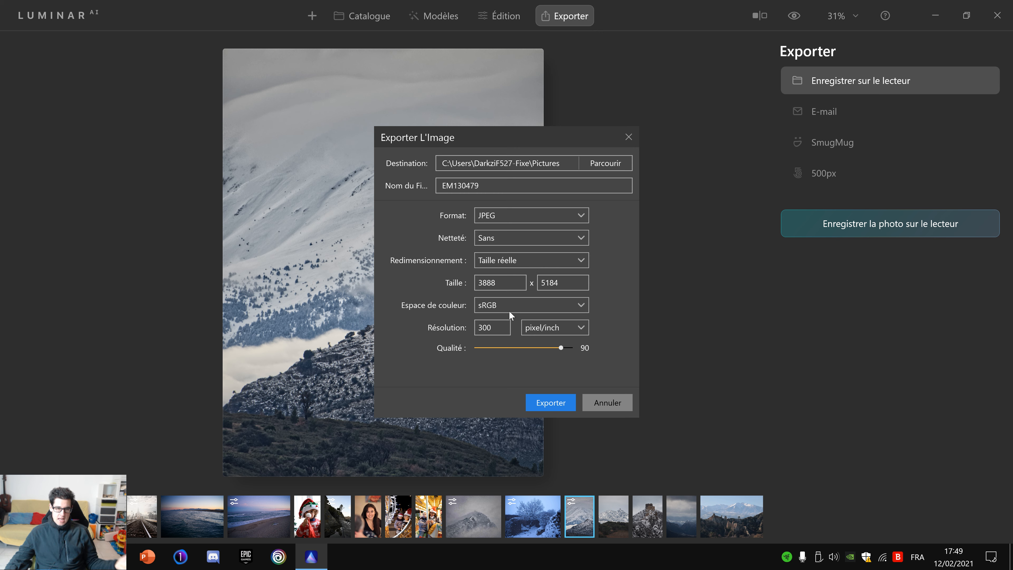
pyautogui.doubleClick(491, 327)
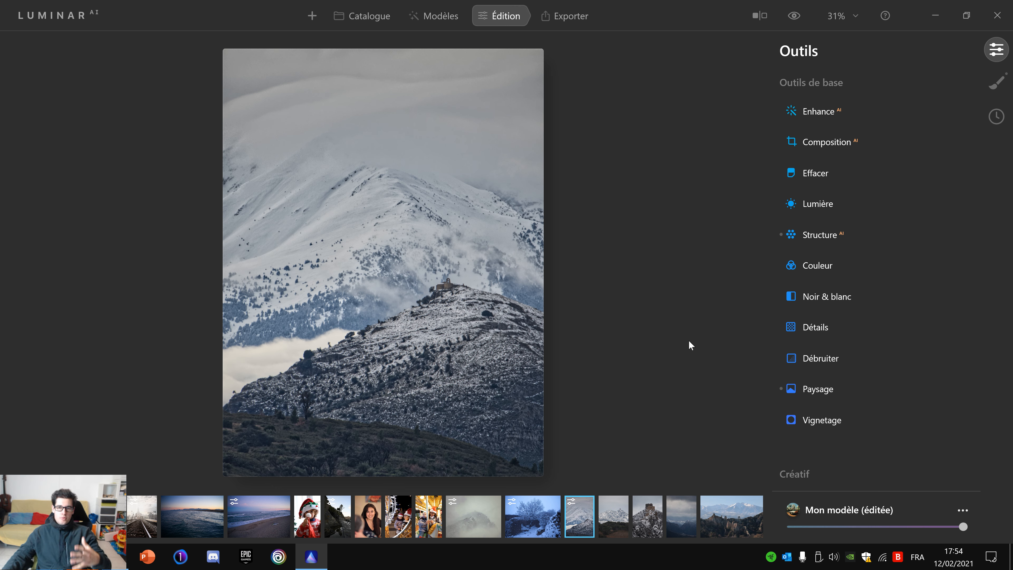
# - Review the chapel mountain photo's basic and creative editing tools and its list of local masking adjustments
pyautogui.scroll(-5, 957, 233)
pyautogui.scroll(5, 945, 256)
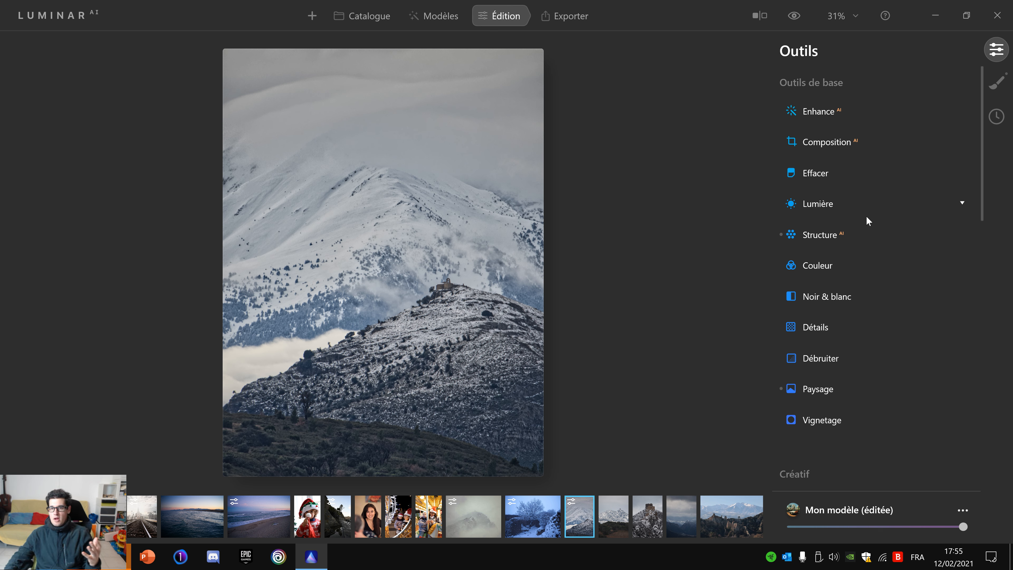
pyautogui.click(996, 83)
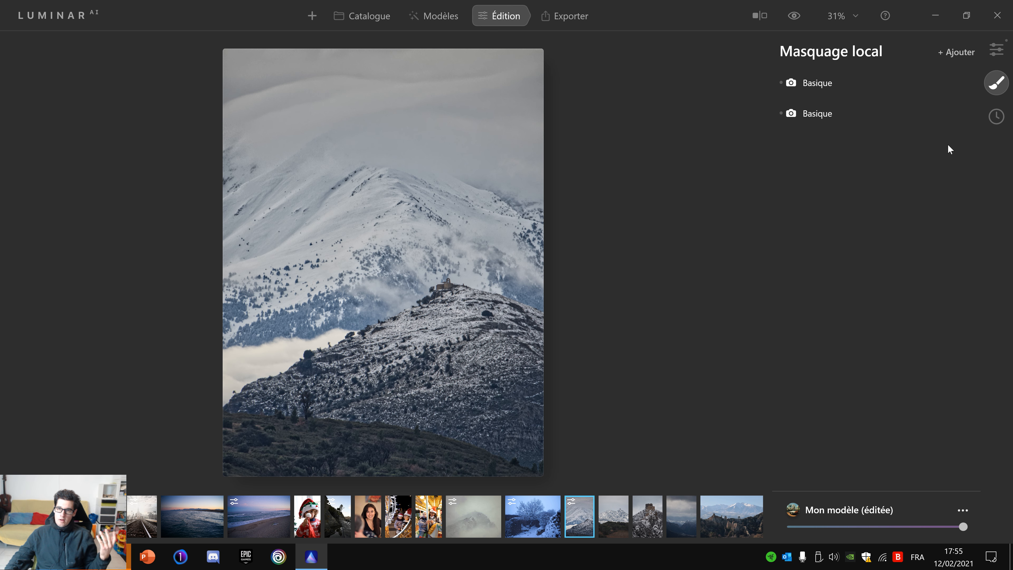
pyautogui.click(996, 49)
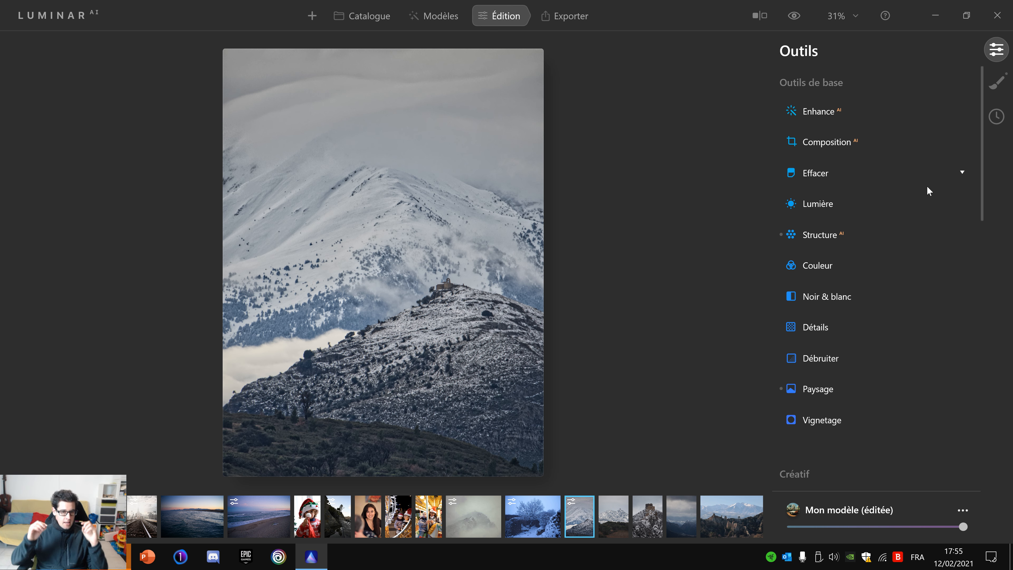
pyautogui.click(545, 15)
pyautogui.click(499, 17)
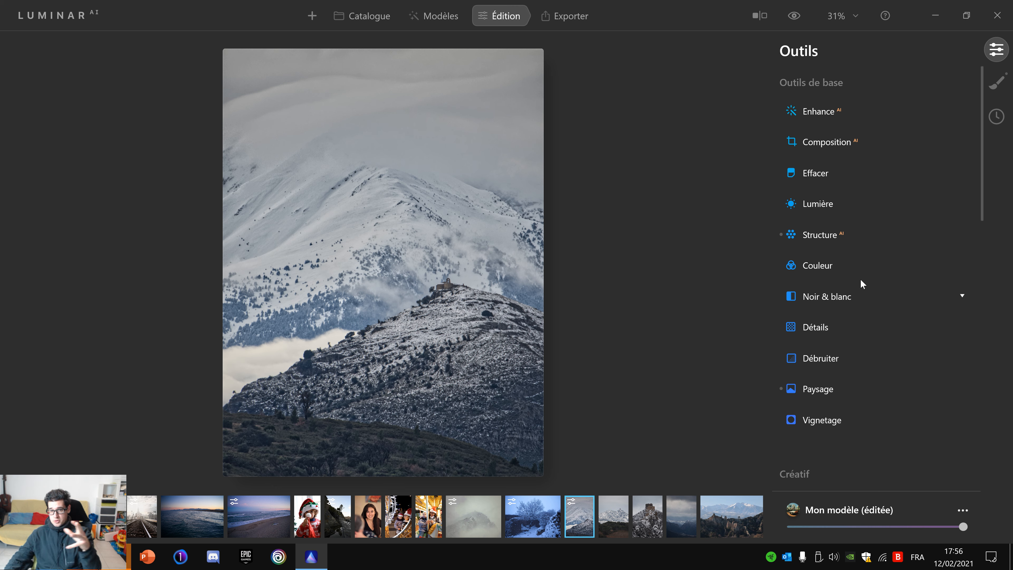
pyautogui.scroll(-5, 887, 335)
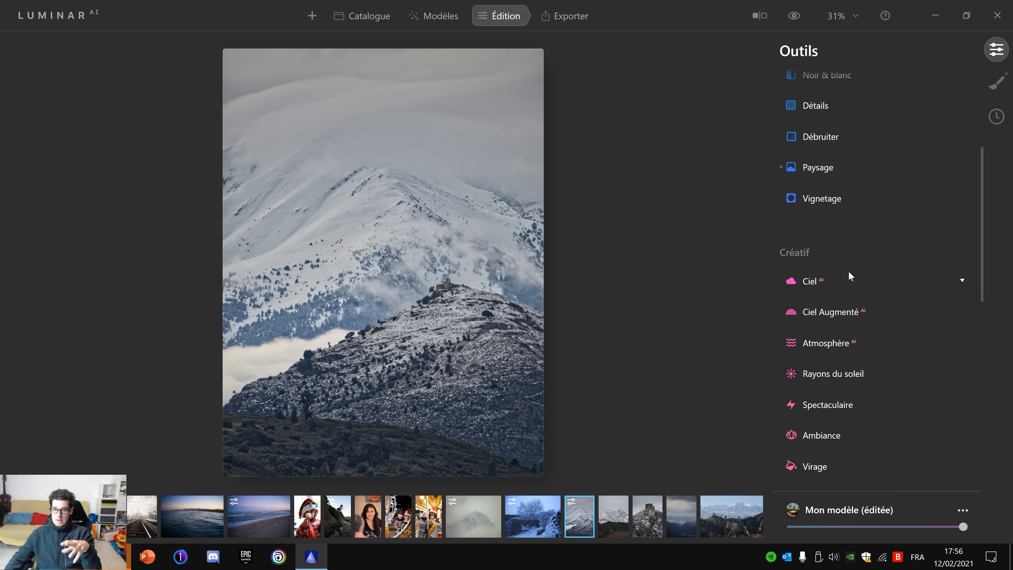
pyautogui.scroll(1, 845, 277)
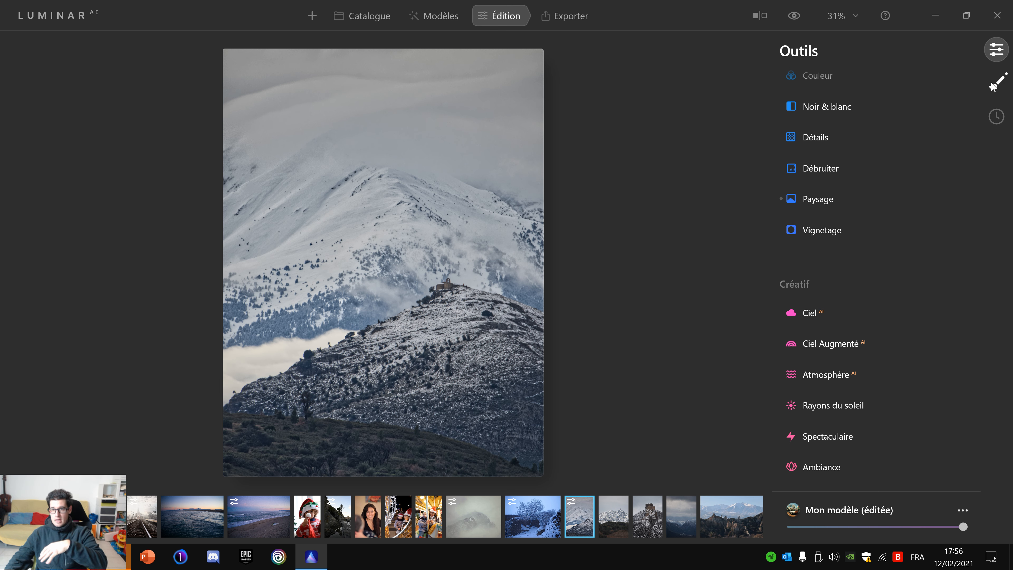
pyautogui.scroll(3, 937, 168)
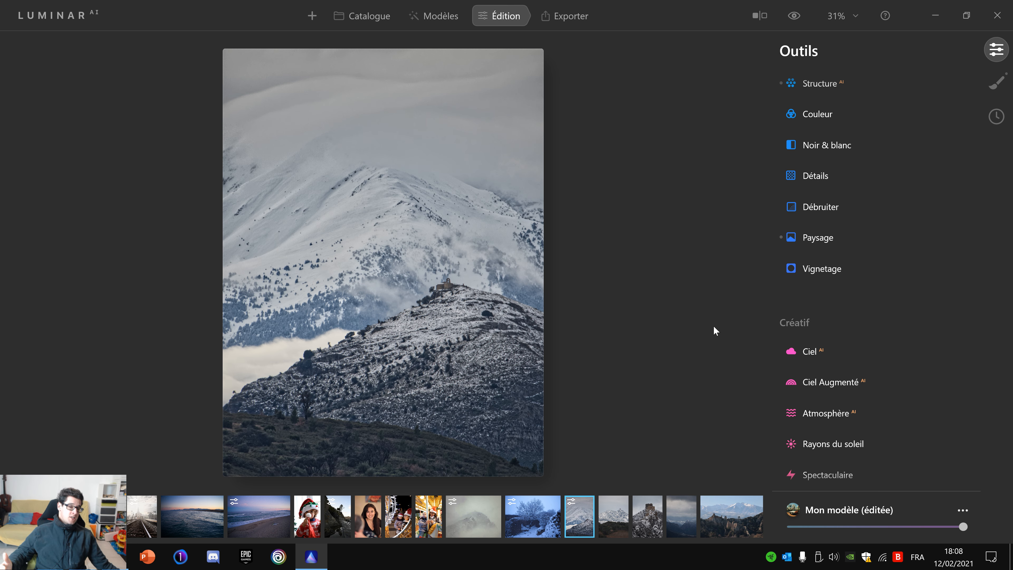
# - Switch to the web browser and examine the licence and subscription prices of Capture One Pro
pyautogui.click(115, 557)
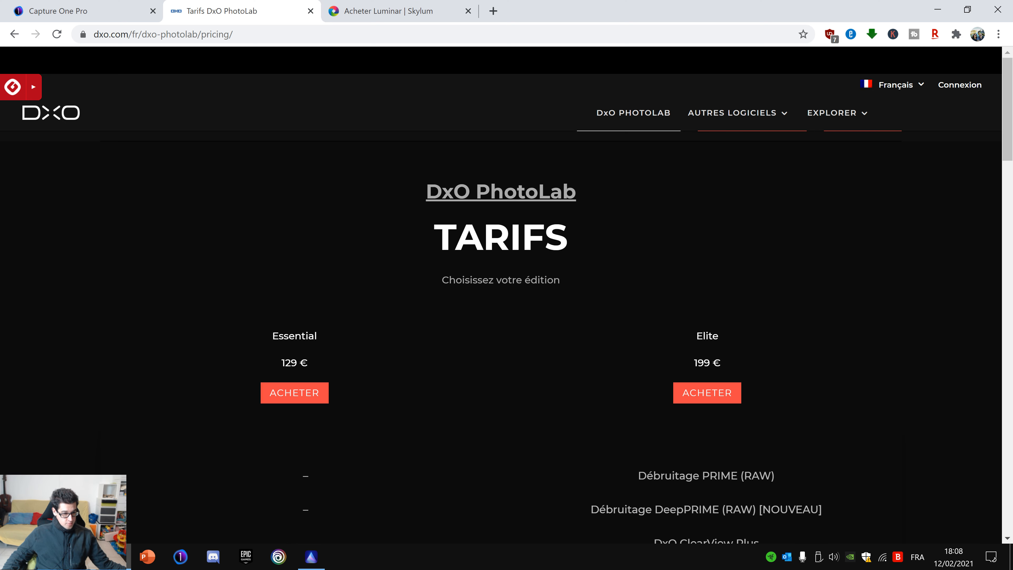
pyautogui.click(60, 11)
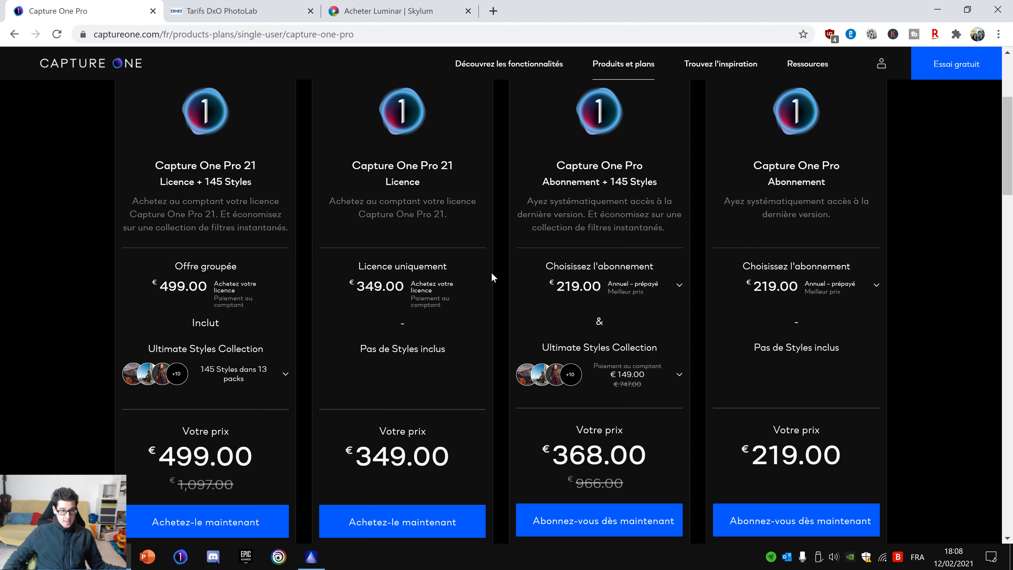
pyautogui.scroll(1, 600, 293)
pyautogui.scroll(2, 600, 294)
pyautogui.scroll(-3, 362, 301)
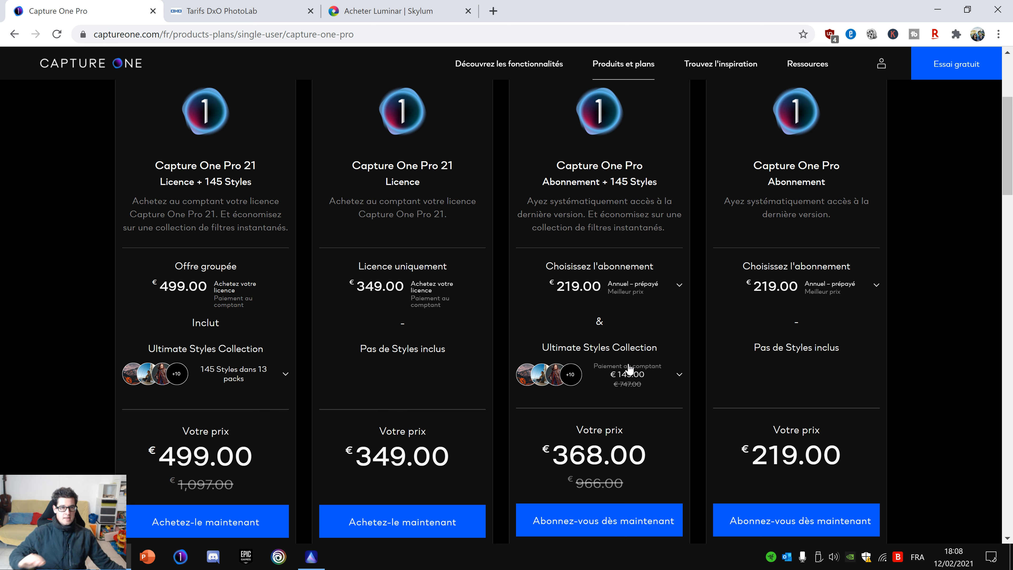
pyautogui.scroll(1, 628, 366)
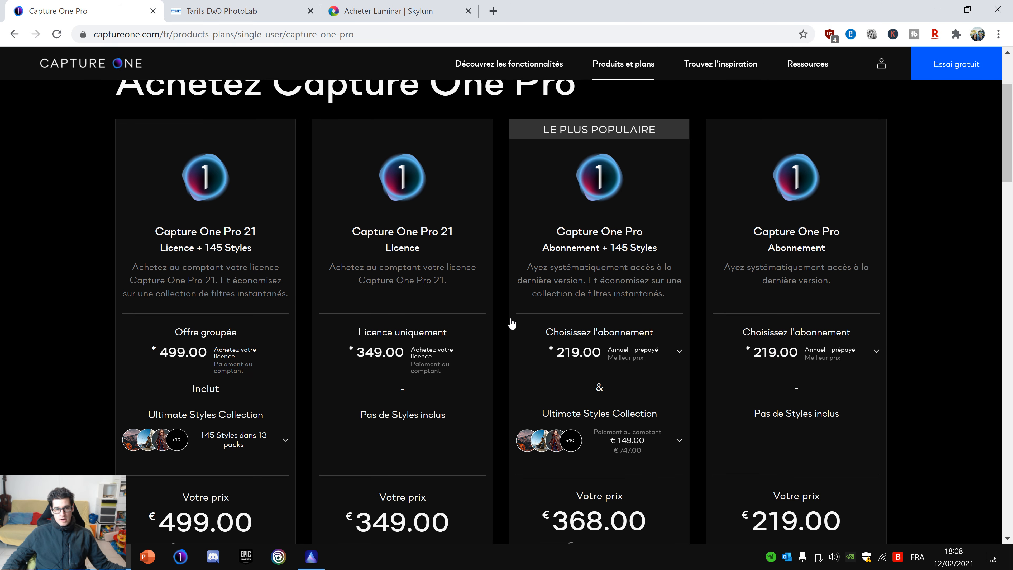
pyautogui.scroll(-2, 359, 298)
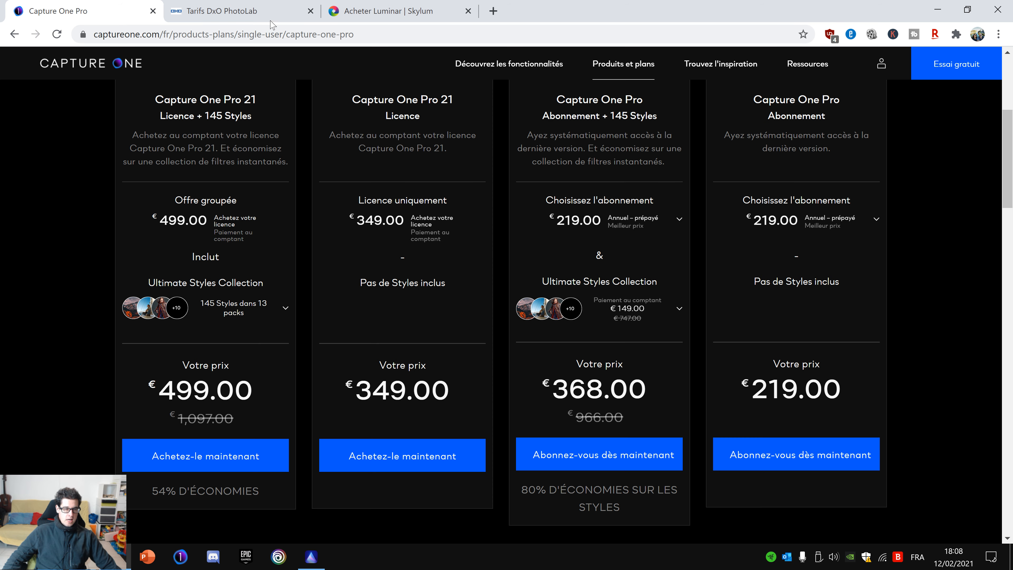
# - Examine the prices and feature comparison of the DxO PhotoLab Essential and Elite editions
pyautogui.click(271, 11)
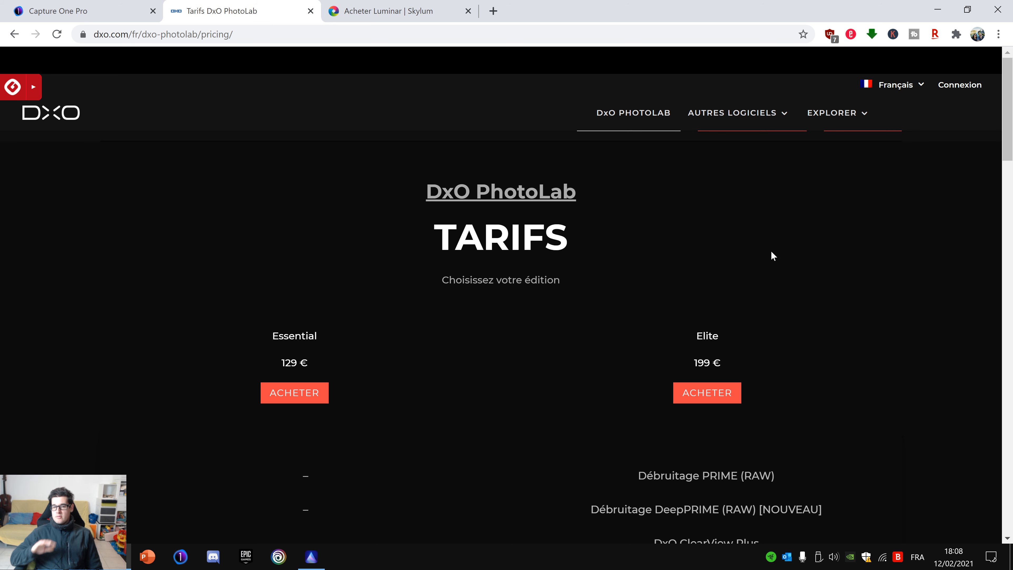
pyautogui.scroll(-3, 772, 251)
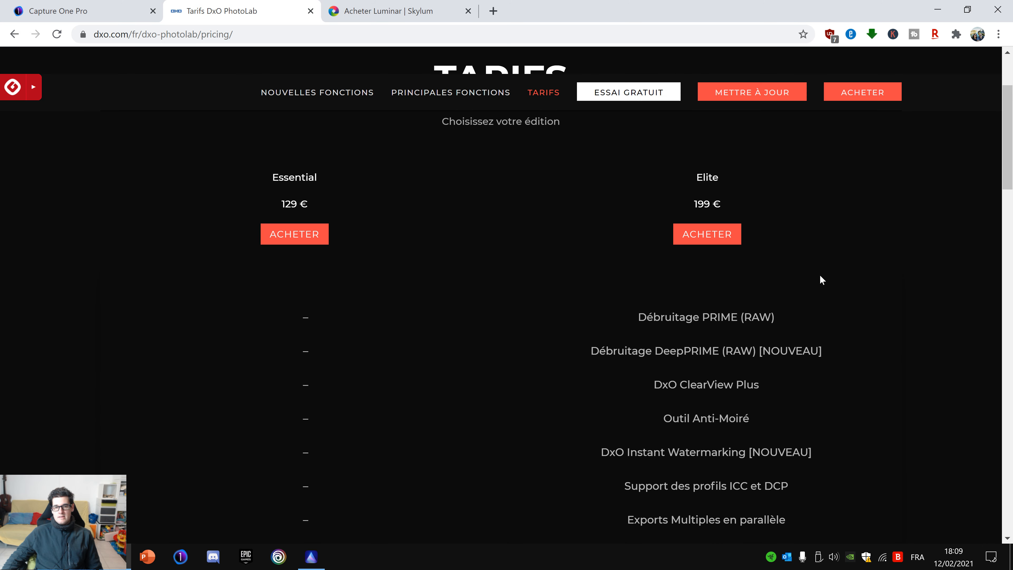
pyautogui.scroll(3, 639, 203)
pyautogui.scroll(-1, 700, 307)
pyautogui.scroll(-4, 909, 357)
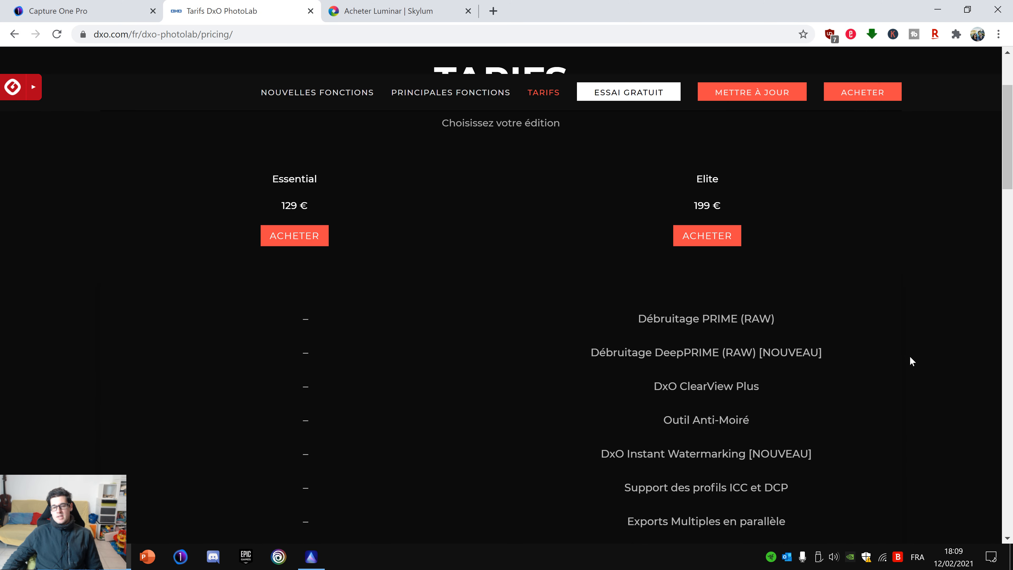
# - Highlight Débruitage PRIME (RAW) and the word DeepPRIME in the Elite edition's feature list
pyautogui.moveTo(639, 251); pyautogui.dragTo(799, 266)
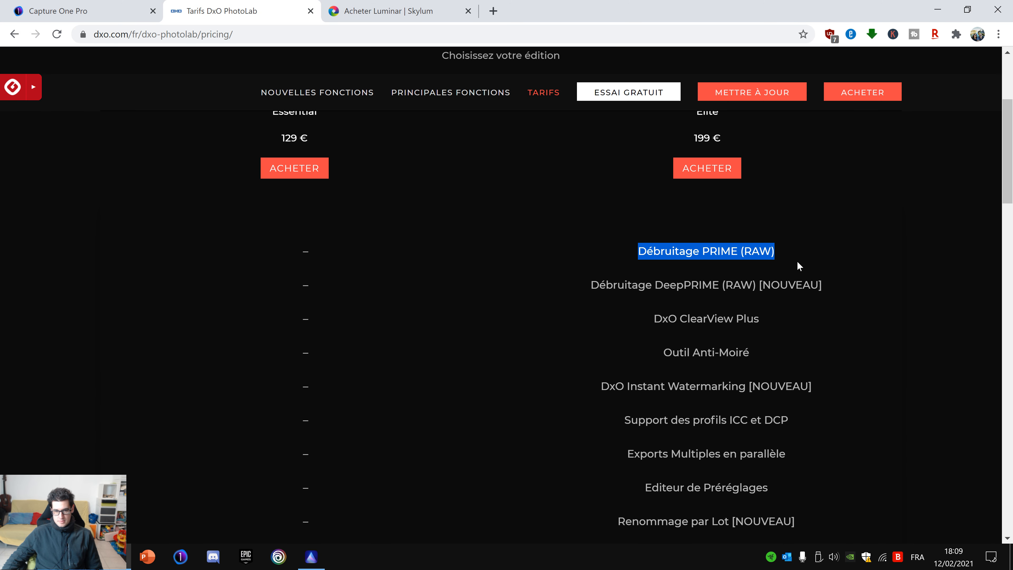
pyautogui.click(798, 266)
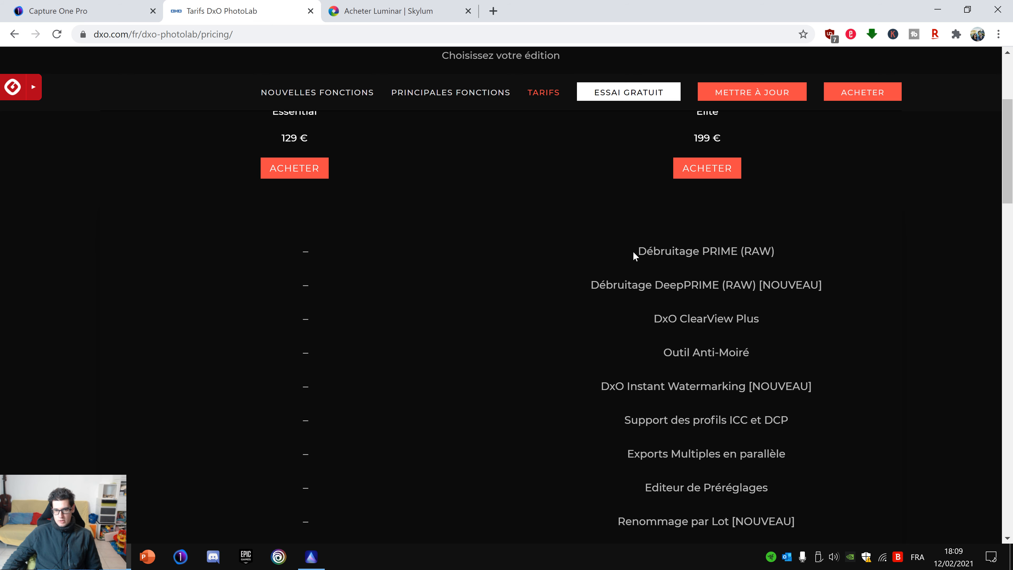
pyautogui.moveTo(654, 285); pyautogui.dragTo(719, 284)
pyautogui.click(683, 283)
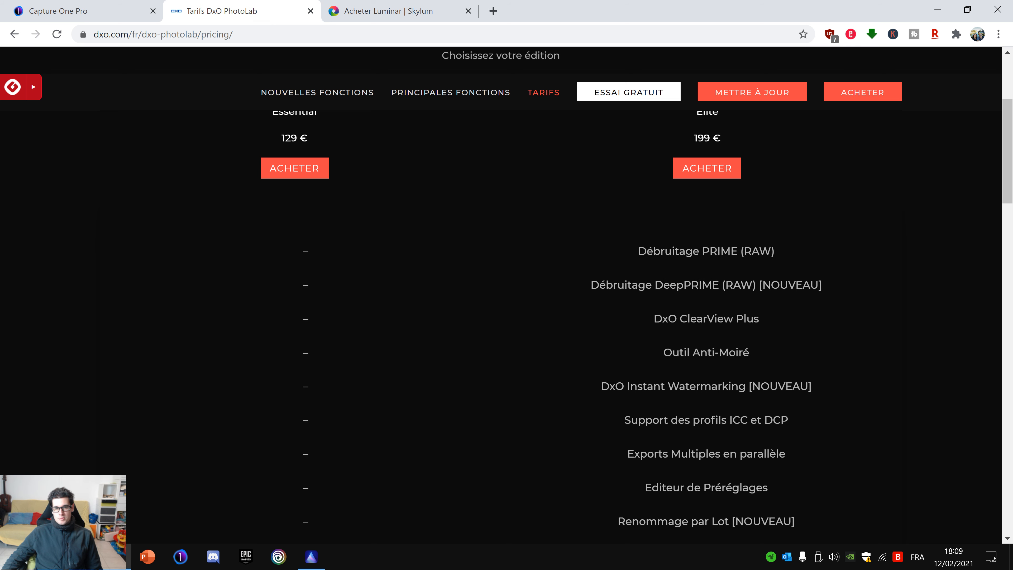
pyautogui.moveTo(655, 284); pyautogui.dragTo(720, 284)
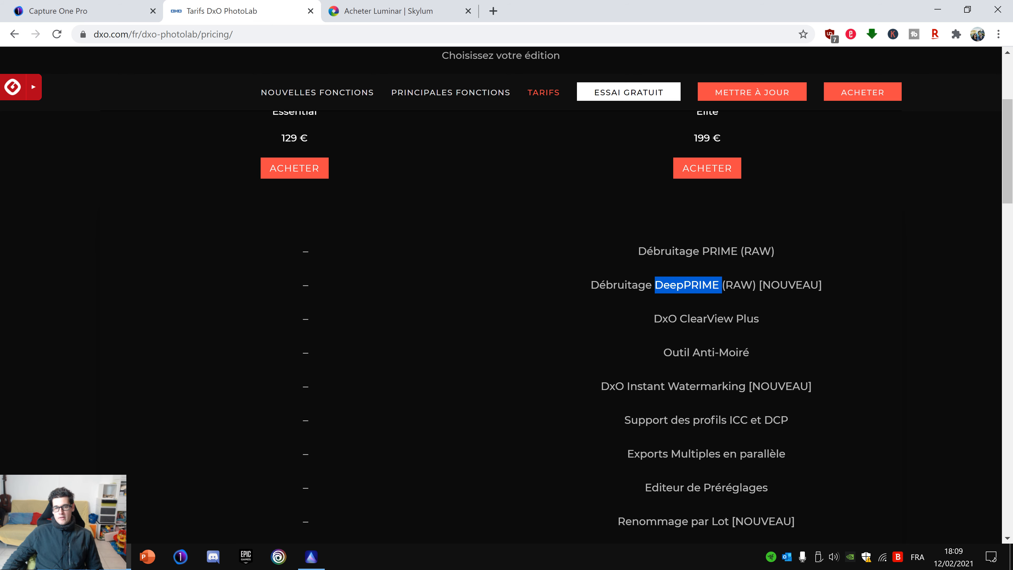
# - Highlight Débruitage DeepPRIME in the Elite edition's feature list, and clear the highlight after reviewing both edition prices
pyautogui.click(698, 283)
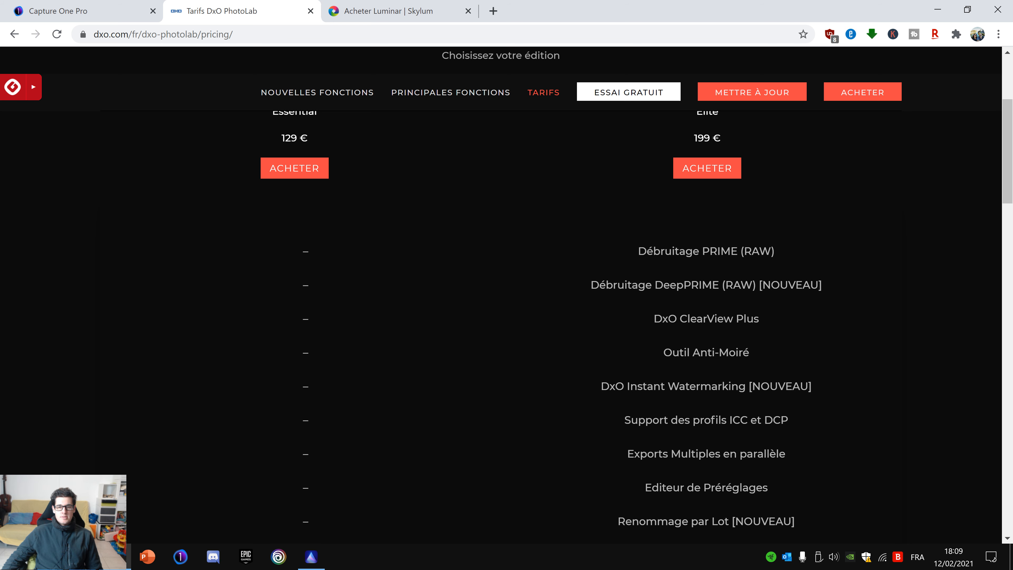
pyautogui.moveTo(591, 284); pyautogui.dragTo(718, 288)
pyautogui.scroll(4, 717, 288)
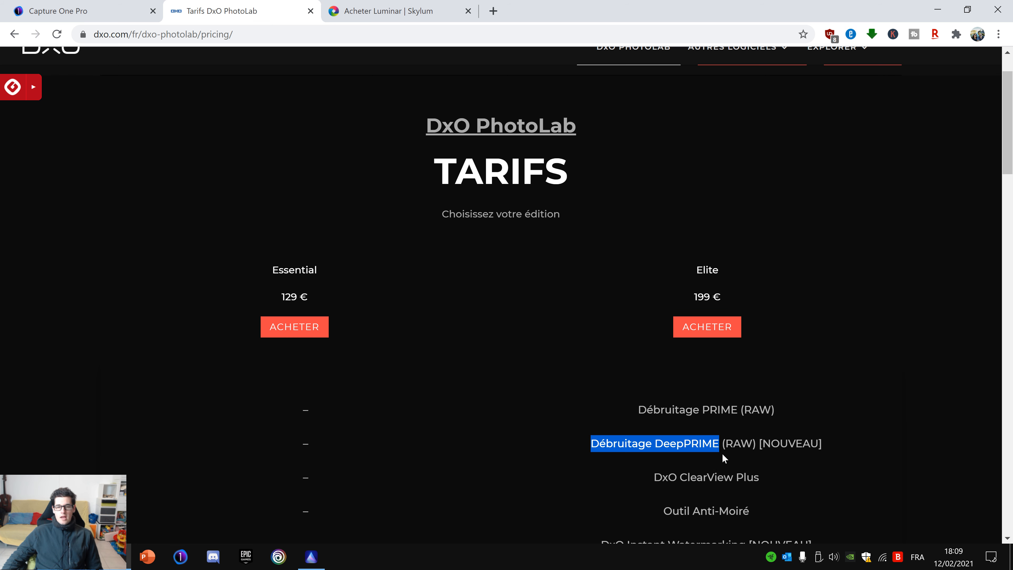
pyautogui.click(715, 452)
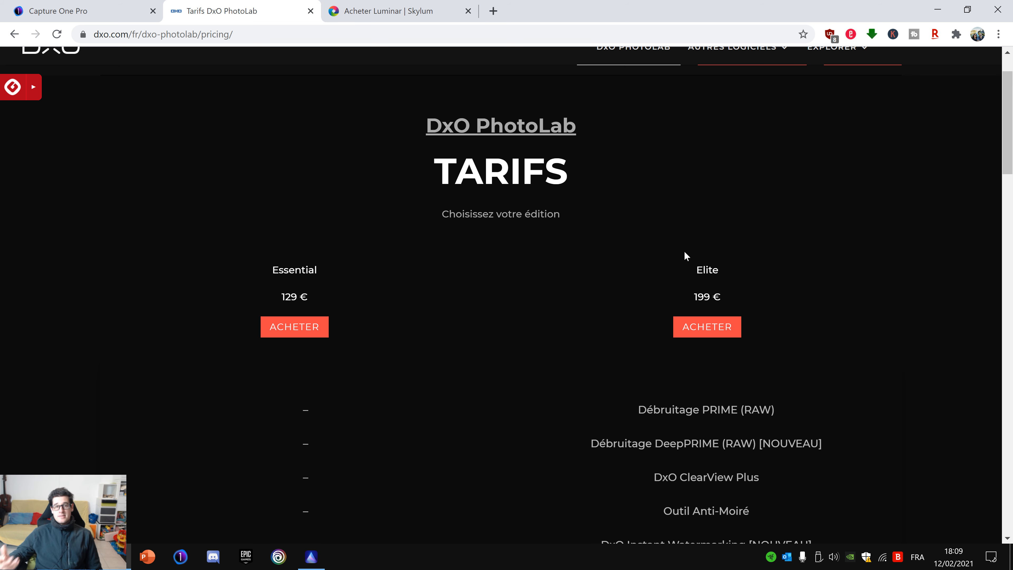
# - Show the Luminar AI prices for 2 sièges and compare them with the Capture One Pro and DxO PhotoLab prices
pyautogui.click(399, 10)
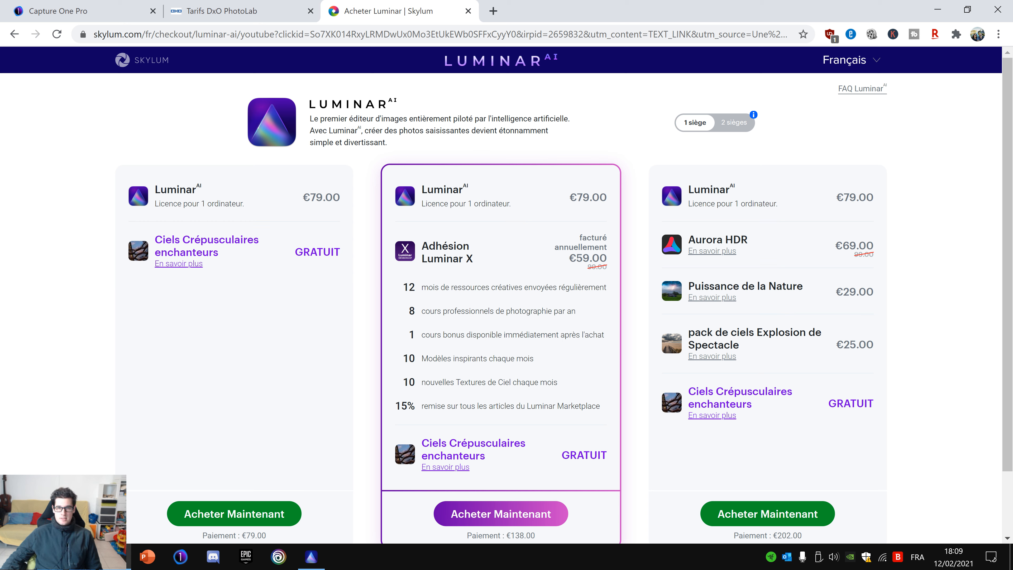
pyautogui.click(735, 127)
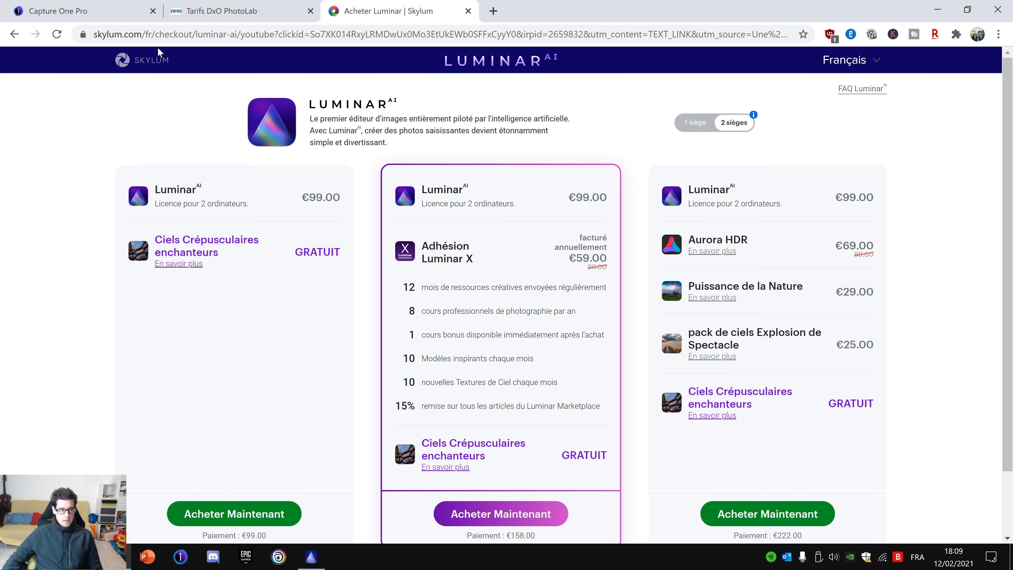
pyautogui.click(99, 21)
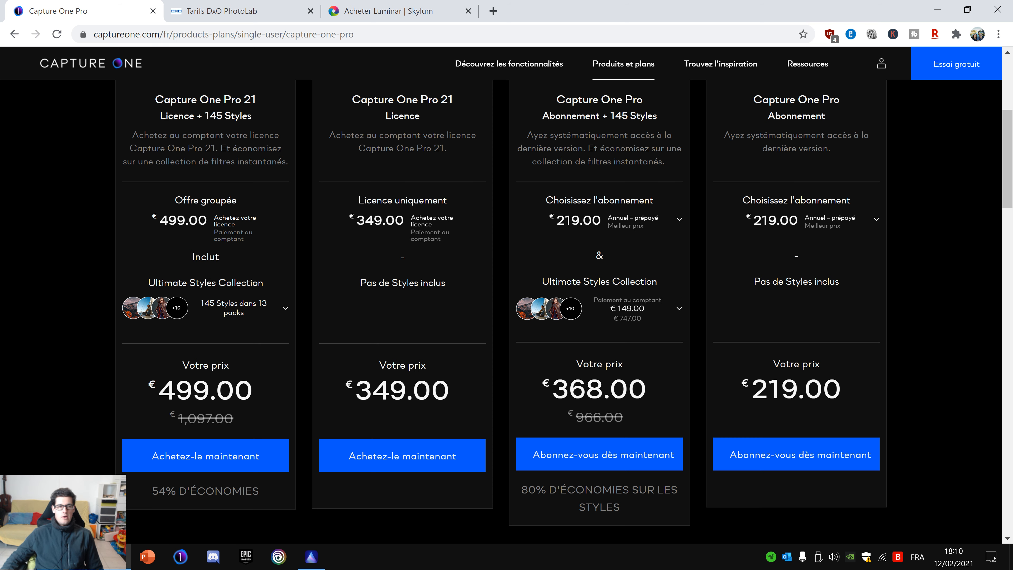
pyautogui.click(286, 18)
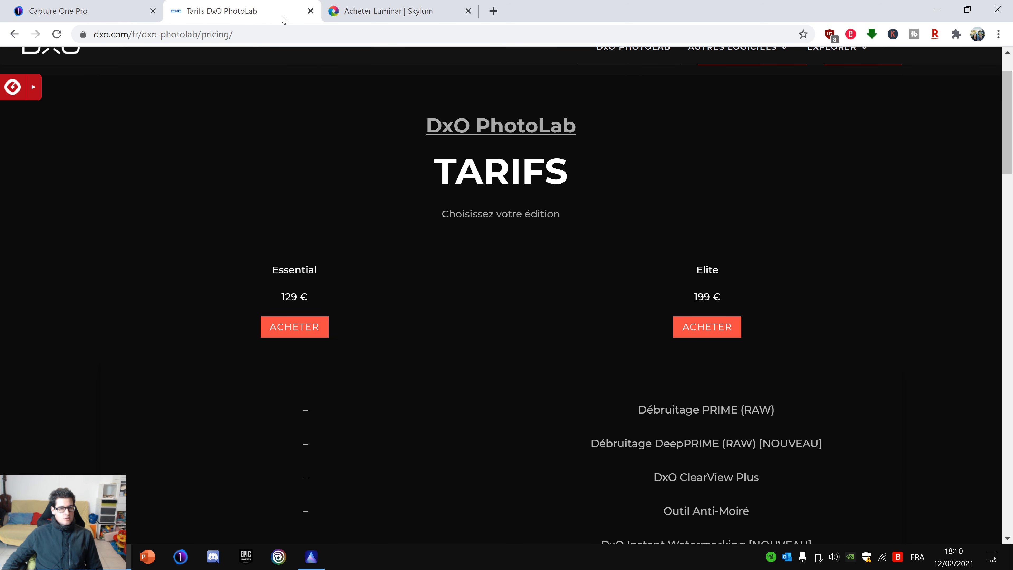
pyautogui.click(402, 20)
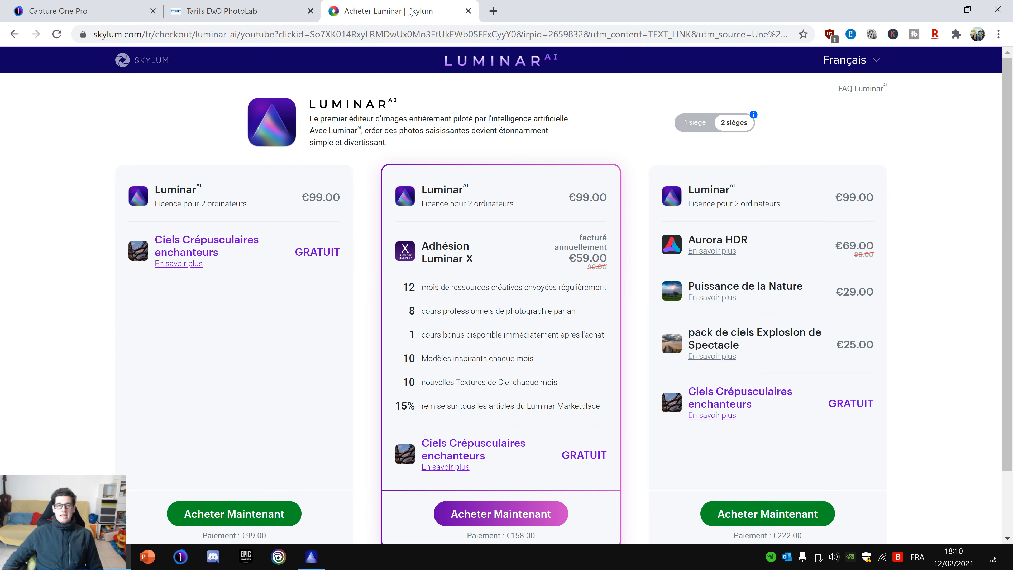
# - Set the Luminar AI offers to the 1 siège licence and examine their prices
pyautogui.click(706, 127)
pyautogui.click(715, 126)
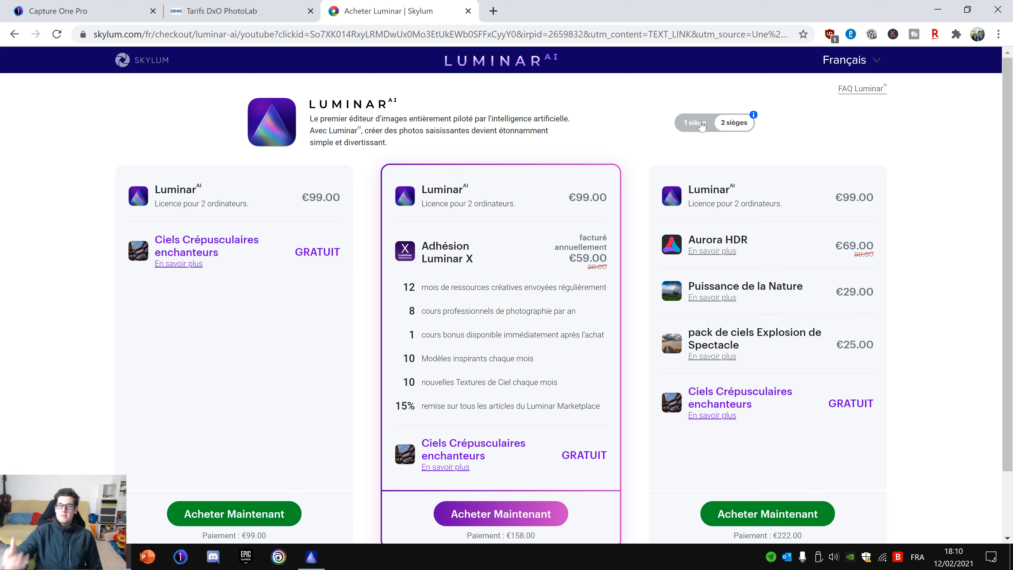
pyautogui.click(702, 126)
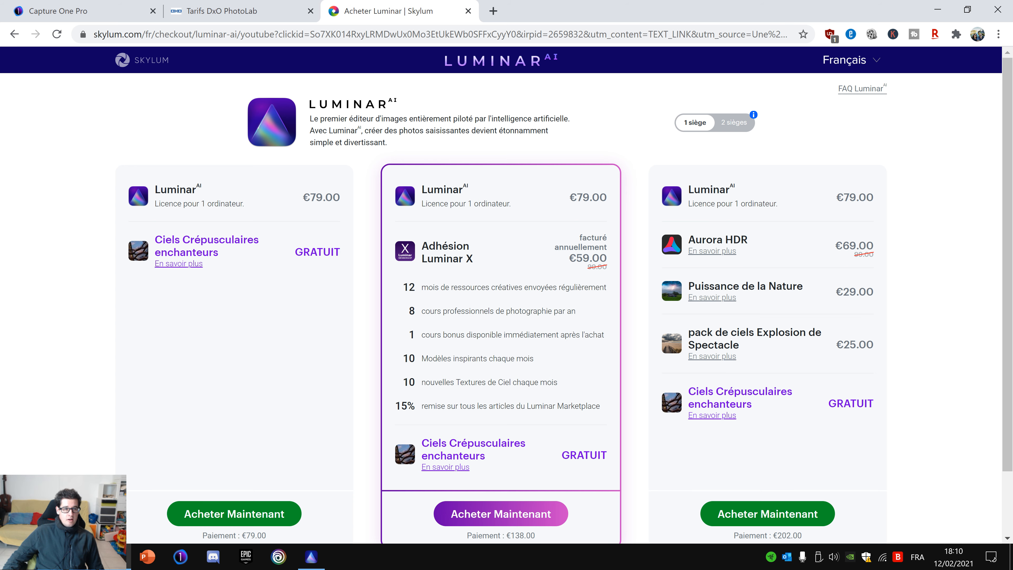
# - Preview the free Ciels Crépusculaires enchanteurs pack in the licence-only Luminar AI offer and close the preview
pyautogui.click(172, 265)
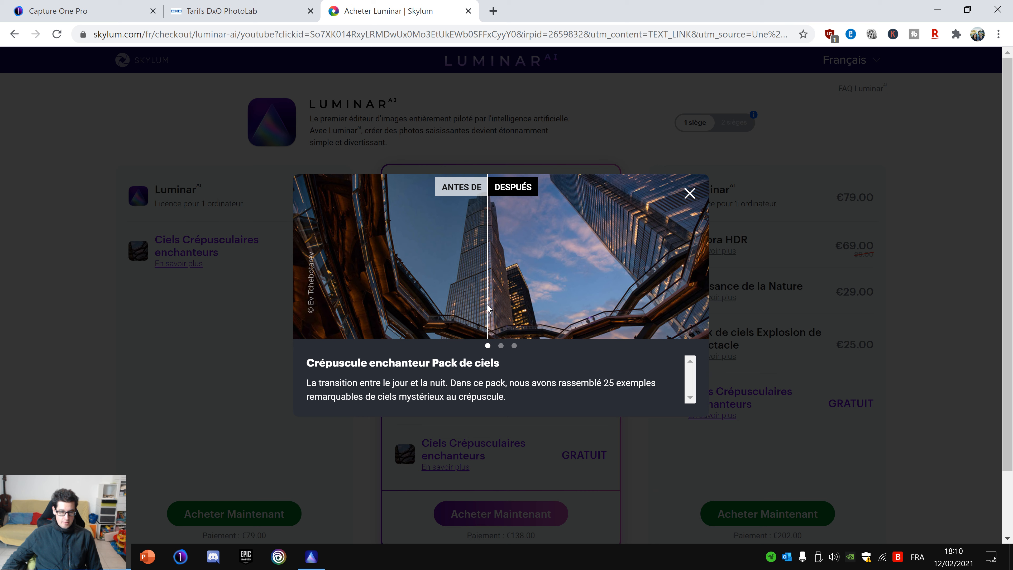
pyautogui.scroll(-2, 668, 359)
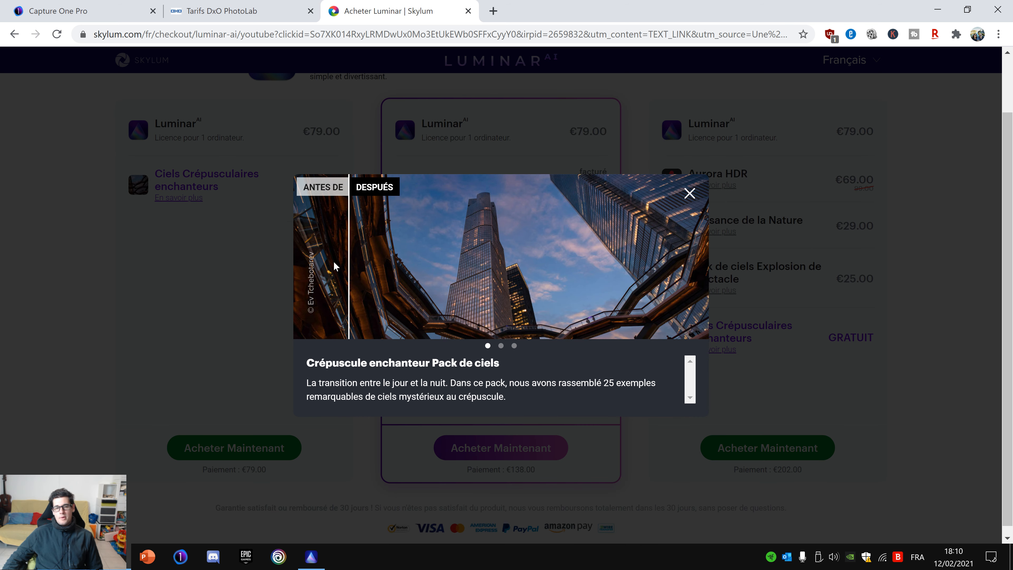
pyautogui.click(690, 193)
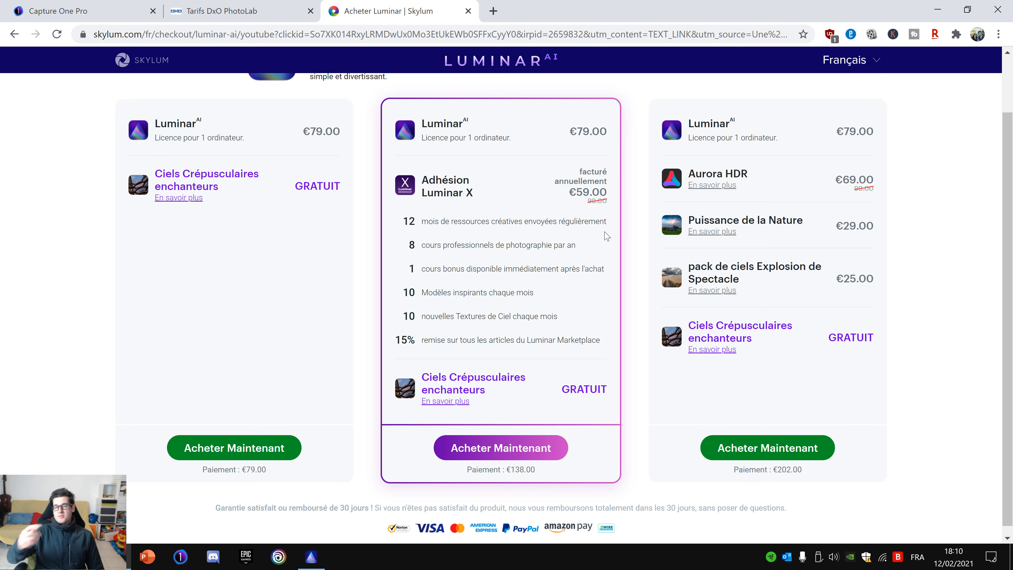
pyautogui.scroll(2, 607, 235)
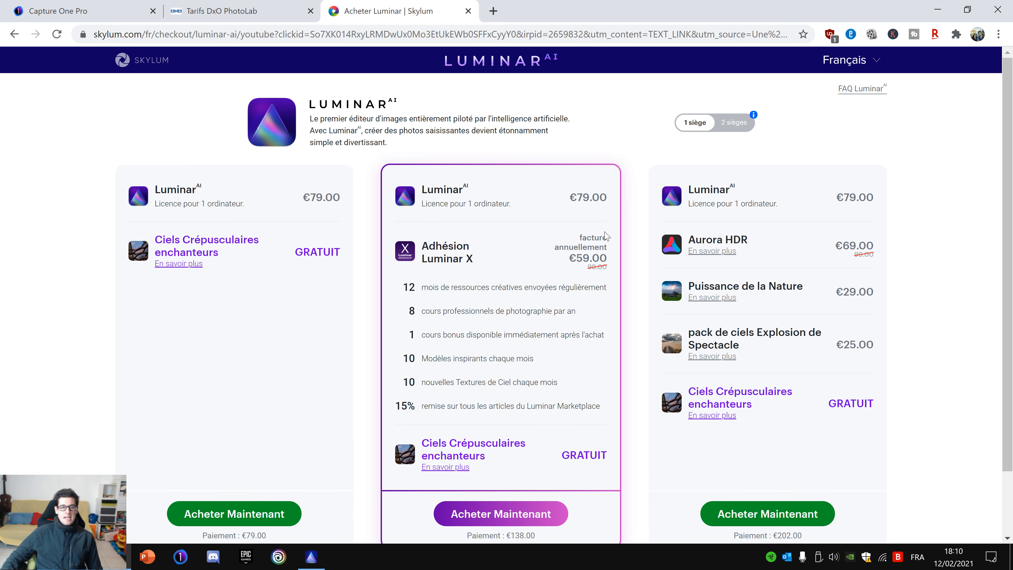
# - Preview the Puissance de la Nature and Ciels Crépusculaires enchanteurs packs in the Aurora HDR bundle
pyautogui.click(714, 301)
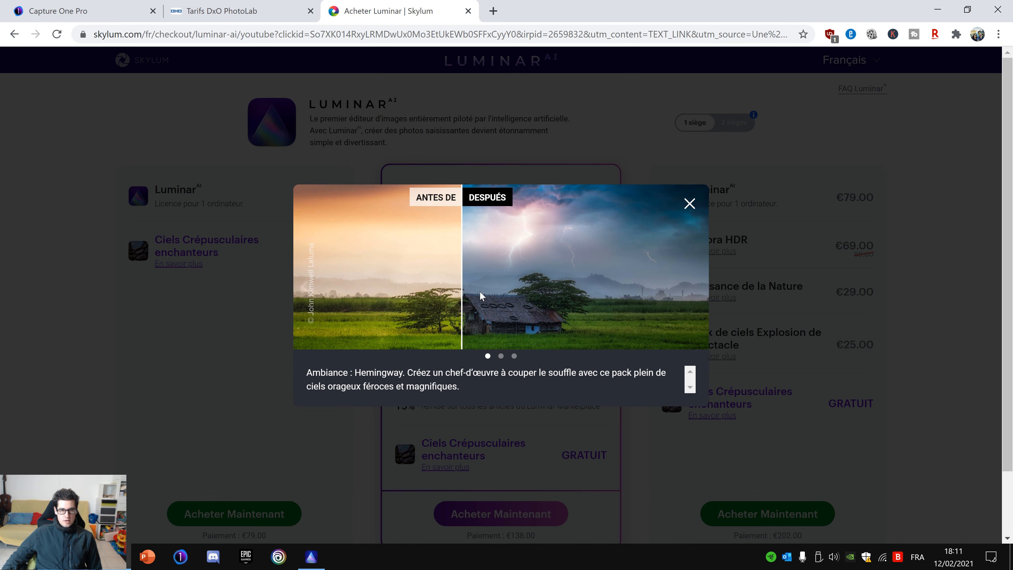
pyautogui.click(689, 203)
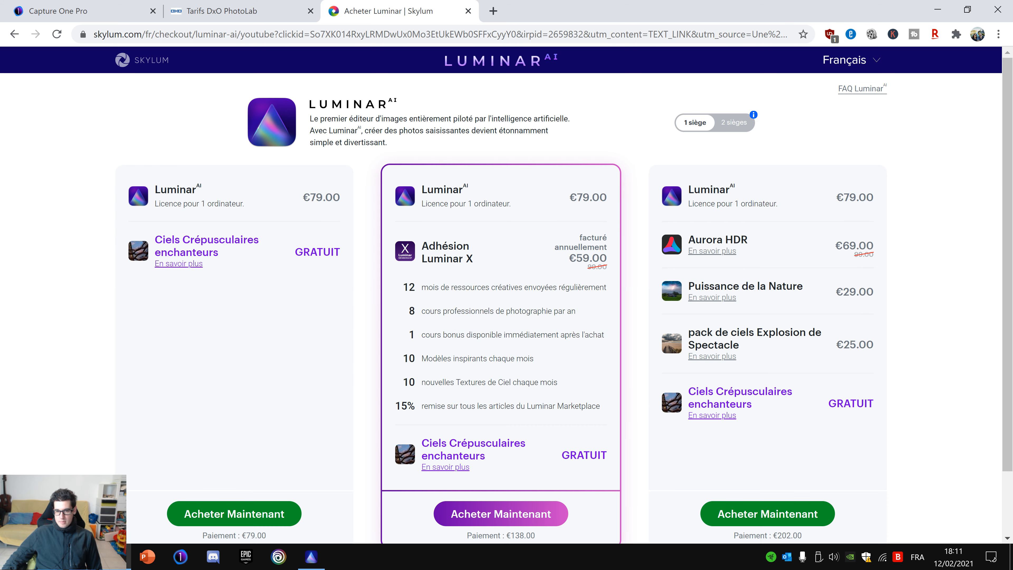
pyautogui.click(714, 416)
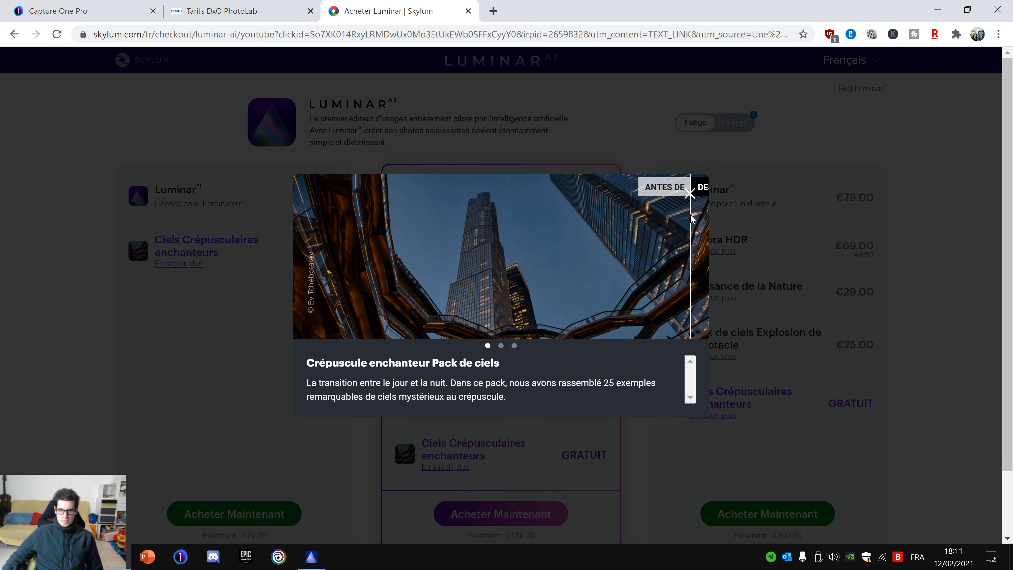
pyautogui.click(689, 194)
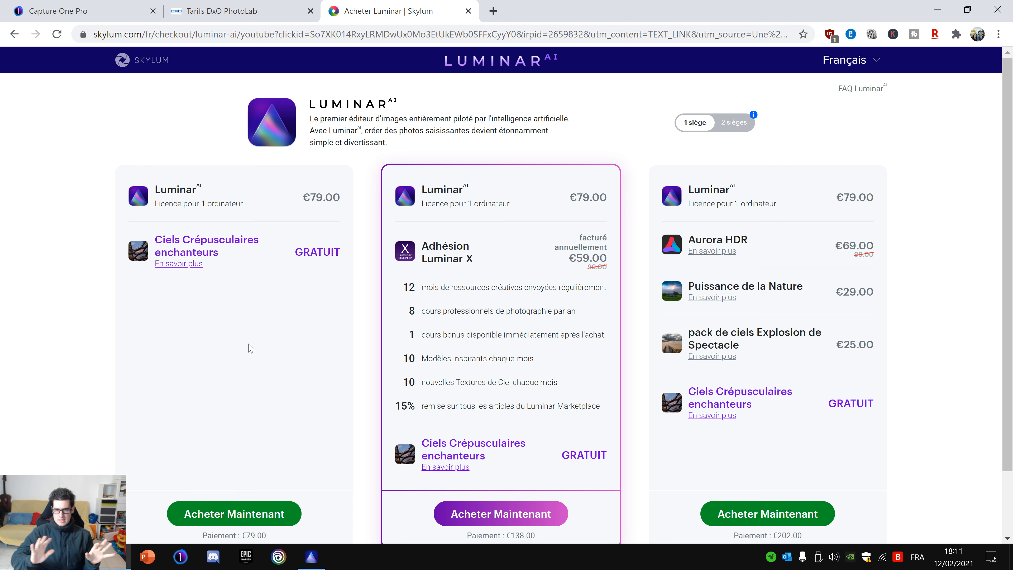
# - Compare the three Luminar AI offers against the DxO PhotoLab and Capture One Pro pricing pages
pyautogui.scroll(-2, 298, 326)
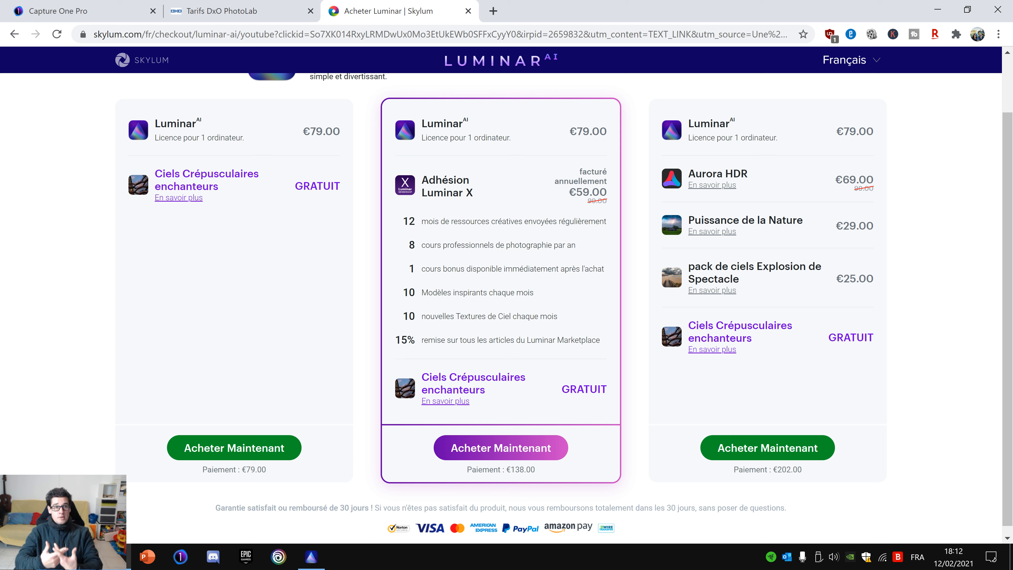
pyautogui.click(211, 11)
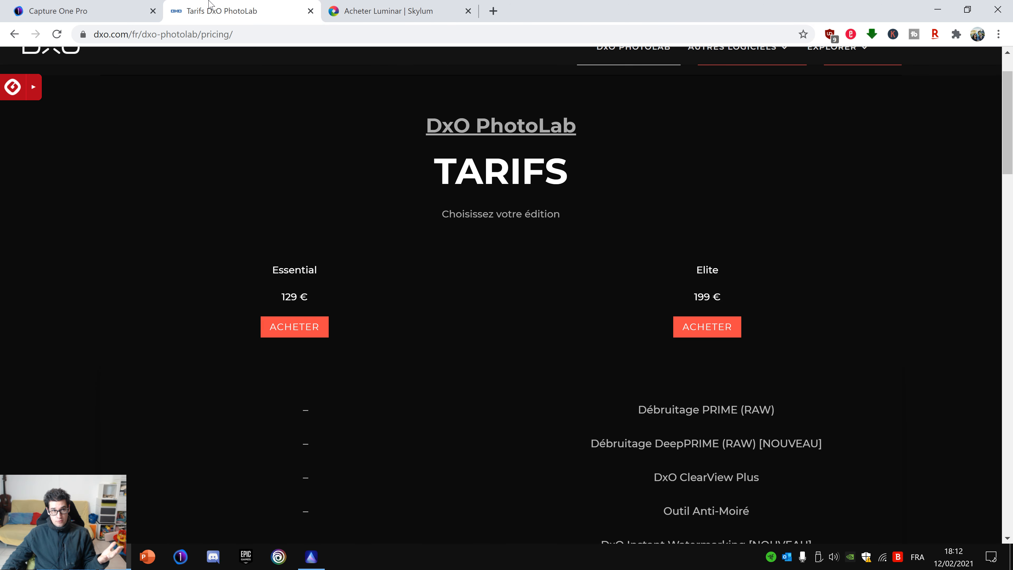
pyautogui.click(95, 12)
pyautogui.click(371, 14)
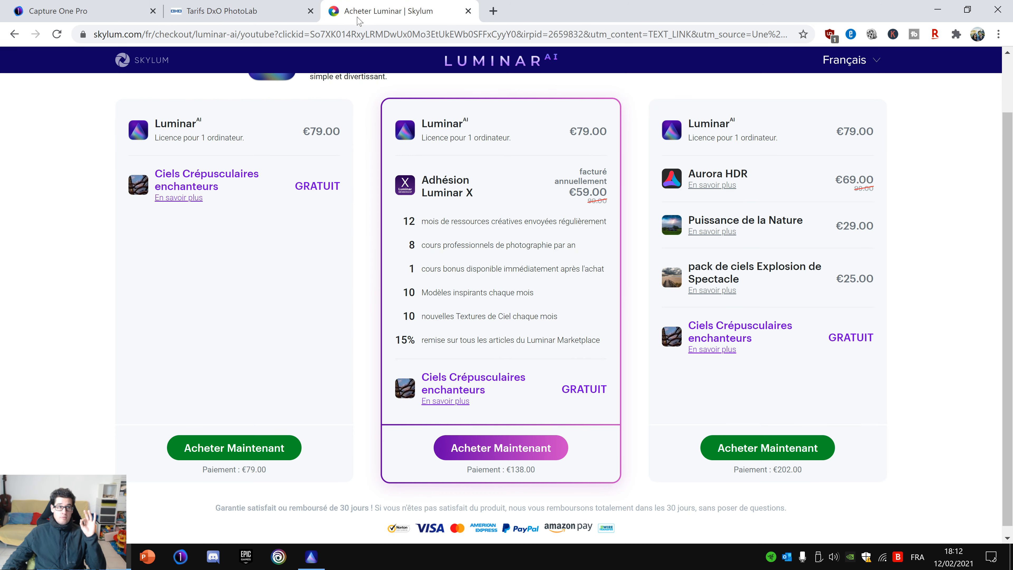
pyautogui.click(215, 11)
pyautogui.click(64, 14)
pyautogui.click(361, 9)
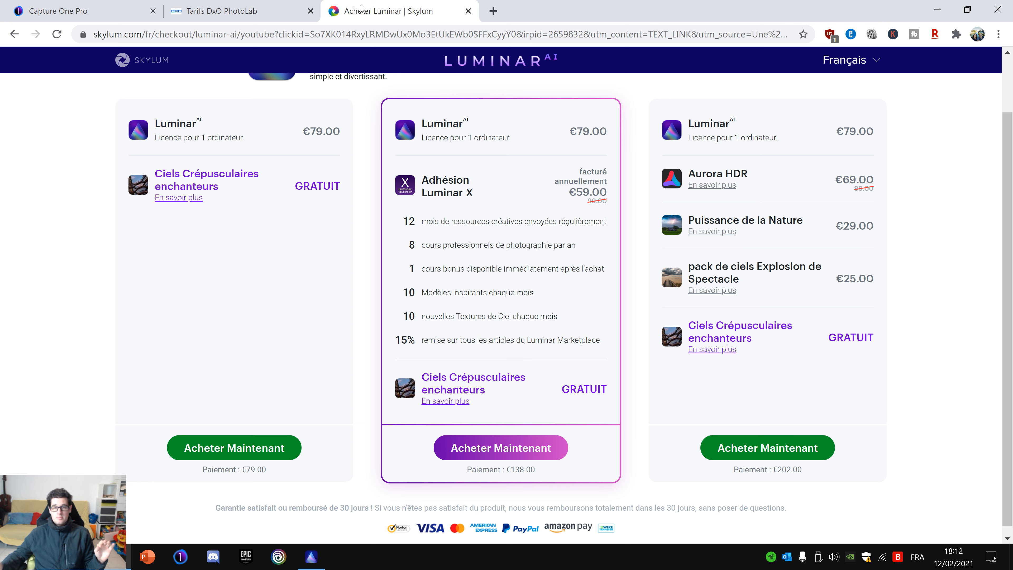
pyautogui.click(250, 11)
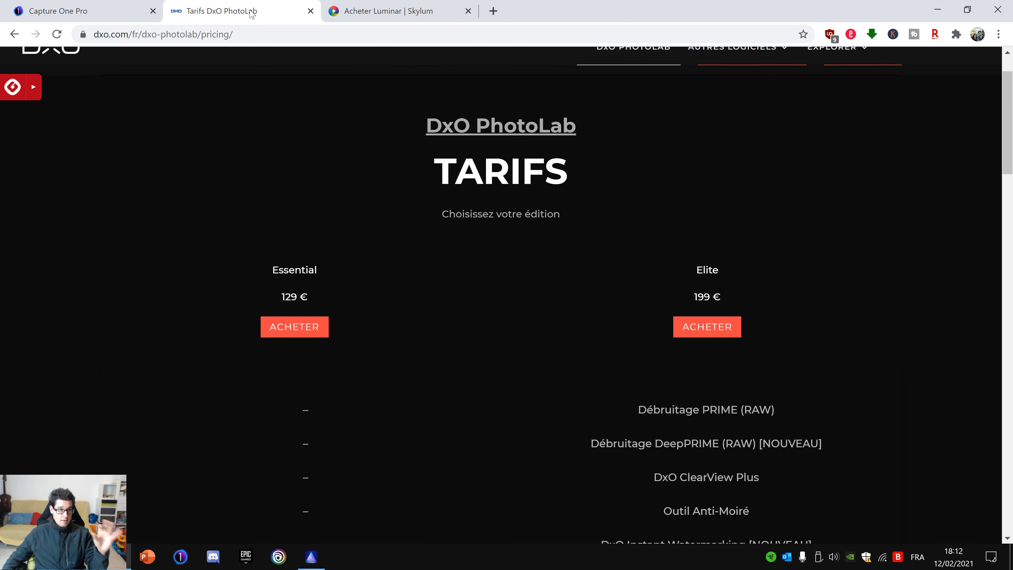
pyautogui.click(377, 11)
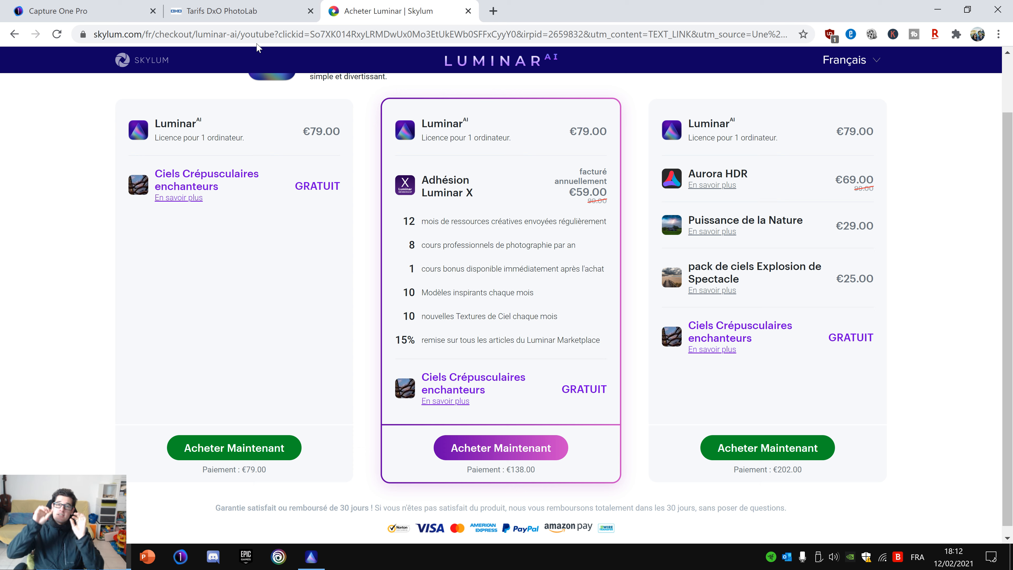
# - Switch to Luminar AI and review the chapel mountain photo's creative and portrait tools, including the Mat settings
pyautogui.click(311, 555)
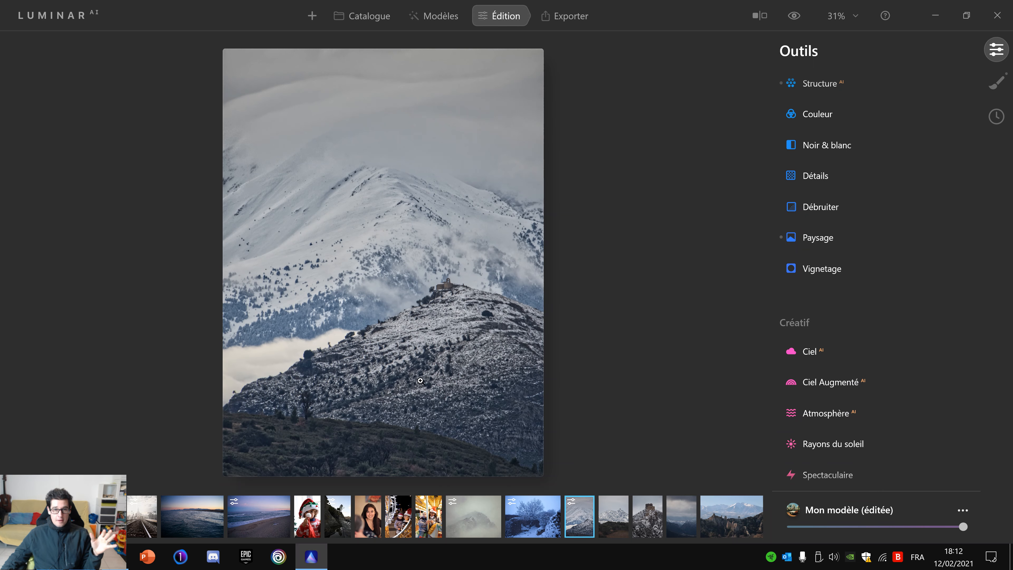
pyautogui.scroll(-7, 920, 254)
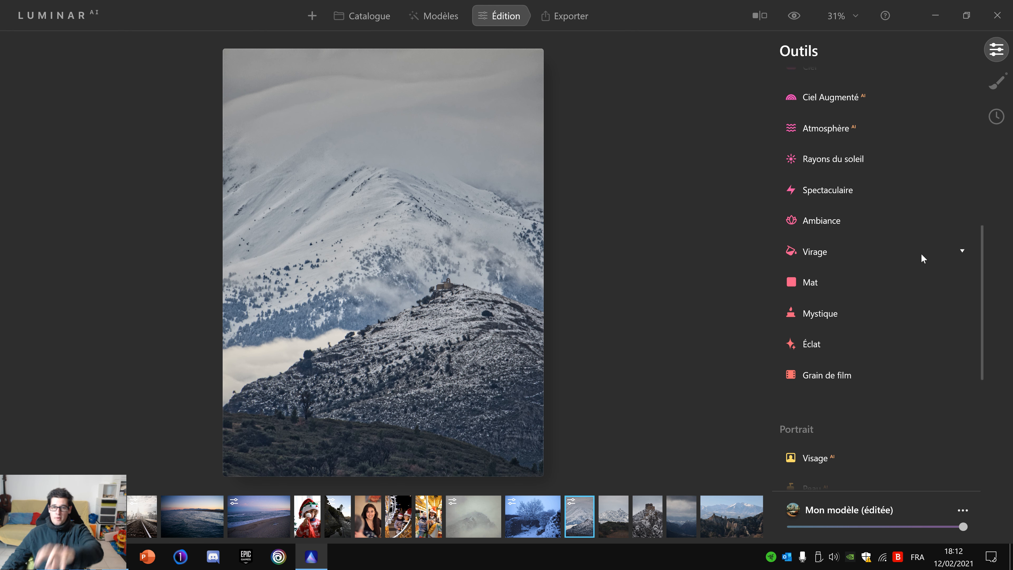
pyautogui.scroll(2, 857, 191)
pyautogui.scroll(-2, 887, 218)
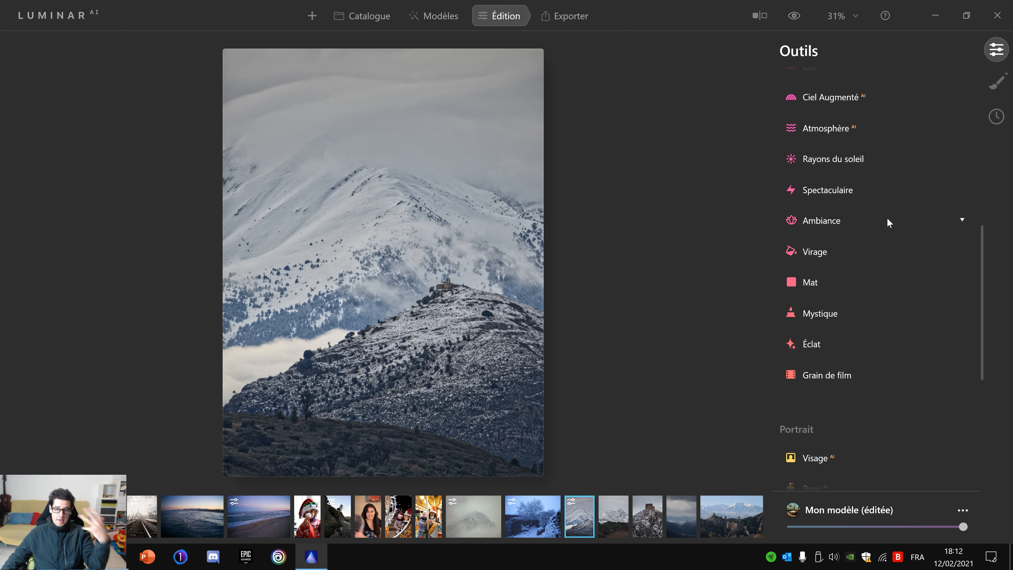
pyautogui.click(810, 286)
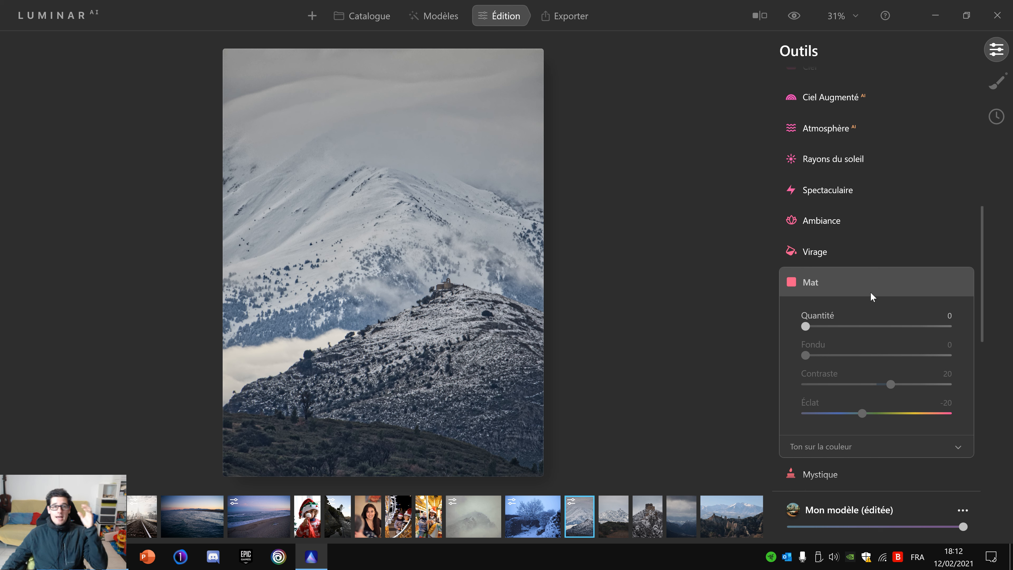
pyautogui.click(882, 285)
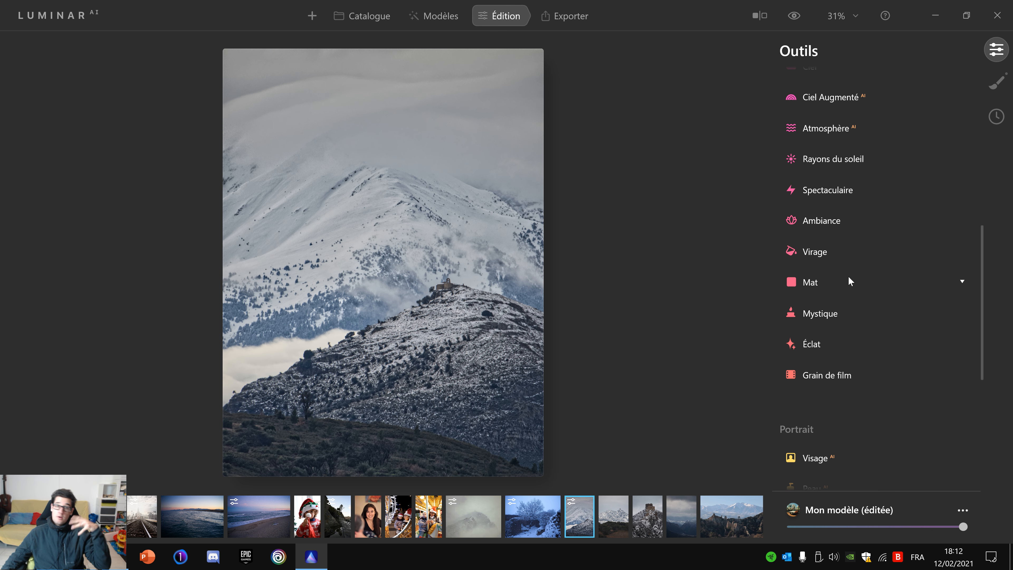
pyautogui.scroll(-3, 928, 292)
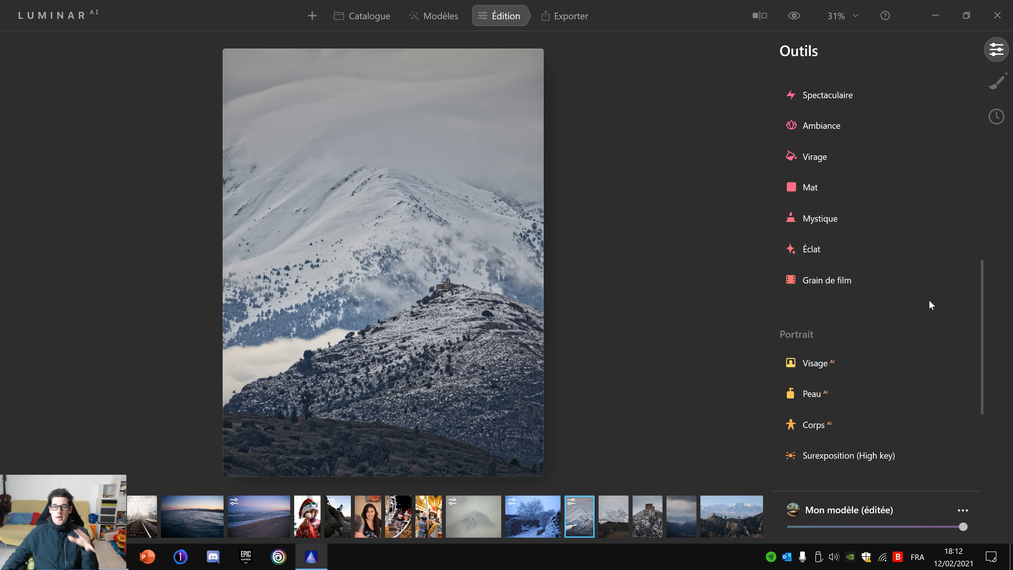